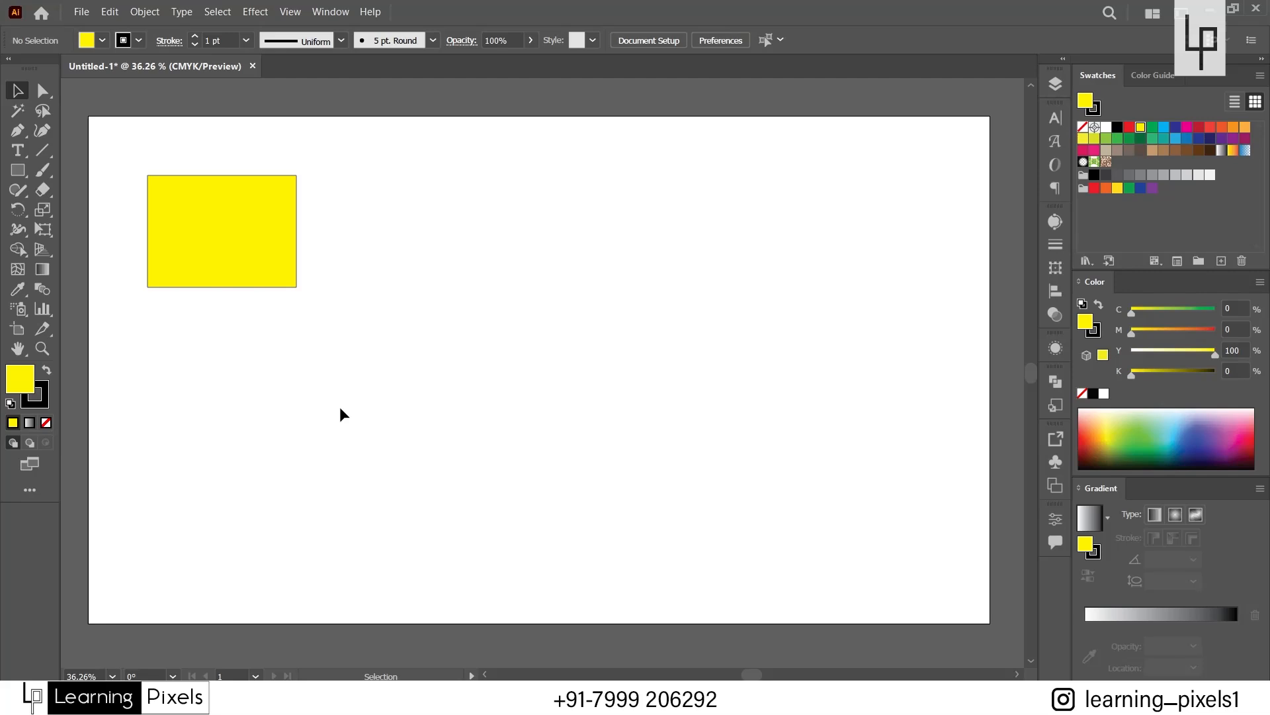
Delete the existing yellow rectangle and draw a larger one in the upper-left area of the artboard, leaving it deselected.
{"action": "left_click", "coordinate": [203, 255]}
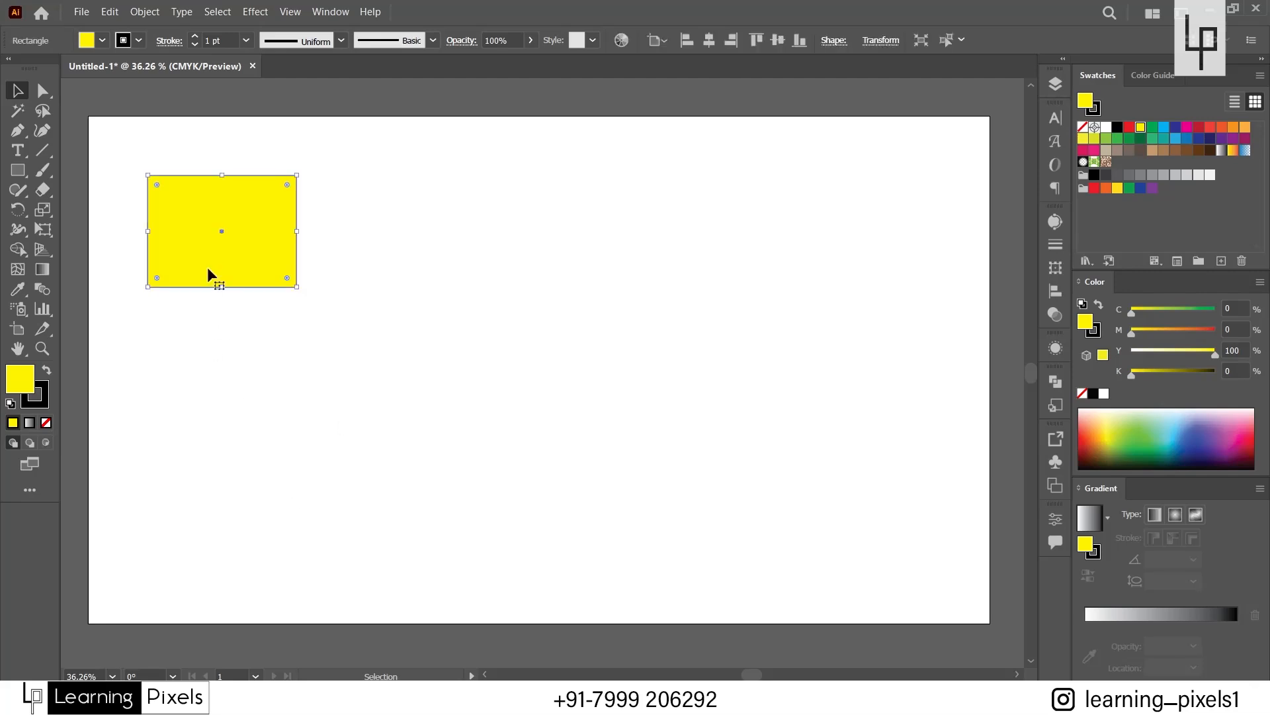
{"action": "key", "text": "Delete"}
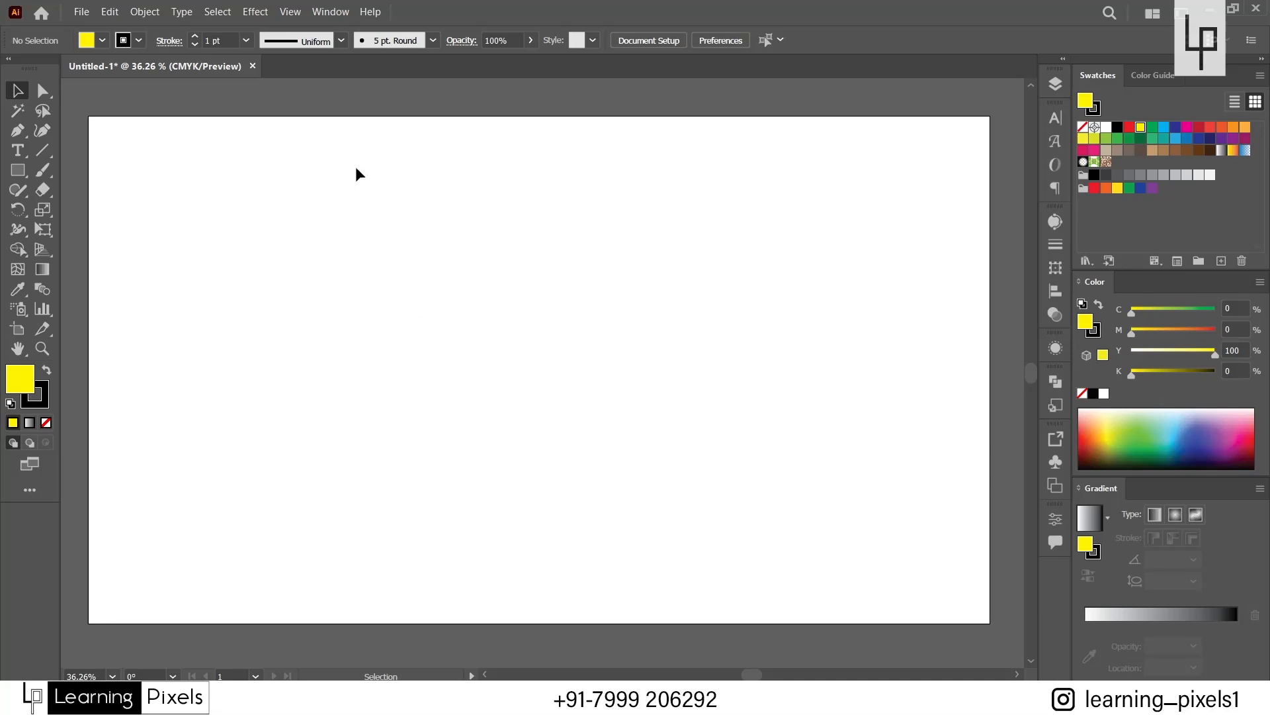
{"action": "left_click", "coordinate": [19, 173]}
{"action": "left_click_drag", "start_coordinate": [140, 171], "coordinate": [352, 320]}
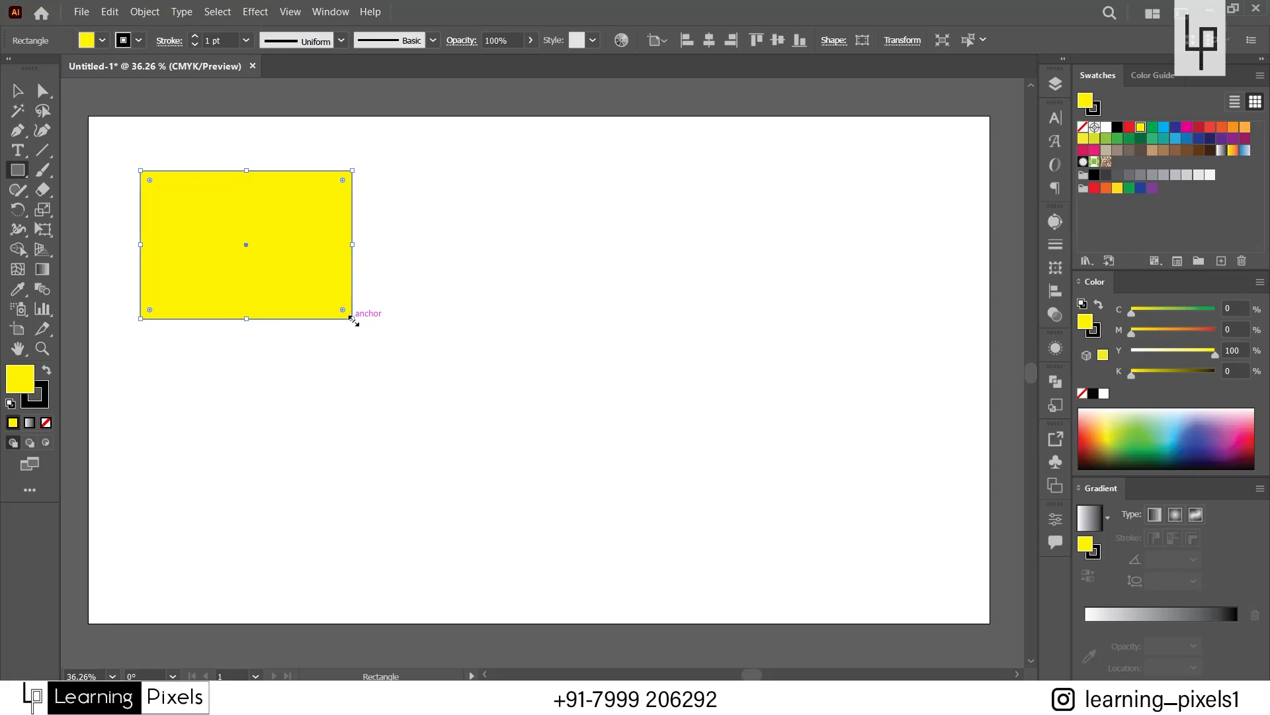
{"action": "left_click", "coordinate": [17, 90]}
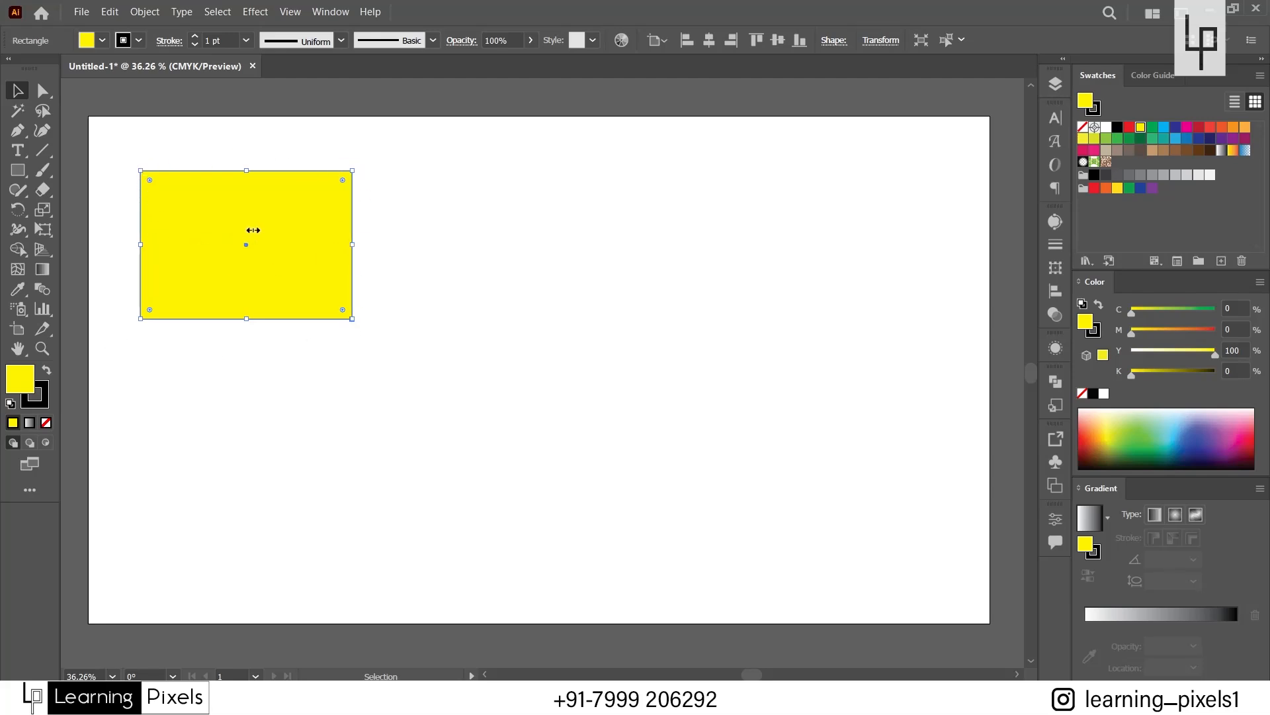
{"action": "left_click", "coordinate": [690, 232]}
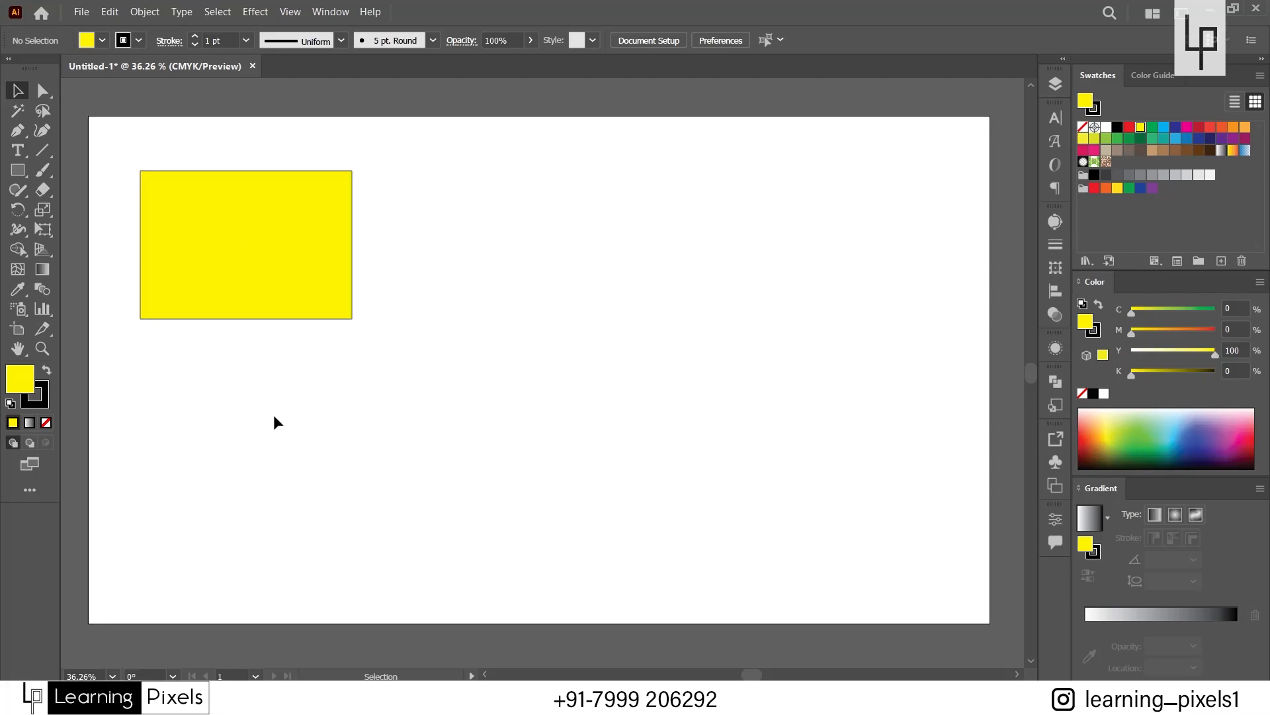
Select and deselect the yellow rectangle several times, directly and with a selection marquee around it.
{"action": "left_click", "coordinate": [185, 267]}
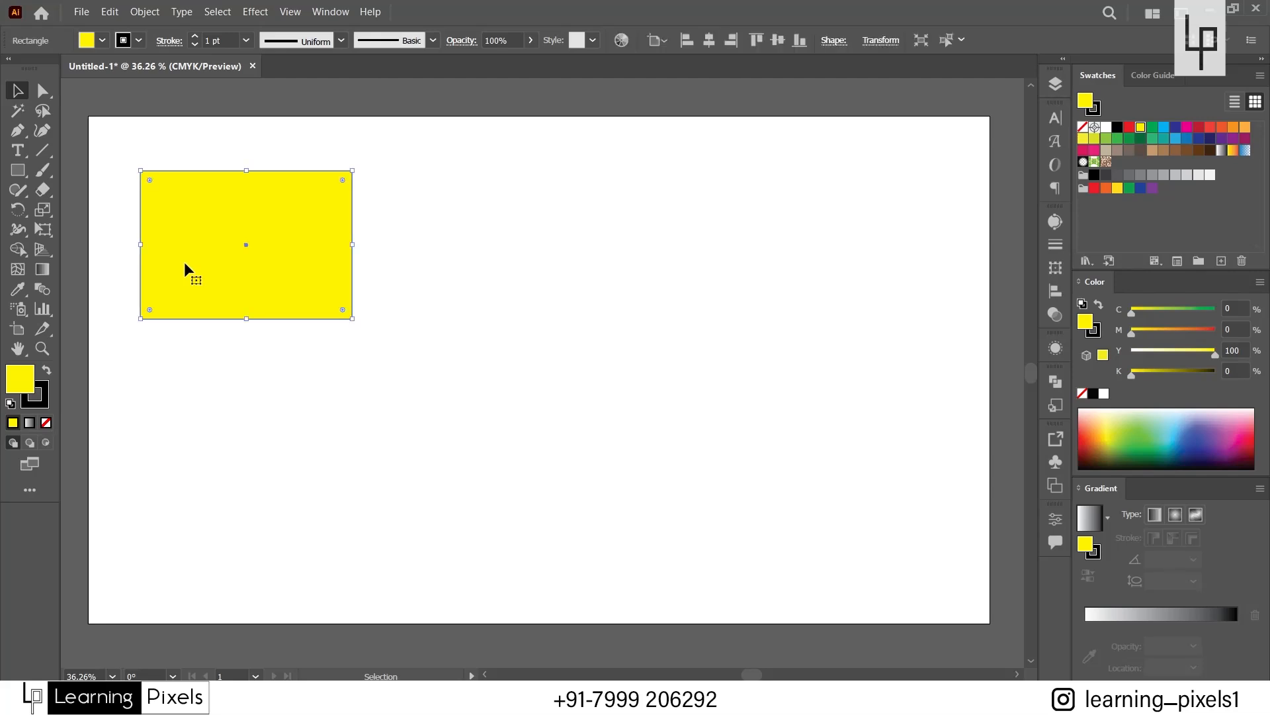
{"action": "left_click", "coordinate": [375, 406]}
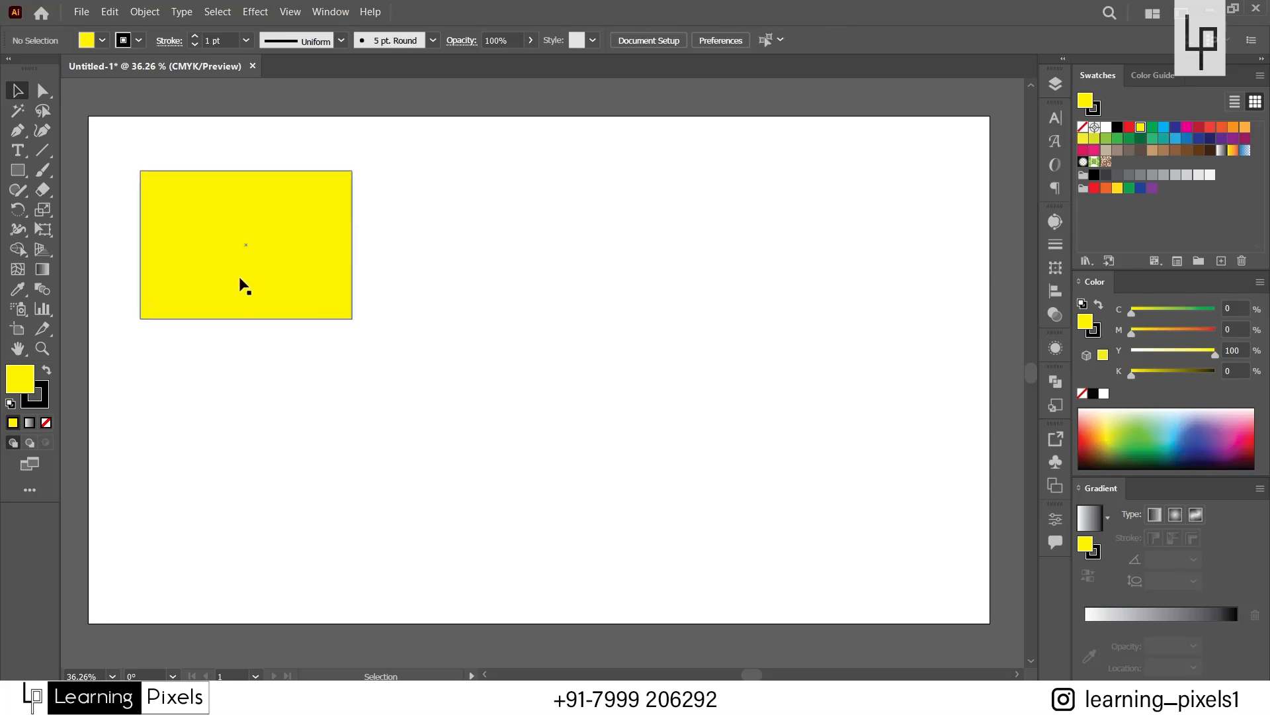
{"action": "left_click", "coordinate": [236, 276]}
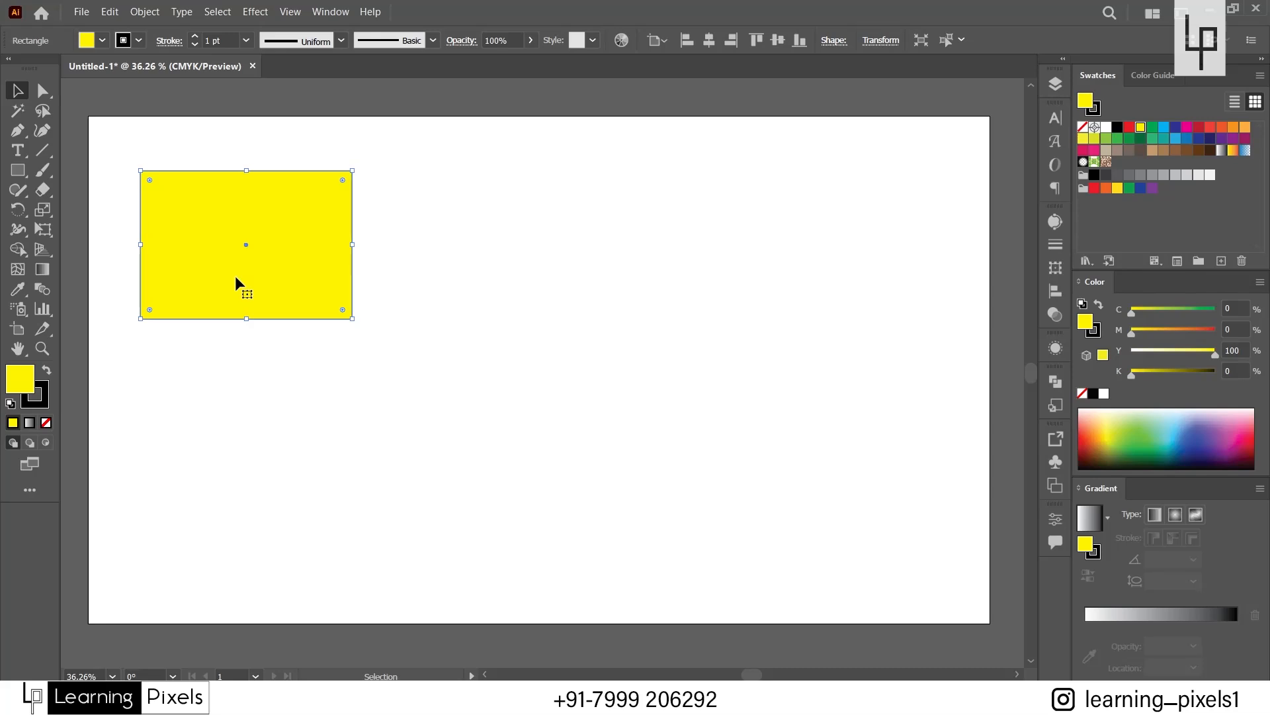
{"action": "left_click", "coordinate": [252, 365]}
{"action": "left_click", "coordinate": [254, 302]}
{"action": "left_click", "coordinate": [278, 364]}
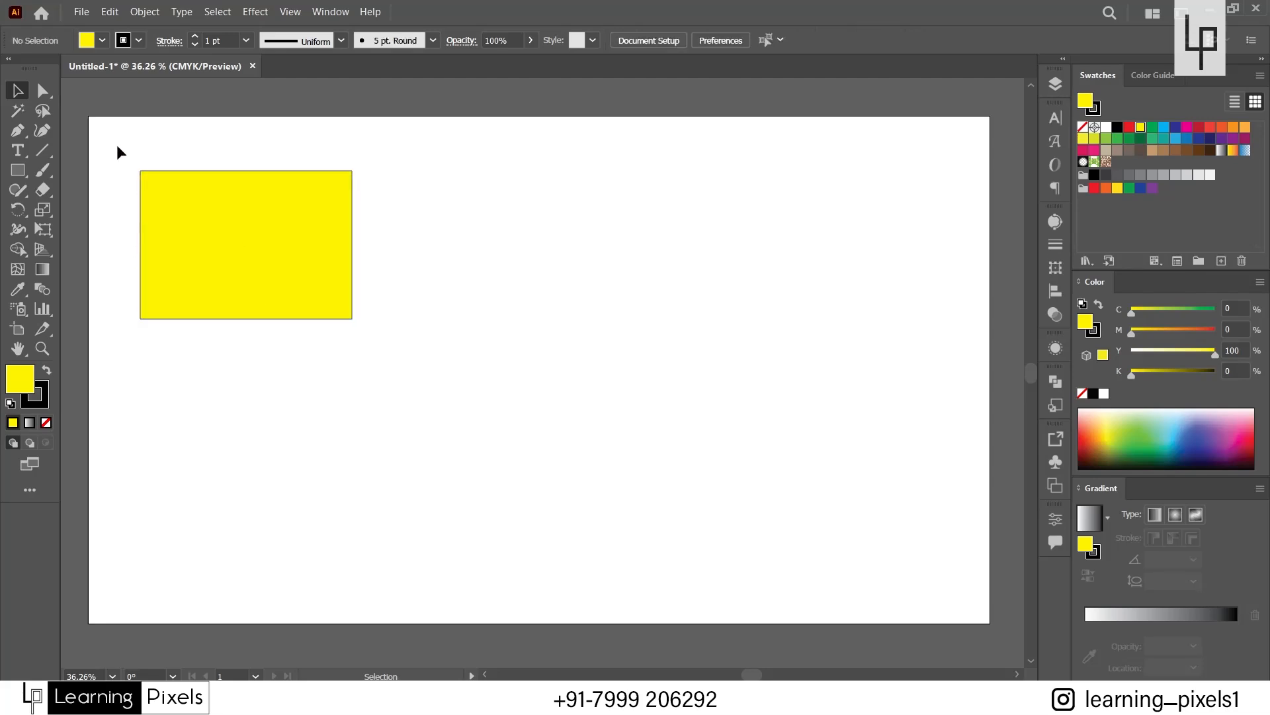
{"action": "left_click", "coordinate": [242, 226]}
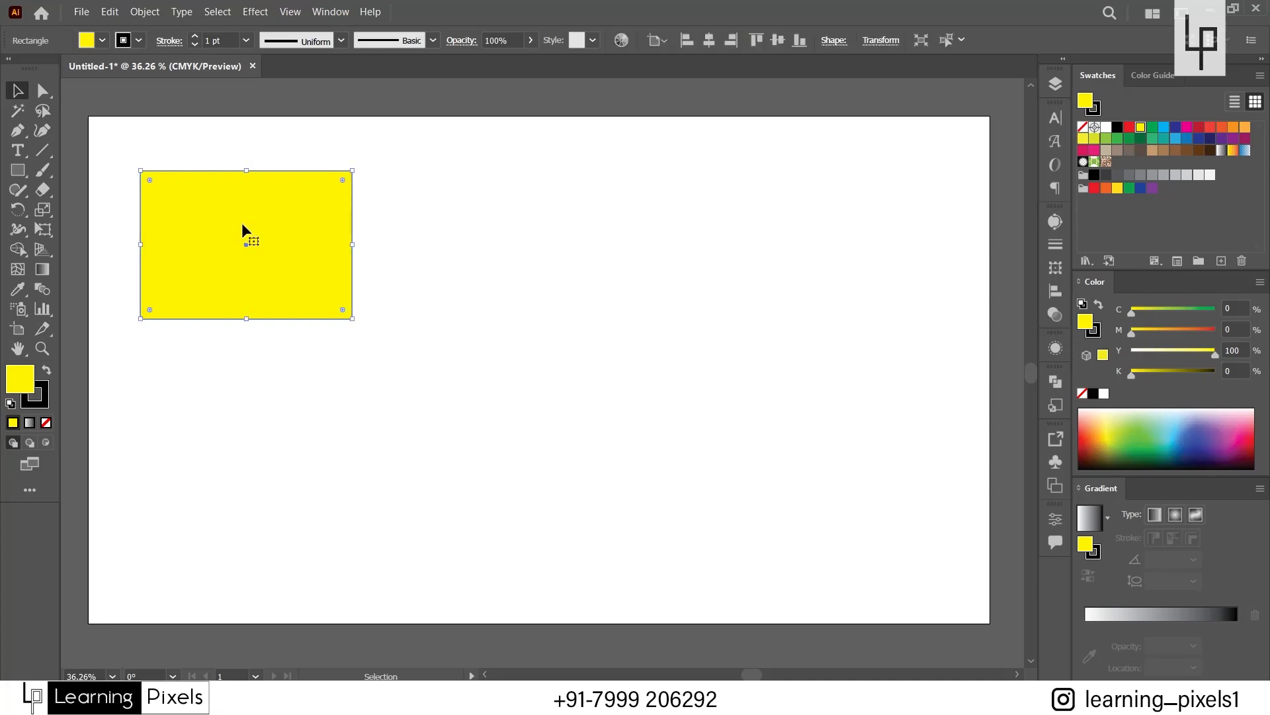
{"action": "left_click", "coordinate": [268, 375]}
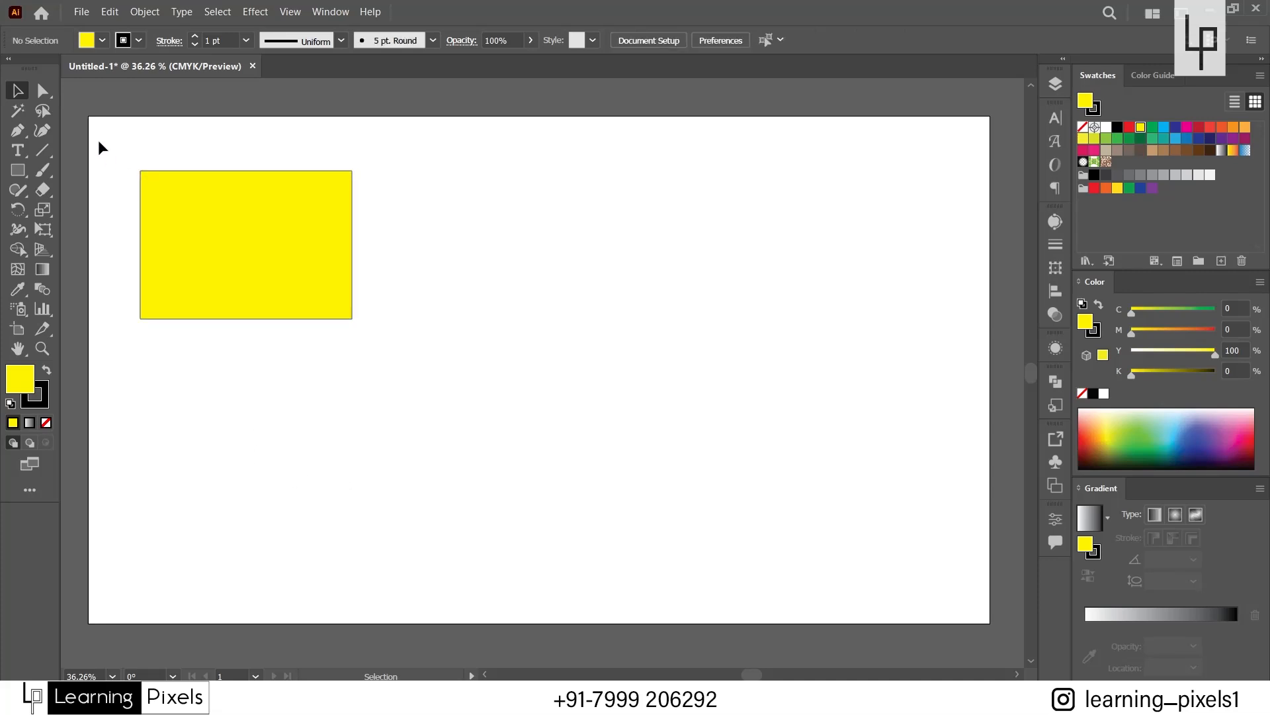
{"action": "left_click_drag", "start_coordinate": [102, 145], "coordinate": [440, 375]}
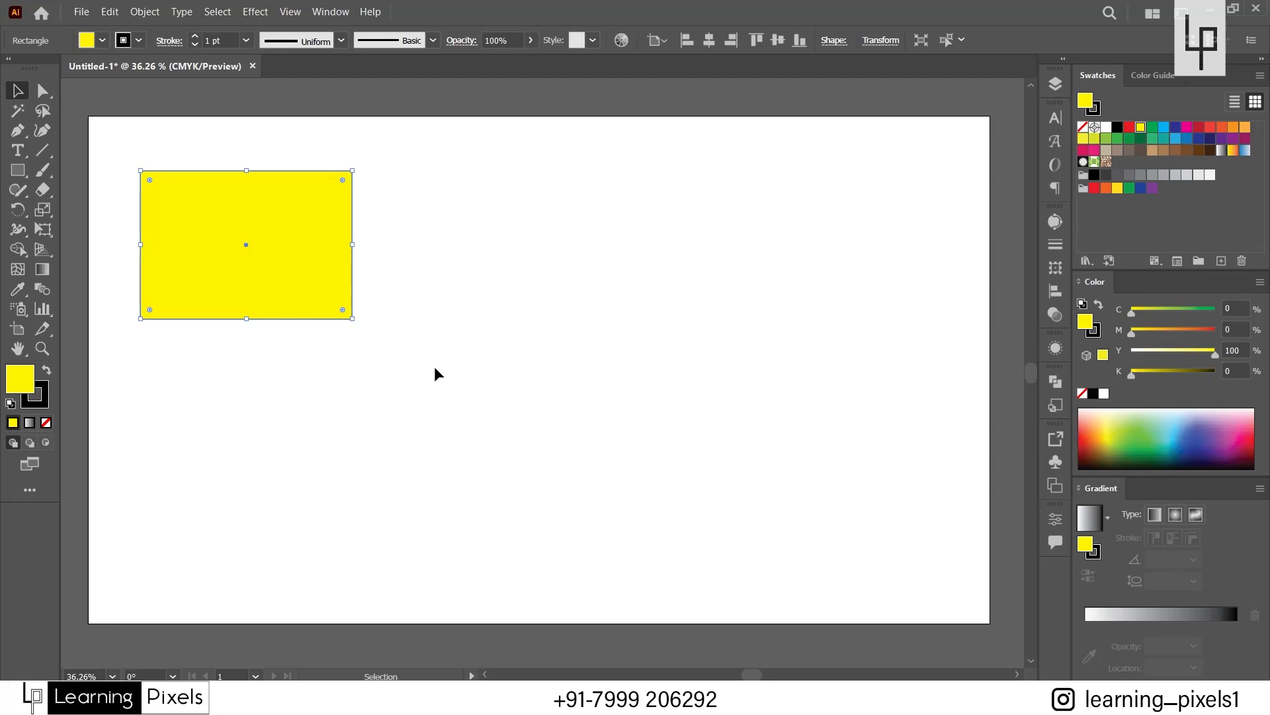
{"action": "left_click", "coordinate": [434, 370]}
Draw three more yellow rectangles: one below the large rectangle, one beside it, and a thin horizontal one above that.
{"action": "left_click", "coordinate": [18, 170]}
{"action": "left_click_drag", "start_coordinate": [256, 400], "coordinate": [373, 486]}
{"action": "left_click_drag", "start_coordinate": [415, 274], "coordinate": [532, 355]}
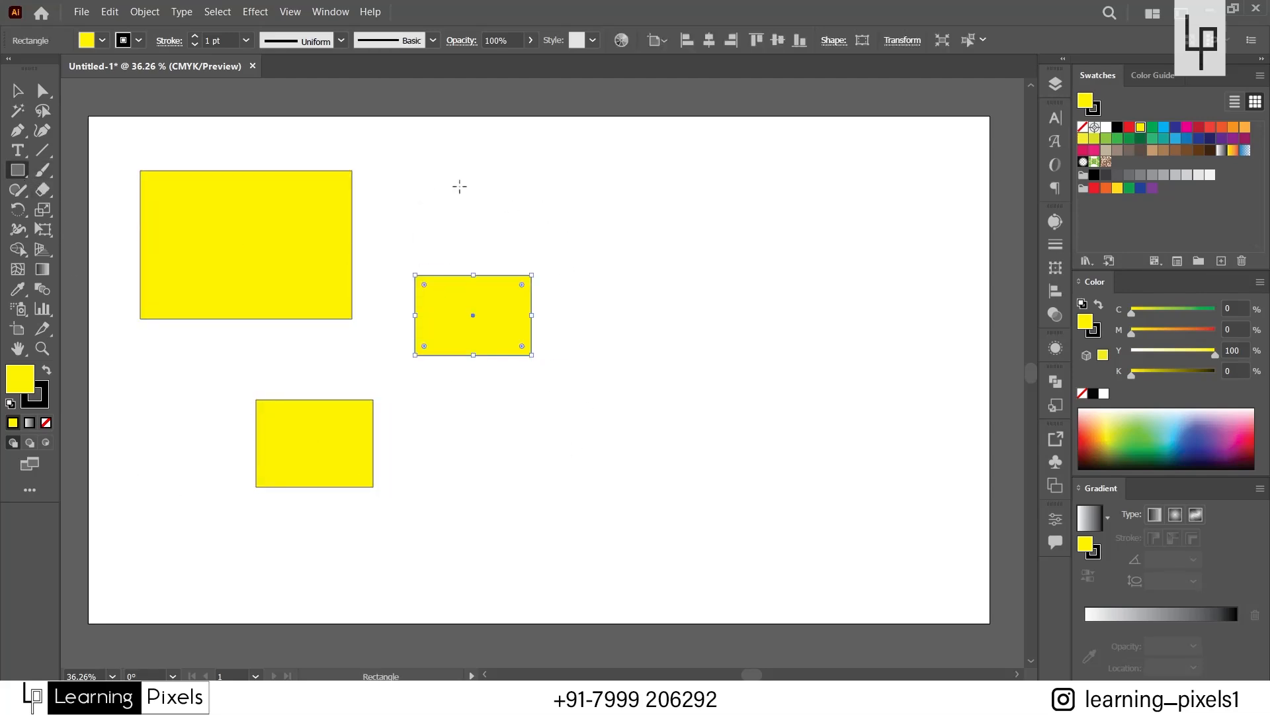
{"action": "left_click_drag", "start_coordinate": [461, 186], "coordinate": [615, 214]}
{"action": "left_click", "coordinate": [11, 94]}
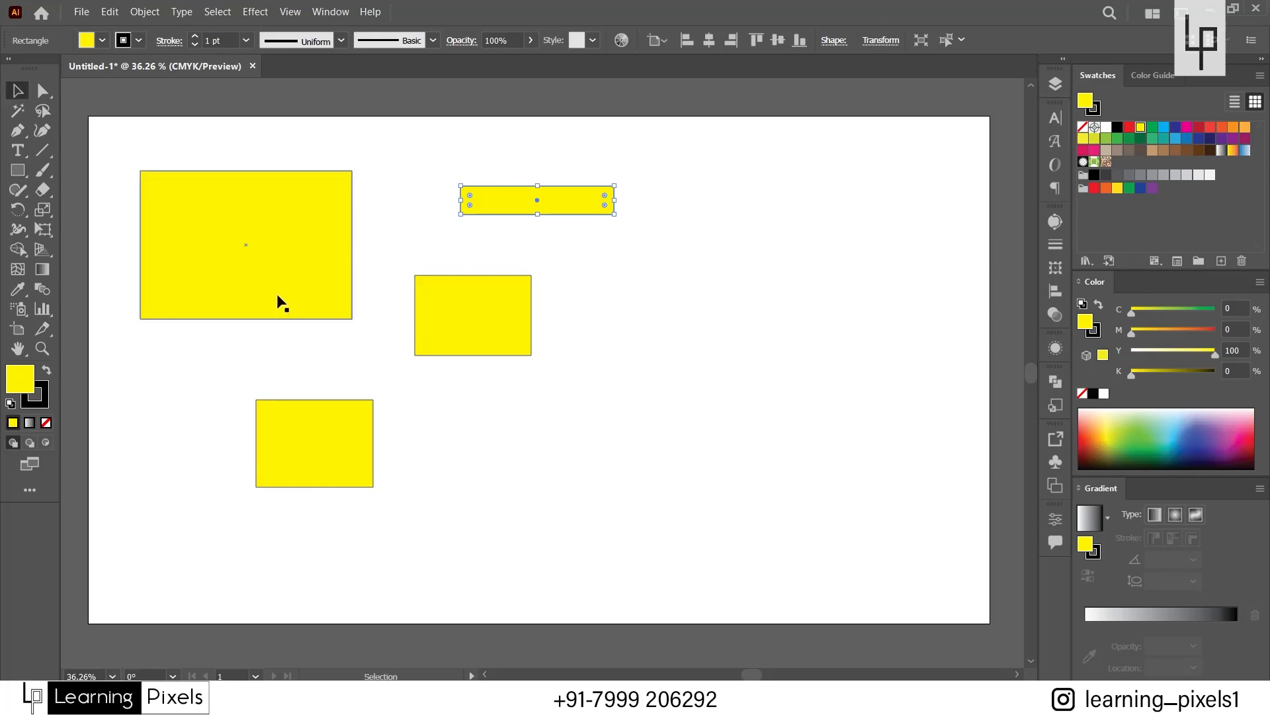
{"action": "left_click", "coordinate": [598, 401]}
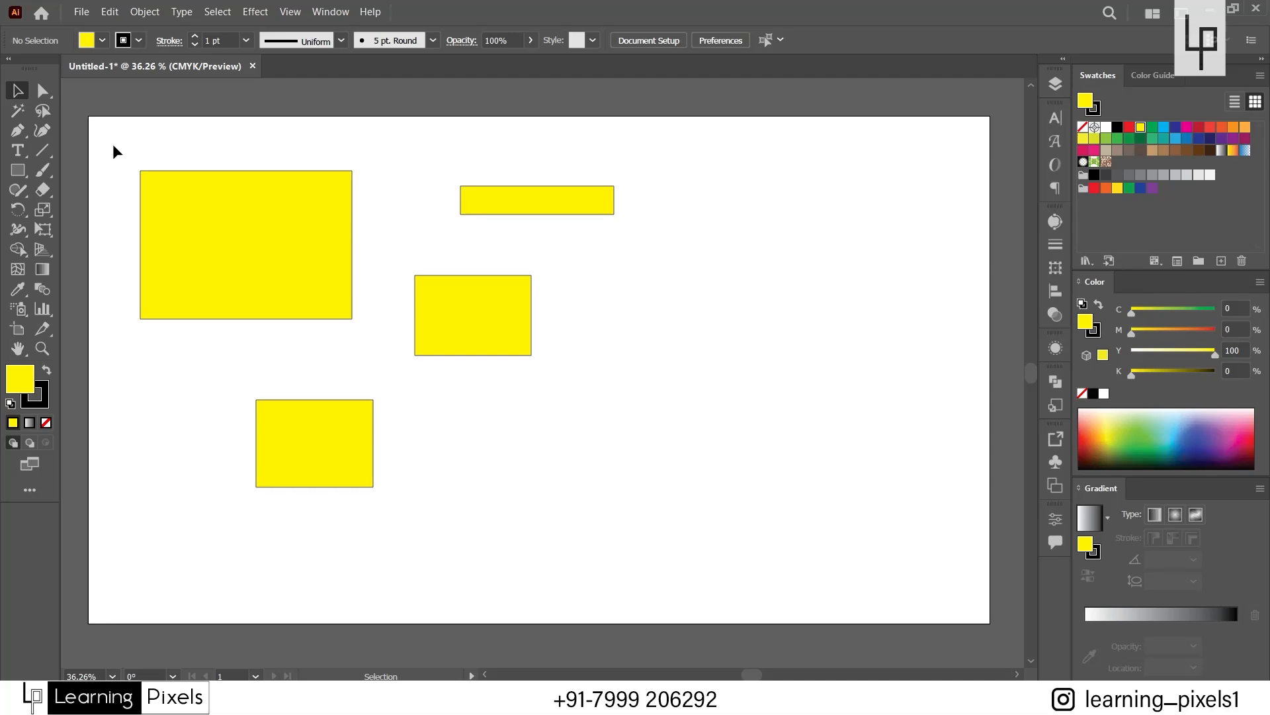
Select all four rectangles with a marquee that fully encloses them, repeat it, and clear the selection.
{"action": "left_click_drag", "start_coordinate": [112, 144], "coordinate": [676, 531]}
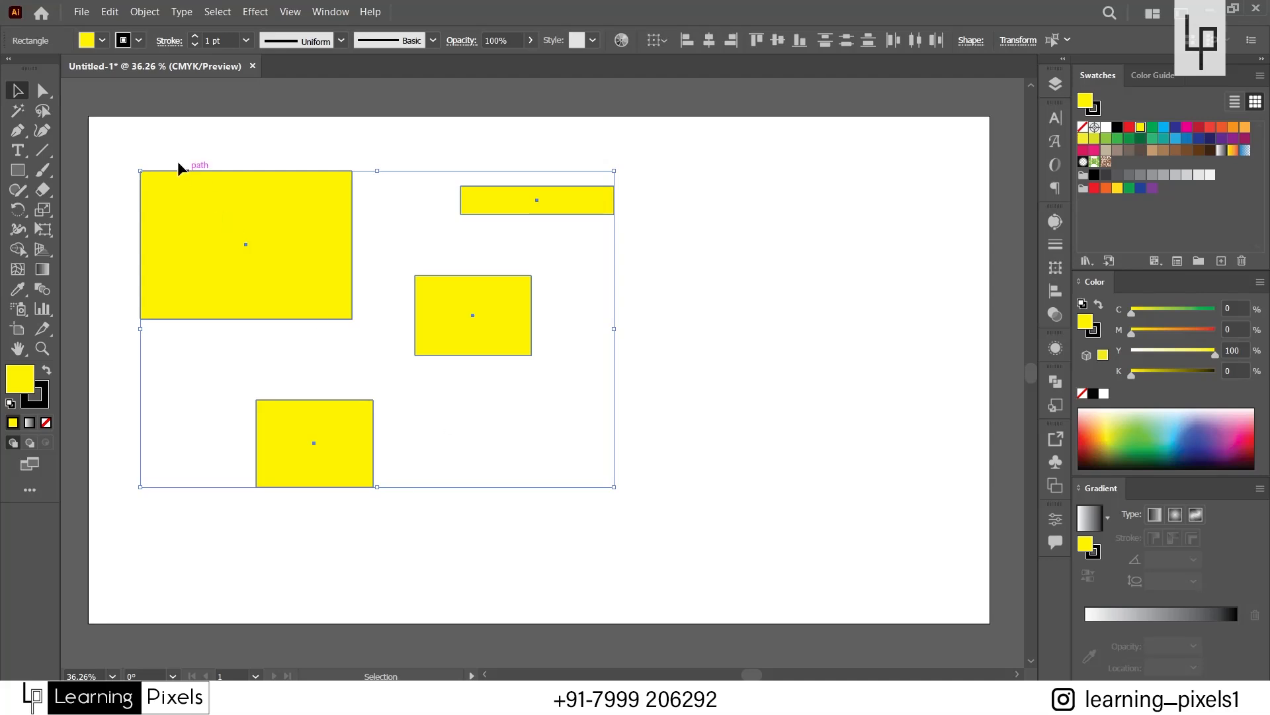
{"action": "left_click_drag", "start_coordinate": [114, 135], "coordinate": [700, 503]}
{"action": "left_click", "coordinate": [117, 138]}
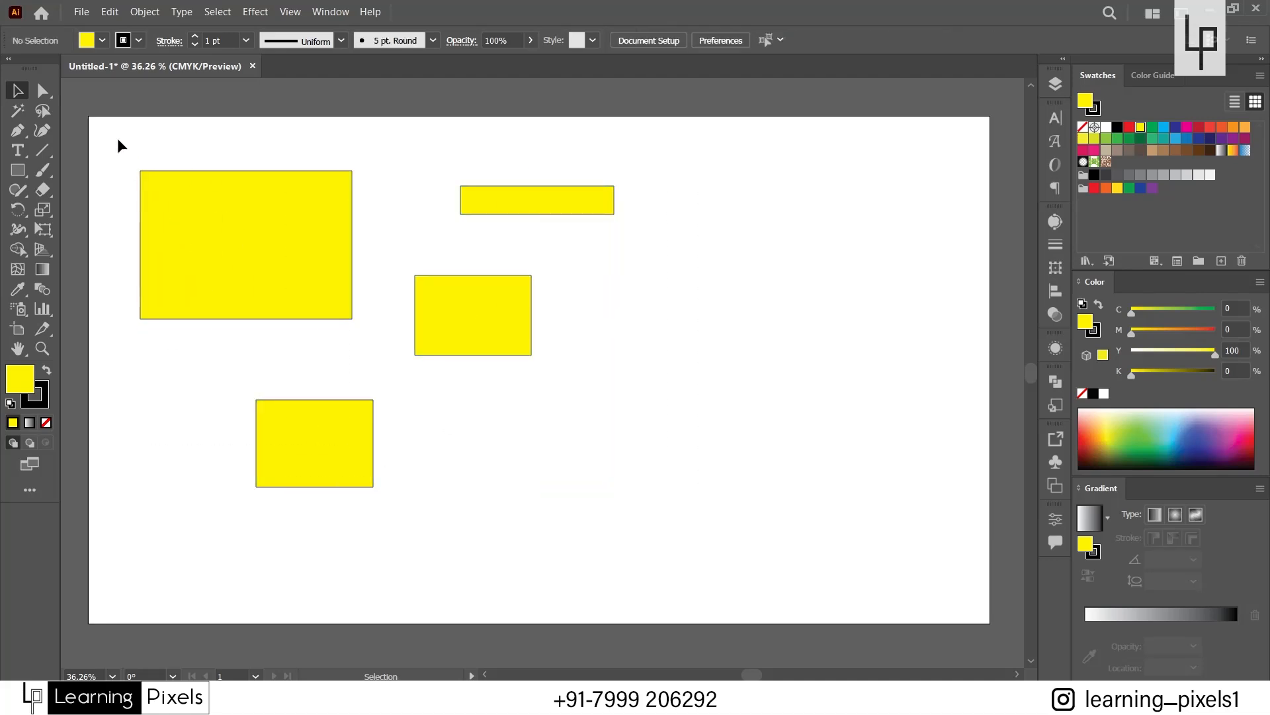
{"action": "left_click_drag", "start_coordinate": [117, 138], "coordinate": [657, 517]}
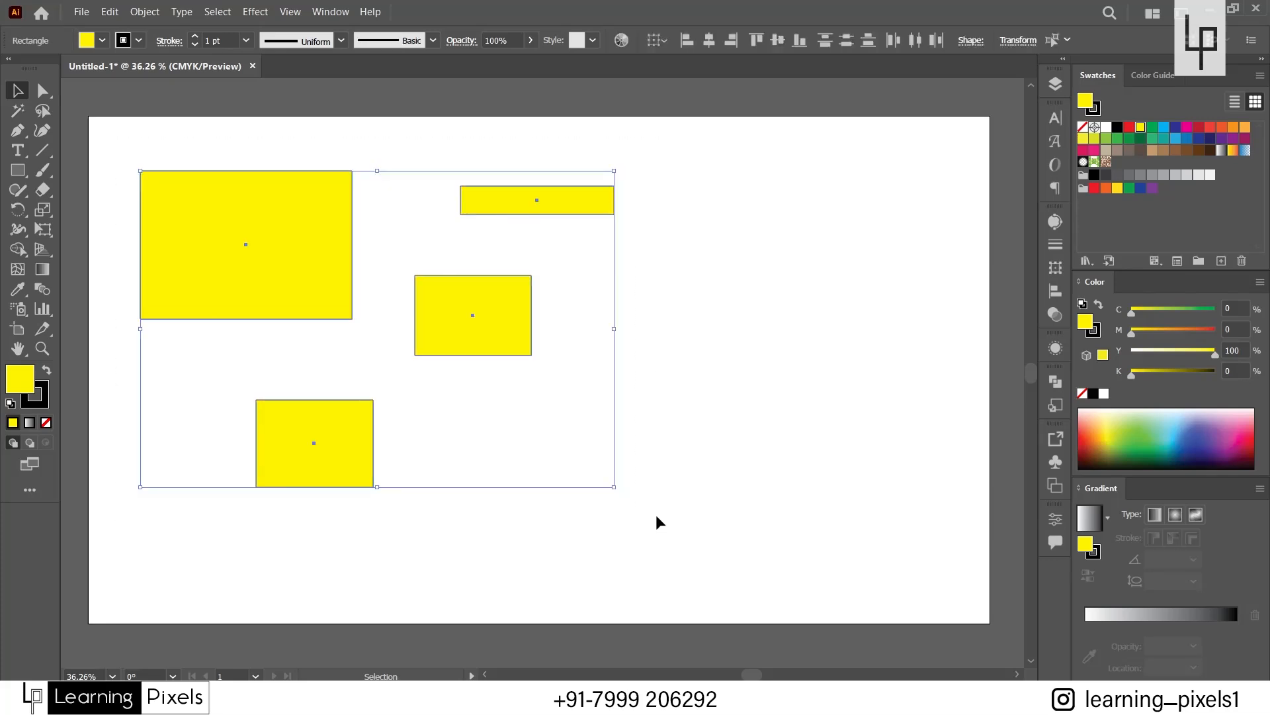
{"action": "left_click", "coordinate": [274, 141]}
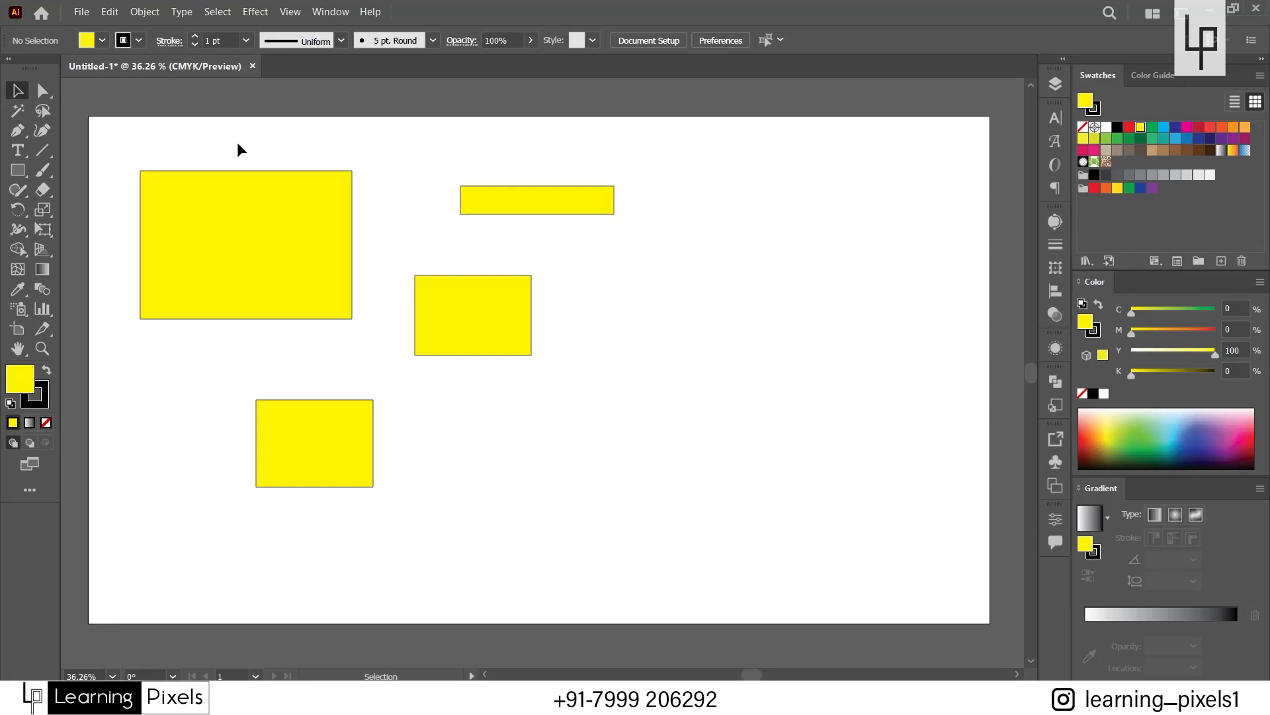
Select groups of rectangles with marquees that only partly cross them, including just the upper three, and clear each selection.
{"action": "scroll", "coordinate": [249, 144], "scroll_direction": "up", "scroll_amount": 1}
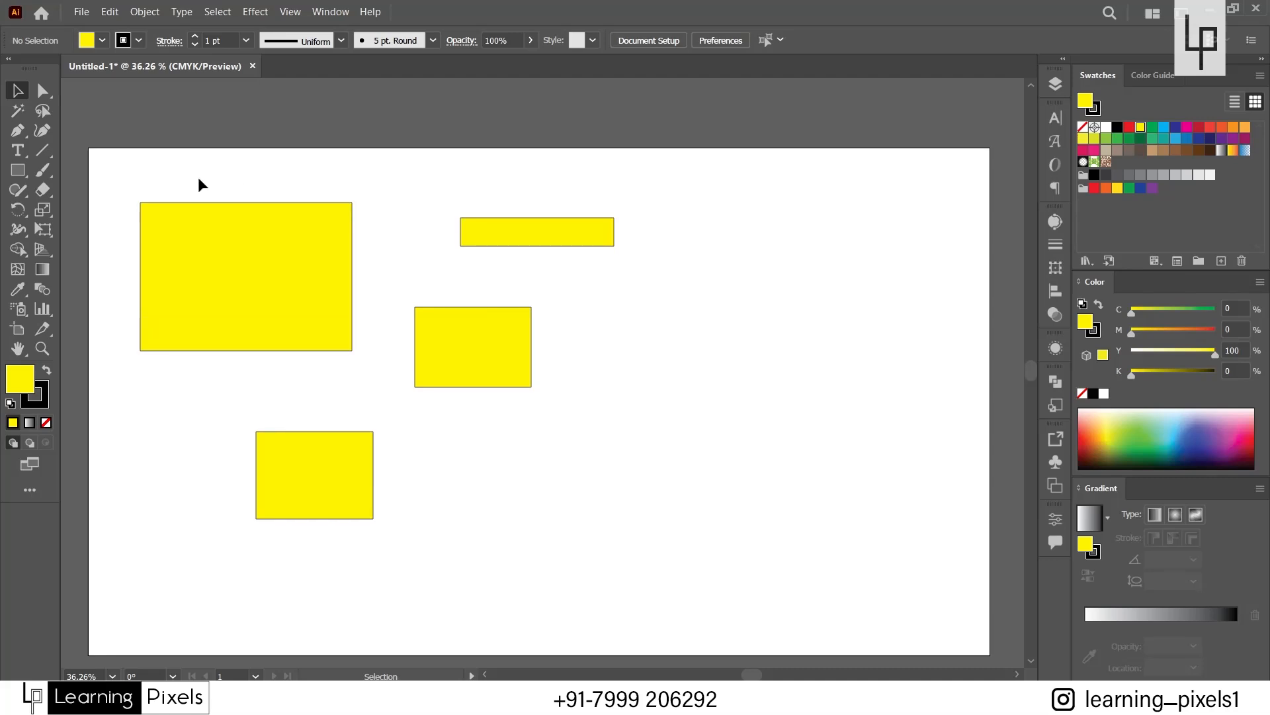
{"action": "left_click_drag", "start_coordinate": [196, 176], "coordinate": [475, 457]}
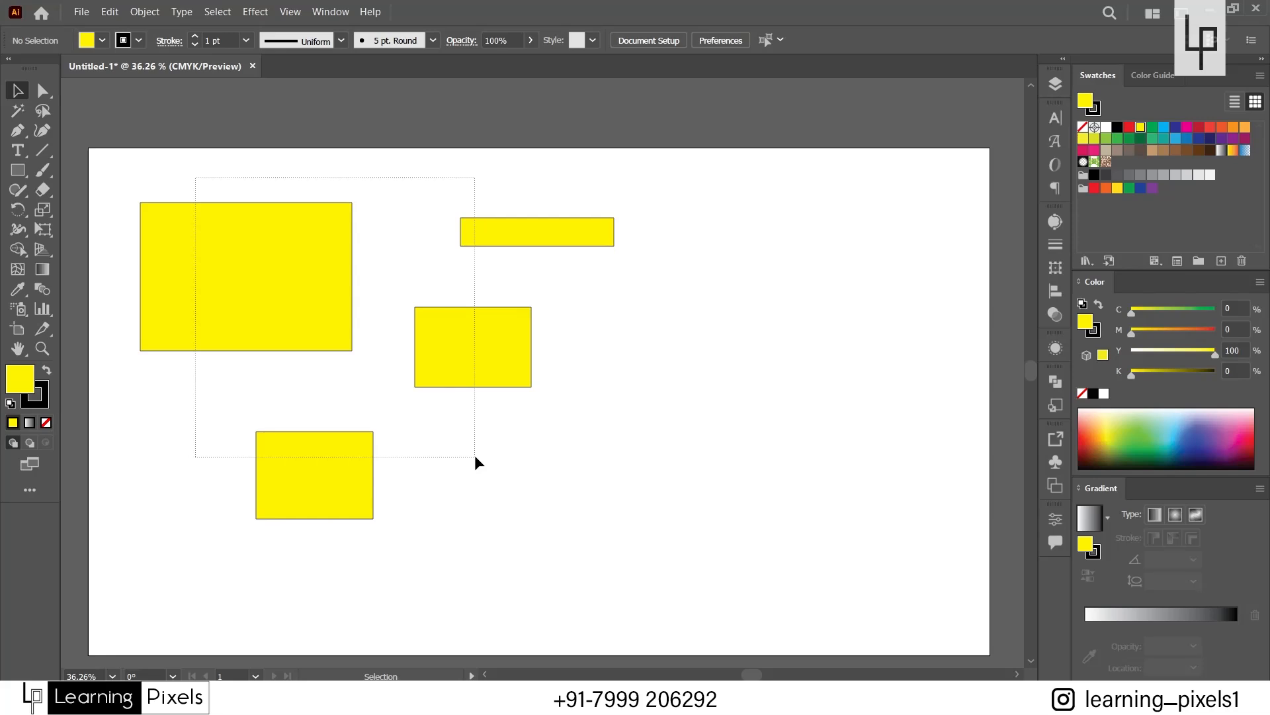
{"action": "left_click_drag", "start_coordinate": [475, 456], "coordinate": [474, 456]}
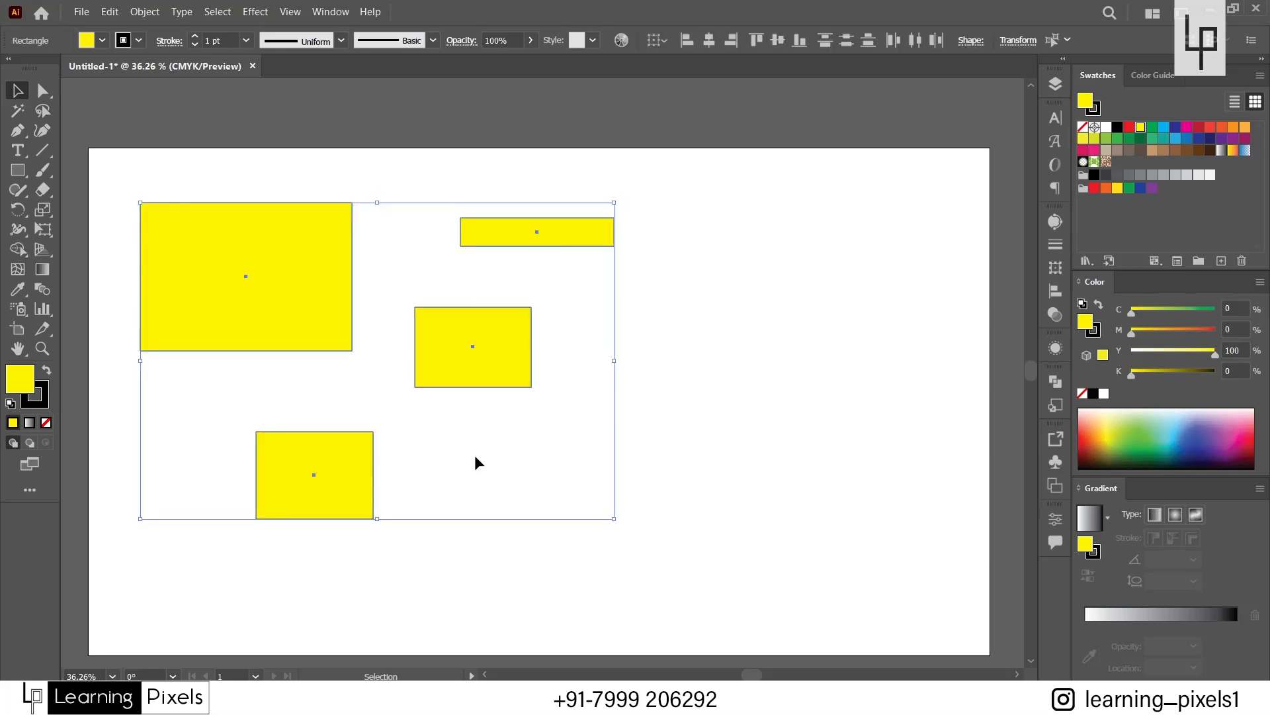
{"action": "left_click", "coordinate": [415, 259]}
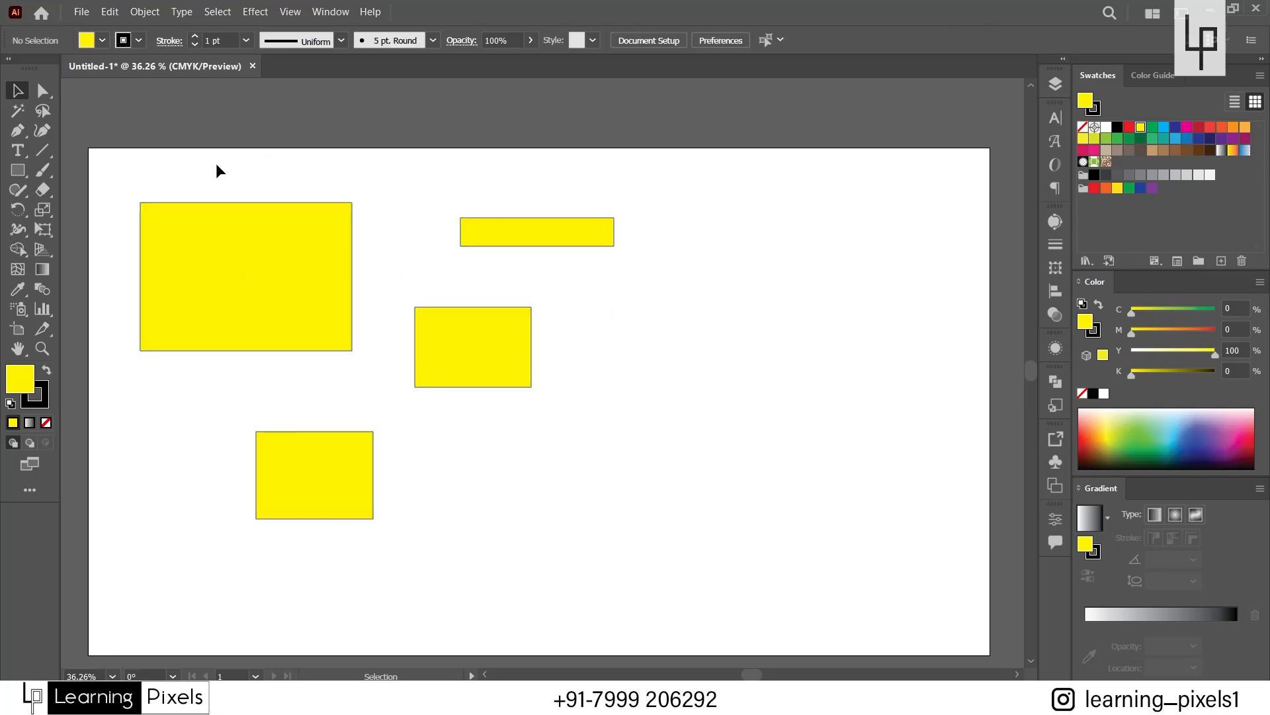
{"action": "left_click_drag", "start_coordinate": [216, 164], "coordinate": [468, 371]}
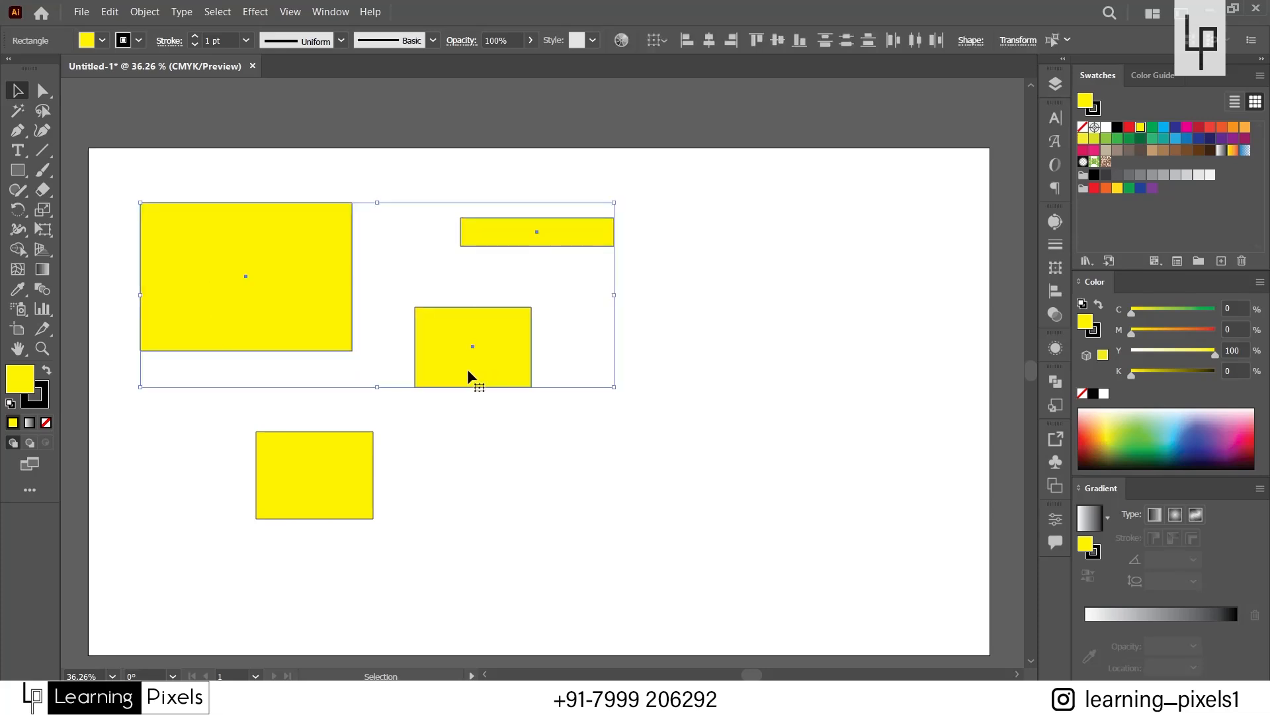
{"action": "left_click", "coordinate": [468, 477]}
{"action": "left_click_drag", "start_coordinate": [468, 477], "coordinate": [309, 202]}
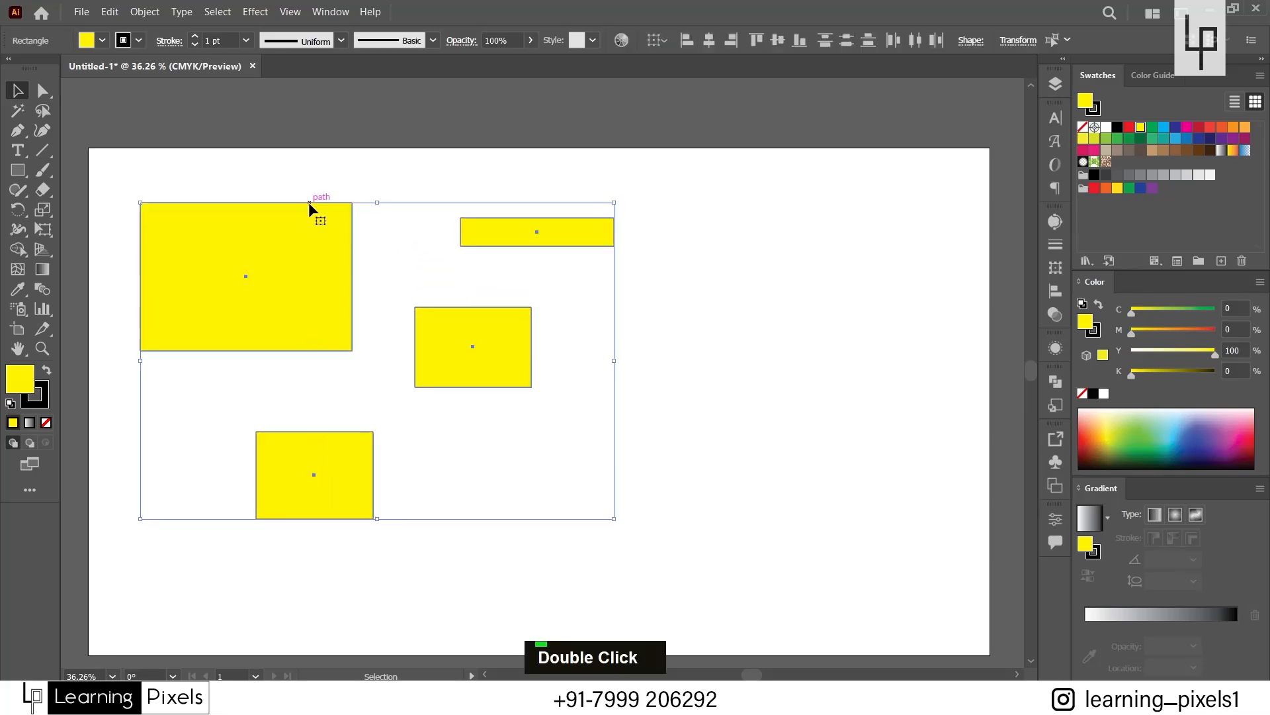
{"action": "left_click", "coordinate": [305, 146]}
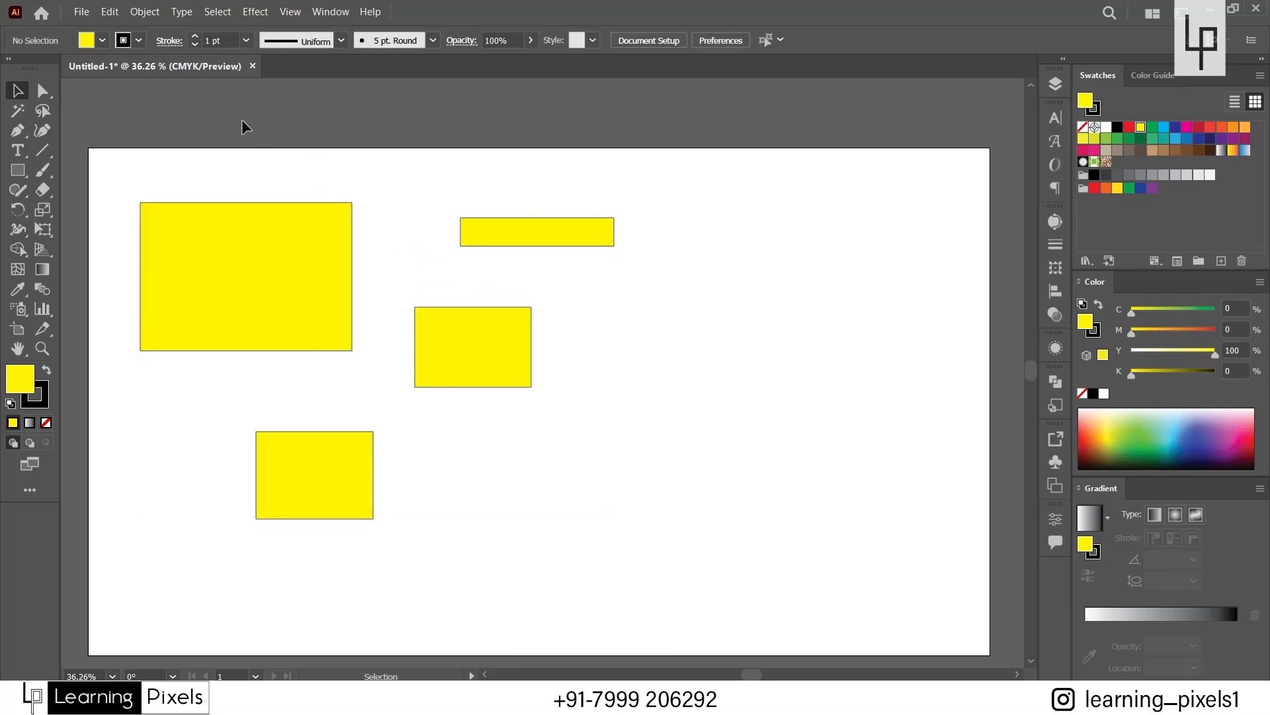
Select the large rectangle alone, extend to all four rectangles with a partial marquee, and clear the selection.
{"action": "key", "text": "ctrl+0"}
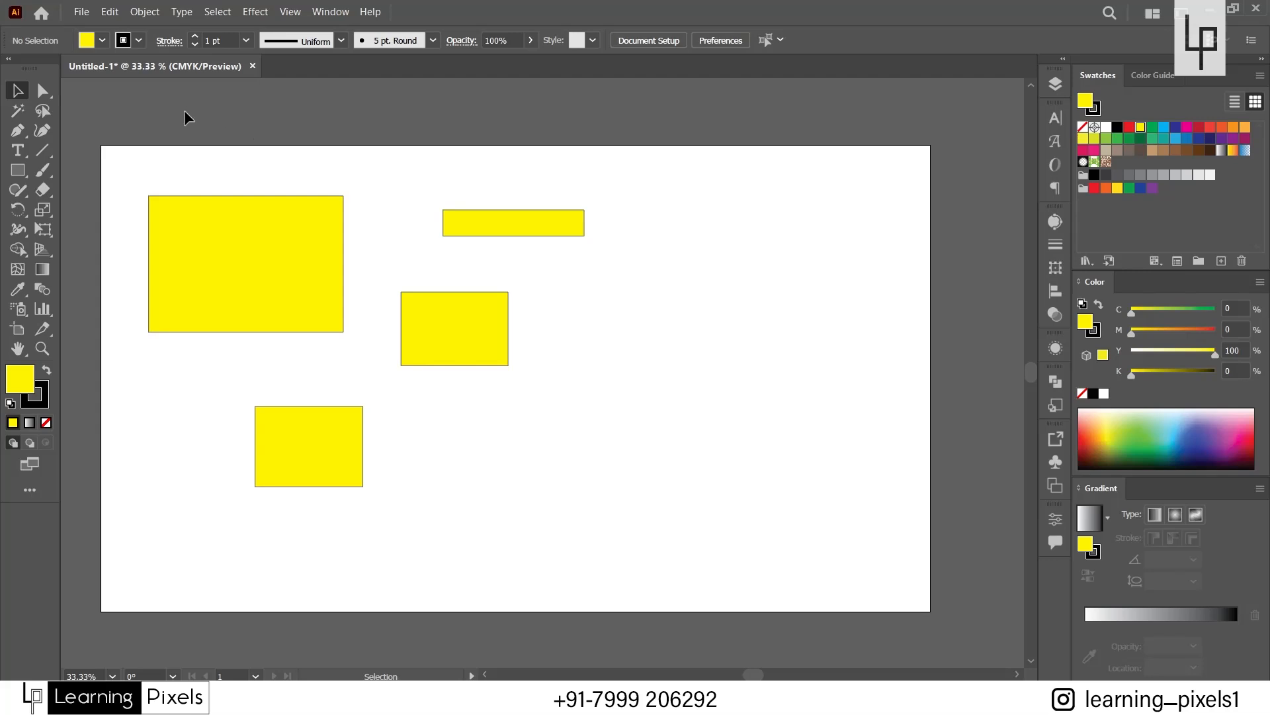
{"action": "left_click", "coordinate": [266, 303]}
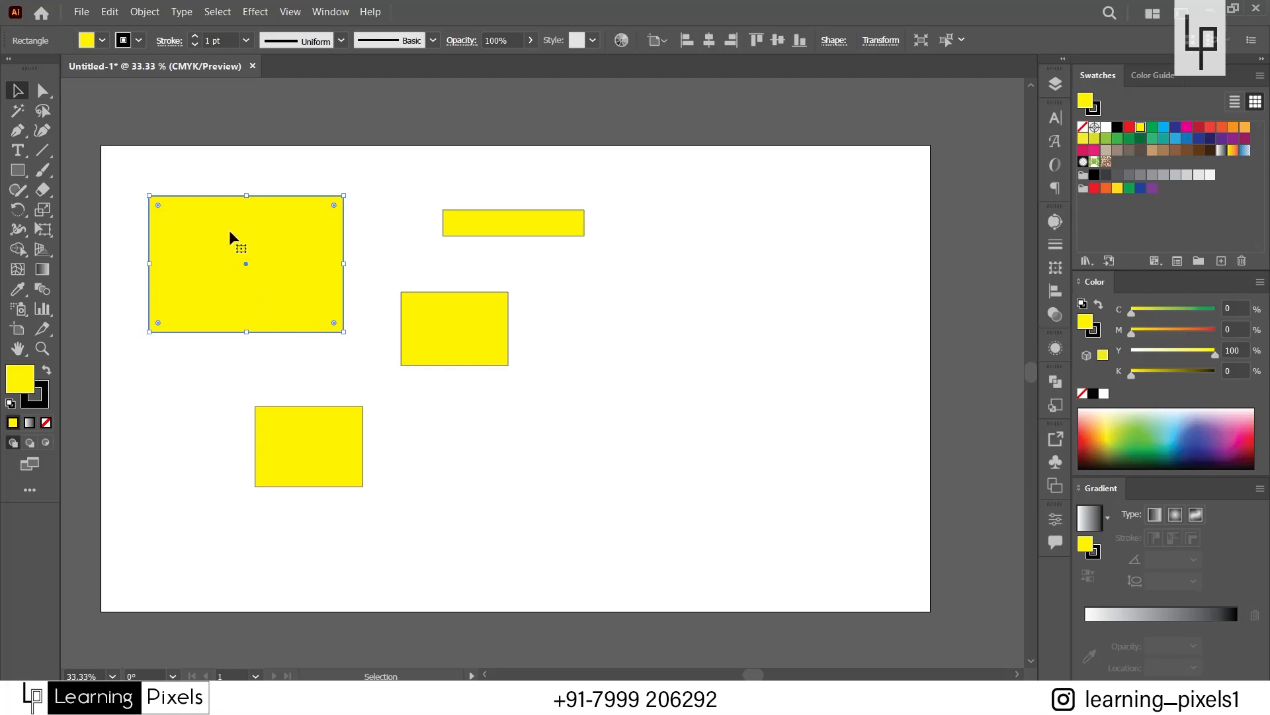
{"action": "left_click_drag", "start_coordinate": [196, 164], "coordinate": [494, 461]}
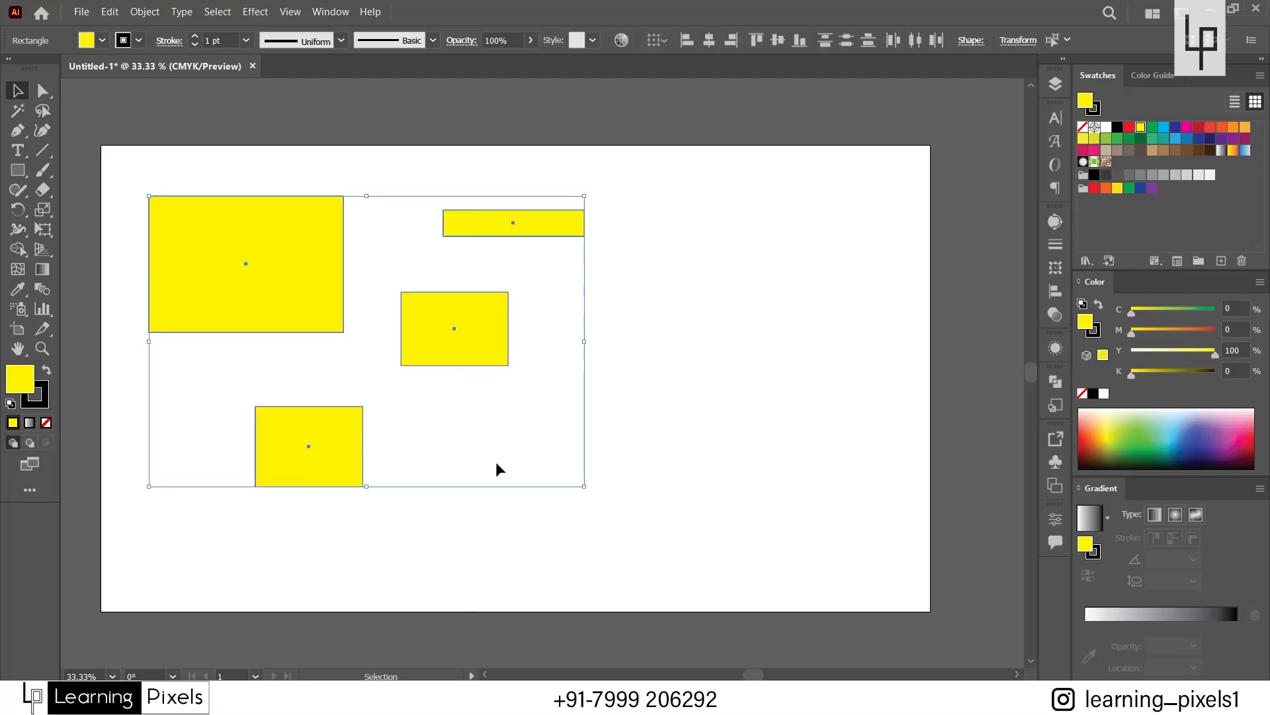
{"action": "left_click", "coordinate": [498, 424]}
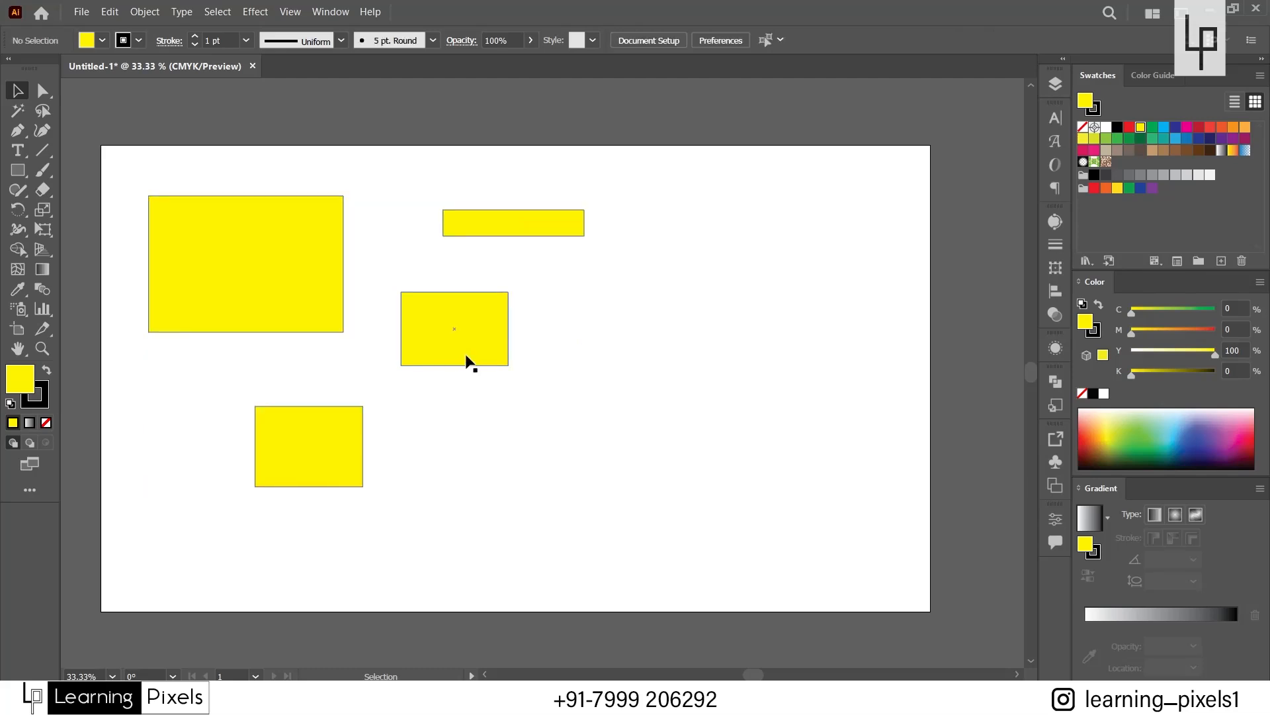
Build a selection of all four rectangles by adding them one at a time, starting with the large one, and clear it.
{"action": "left_click", "coordinate": [265, 295]}
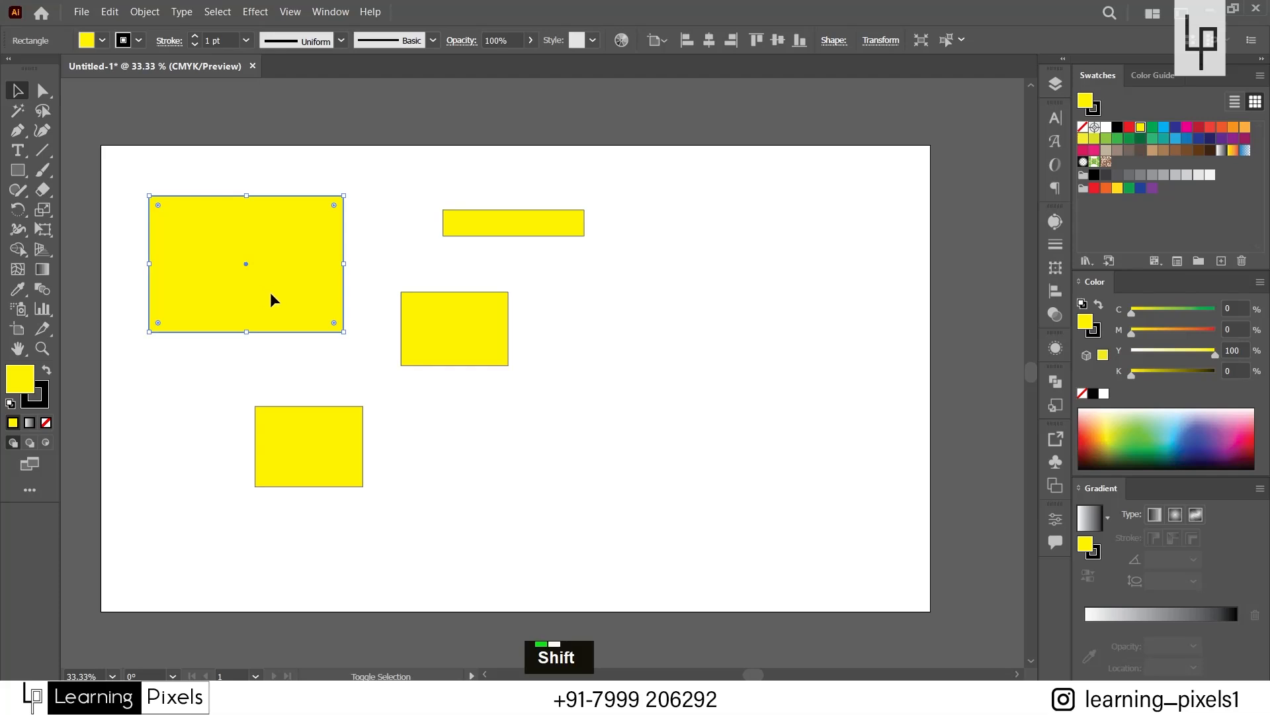
{"action": "left_click", "coordinate": [325, 448], "text": "shift"}
{"action": "left_click", "coordinate": [431, 336], "text": "shift"}
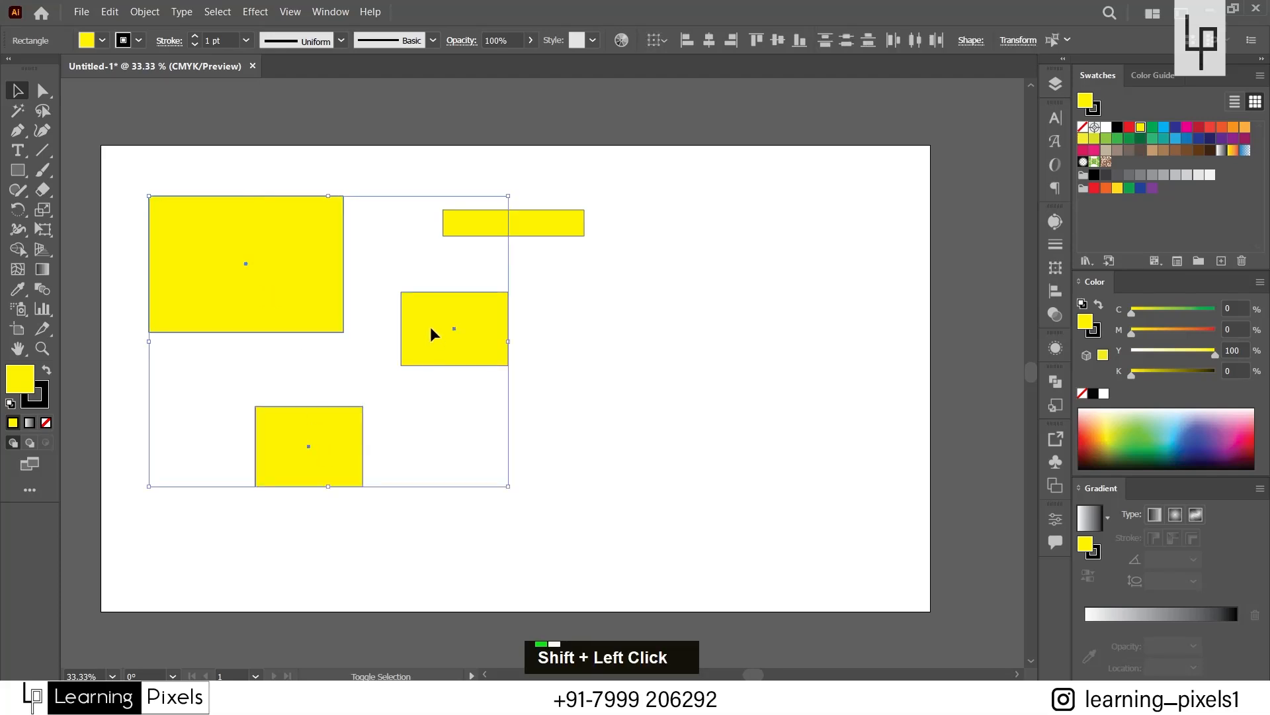
{"action": "left_click", "coordinate": [555, 225], "text": "shift"}
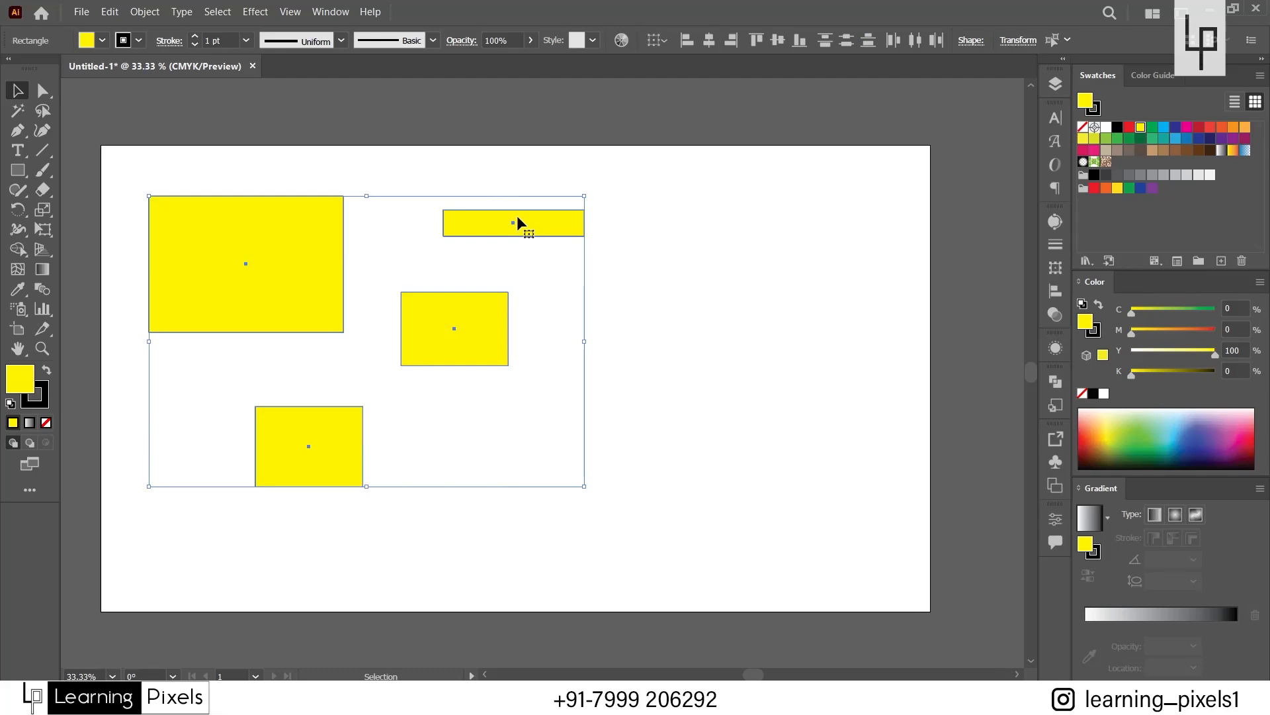
{"action": "left_click", "coordinate": [673, 471]}
Select the thin and middle rectangles with a marquee and add the lower rectangle to the selection.
{"action": "left_click_drag", "start_coordinate": [692, 493], "coordinate": [491, 199]}
{"action": "left_click", "coordinate": [287, 465], "text": "shift"}
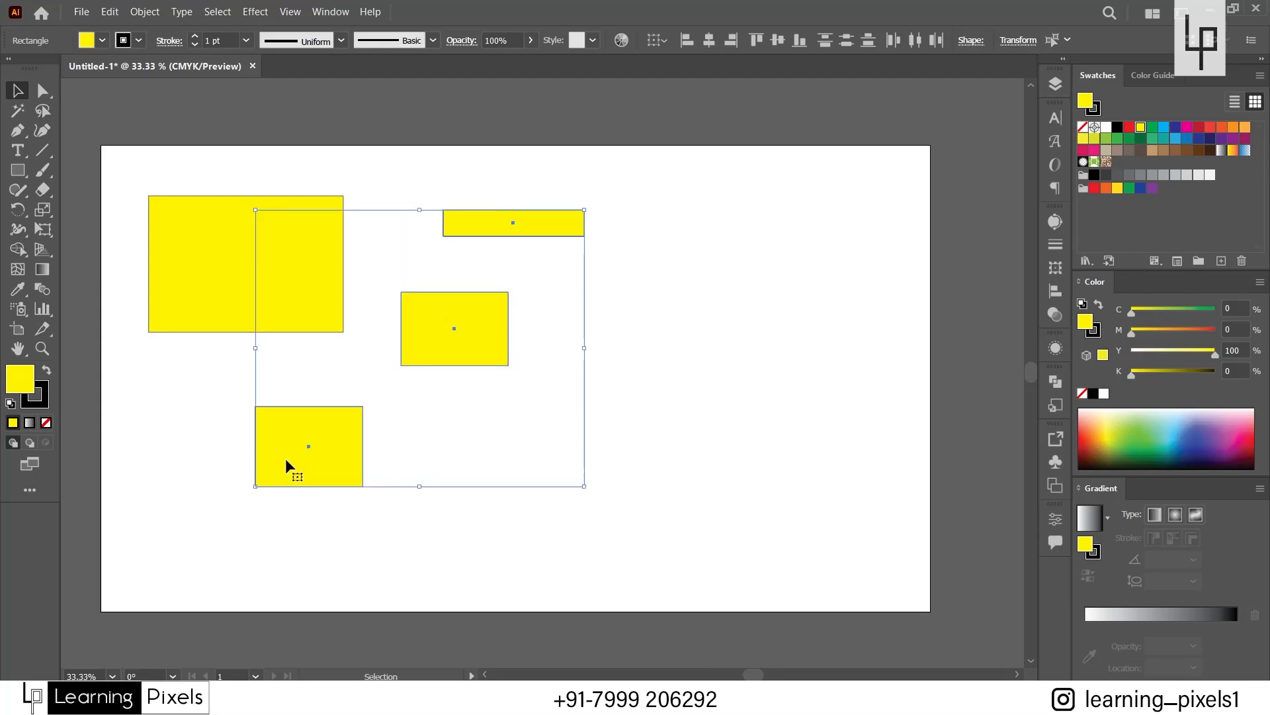
Clear the selection and delete the thin, middle and lower rectangles one at a time.
{"action": "left_click", "coordinate": [458, 445]}
{"action": "left_click", "coordinate": [555, 221]}
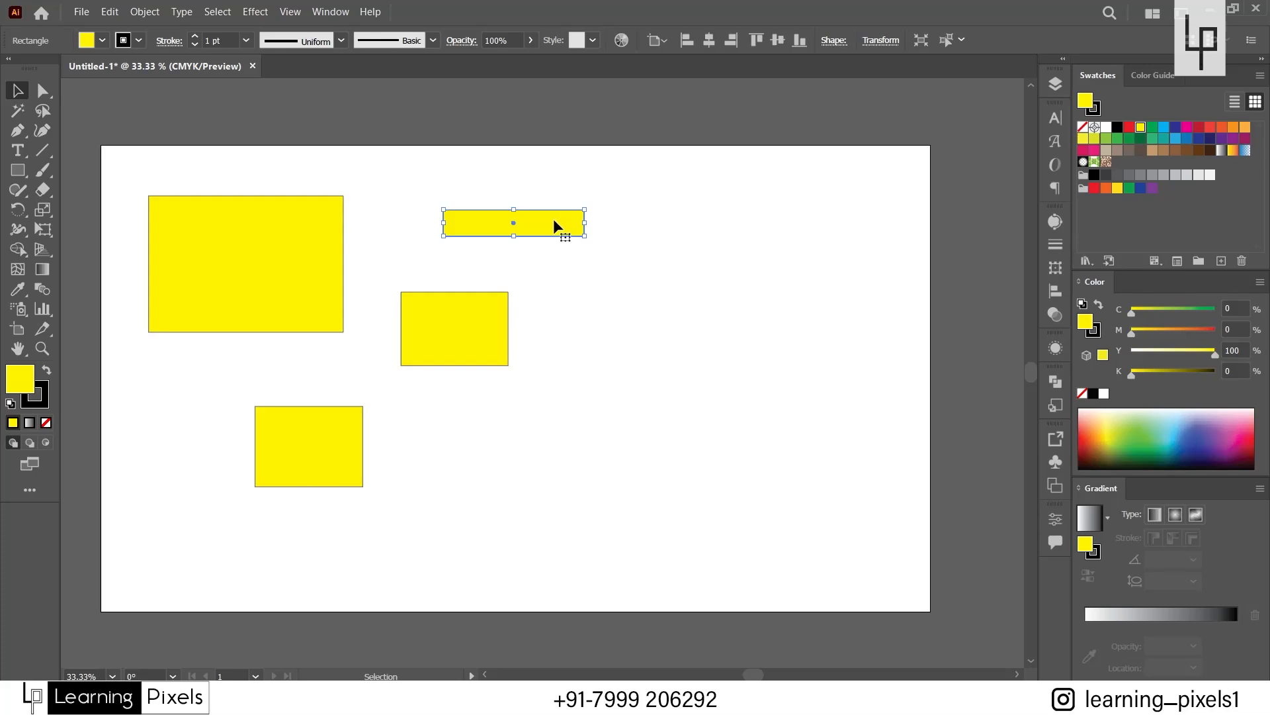
{"action": "key", "text": "Delete"}
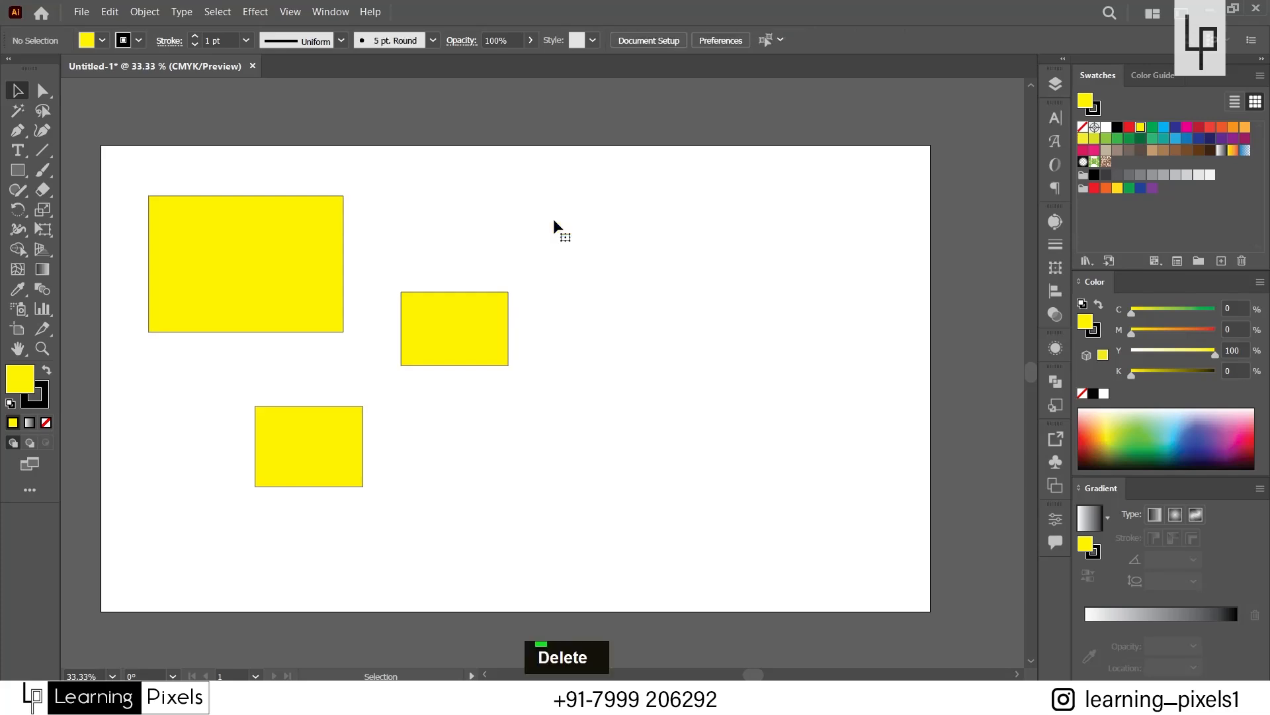
{"action": "left_click_drag", "start_coordinate": [561, 255], "coordinate": [387, 383]}
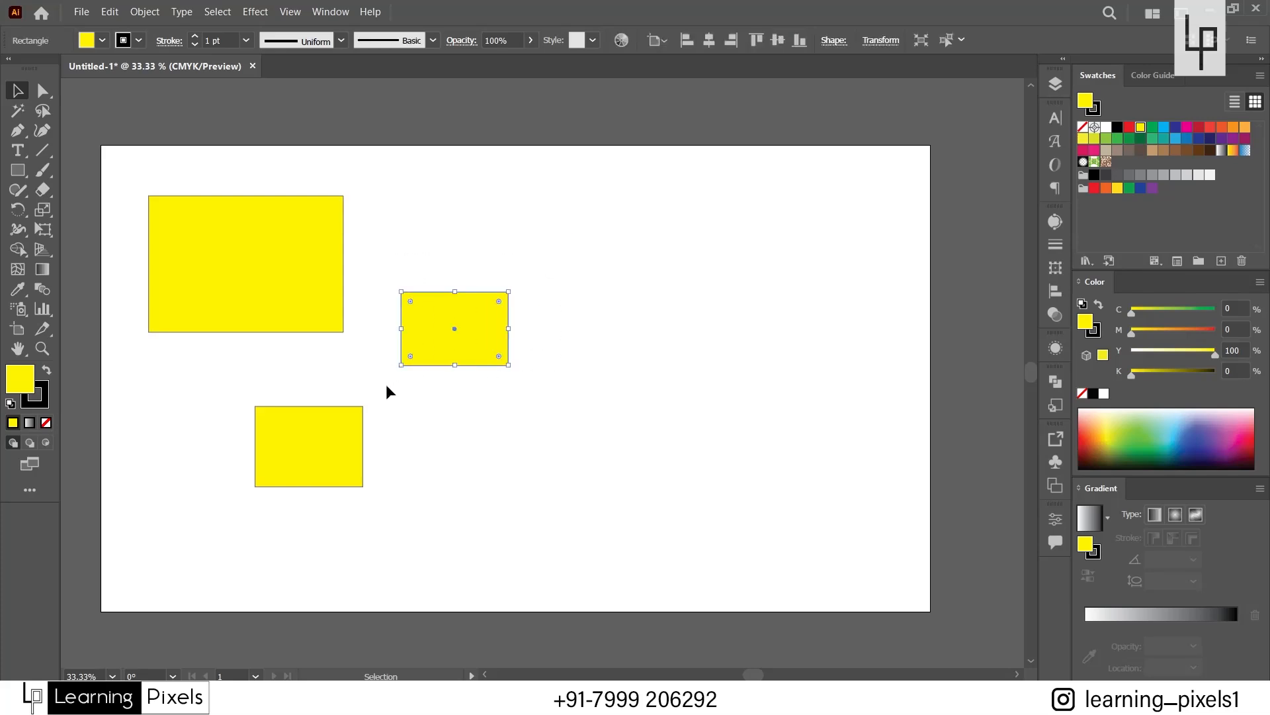
{"action": "key", "text": "Delete"}
{"action": "left_click", "coordinate": [322, 434]}
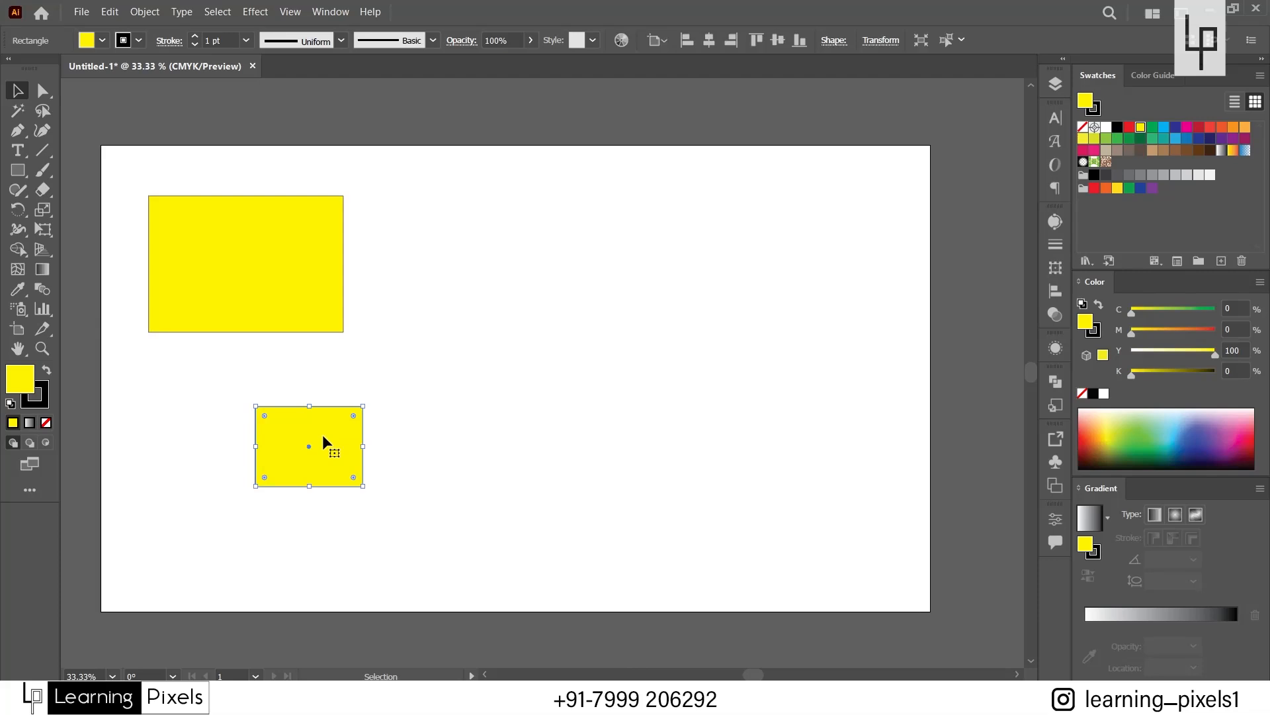
{"action": "key", "text": "Delete"}
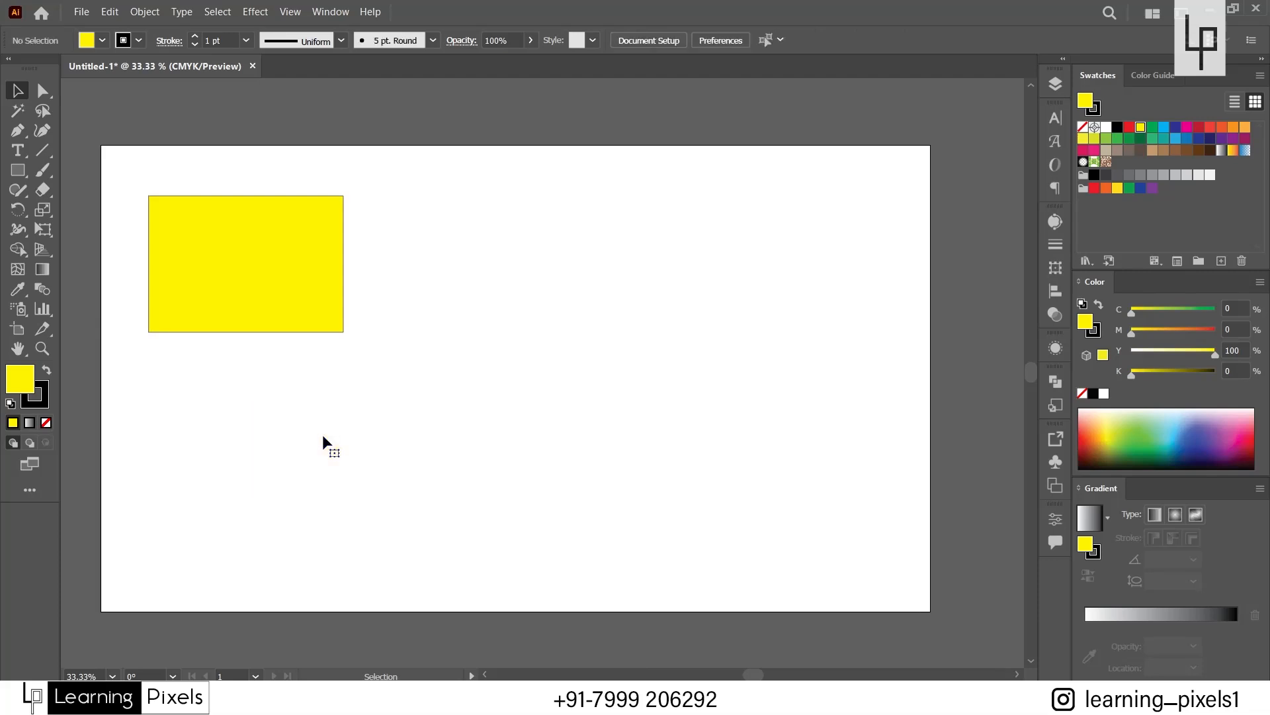
Select the remaining large rectangle, make it wider and slightly shorter, and move it a little to the right and down.
{"action": "left_click", "coordinate": [249, 301]}
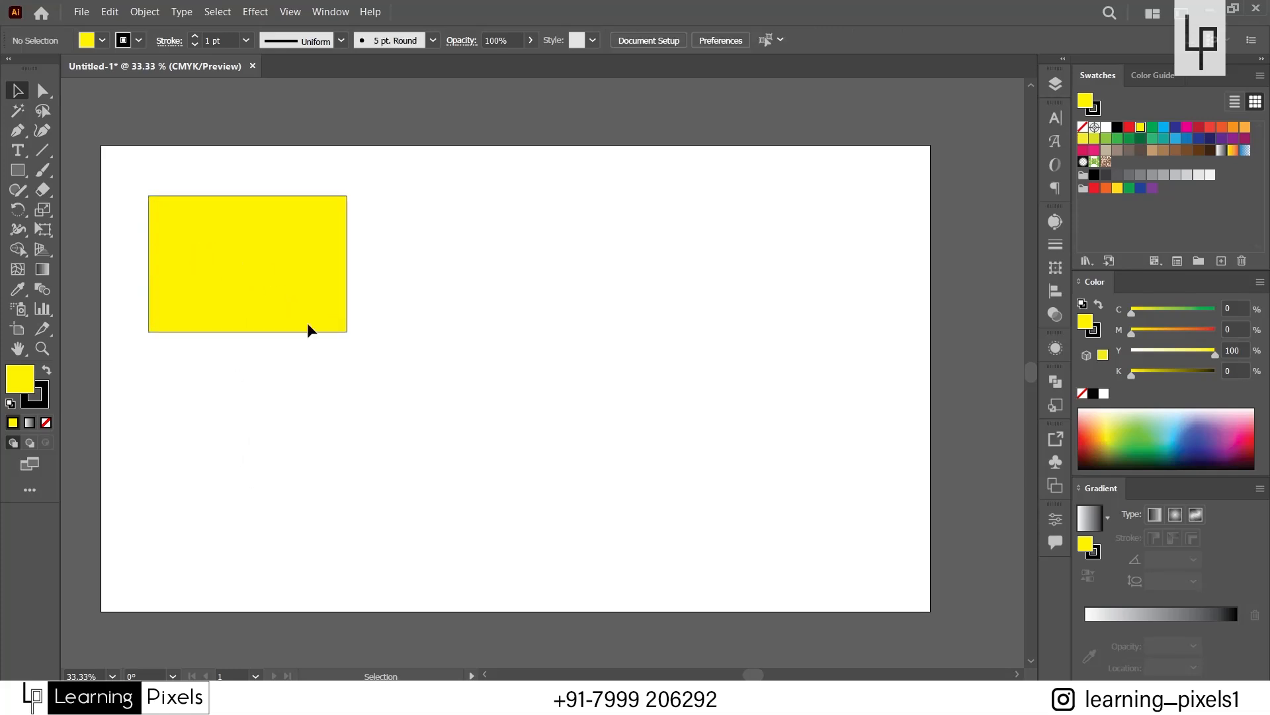
{"action": "left_click", "coordinate": [264, 232]}
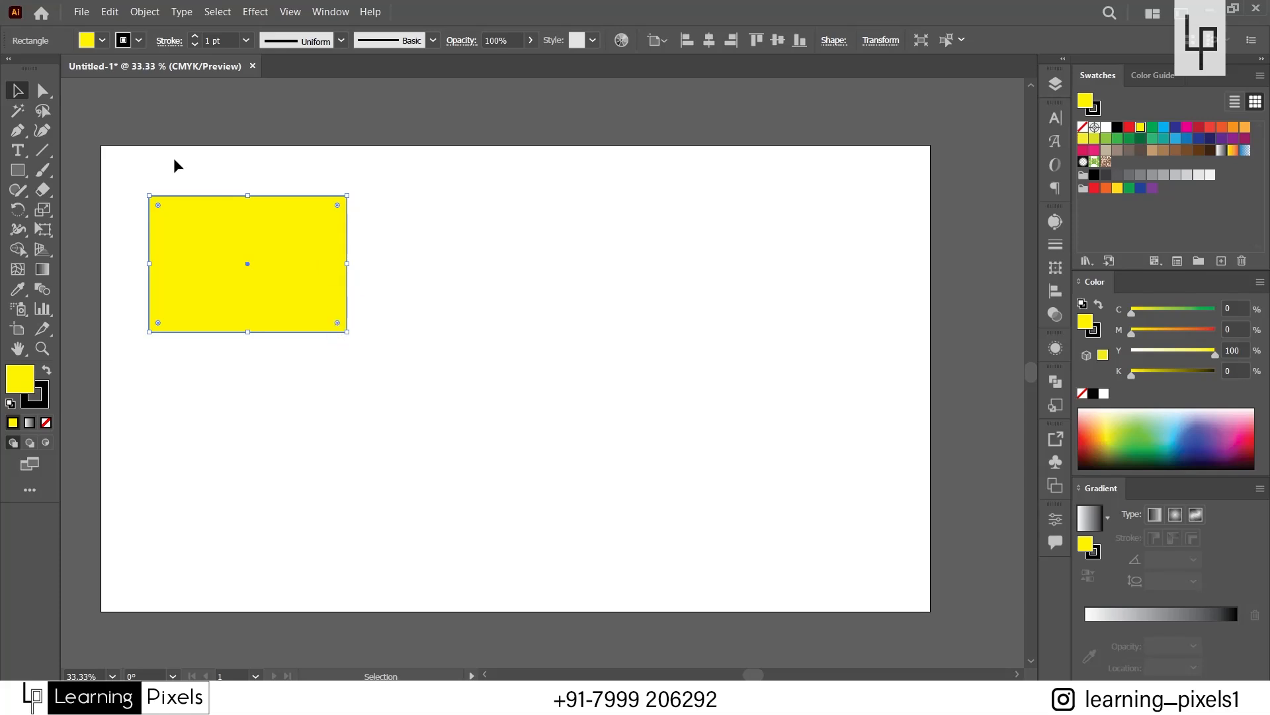
{"action": "scroll", "coordinate": [146, 195], "scroll_direction": "up", "scroll_amount": 3}
{"action": "scroll", "coordinate": [133, 201], "scroll_direction": "down", "scroll_amount": 1}
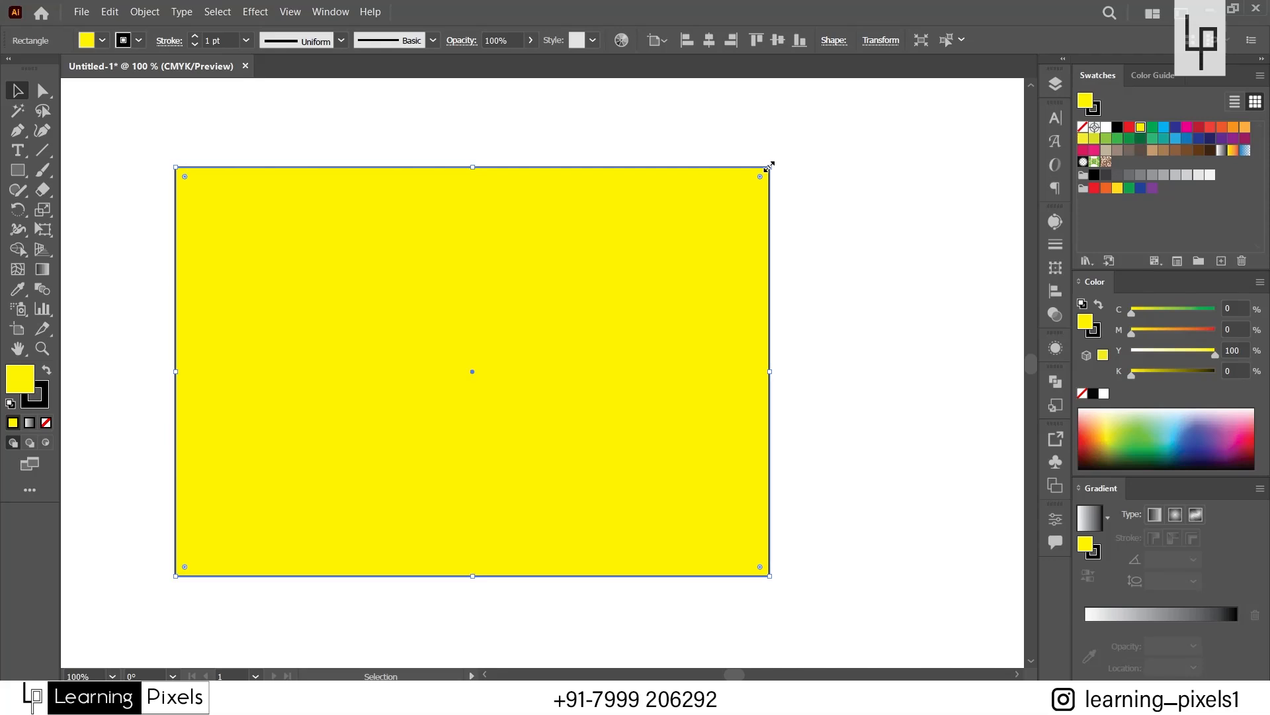
{"action": "scroll", "coordinate": [769, 166], "scroll_direction": "down", "scroll_amount": 2}
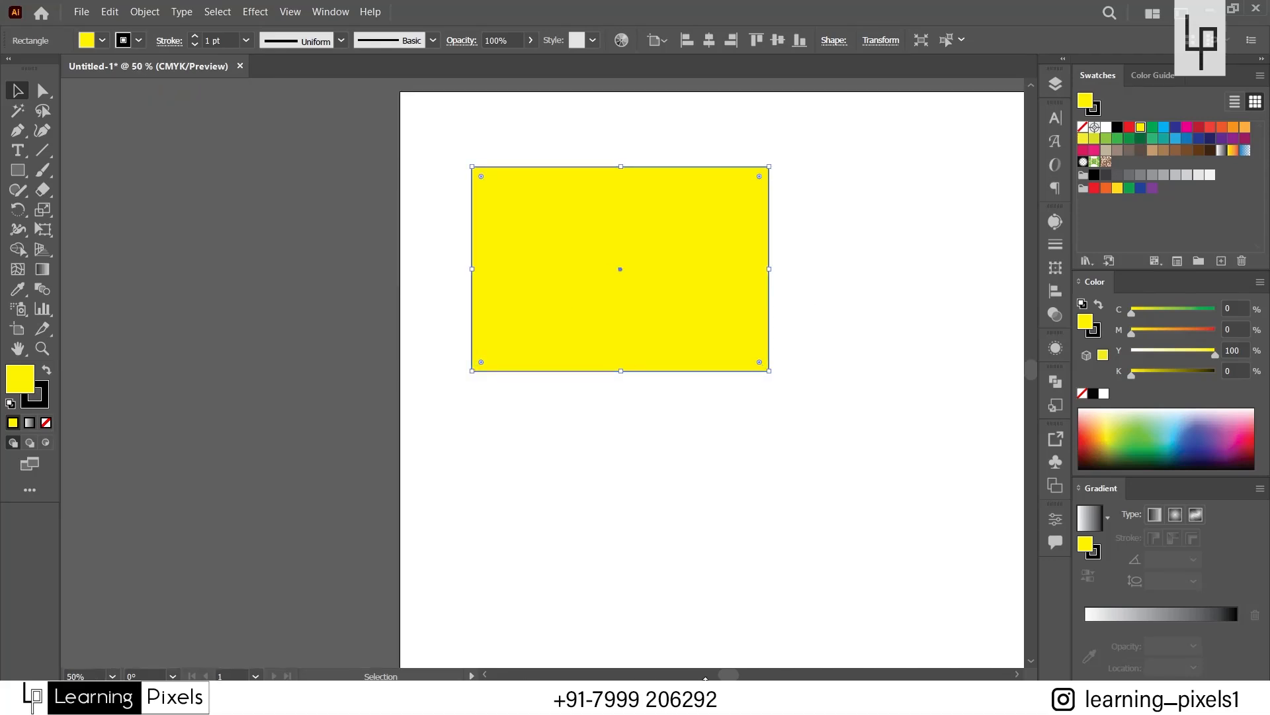
{"action": "left_click_drag", "start_coordinate": [730, 675], "coordinate": [736, 675]}
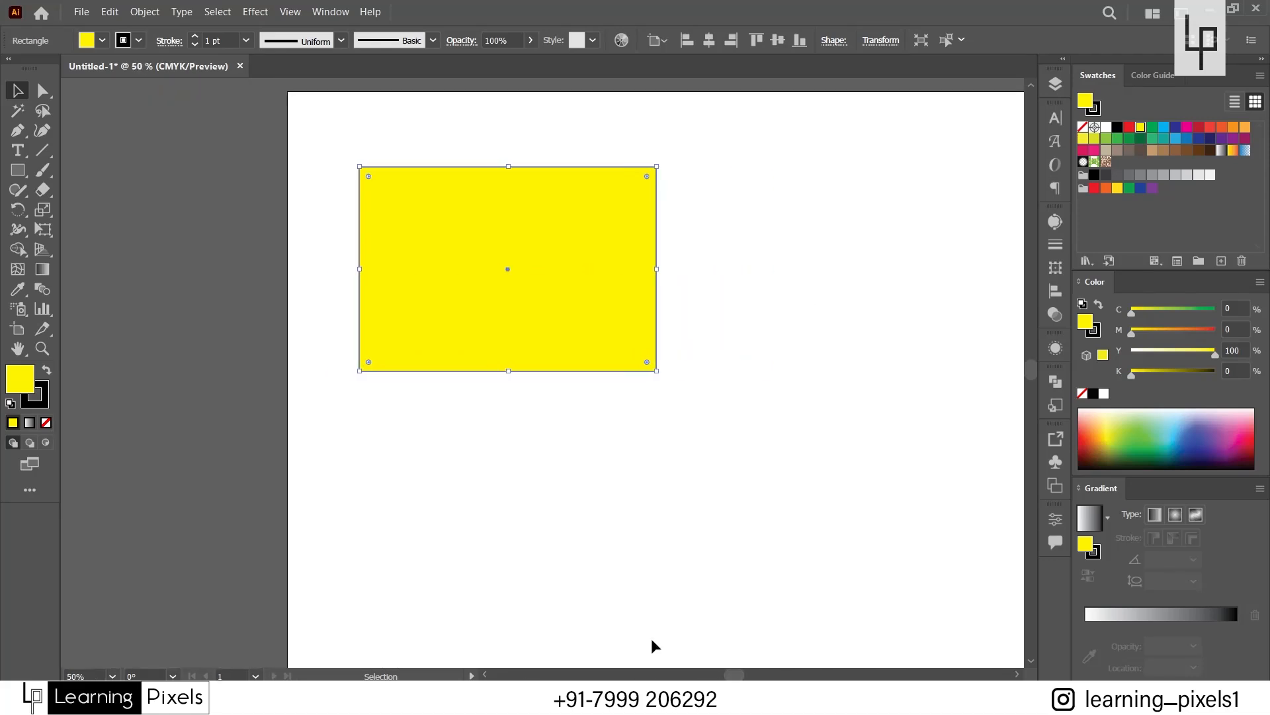
{"action": "key", "text": "space"}
{"action": "left_click_drag", "start_coordinate": [615, 490], "coordinate": [476, 348]}
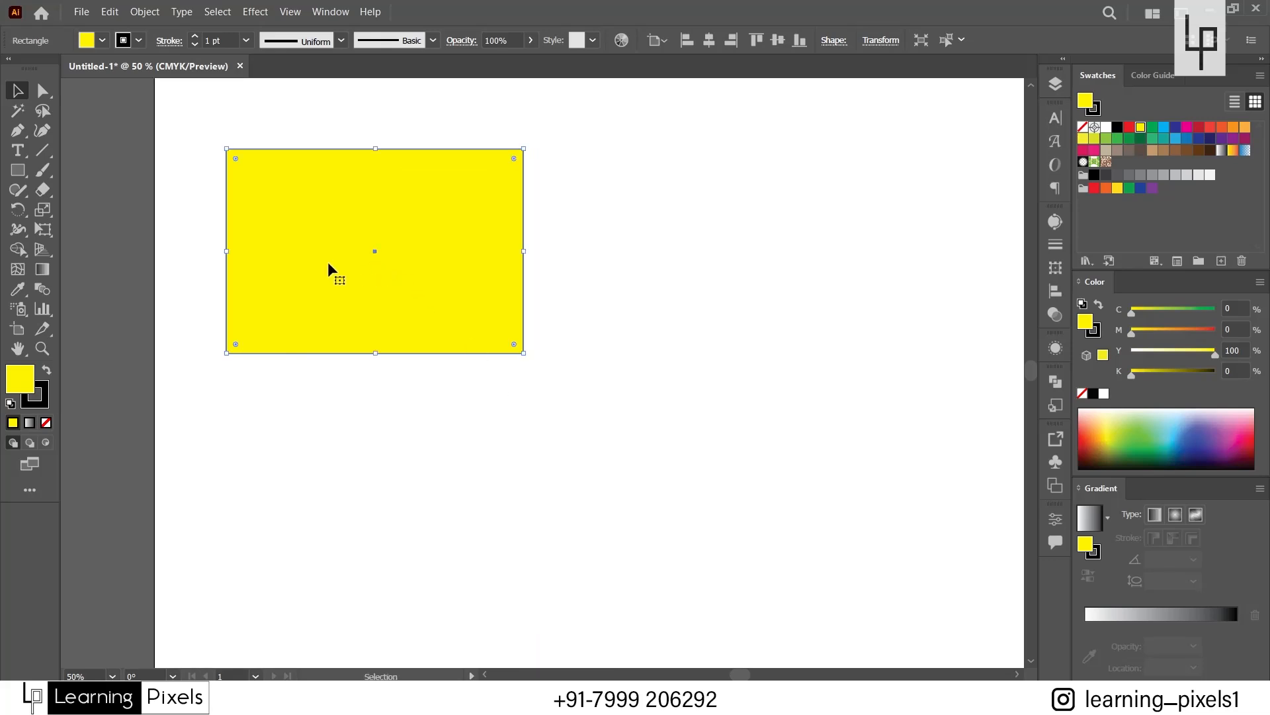
{"action": "mouse_move", "coordinate": [524, 353]}
{"action": "left_mouse_down"}
{"action": "mouse_move", "coordinate": [462, 330]}
{"action": "mouse_move", "coordinate": [539, 343]}
{"action": "left_mouse_up"}
{"action": "left_click_drag", "start_coordinate": [541, 260], "coordinate": [575, 261]}
{"action": "left_click_drag", "start_coordinate": [479, 287], "coordinate": [558, 287]}
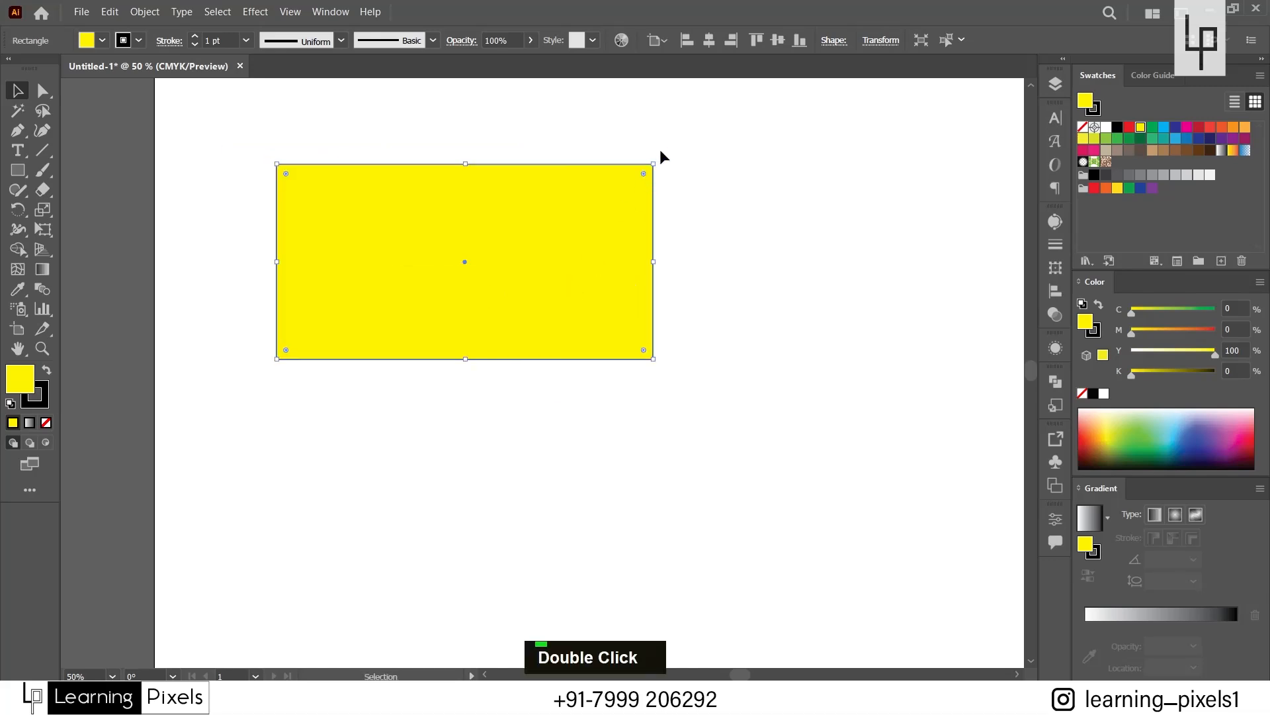
Rotate the rectangle clockwise from its upper-right corner and undo the rotation.
{"action": "left_click_drag", "start_coordinate": [661, 158], "coordinate": [706, 237]}
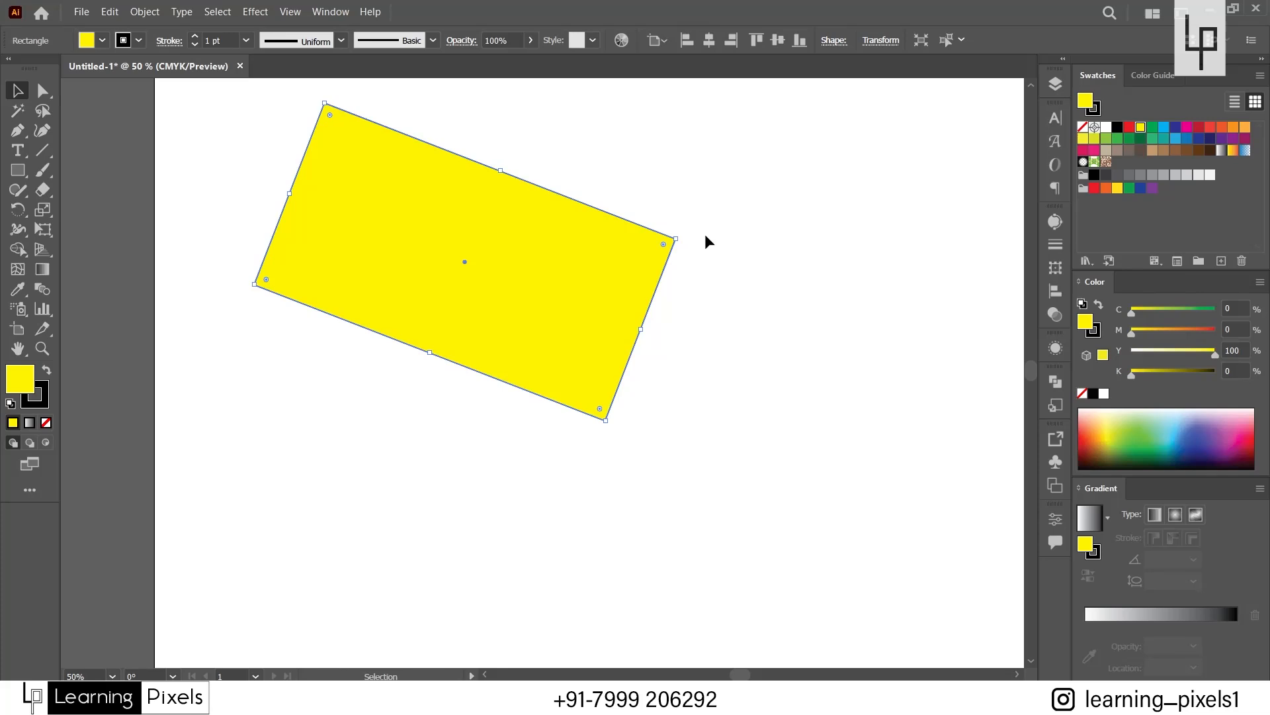
{"action": "key", "text": "ctrl+z"}
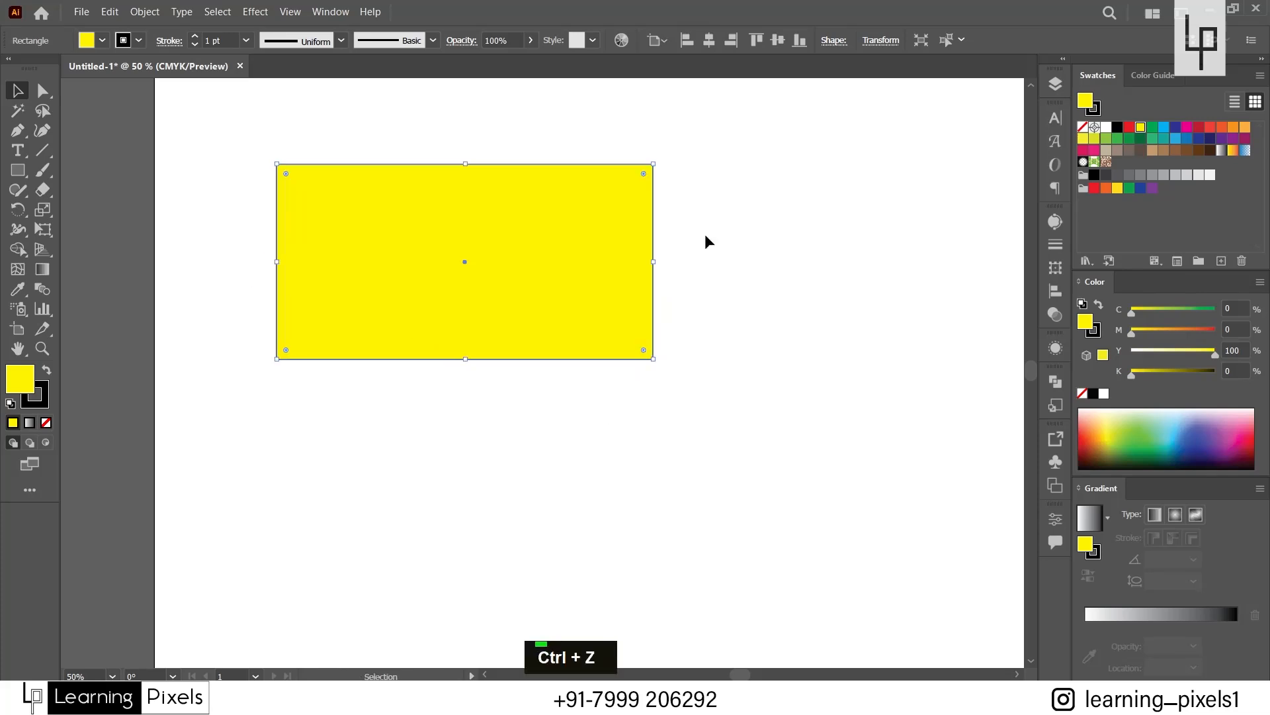
{"action": "left_click_drag", "start_coordinate": [564, 307], "coordinate": [556, 308]}
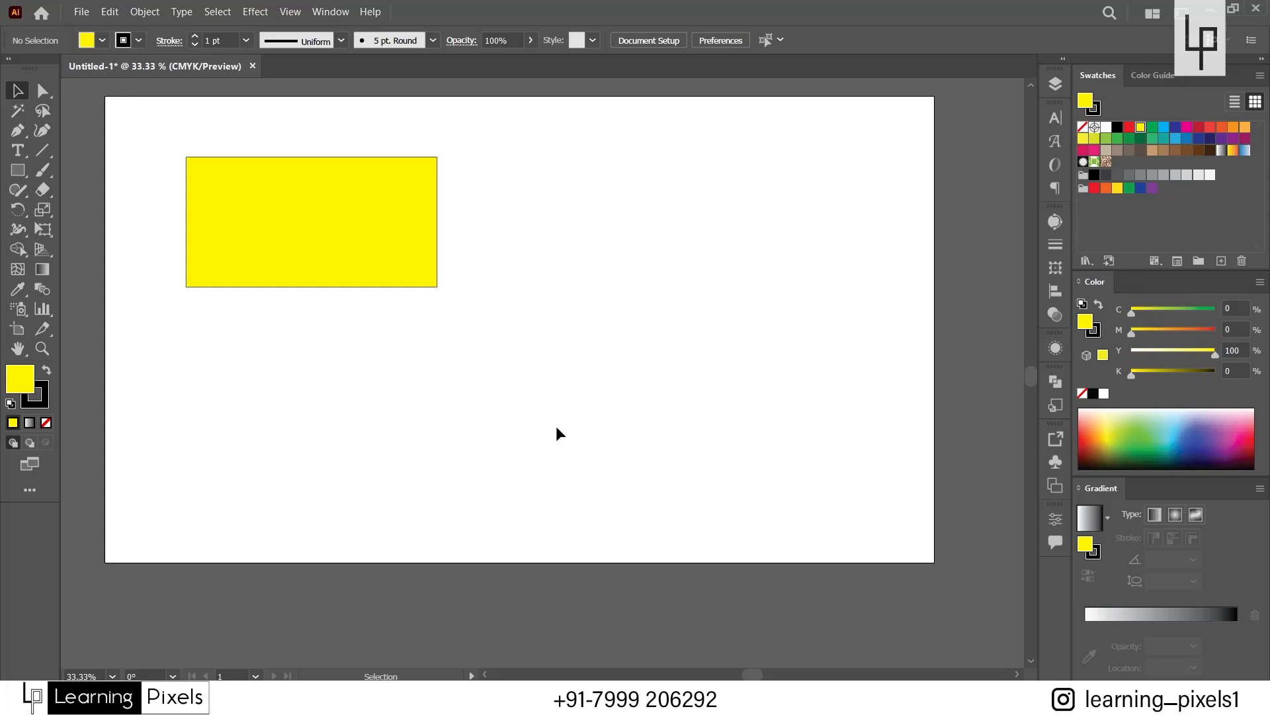
Pan around the artboard from within the Selection tool, repeat with the Hand tool itself, and return to the Selection tool.
{"action": "key", "text": "space"}
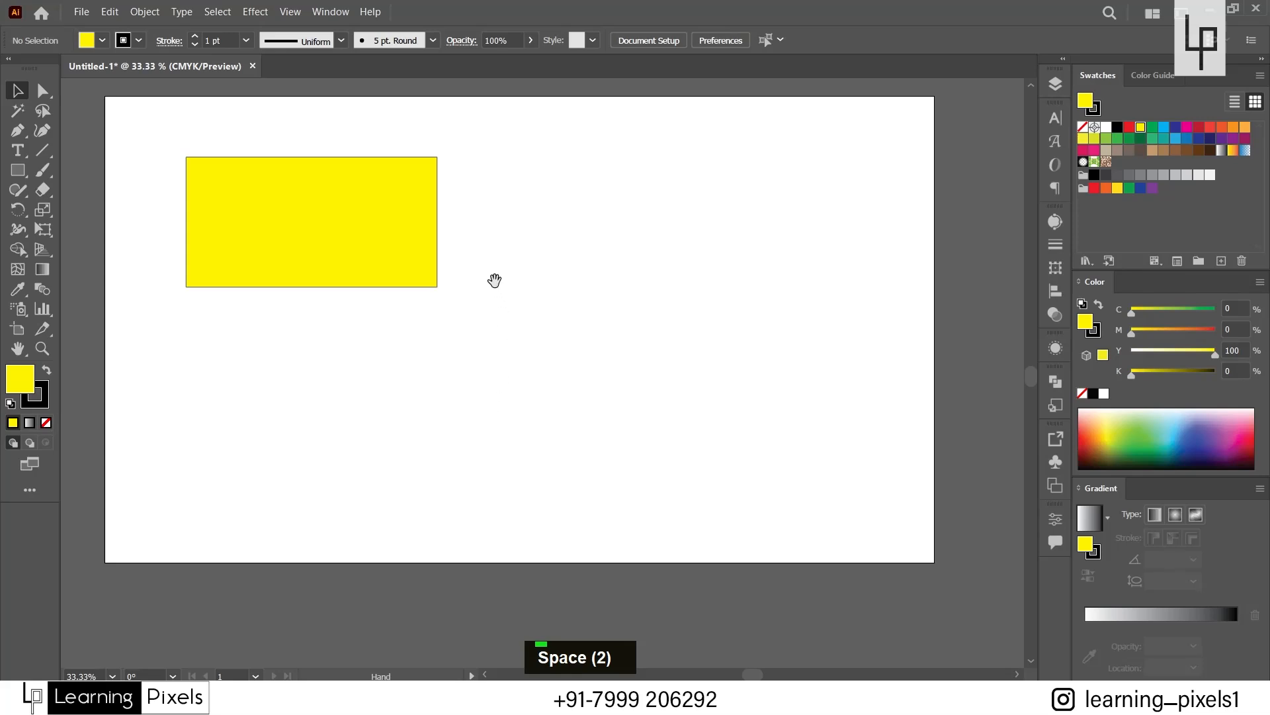
{"action": "left_click_drag", "start_coordinate": [496, 278], "coordinate": [601, 340]}
{"action": "left_click_drag", "start_coordinate": [306, 356], "coordinate": [497, 422]}
{"action": "left_click_drag", "start_coordinate": [598, 166], "coordinate": [430, 348]}
{"action": "left_click_drag", "start_coordinate": [559, 550], "coordinate": [578, 315]}
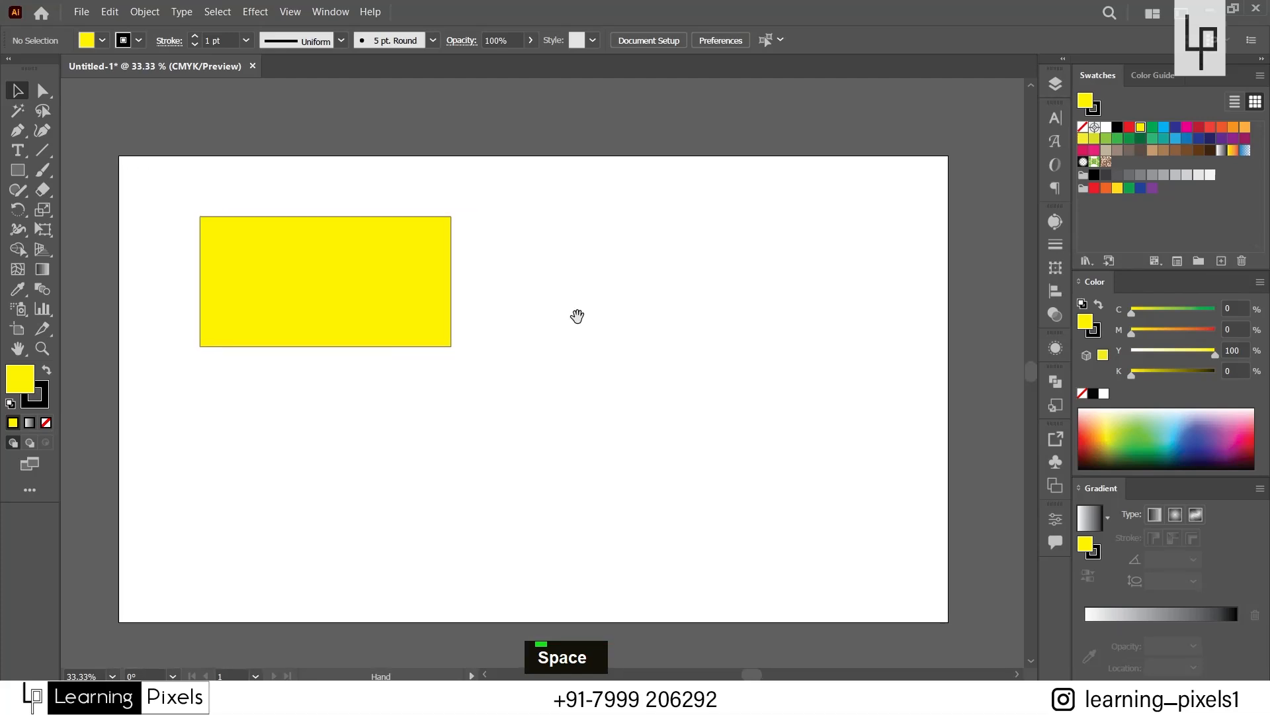
{"action": "left_click", "coordinate": [25, 348]}
{"action": "left_click_drag", "start_coordinate": [650, 316], "coordinate": [598, 348]}
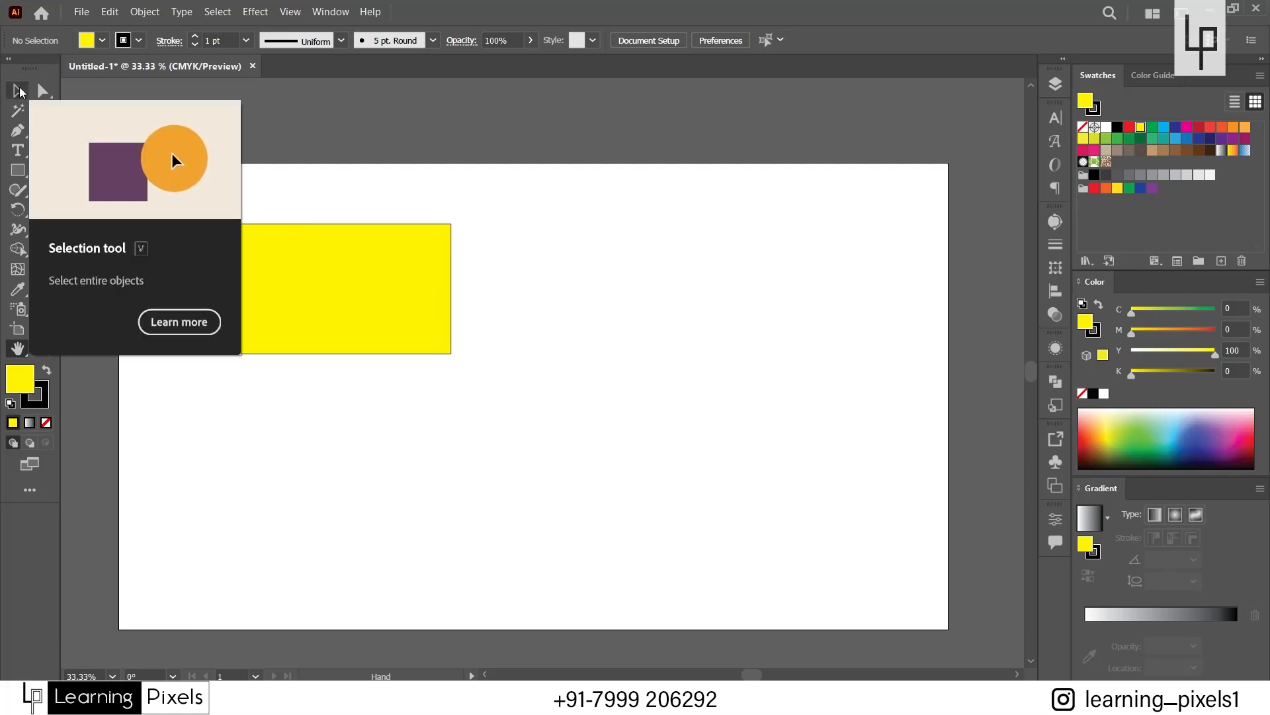
{"action": "left_click", "coordinate": [18, 90]}
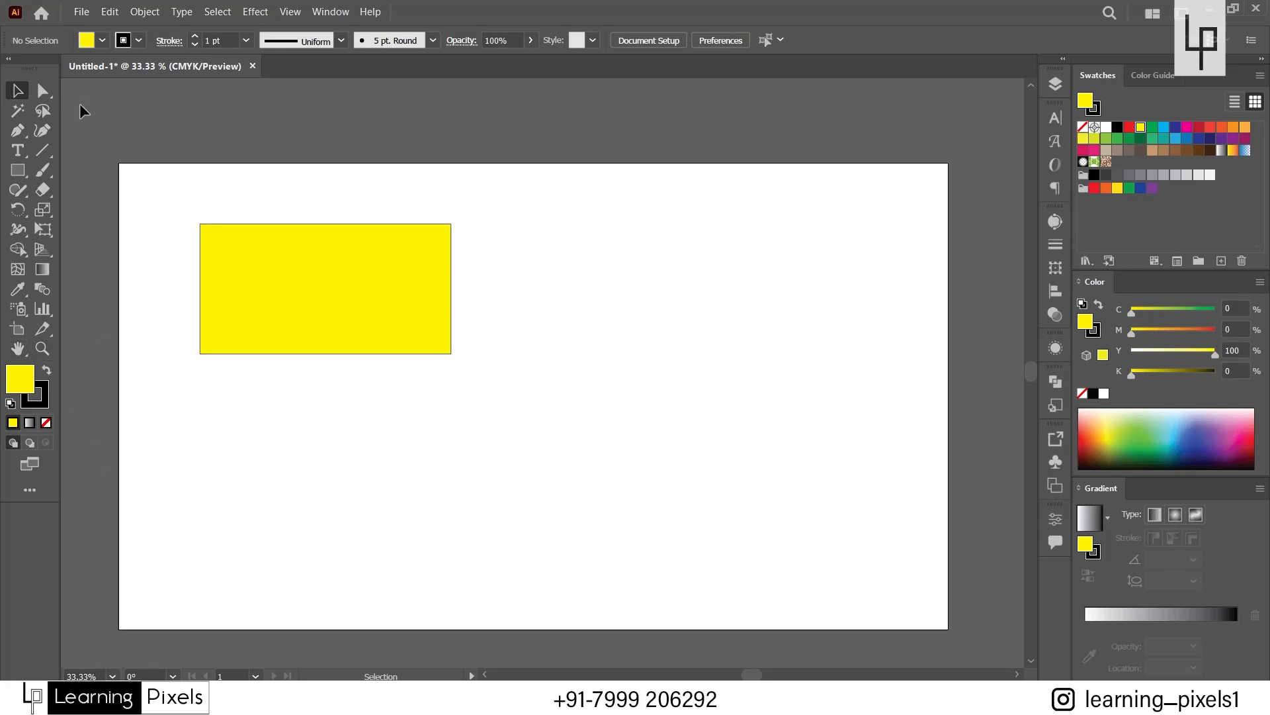
Pan the artboard temporarily while the Pen tool is active, switch back to the Selection tool, and pan the whole artboard into view.
{"action": "left_click", "coordinate": [19, 133]}
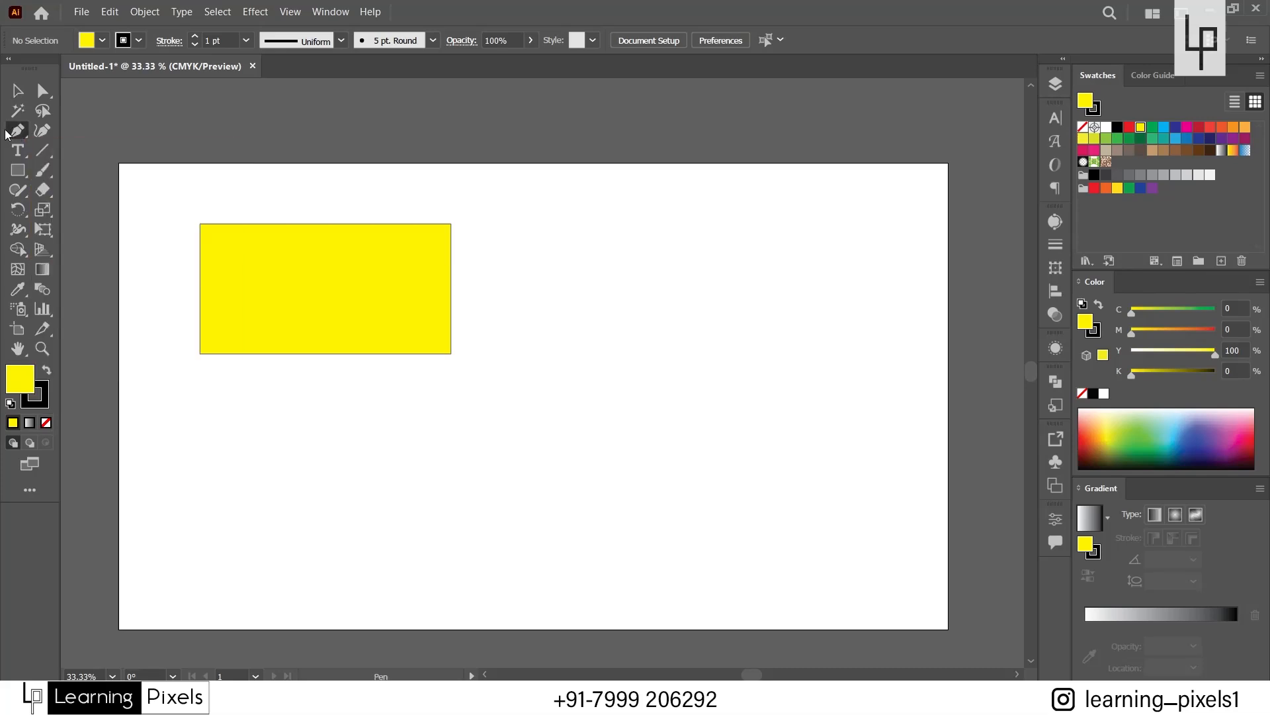
{"action": "key", "text": "space"}
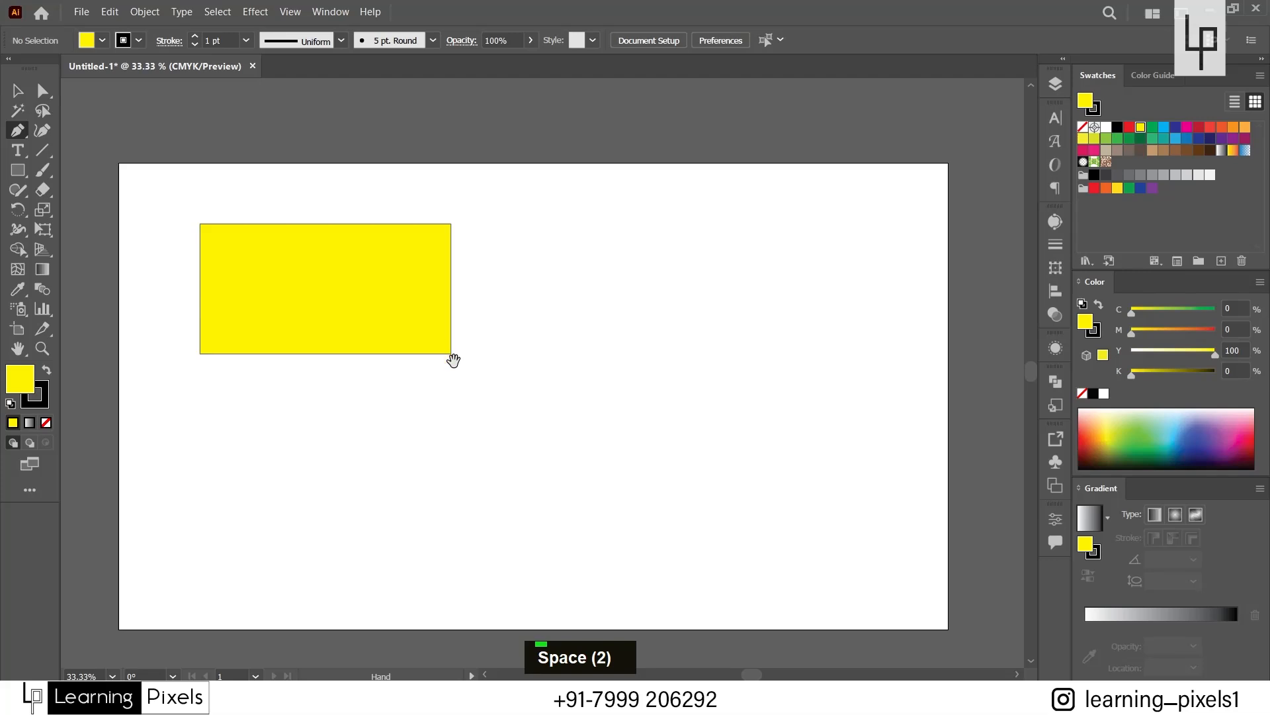
{"action": "left_click_drag", "start_coordinate": [507, 241], "coordinate": [805, 250]}
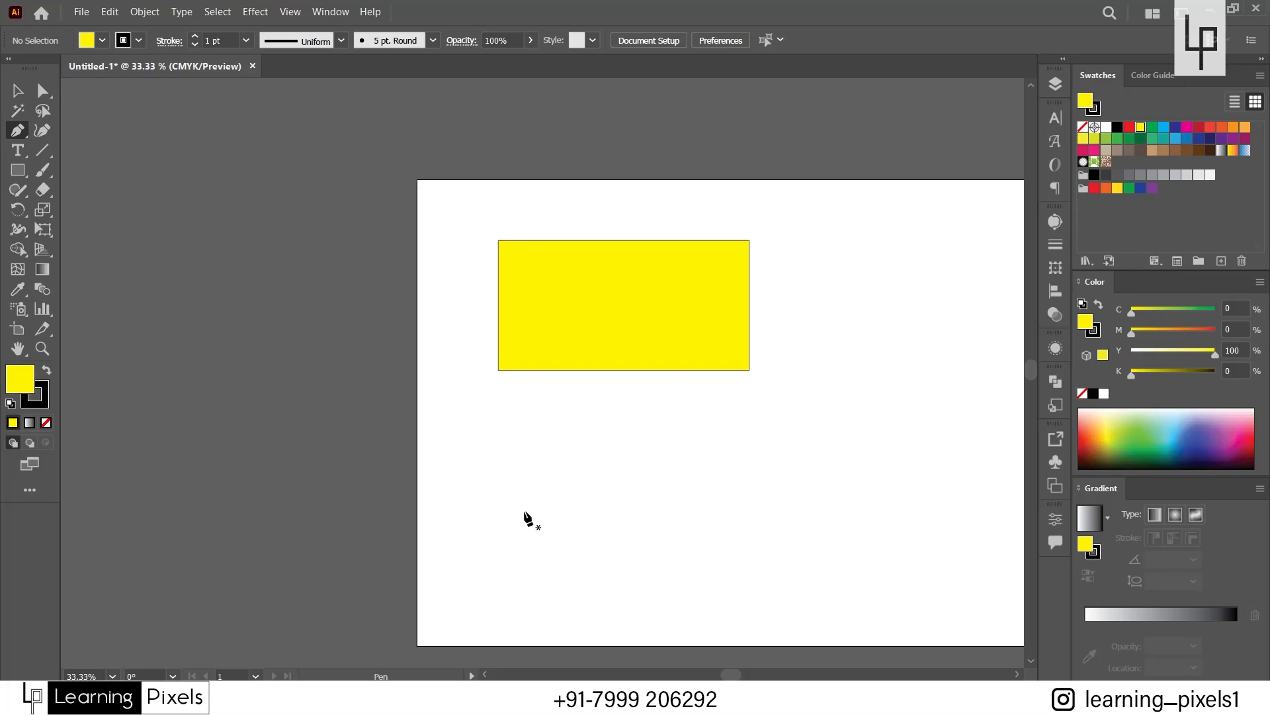
{"action": "left_click", "coordinate": [18, 96]}
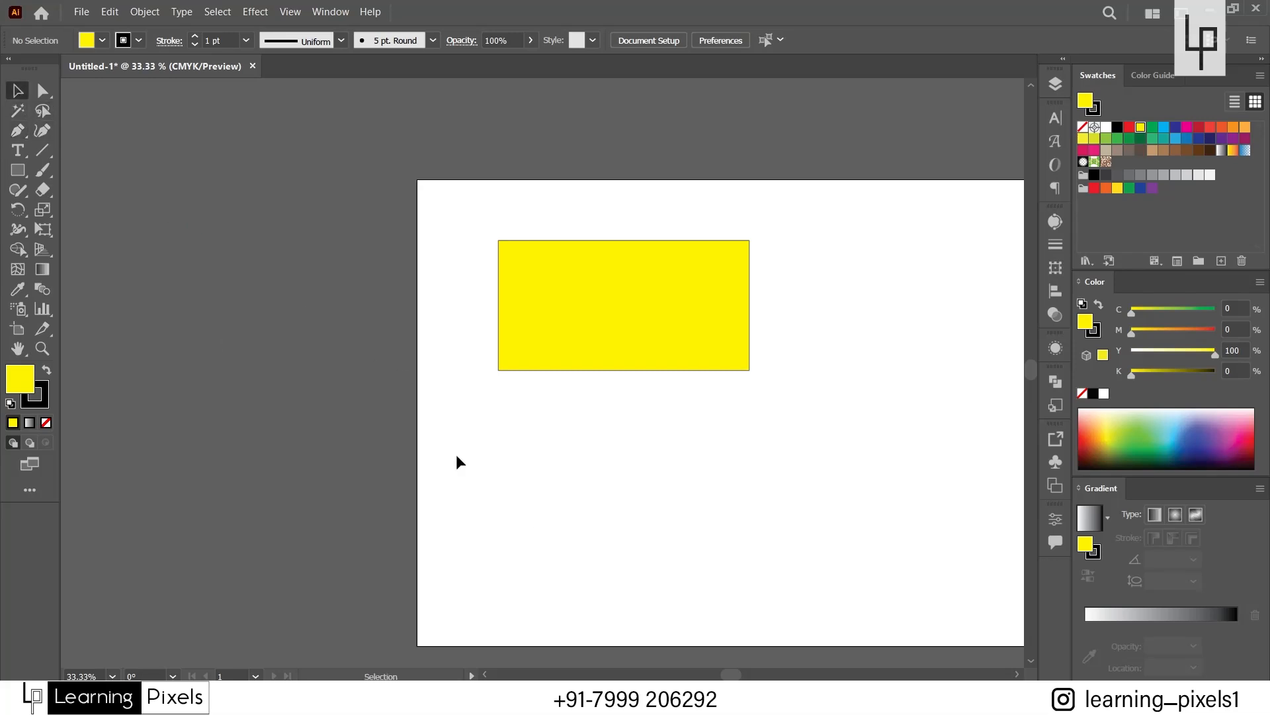
{"action": "key", "text": "space"}
{"action": "left_click_drag", "start_coordinate": [754, 463], "coordinate": [476, 419]}
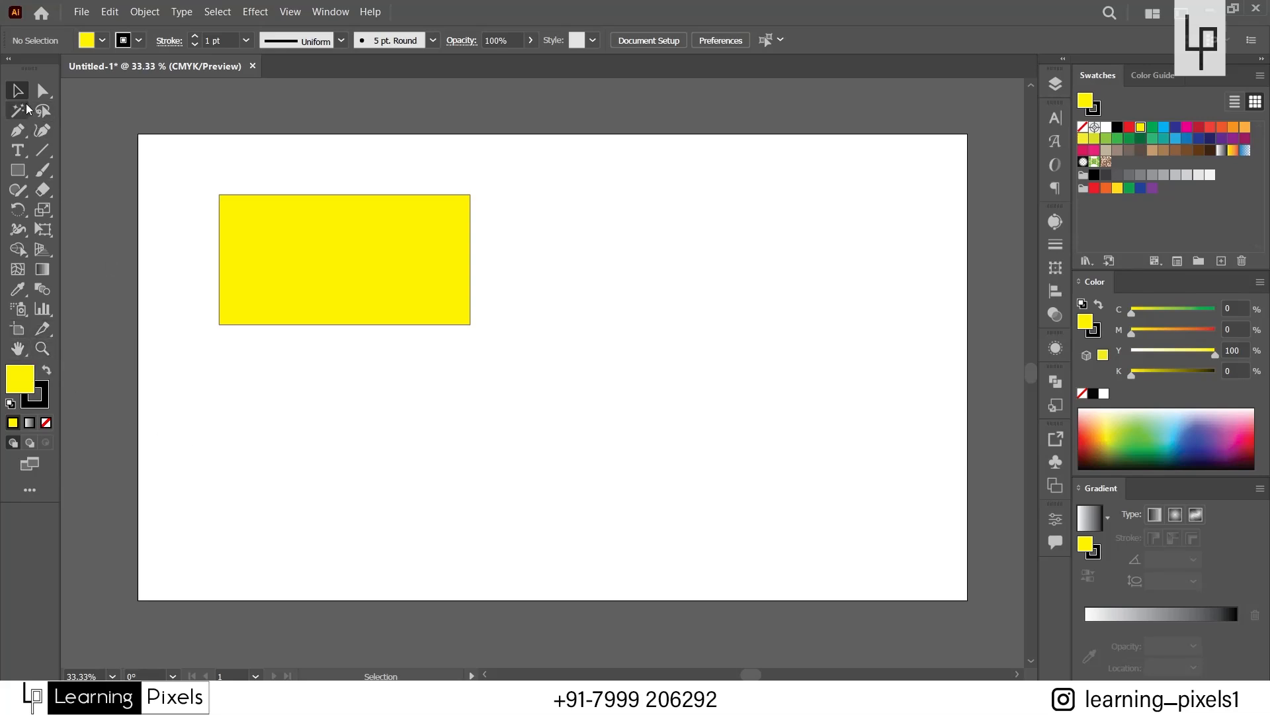
Select the rectangle and resize it from its top, bottom and right edges and its lower-right corner into a nearly square shape.
{"action": "left_click", "coordinate": [260, 268]}
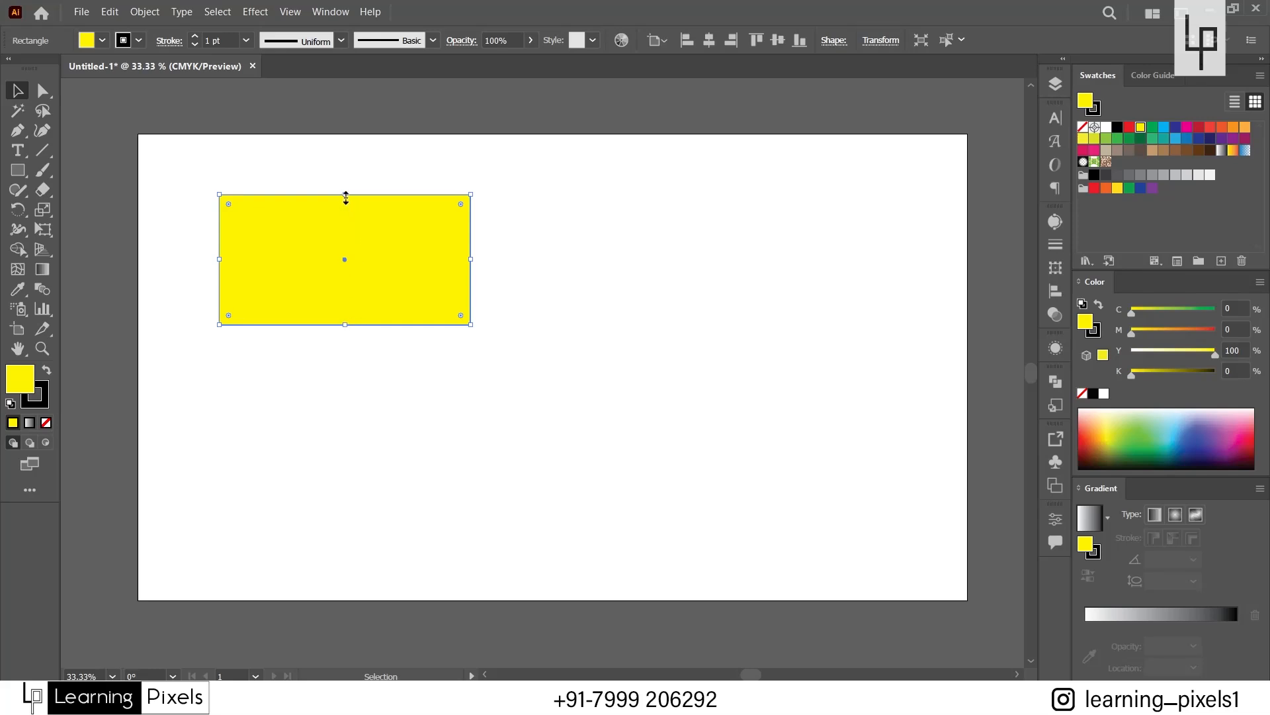
{"action": "mouse_move", "coordinate": [345, 196]}
{"action": "left_mouse_down"}
{"action": "mouse_move", "coordinate": [344, 159]}
{"action": "mouse_move", "coordinate": [344, 217]}
{"action": "mouse_move", "coordinate": [344, 175]}
{"action": "left_mouse_up"}
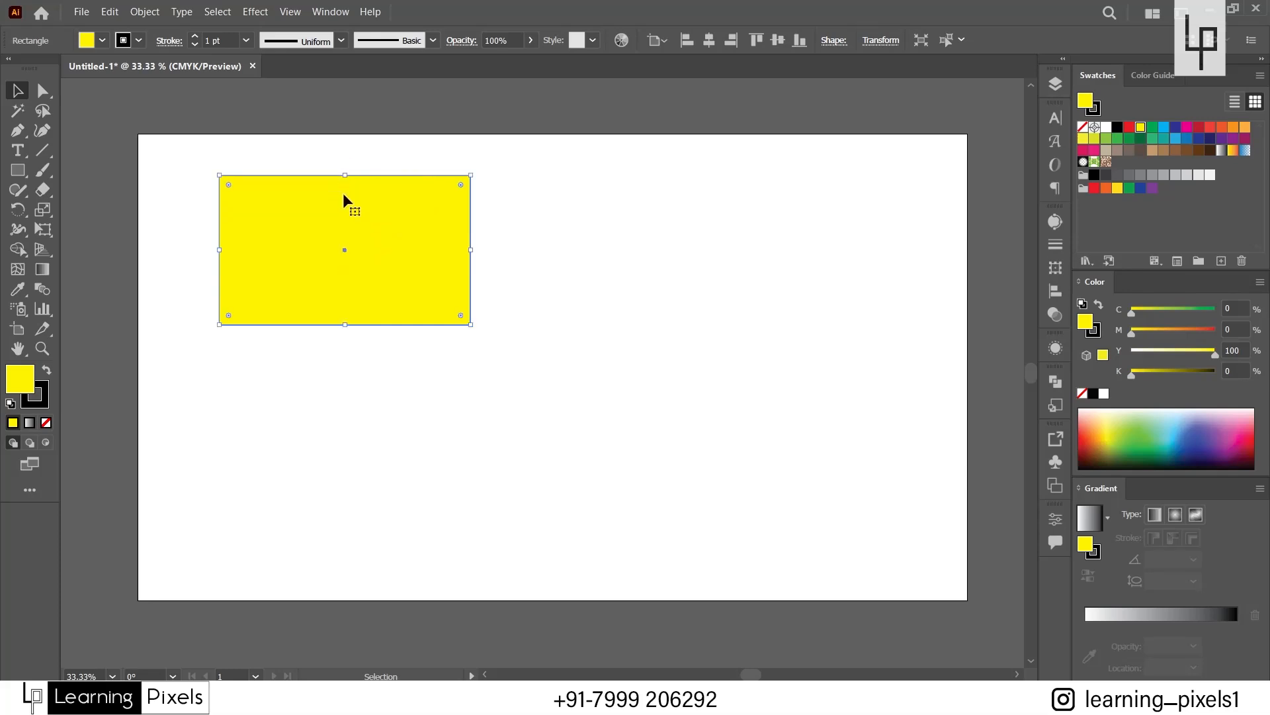
{"action": "left_click_drag", "start_coordinate": [345, 324], "coordinate": [357, 458]}
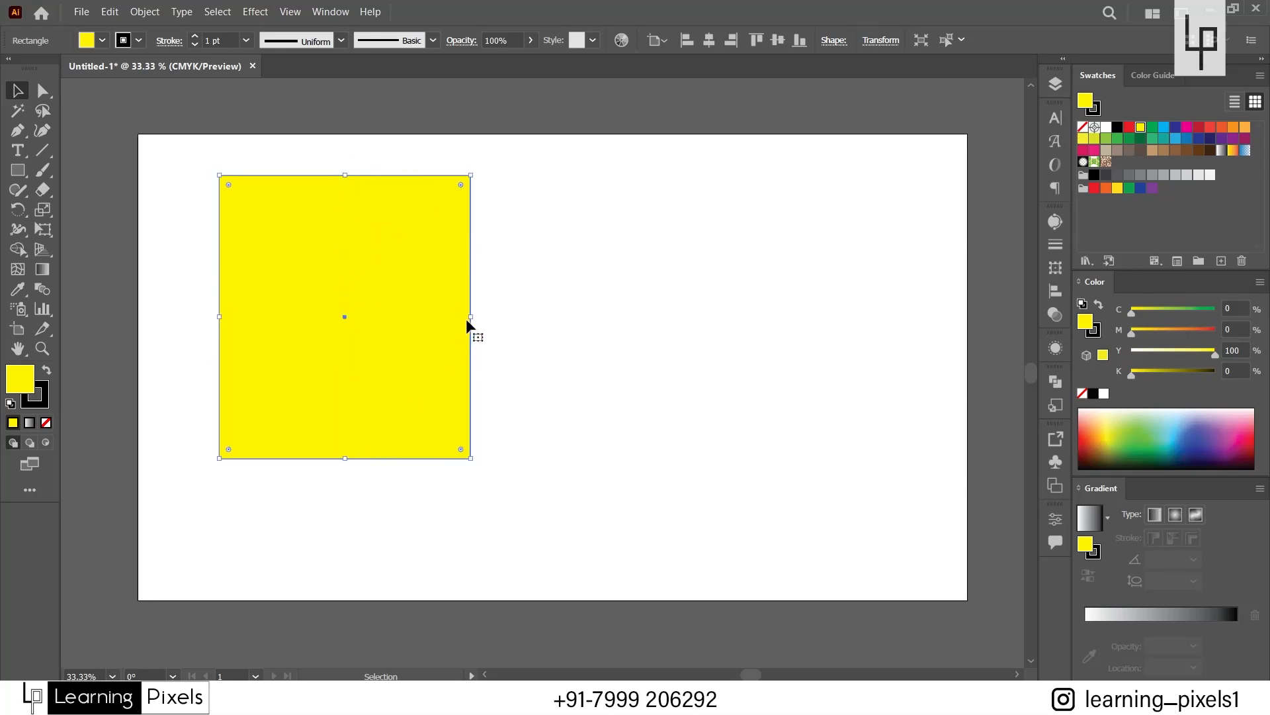
{"action": "left_click_drag", "start_coordinate": [470, 316], "coordinate": [611, 317]}
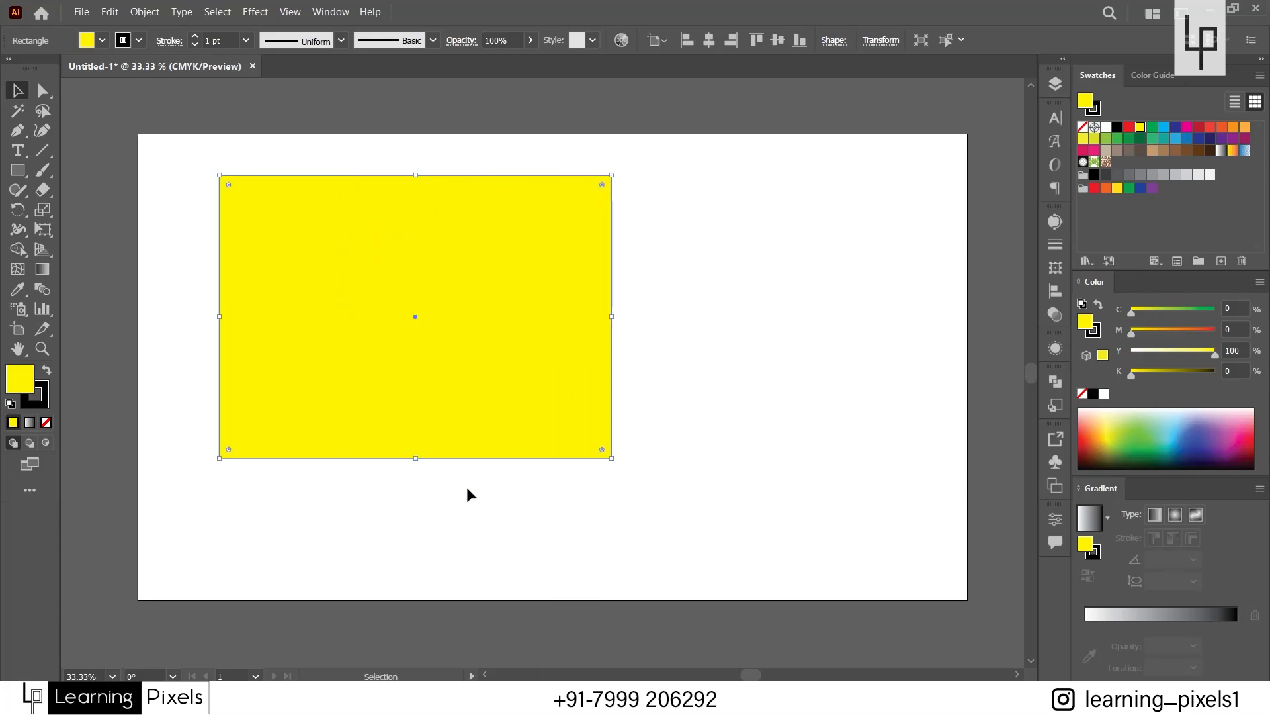
{"action": "left_click_drag", "start_coordinate": [416, 458], "coordinate": [417, 325]}
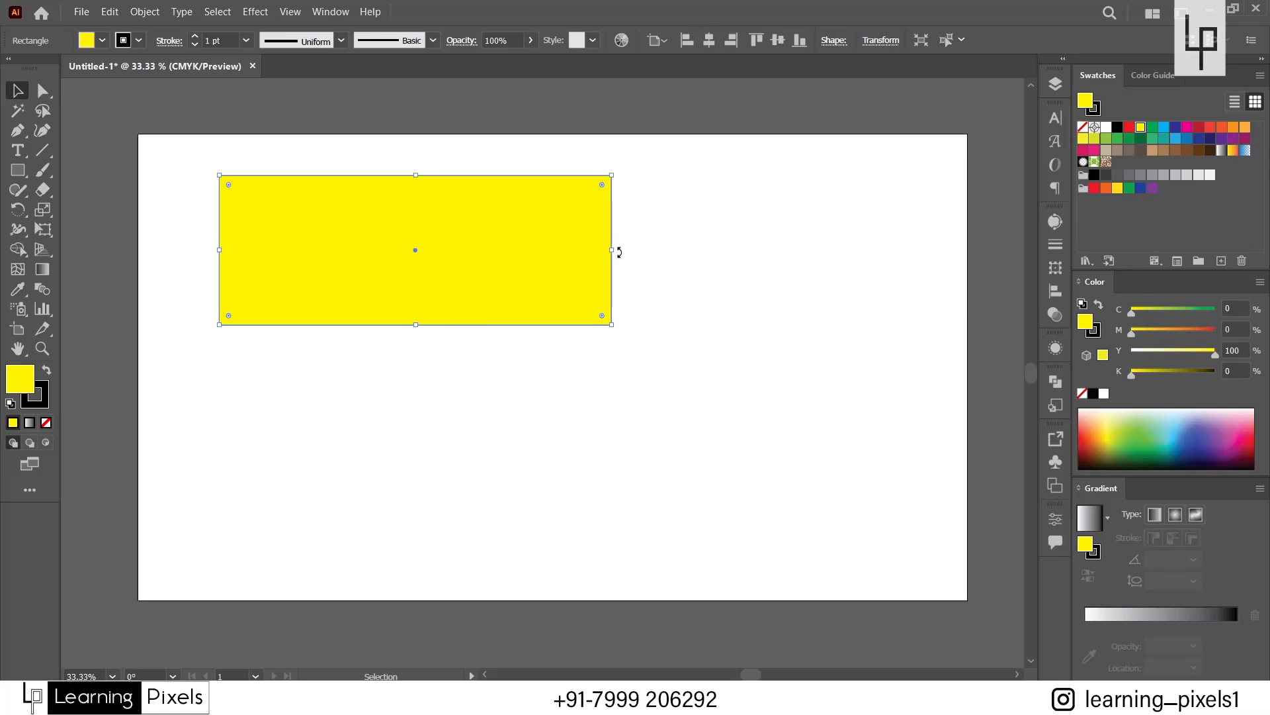
{"action": "left_click_drag", "start_coordinate": [615, 252], "coordinate": [547, 253]}
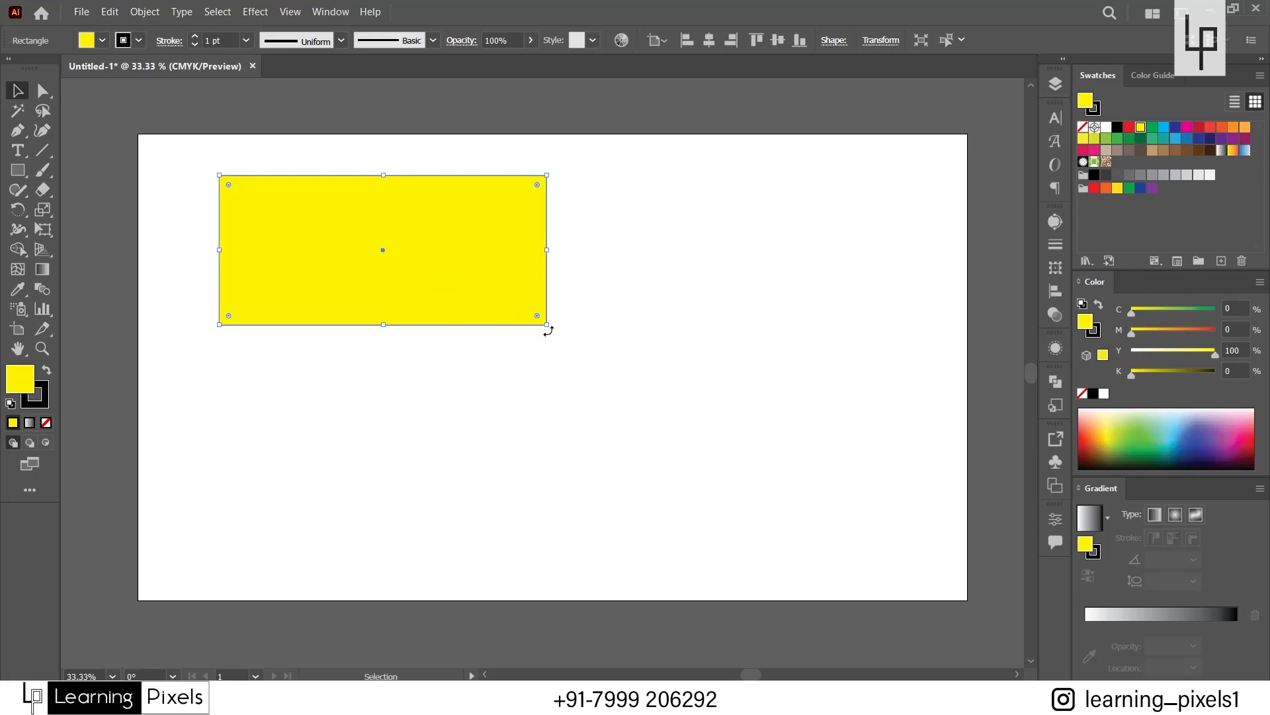
{"action": "left_click_drag", "start_coordinate": [545, 328], "coordinate": [461, 404]}
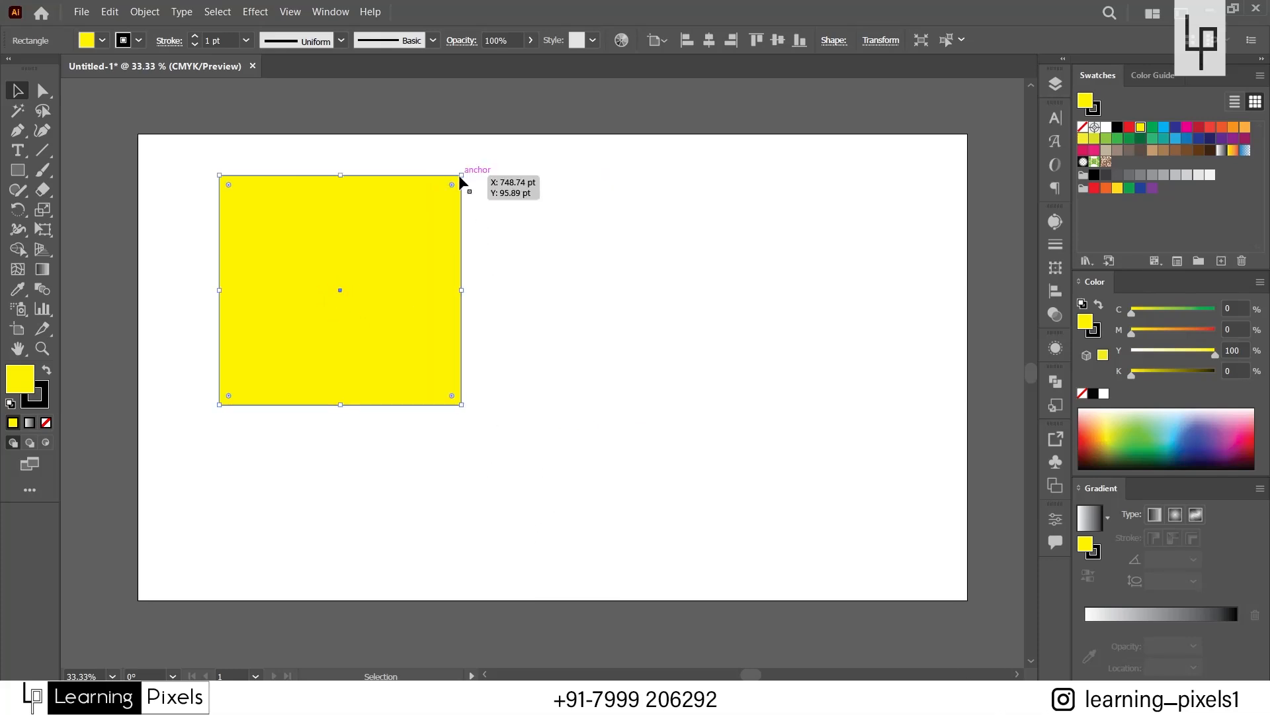
Rotate the nearly square rectangle slightly clockwise from its upper-right corner, undo the rotation, and reselect the rectangle.
{"action": "left_click", "coordinate": [510, 295]}
{"action": "left_click", "coordinate": [430, 349]}
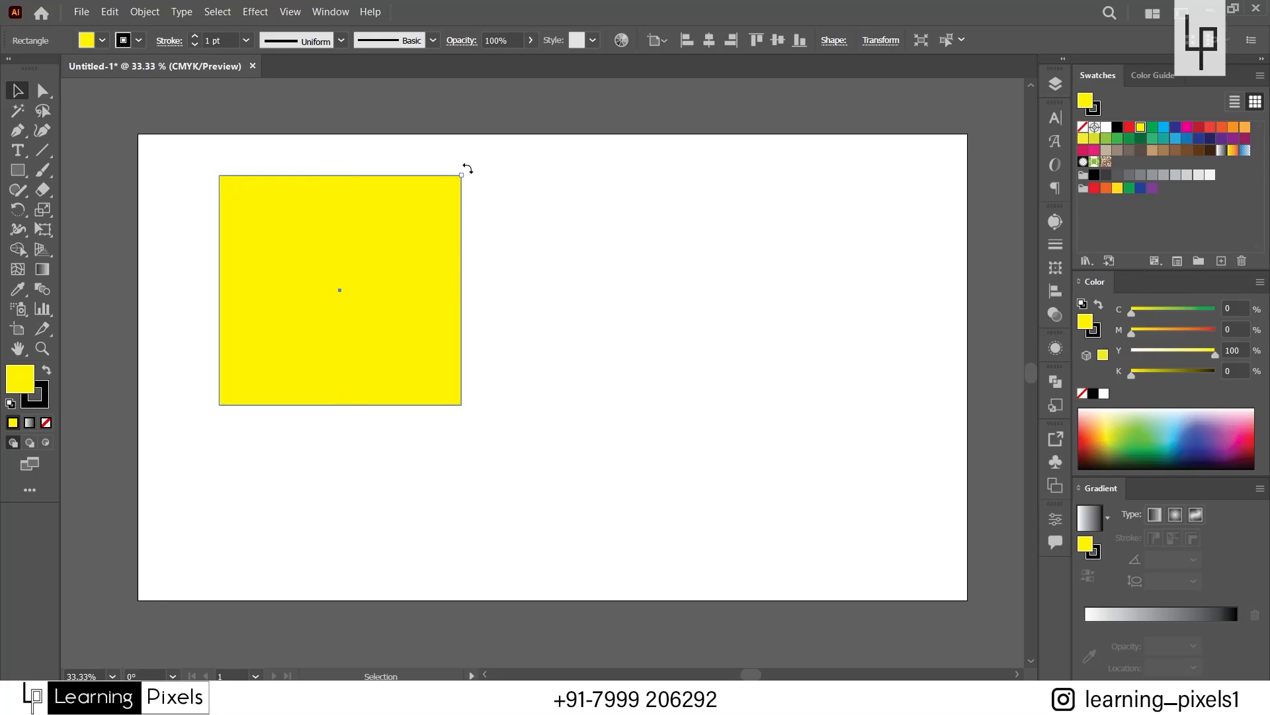
{"action": "mouse_move", "coordinate": [467, 169]}
{"action": "left_mouse_down"}
{"action": "mouse_move", "coordinate": [519, 278]}
{"action": "mouse_move", "coordinate": [507, 191]}
{"action": "mouse_move", "coordinate": [440, 129]}
{"action": "mouse_move", "coordinate": [417, 133]}
{"action": "mouse_move", "coordinate": [496, 195]}
{"action": "mouse_move", "coordinate": [476, 155]}
{"action": "mouse_move", "coordinate": [491, 182]}
{"action": "mouse_move", "coordinate": [488, 141]}
{"action": "mouse_move", "coordinate": [488, 160]}
{"action": "left_mouse_up"}
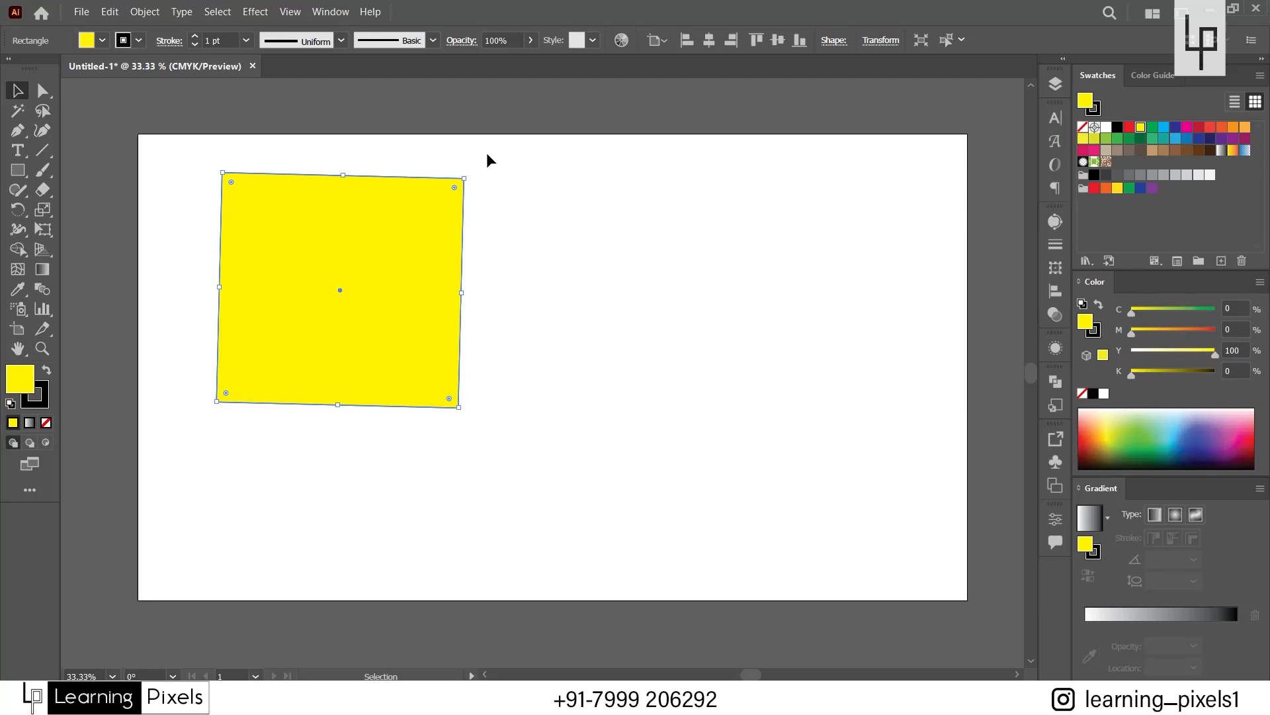
{"action": "key", "text": "ctrl+z"}
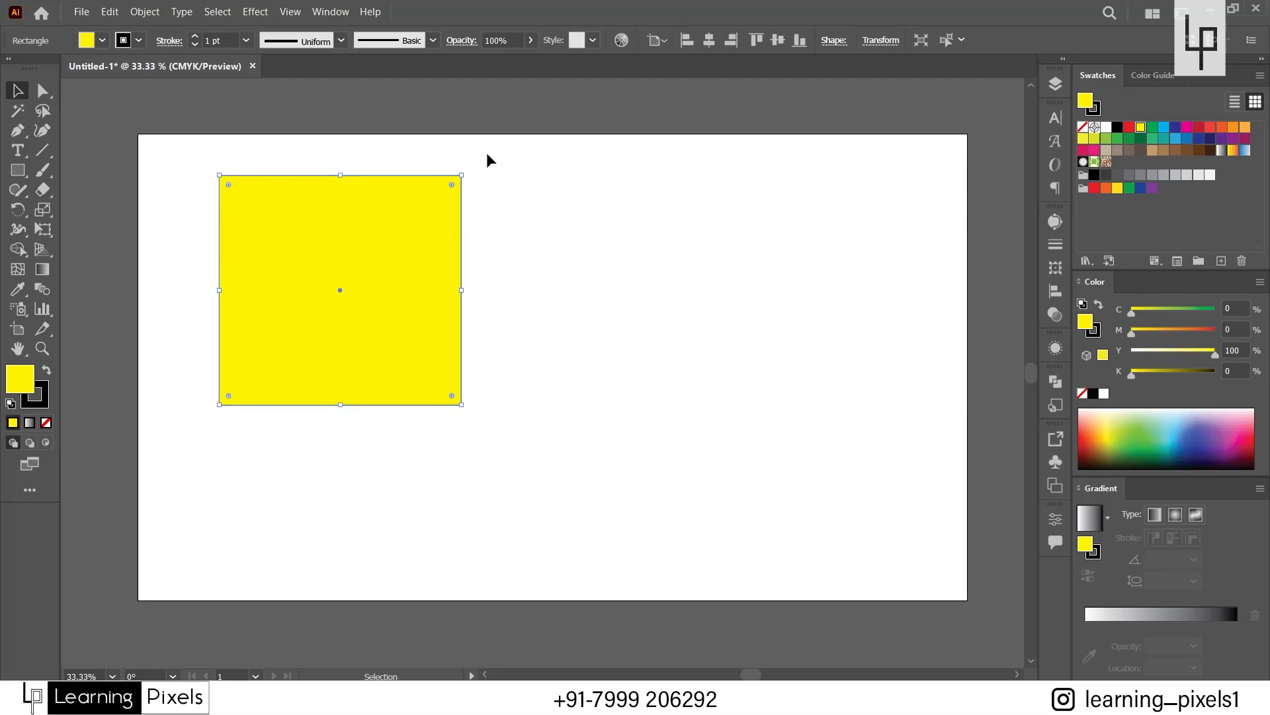
{"action": "left_click", "coordinate": [513, 296]}
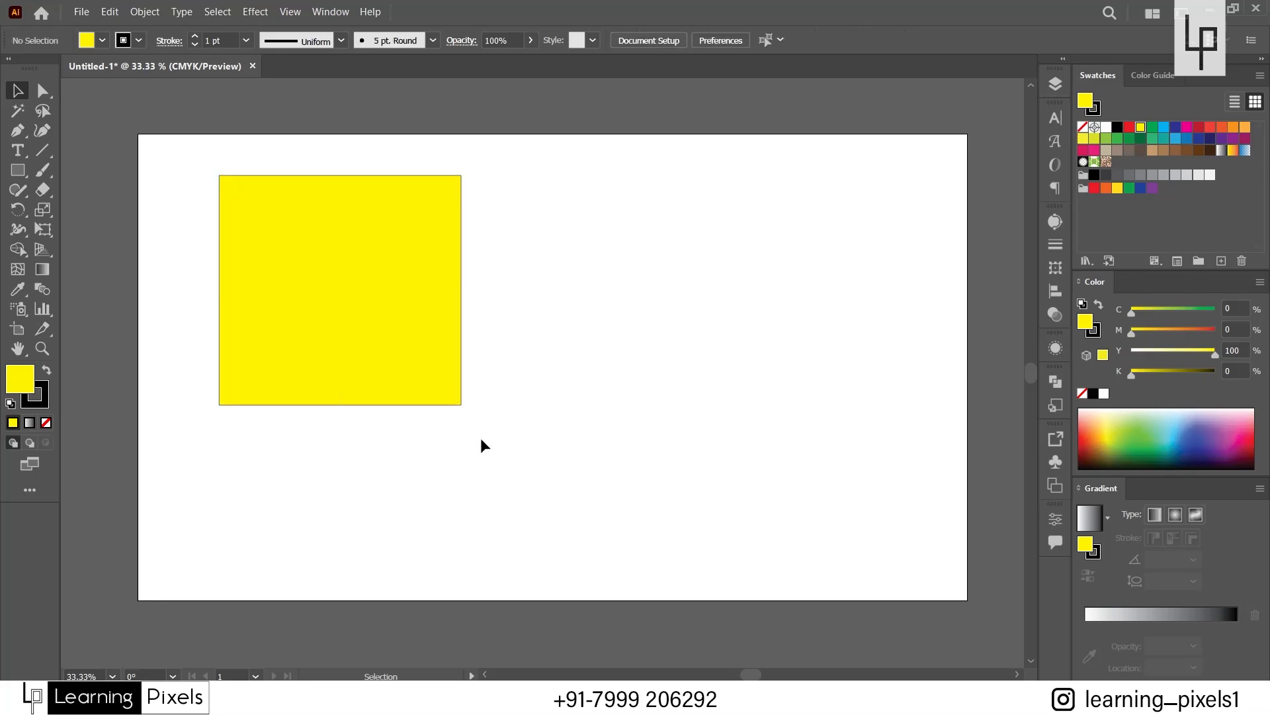
{"action": "left_click", "coordinate": [443, 391]}
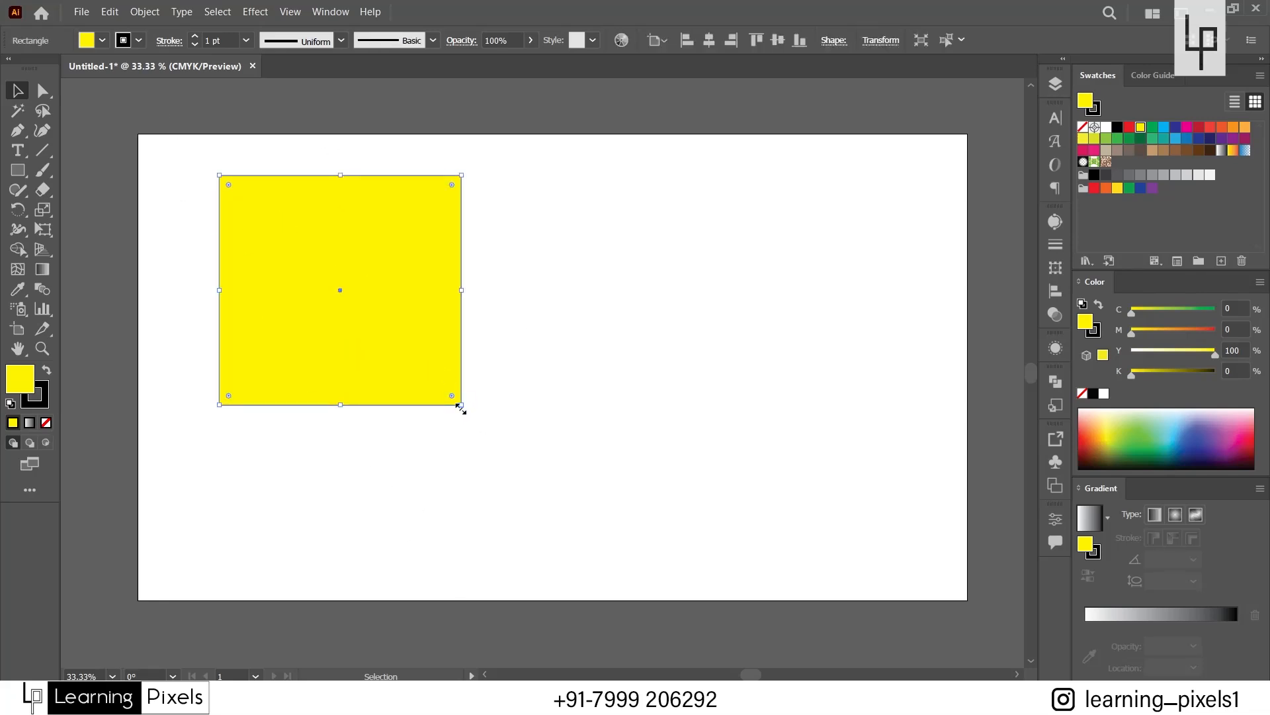
Shrink the rectangle from its lower-right corner to about half its width, move it slightly down and left, and deselect it.
{"action": "left_click_drag", "start_coordinate": [461, 409], "coordinate": [346, 273]}
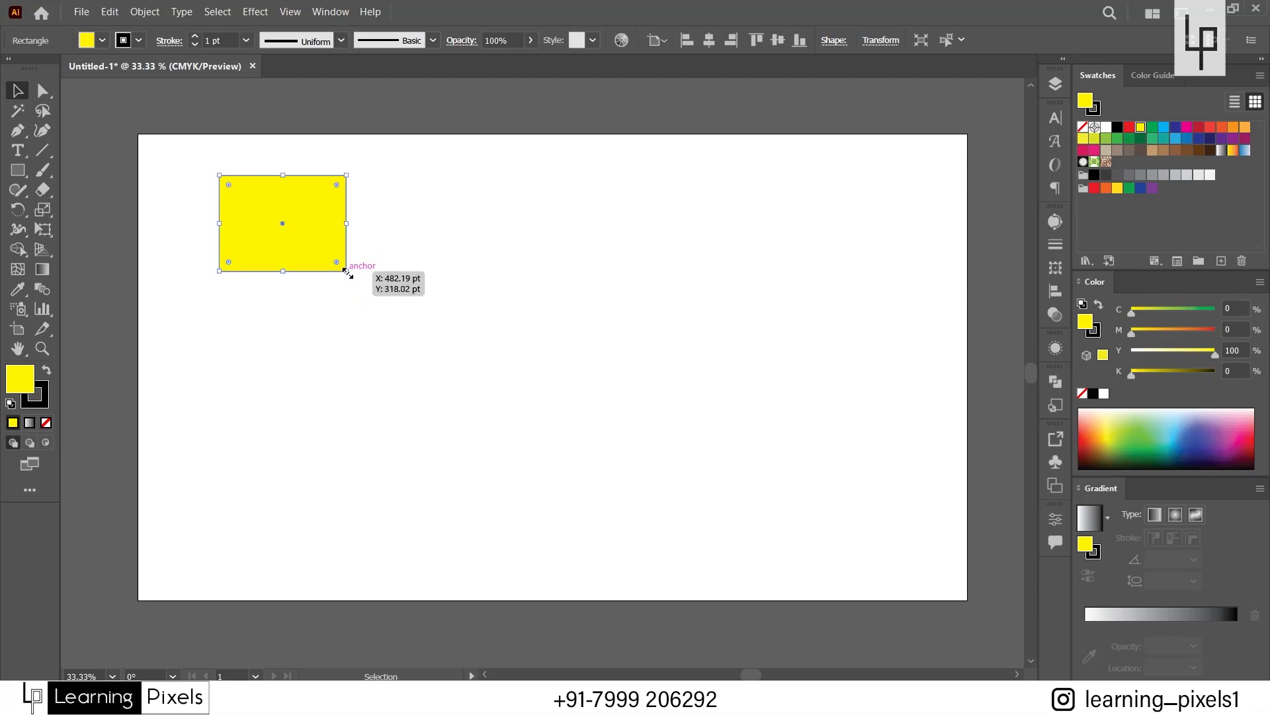
{"action": "key", "text": "ctrl+z"}
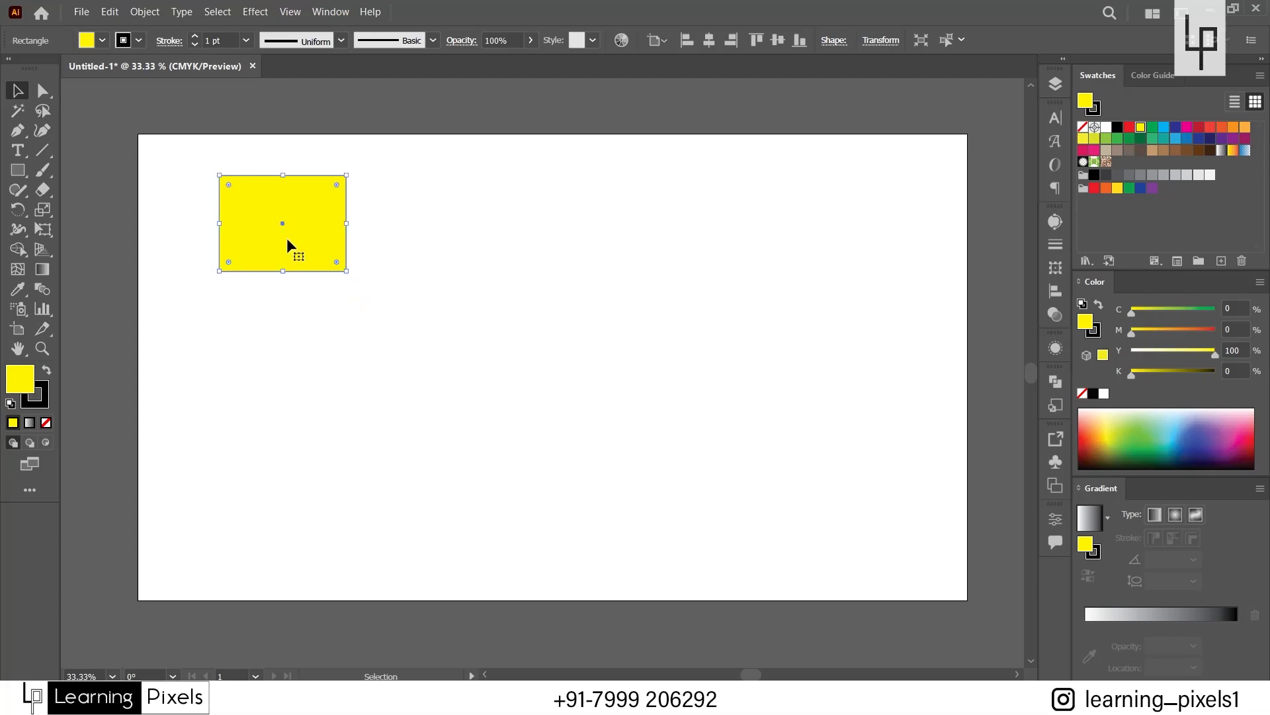
{"action": "mouse_move", "coordinate": [287, 242]}
{"action": "left_mouse_down"}
{"action": "mouse_move", "coordinate": [536, 335]}
{"action": "mouse_move", "coordinate": [378, 412]}
{"action": "mouse_move", "coordinate": [573, 286]}
{"action": "mouse_move", "coordinate": [410, 439]}
{"action": "mouse_move", "coordinate": [483, 443]}
{"action": "mouse_move", "coordinate": [679, 325]}
{"action": "mouse_move", "coordinate": [689, 459]}
{"action": "mouse_move", "coordinate": [513, 298]}
{"action": "mouse_move", "coordinate": [283, 244]}
{"action": "left_mouse_up"}
{"action": "key", "text": "shift"}
{"action": "key", "text": "shift"}
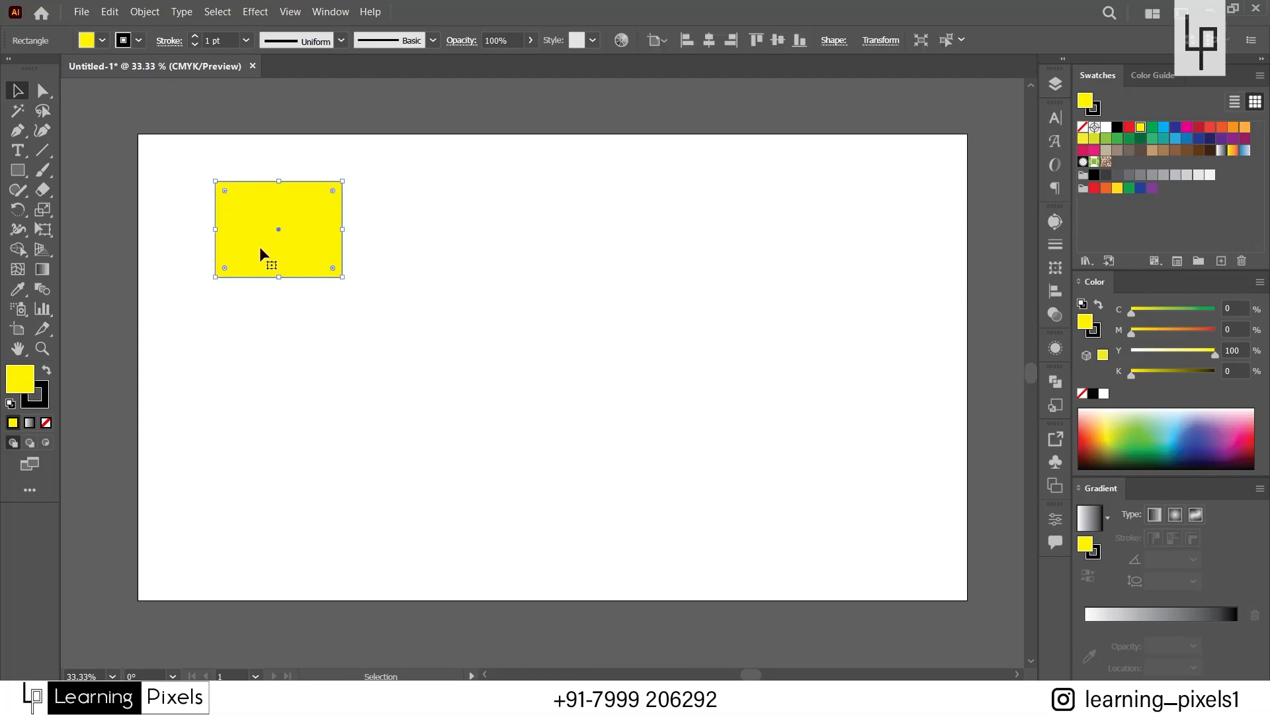
{"action": "left_click", "coordinate": [283, 352]}
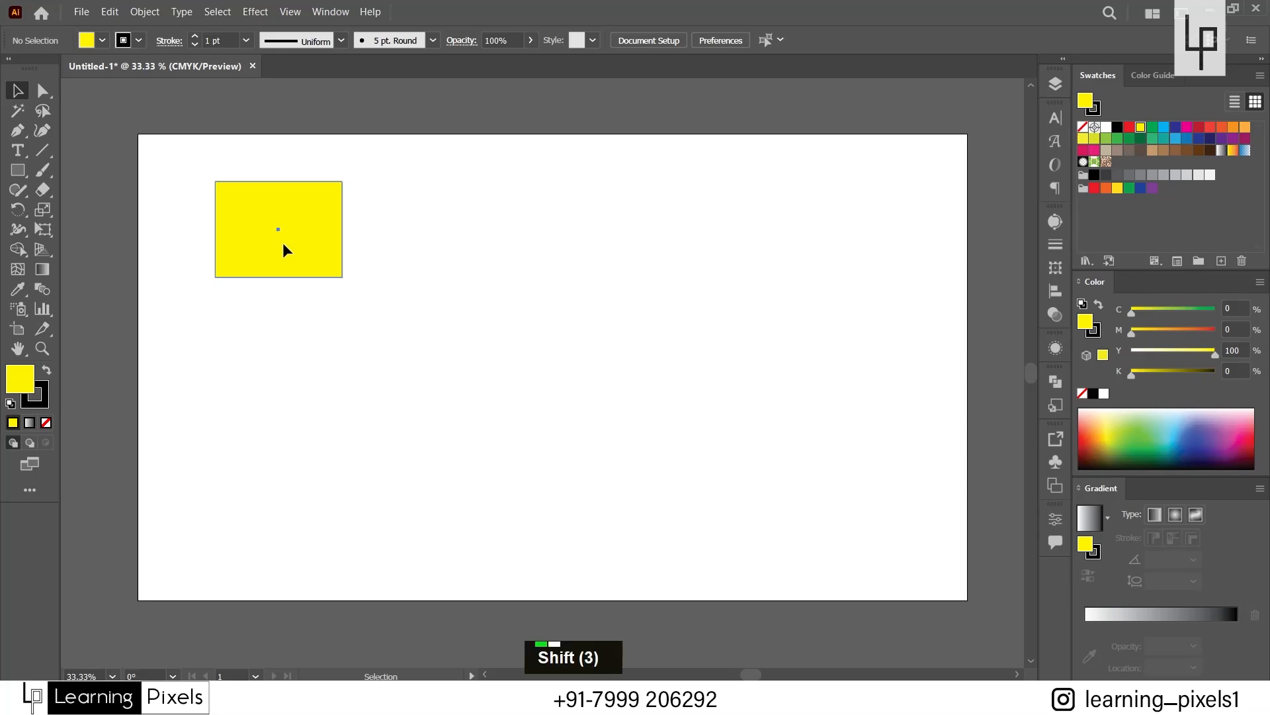
Move the rectangle right and back left along a straight horizontal line, and move it freely down toward the middle of the artboard.
{"action": "mouse_move", "coordinate": [283, 242]}
{"action": "left_mouse_down"}
{"action": "mouse_move", "coordinate": [585, 241]}
{"action": "mouse_move", "coordinate": [355, 224]}
{"action": "mouse_move", "coordinate": [432, 221]}
{"action": "mouse_move", "coordinate": [440, 171]}
{"action": "mouse_move", "coordinate": [442, 242]}
{"action": "mouse_move", "coordinate": [460, 236]}
{"action": "mouse_move", "coordinate": [471, 258]}
{"action": "mouse_move", "coordinate": [539, 229]}
{"action": "mouse_move", "coordinate": [673, 233]}
{"action": "mouse_move", "coordinate": [277, 213]}
{"action": "mouse_move", "coordinate": [301, 219]}
{"action": "mouse_move", "coordinate": [276, 357]}
{"action": "mouse_move", "coordinate": [292, 197]}
{"action": "mouse_move", "coordinate": [278, 429]}
{"action": "mouse_move", "coordinate": [278, 228]}
{"action": "mouse_move", "coordinate": [272, 446]}
{"action": "mouse_move", "coordinate": [262, 248]}
{"action": "mouse_move", "coordinate": [275, 379]}
{"action": "mouse_move", "coordinate": [287, 257]}
{"action": "mouse_move", "coordinate": [341, 314]}
{"action": "mouse_move", "coordinate": [515, 405]}
{"action": "mouse_move", "coordinate": [311, 257]}
{"action": "mouse_move", "coordinate": [570, 442]}
{"action": "mouse_move", "coordinate": [412, 272]}
{"action": "mouse_move", "coordinate": [272, 208]}
{"action": "mouse_move", "coordinate": [422, 348]}
{"action": "mouse_move", "coordinate": [567, 444]}
{"action": "mouse_move", "coordinate": [302, 236]}
{"action": "mouse_move", "coordinate": [284, 241]}
{"action": "mouse_move", "coordinate": [593, 264]}
{"action": "mouse_move", "coordinate": [380, 258]}
{"action": "mouse_move", "coordinate": [681, 249]}
{"action": "mouse_move", "coordinate": [315, 229]}
{"action": "mouse_move", "coordinate": [313, 446]}
{"action": "mouse_move", "coordinate": [316, 224]}
{"action": "mouse_move", "coordinate": [550, 414]}
{"action": "mouse_move", "coordinate": [346, 239]}
{"action": "mouse_move", "coordinate": [549, 395]}
{"action": "mouse_move", "coordinate": [368, 251]}
{"action": "mouse_move", "coordinate": [297, 252]}
{"action": "left_mouse_up"}
{"action": "left_click", "coordinate": [442, 465]}
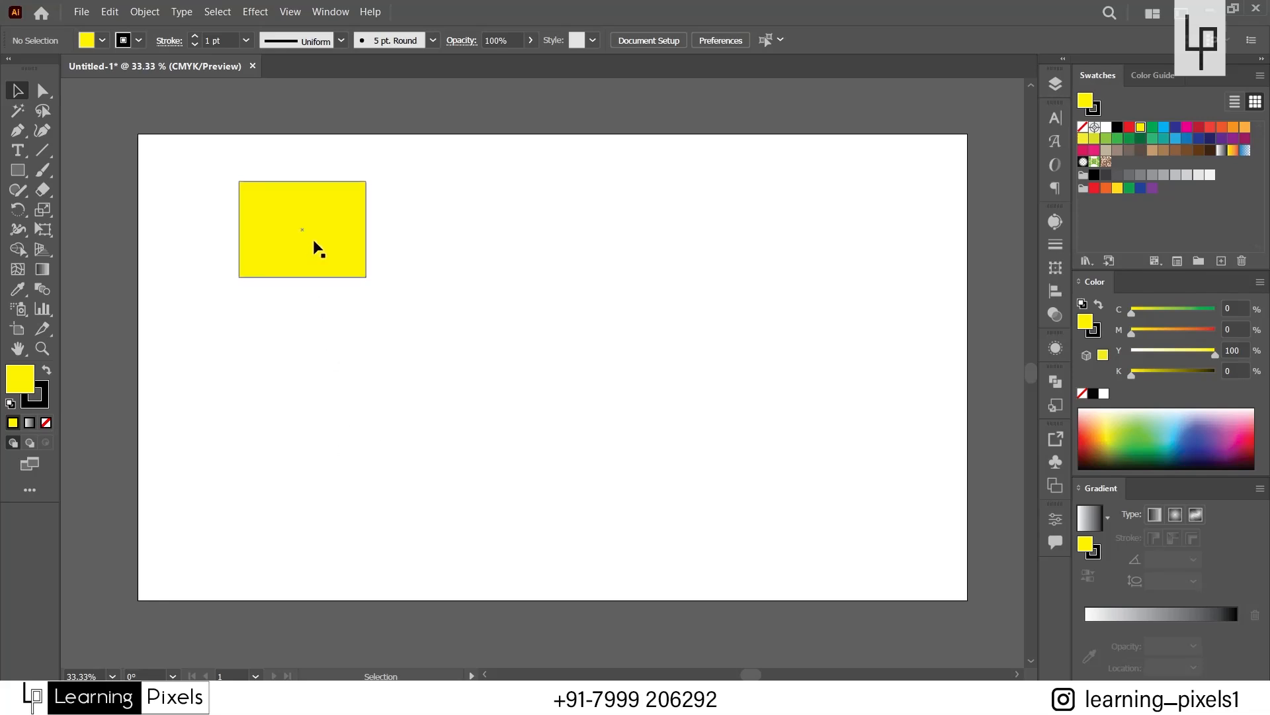
{"action": "left_click_drag", "start_coordinate": [315, 243], "coordinate": [280, 242]}
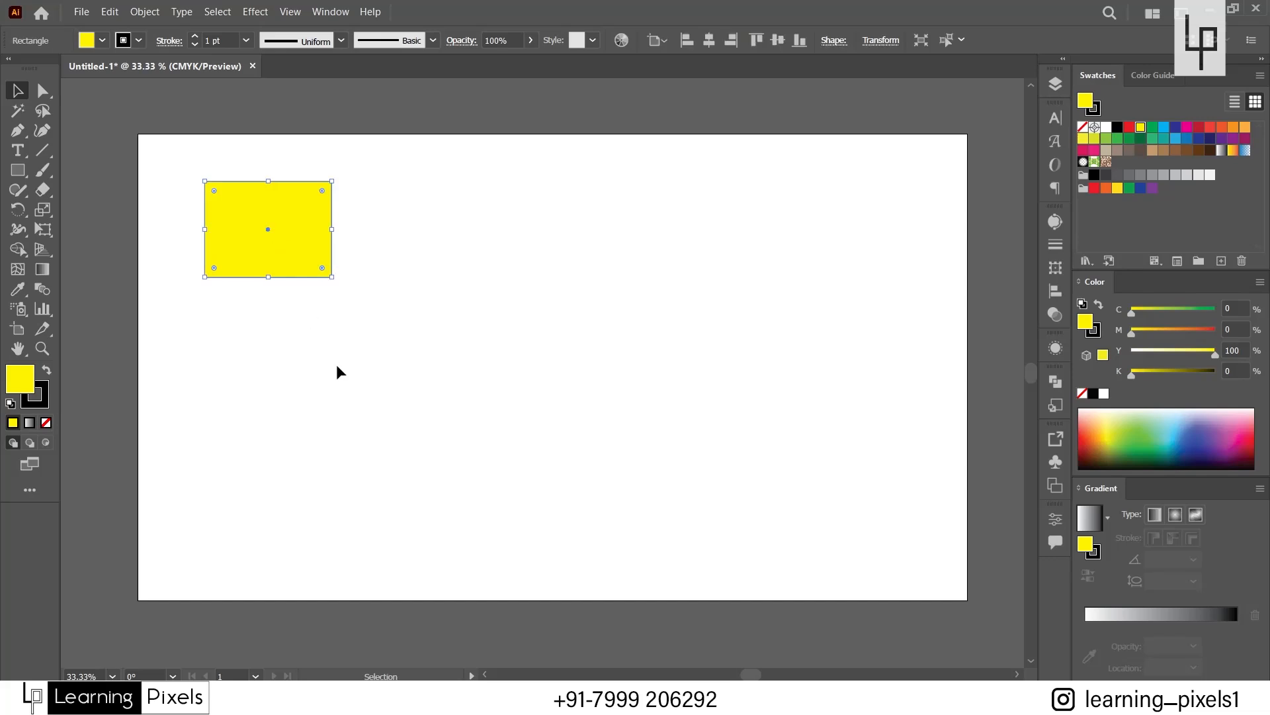
{"action": "left_click_drag", "start_coordinate": [259, 233], "coordinate": [462, 358]}
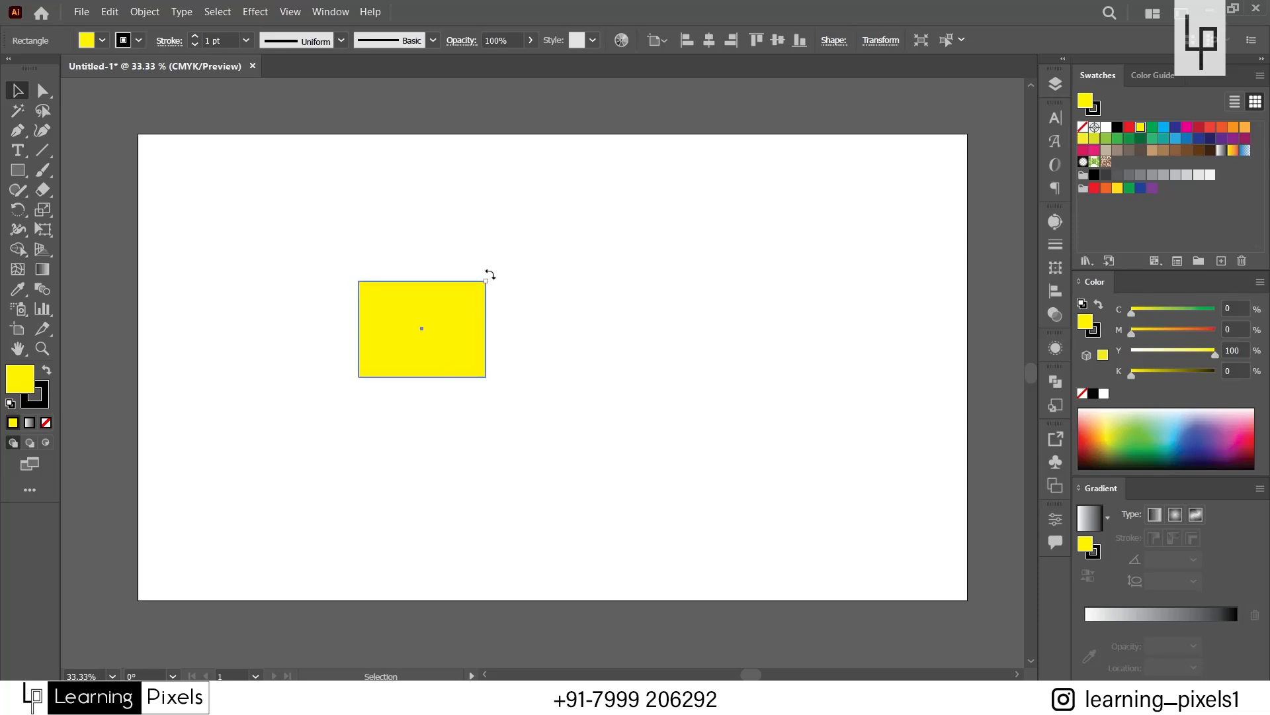
Try rotating the rectangle in constrained angle steps from its upper-right corner.
{"action": "left_click_drag", "start_coordinate": [490, 274], "coordinate": [534, 301]}
{"action": "key", "text": "shift"}
{"action": "scroll", "coordinate": [495, 295], "scroll_direction": "up", "scroll_amount": 1}
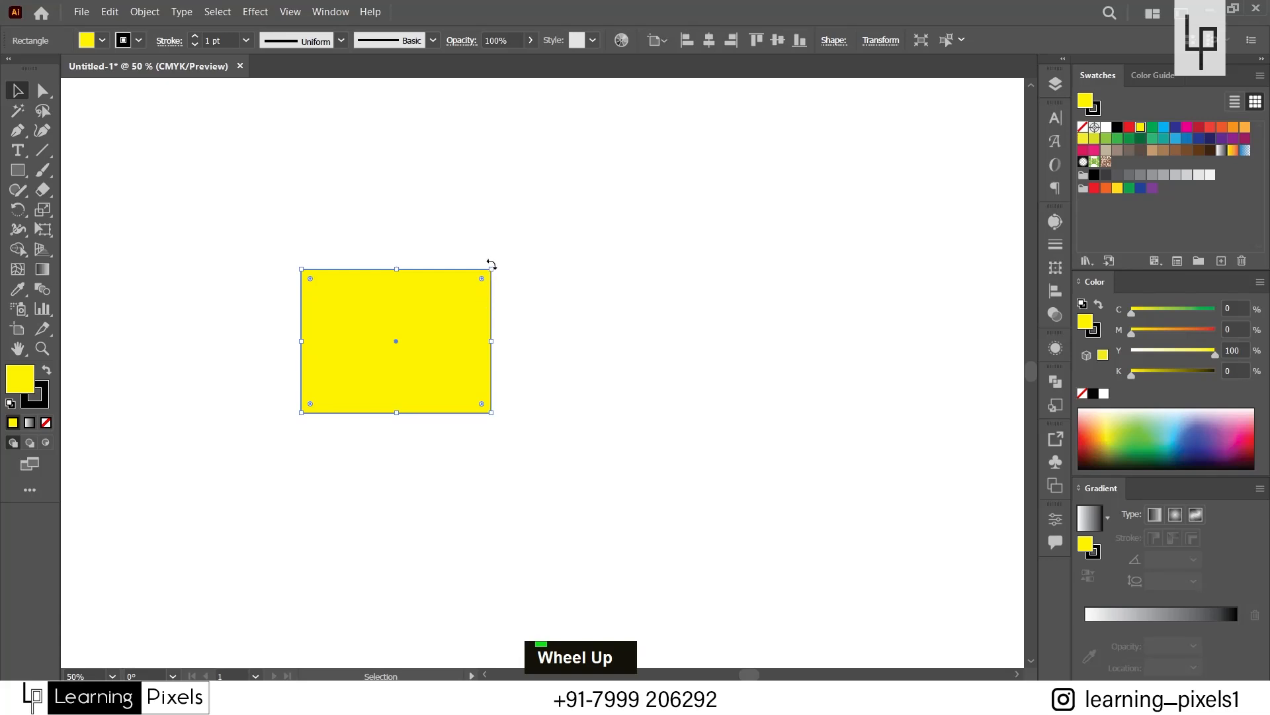
Resize the rectangle from its upper-right corner, first freely, then proportionally and about its centre, repositioning it on the artboard.
{"action": "left_click_drag", "start_coordinate": [492, 271], "coordinate": [615, 154]}
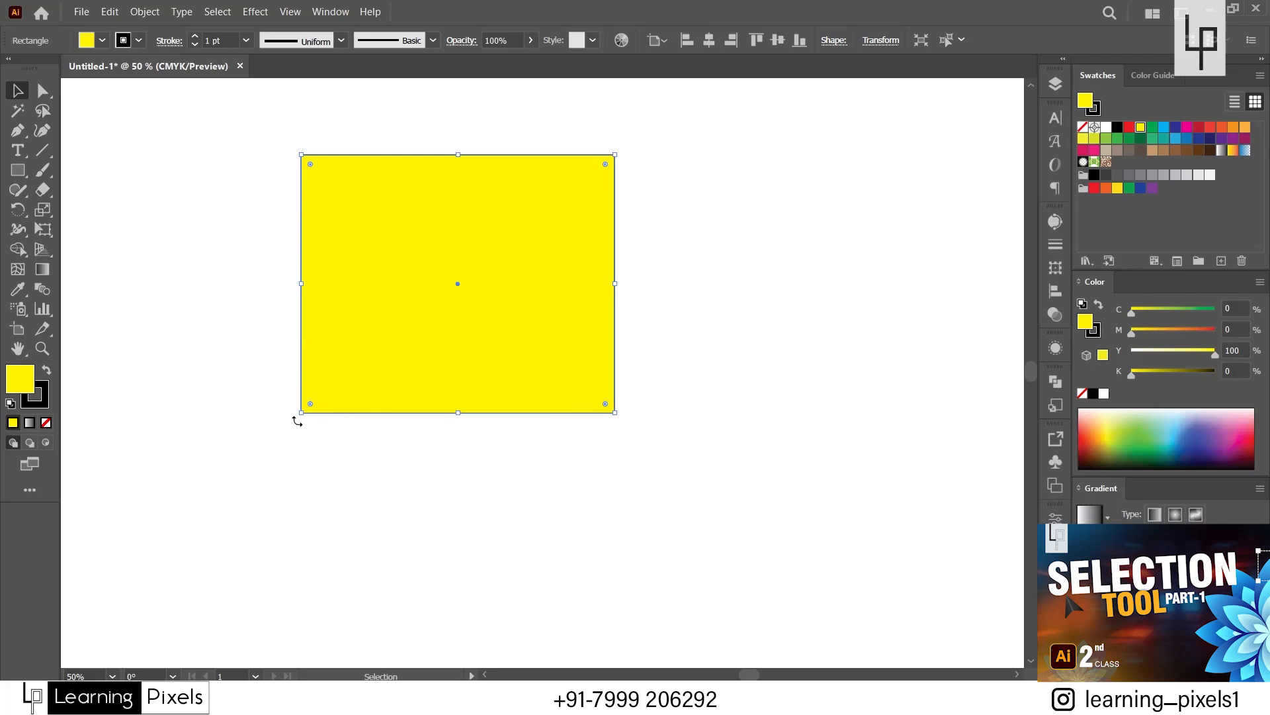
{"action": "scroll", "coordinate": [303, 468], "scroll_direction": "down", "scroll_amount": 1}
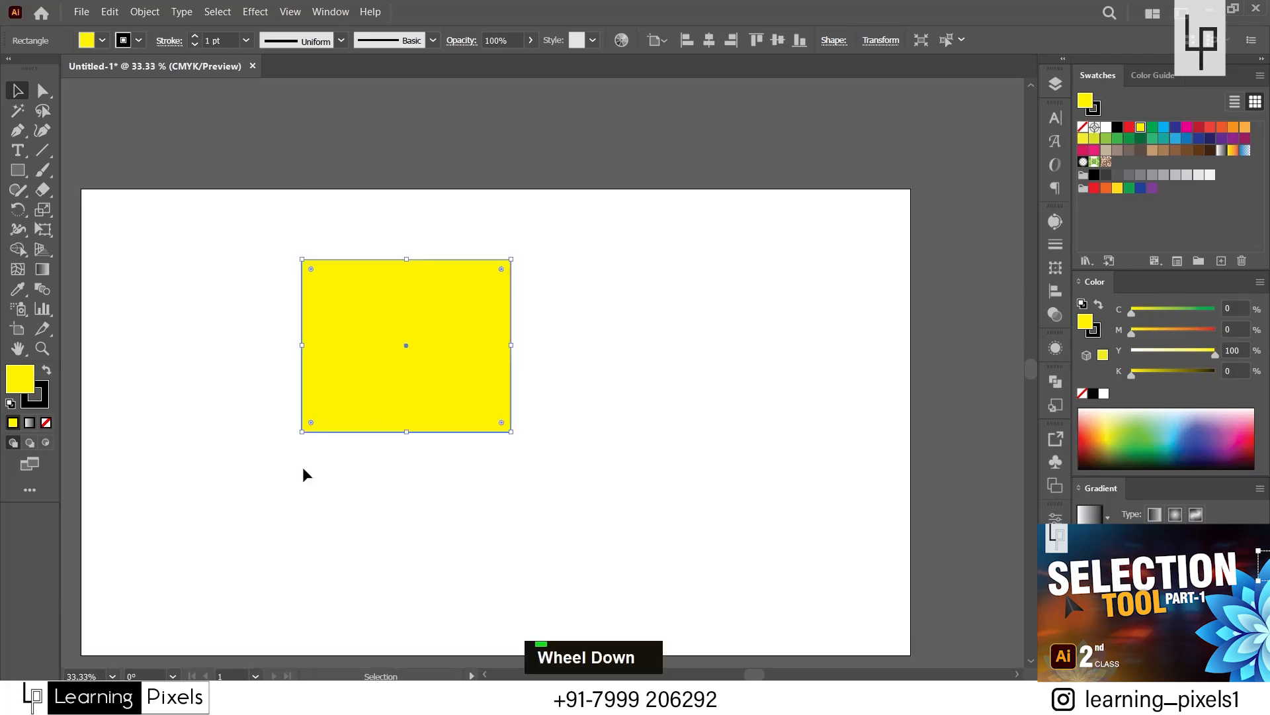
{"action": "left_click_drag", "start_coordinate": [449, 342], "coordinate": [443, 364]}
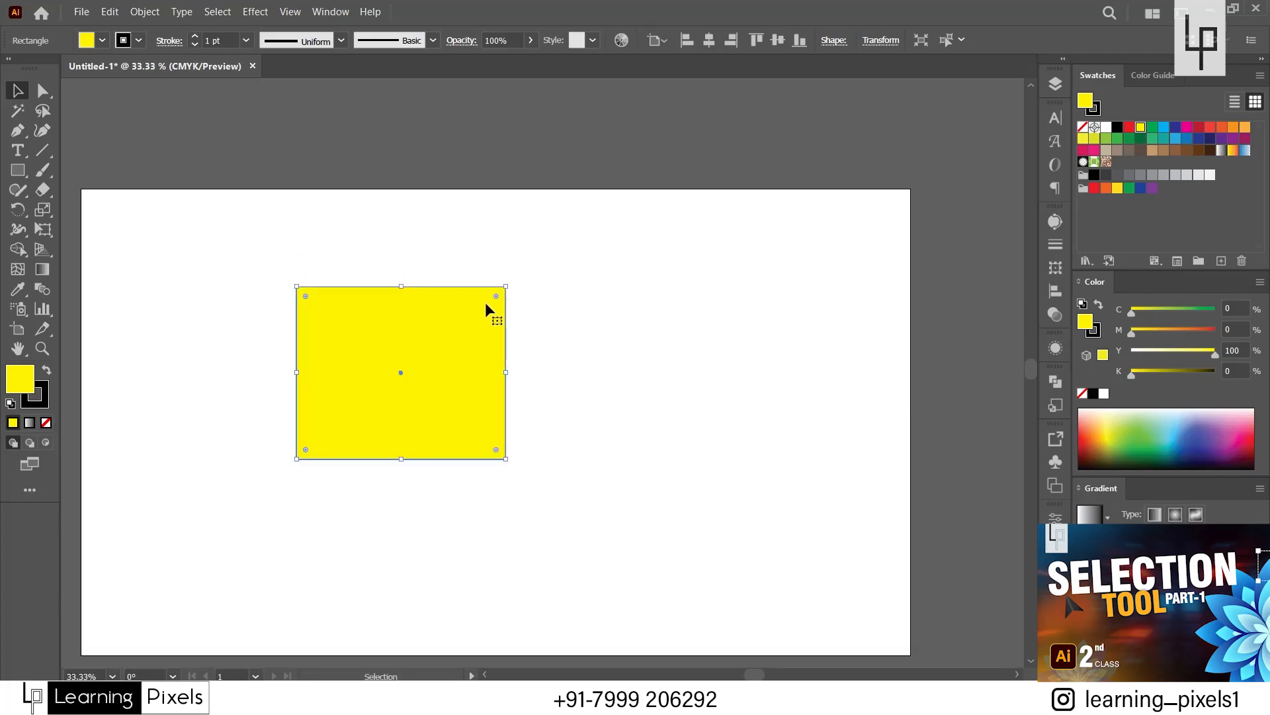
{"action": "left_click_drag", "start_coordinate": [506, 286], "coordinate": [459, 326]}
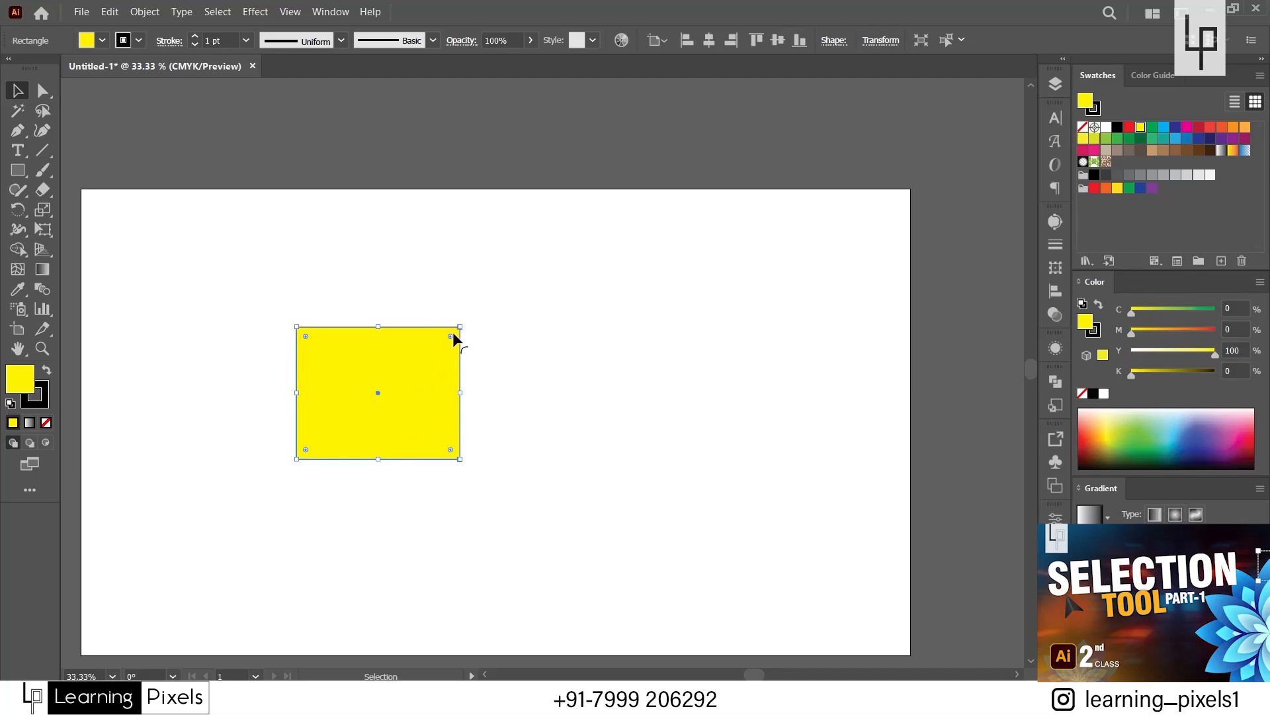
{"action": "mouse_move", "coordinate": [460, 327]}
{"action": "left_mouse_down"}
{"action": "mouse_move", "coordinate": [530, 266]}
{"action": "mouse_move", "coordinate": [459, 344]}
{"action": "mouse_move", "coordinate": [565, 238]}
{"action": "mouse_move", "coordinate": [434, 361]}
{"action": "mouse_move", "coordinate": [546, 220]}
{"action": "mouse_move", "coordinate": [443, 329]}
{"action": "mouse_move", "coordinate": [516, 244]}
{"action": "mouse_move", "coordinate": [440, 360]}
{"action": "mouse_move", "coordinate": [441, 334]}
{"action": "mouse_move", "coordinate": [505, 269]}
{"action": "mouse_move", "coordinate": [441, 333]}
{"action": "mouse_move", "coordinate": [581, 222]}
{"action": "mouse_move", "coordinate": [454, 329]}
{"action": "mouse_move", "coordinate": [550, 247]}
{"action": "mouse_move", "coordinate": [466, 320]}
{"action": "mouse_move", "coordinate": [518, 252]}
{"action": "mouse_move", "coordinate": [476, 313]}
{"action": "left_mouse_up"}
{"action": "key", "text": "alt"}
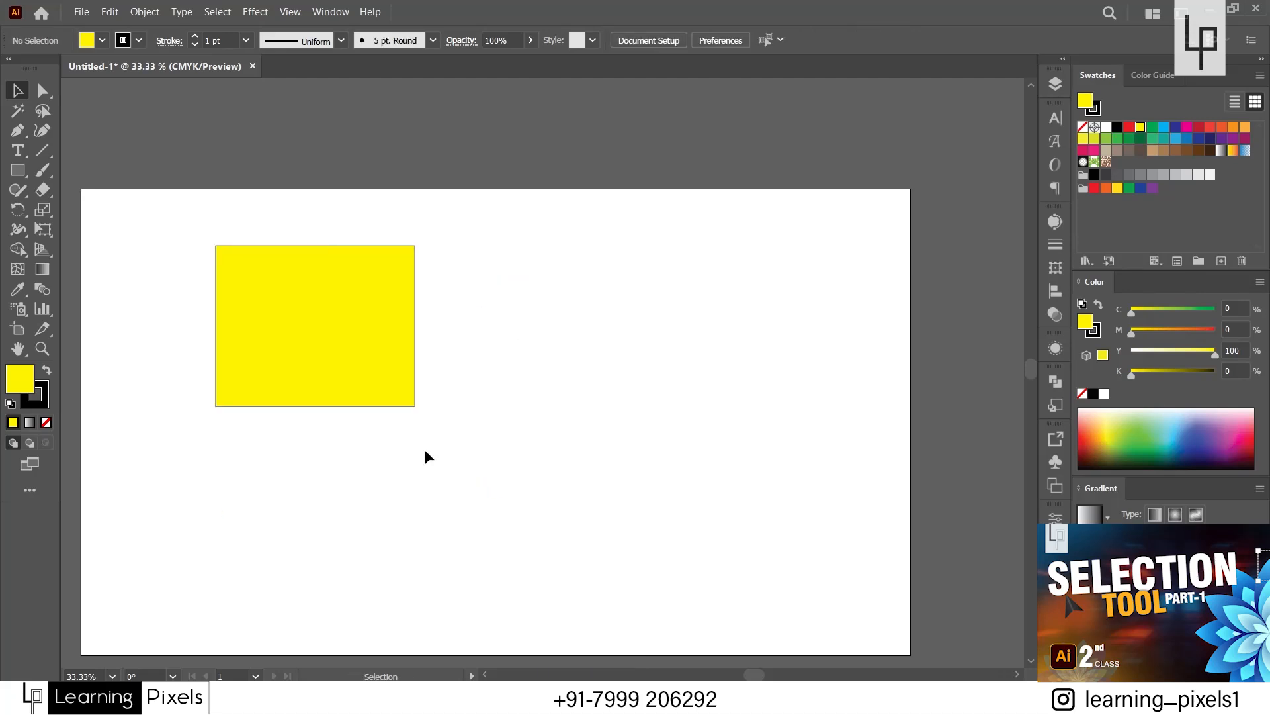
Select the rectangle and resize it repeatedly from its lower-right corner, keeping its proportions, into a small rectangle near the artboard's upper-left corner.
{"action": "left_click", "coordinate": [344, 344]}
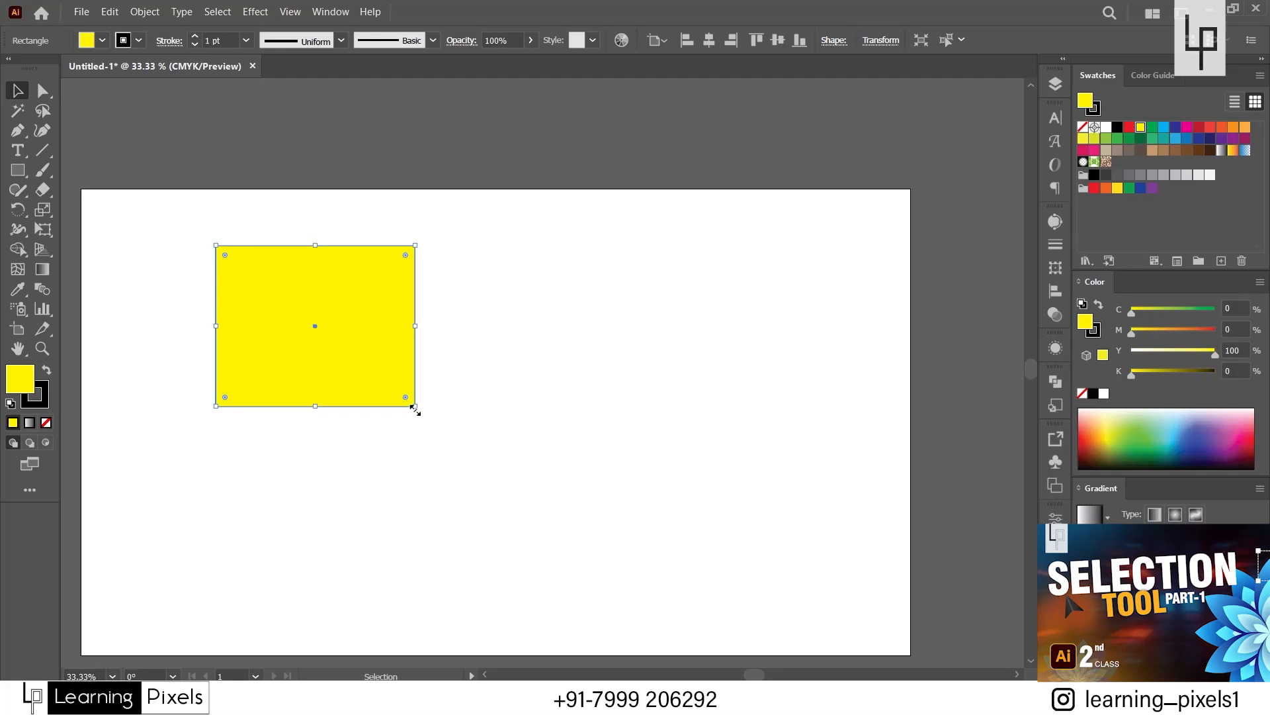
{"action": "left_click_drag", "start_coordinate": [416, 407], "coordinate": [455, 390]}
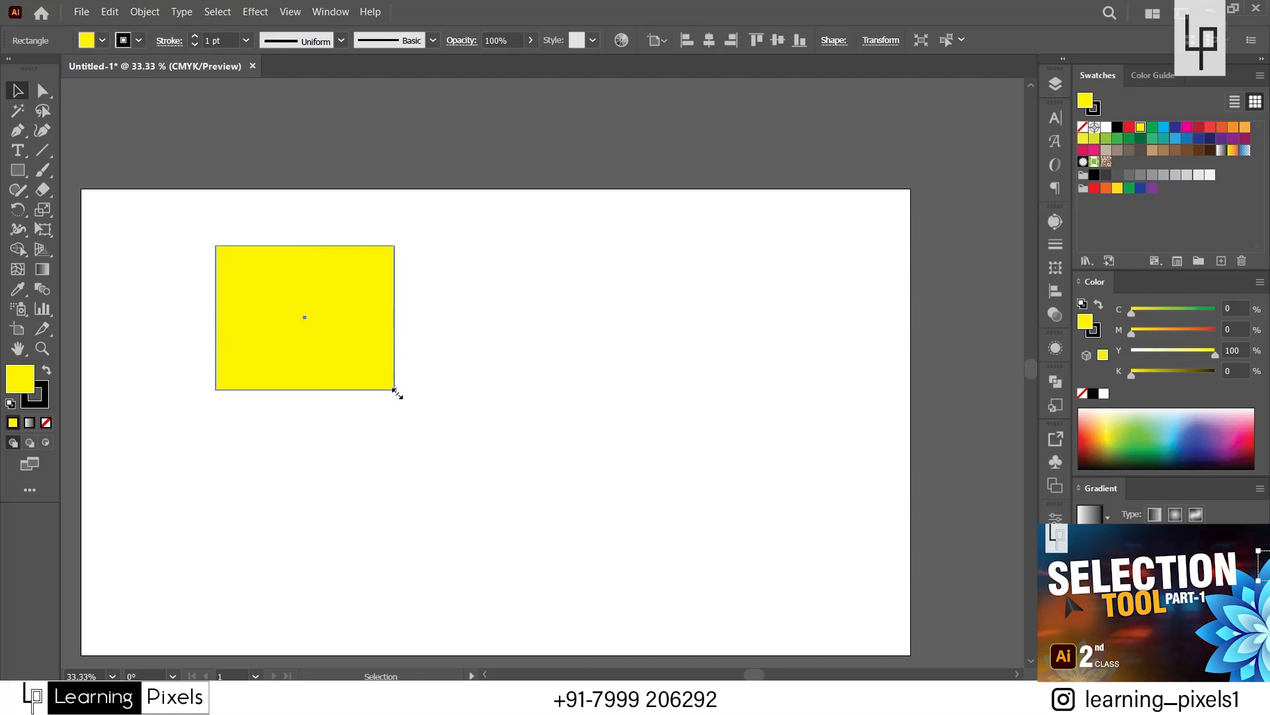
{"action": "left_click_drag", "start_coordinate": [396, 392], "coordinate": [389, 435]}
{"action": "left_click", "coordinate": [398, 458]}
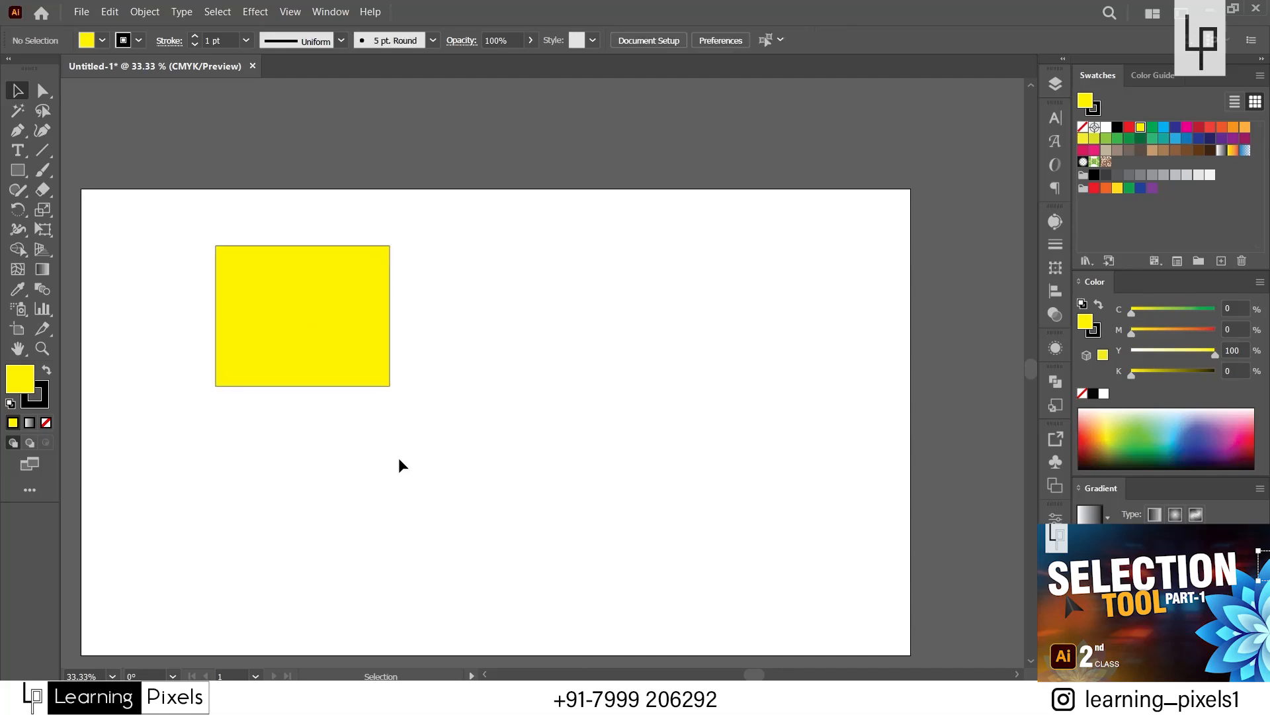
{"action": "left_click", "coordinate": [369, 365]}
{"action": "left_click_drag", "start_coordinate": [390, 387], "coordinate": [502, 471]}
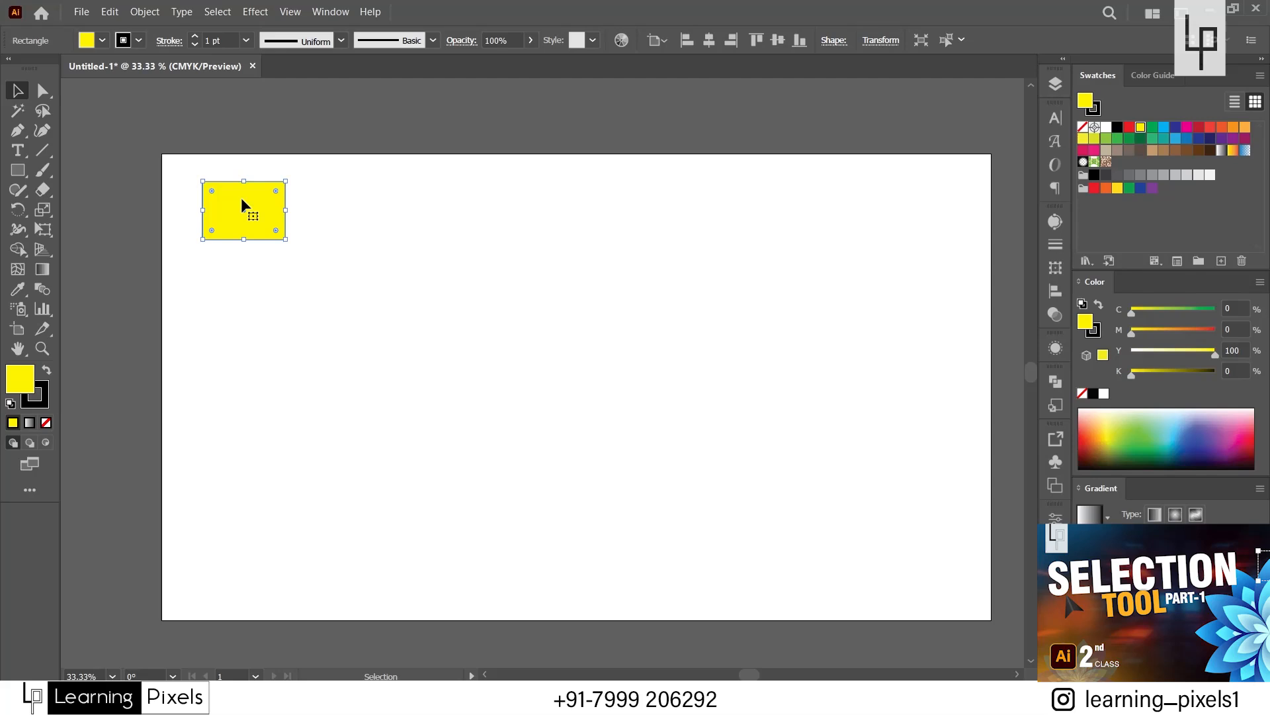
Move the small rectangle straight to the right and repeat that move with Transform Again until it nears the artboard's right edge.
{"action": "left_click_drag", "start_coordinate": [224, 208], "coordinate": [330, 208]}
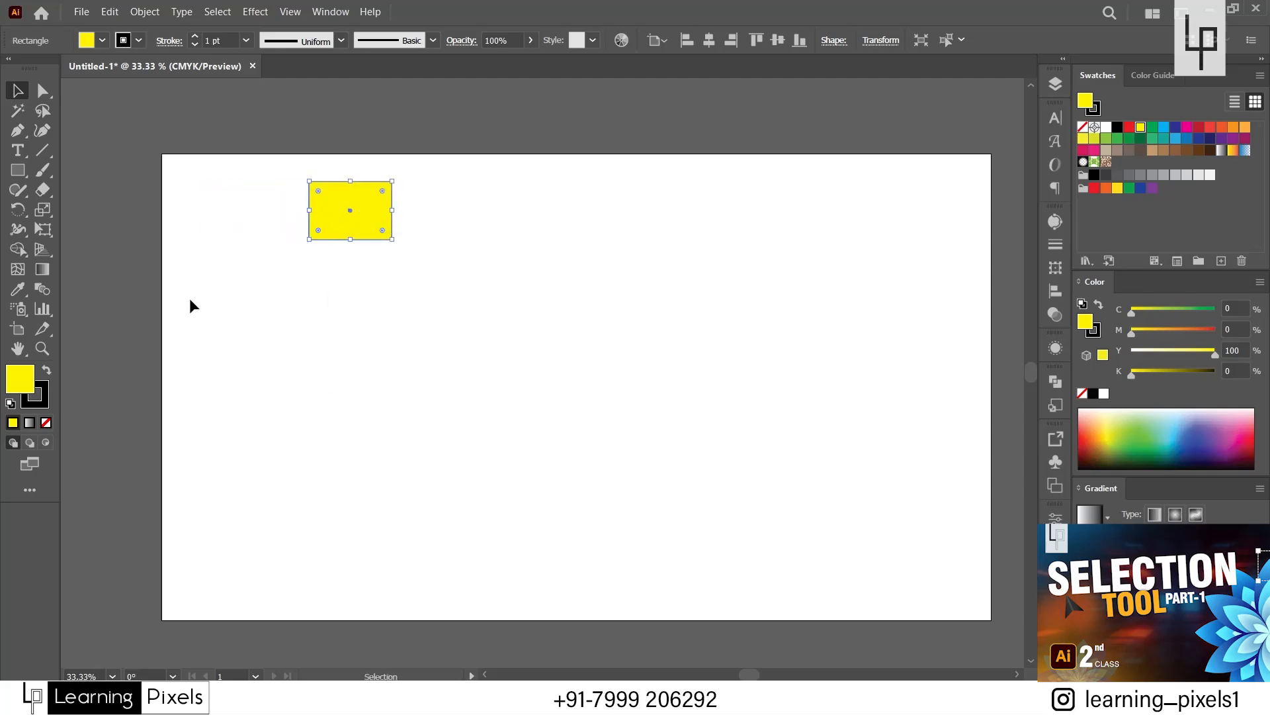
{"action": "scroll", "coordinate": [119, 235], "scroll_direction": "down", "scroll_amount": 1}
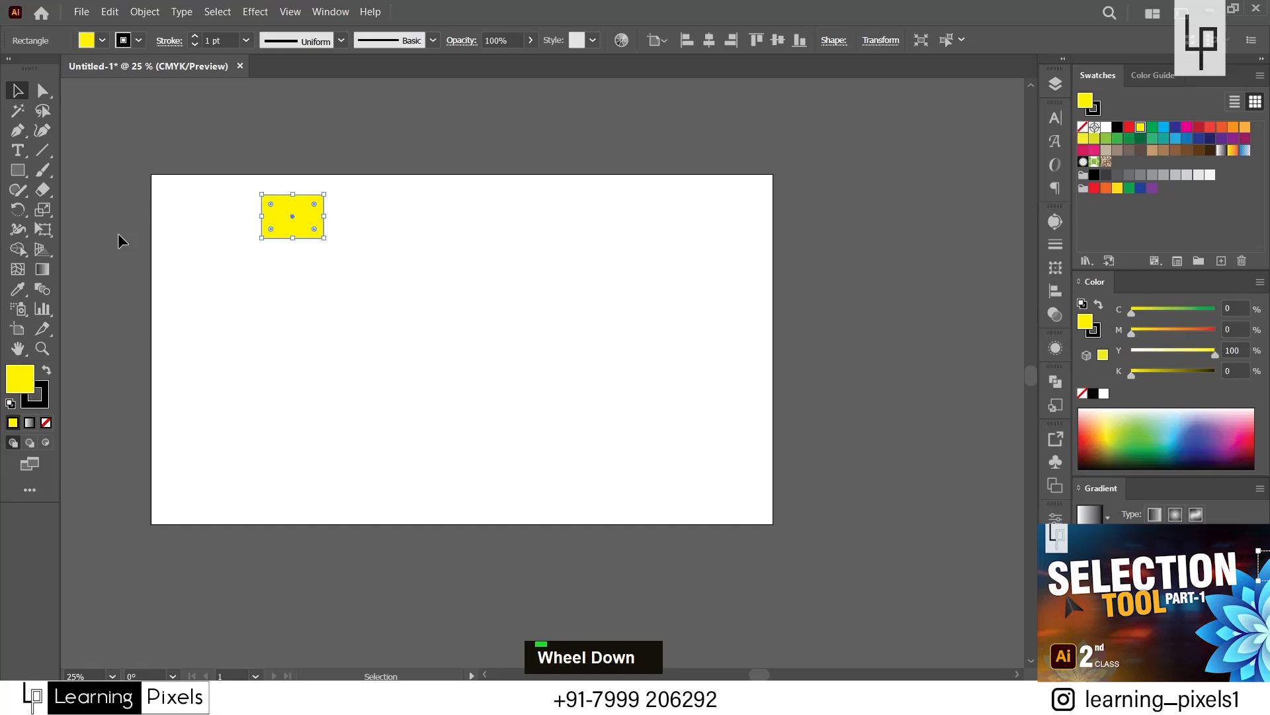
{"action": "key", "text": "ctrl+d"}
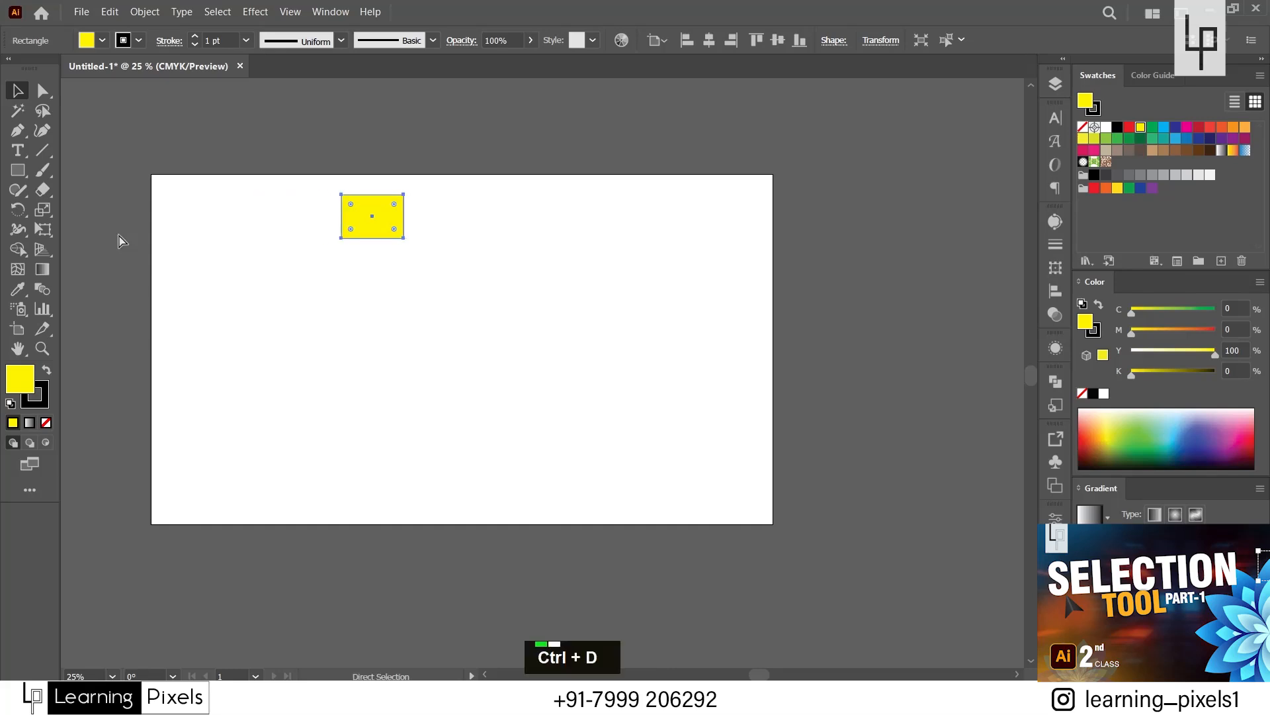
{"action": "key", "text": "ctrl+d"}
{"action": "key", "text": "ctrl+d"}
{"action": "key", "text": "ctrl+d"}
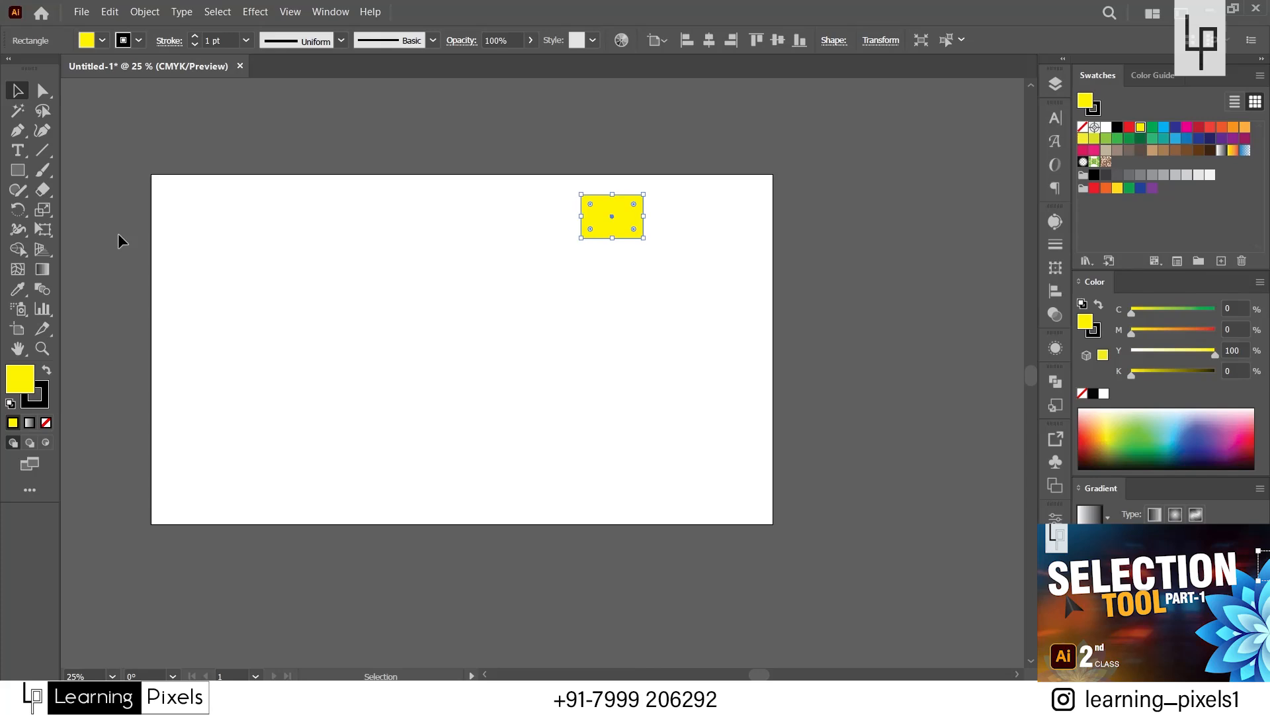
{"action": "key", "text": "ctrl+d"}
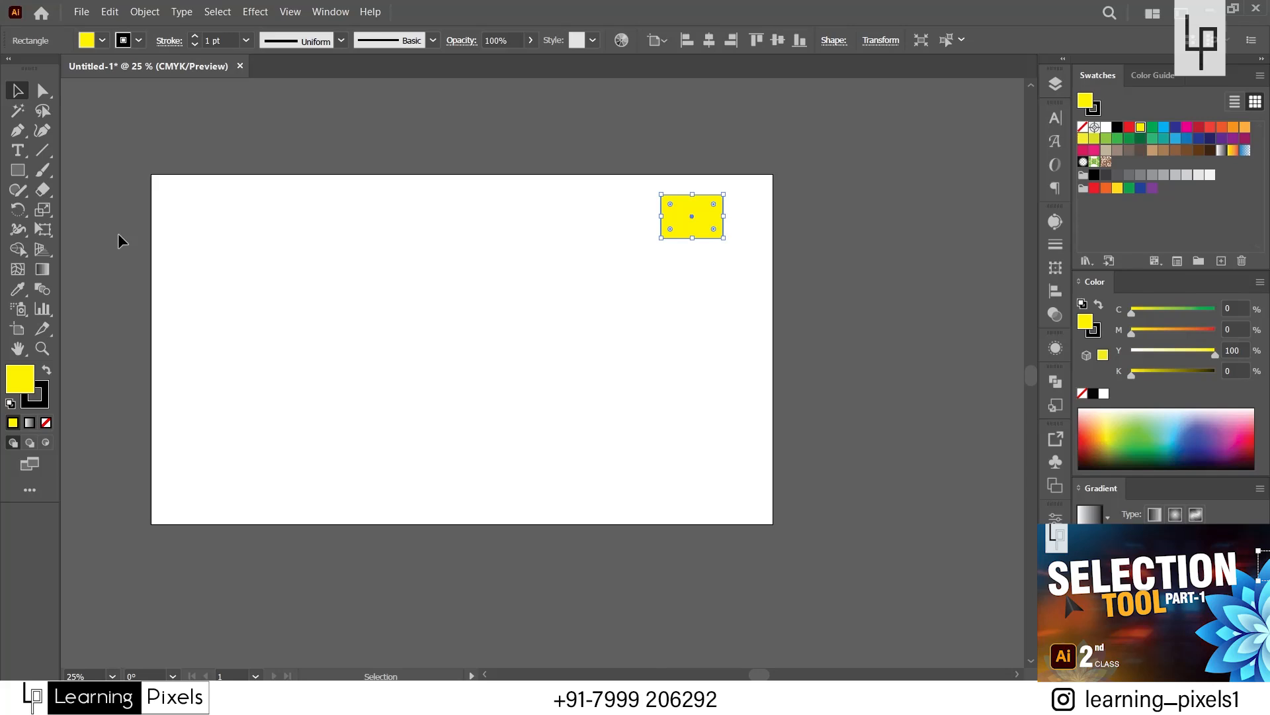
Undo the repeated moves, move the rectangle right once more, undo that move too, and deselect the rectangle.
{"action": "scroll", "coordinate": [267, 207], "scroll_direction": "up", "scroll_amount": 1}
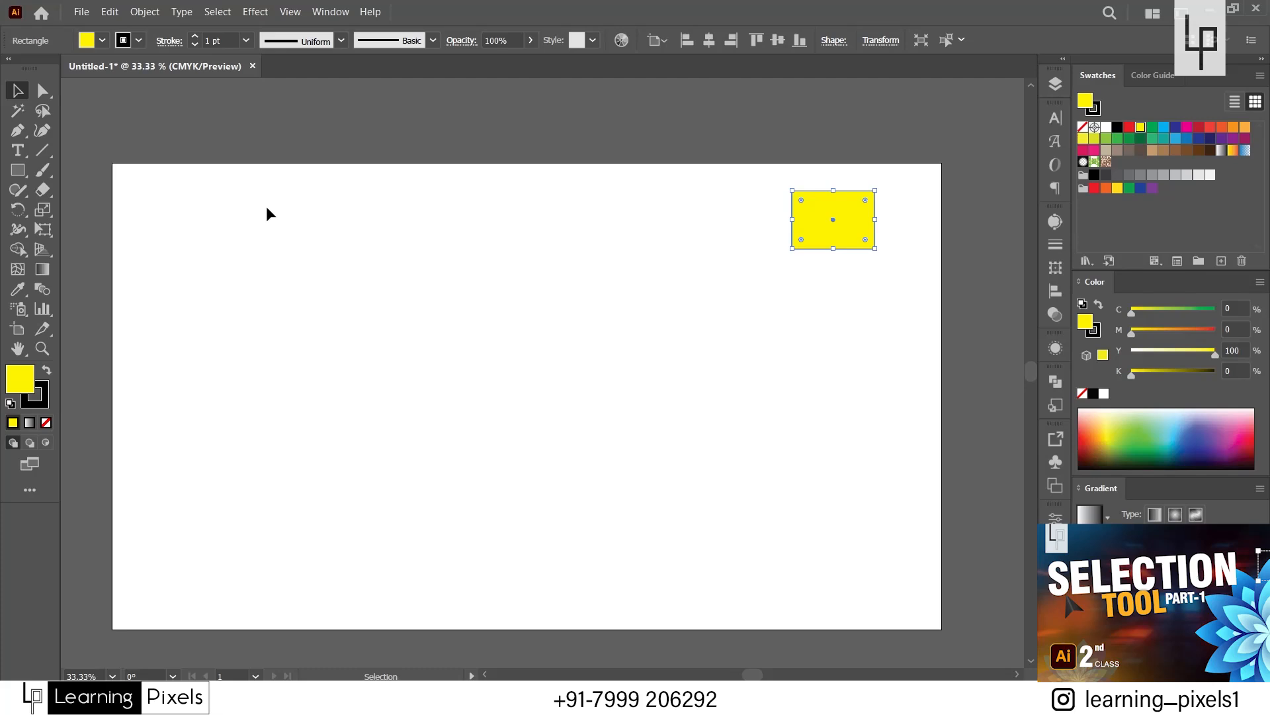
{"action": "key", "text": "ctrl+z"}
{"action": "left_click", "coordinate": [232, 335]}
{"action": "left_click_drag", "start_coordinate": [179, 222], "coordinate": [292, 217]}
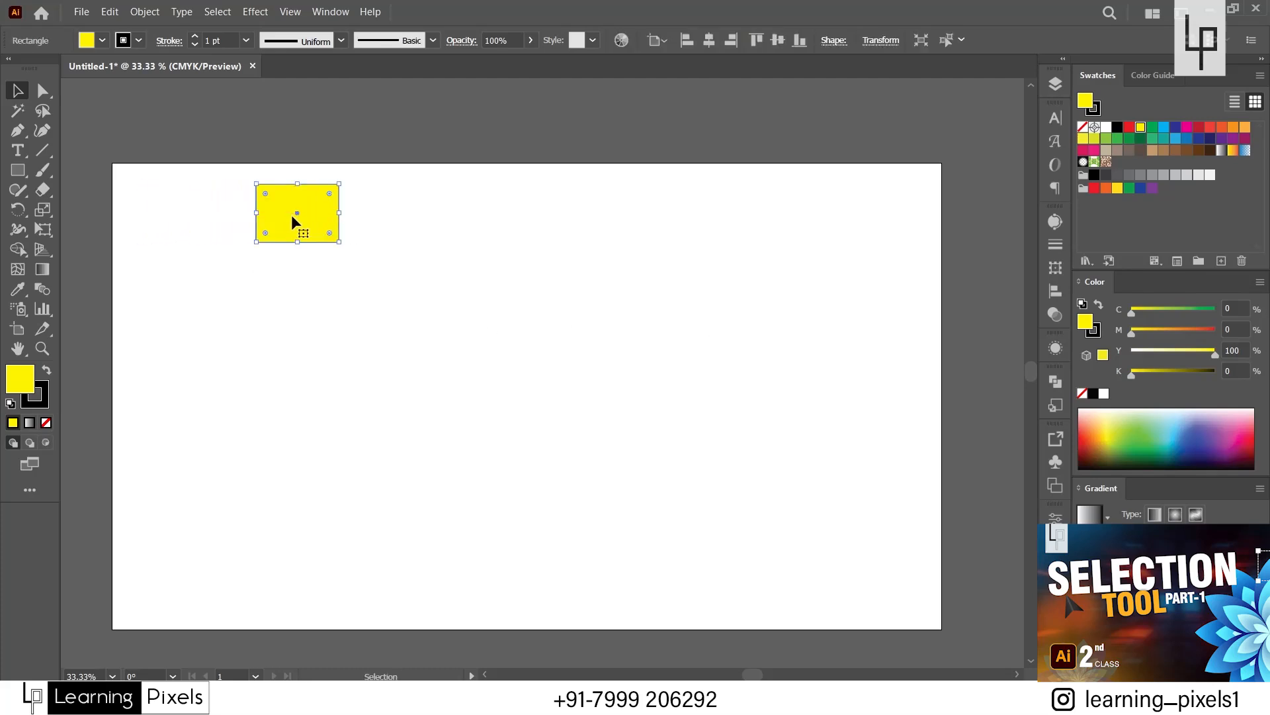
{"action": "key", "text": "ctrl+z"}
{"action": "left_click", "coordinate": [293, 341]}
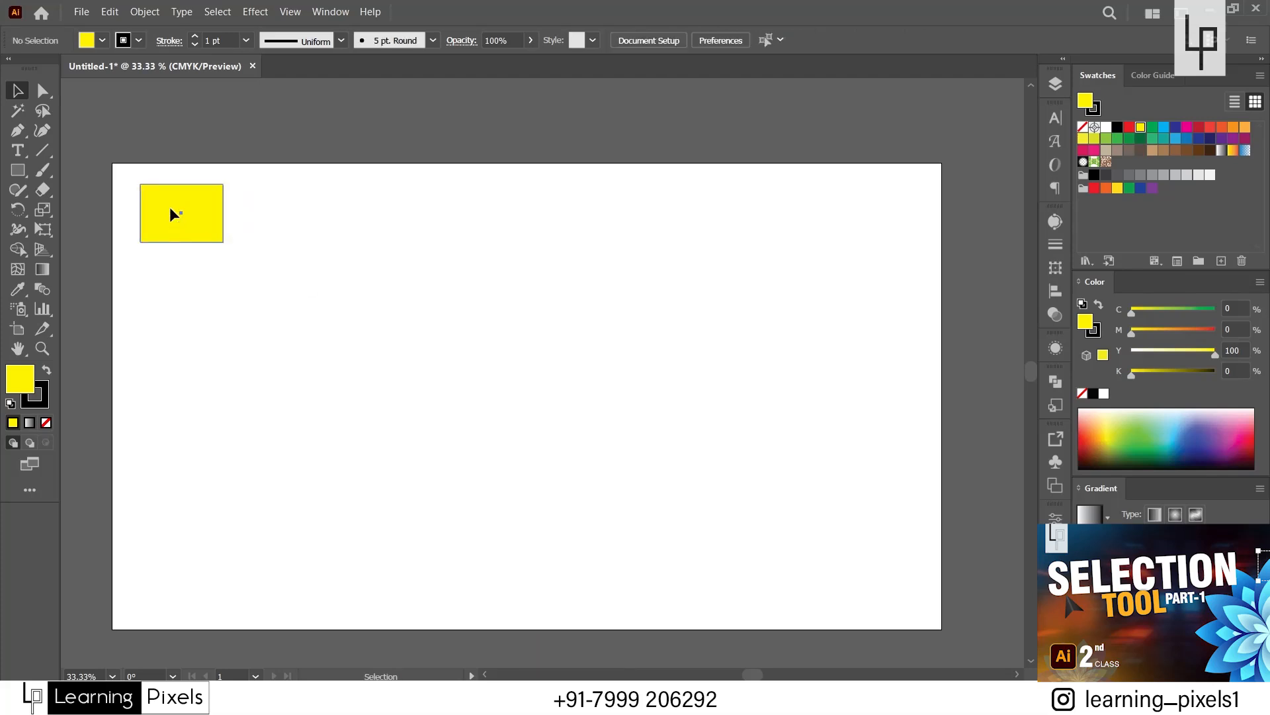
Scatter several duplicates of the rectangle across the artboard, and delete all of the copies, keeping the original.
{"action": "left_click_drag", "start_coordinate": [174, 213], "coordinate": [289, 290]}
{"action": "key", "text": "alt"}
{"action": "left_click", "coordinate": [362, 372]}
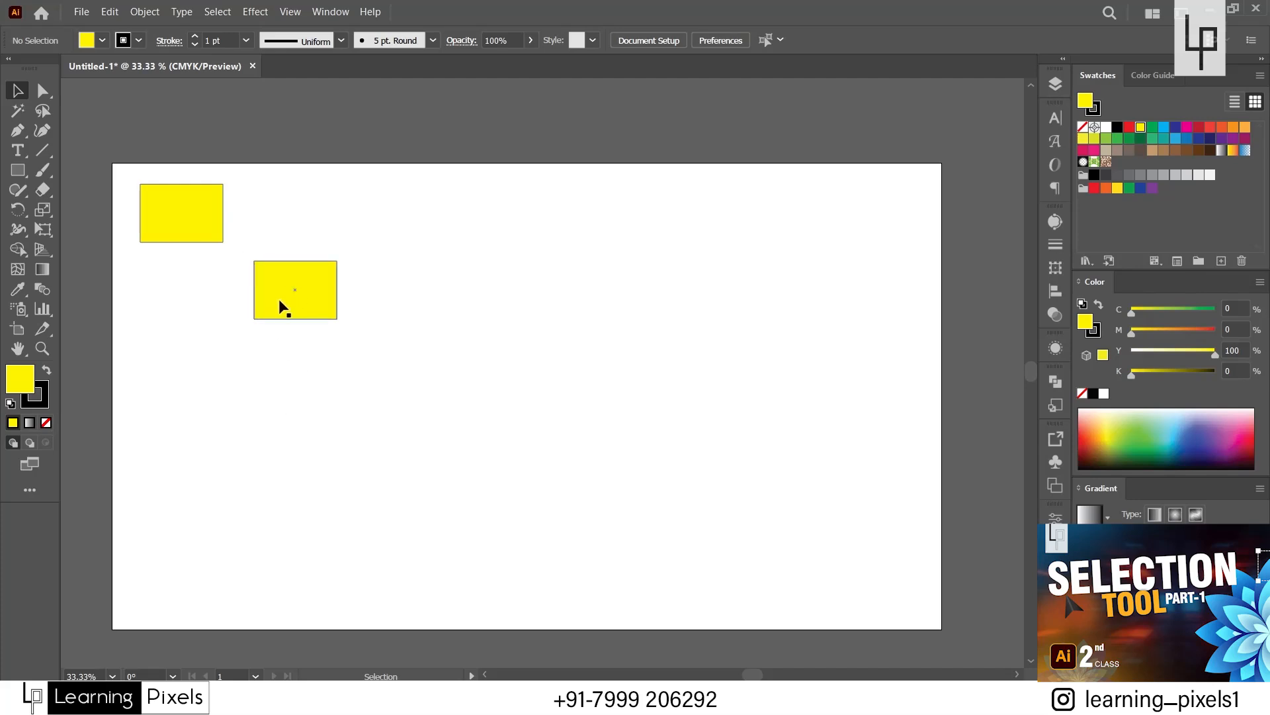
{"action": "left_click_drag", "start_coordinate": [280, 303], "coordinate": [663, 293]}
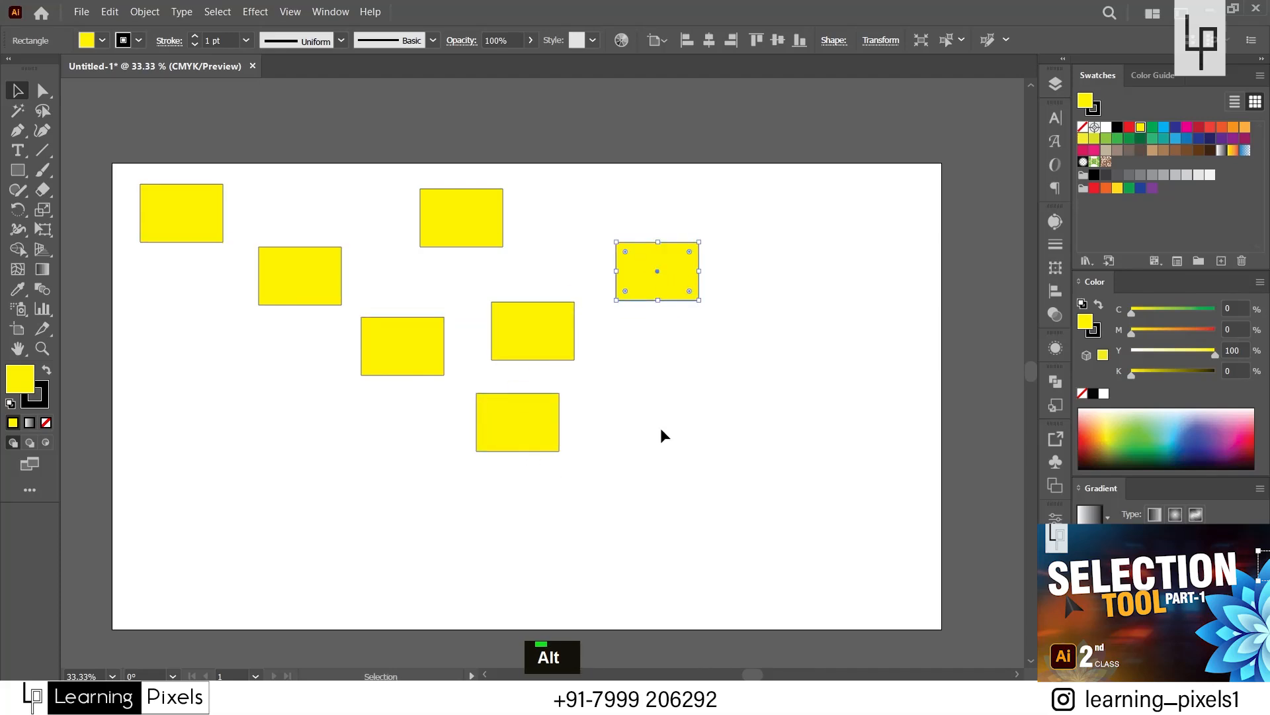
{"action": "left_click_drag", "start_coordinate": [784, 192], "coordinate": [250, 508]}
{"action": "key", "text": "Delete"}
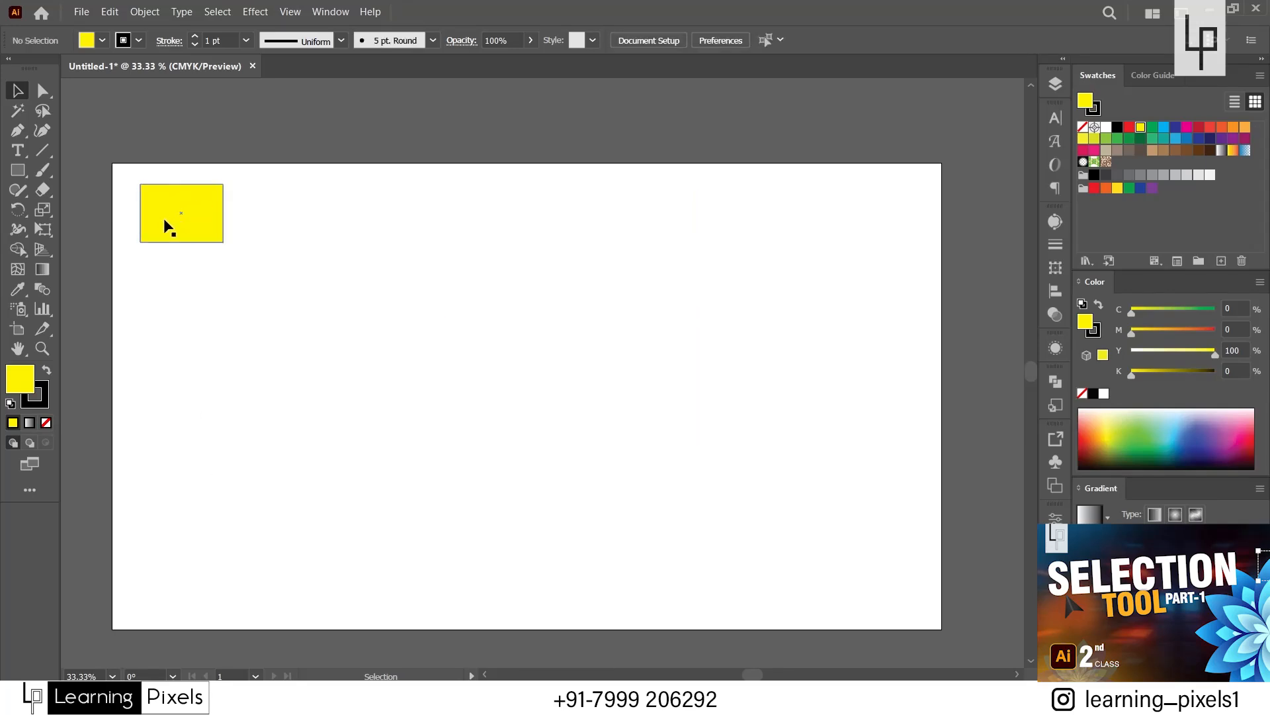
Duplicate the rectangle straight to the right and repeat the copy with Transform Again to form an evenly spaced row of eight.
{"action": "left_click_drag", "start_coordinate": [164, 218], "coordinate": [262, 242]}
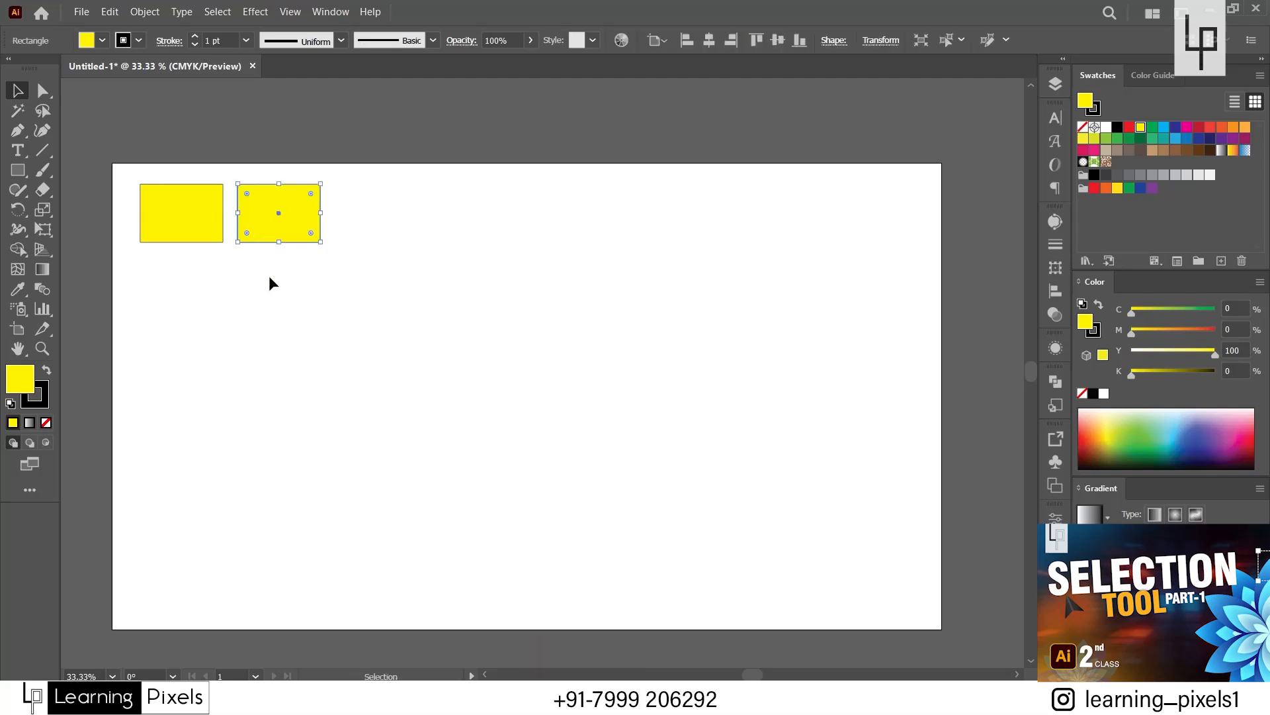
{"action": "key", "text": "ctrl"}
{"action": "key", "text": "ctrl+d"}
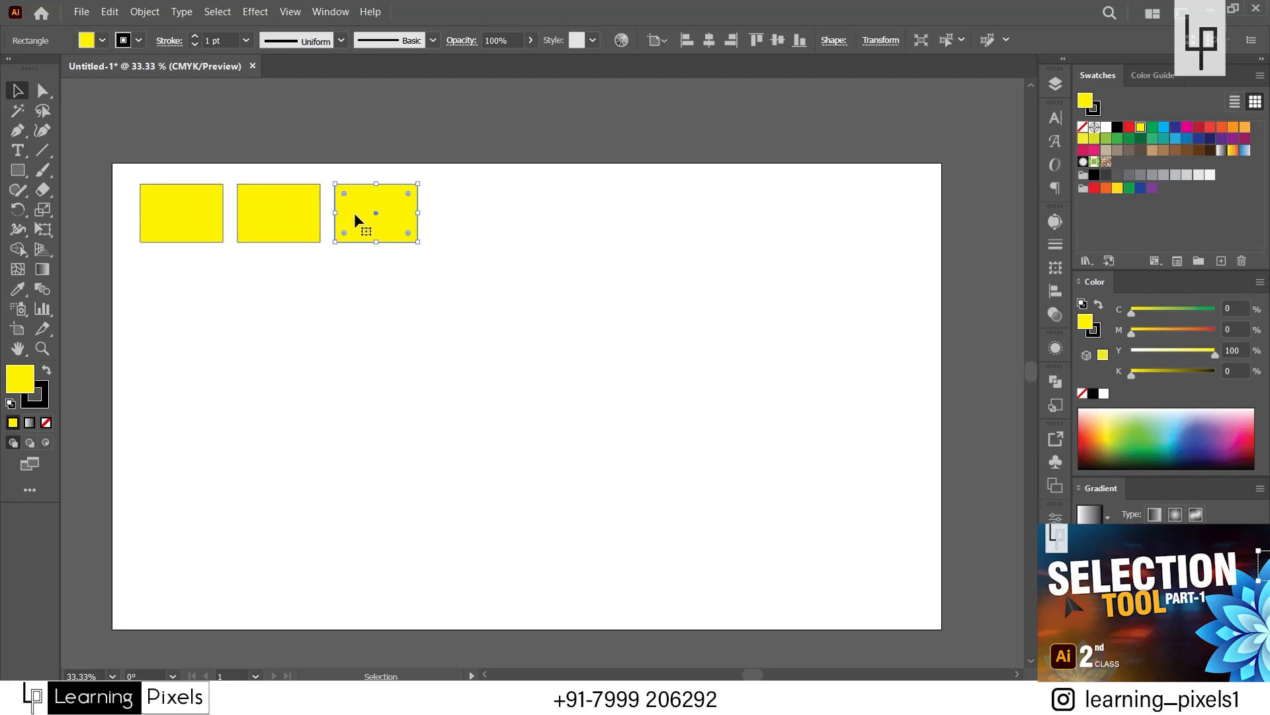
{"action": "key", "text": "ctrl"}
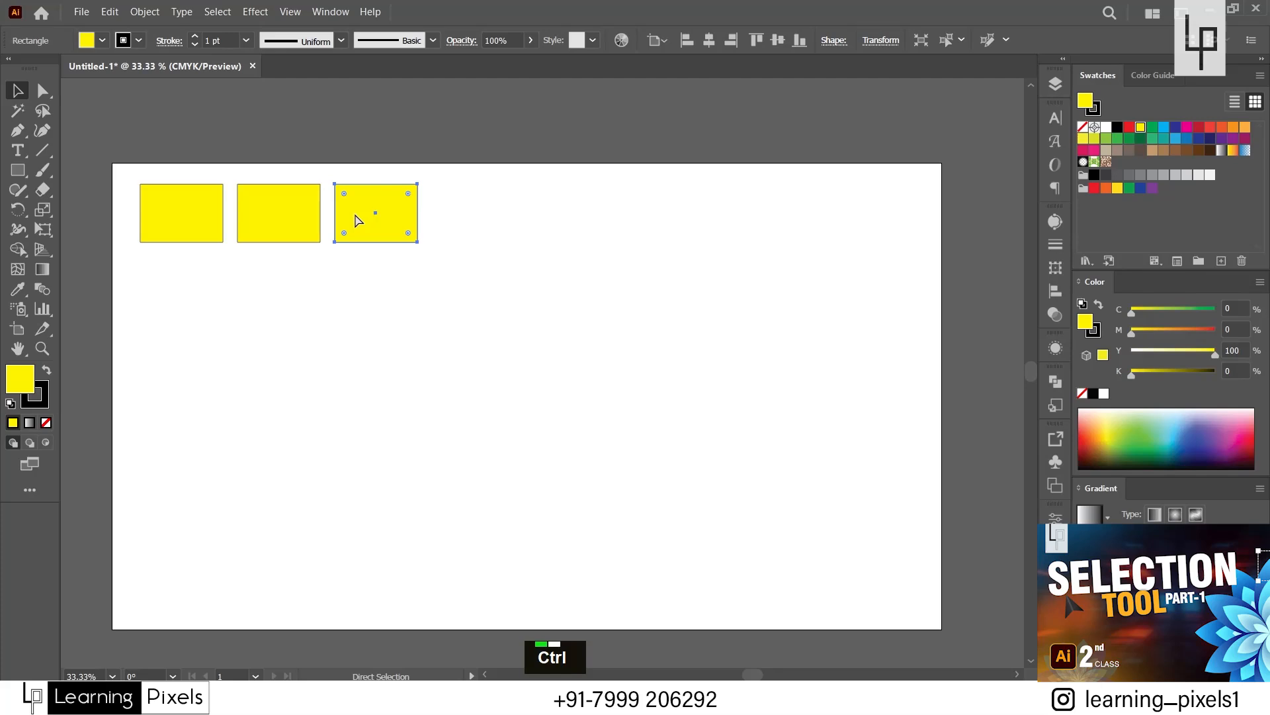
{"action": "key", "text": "ctrl+d"}
{"action": "key", "text": "ctrl+d"}
{"action": "key", "text": "ctrl+d"}
{"action": "key", "text": "ctrl+d"}
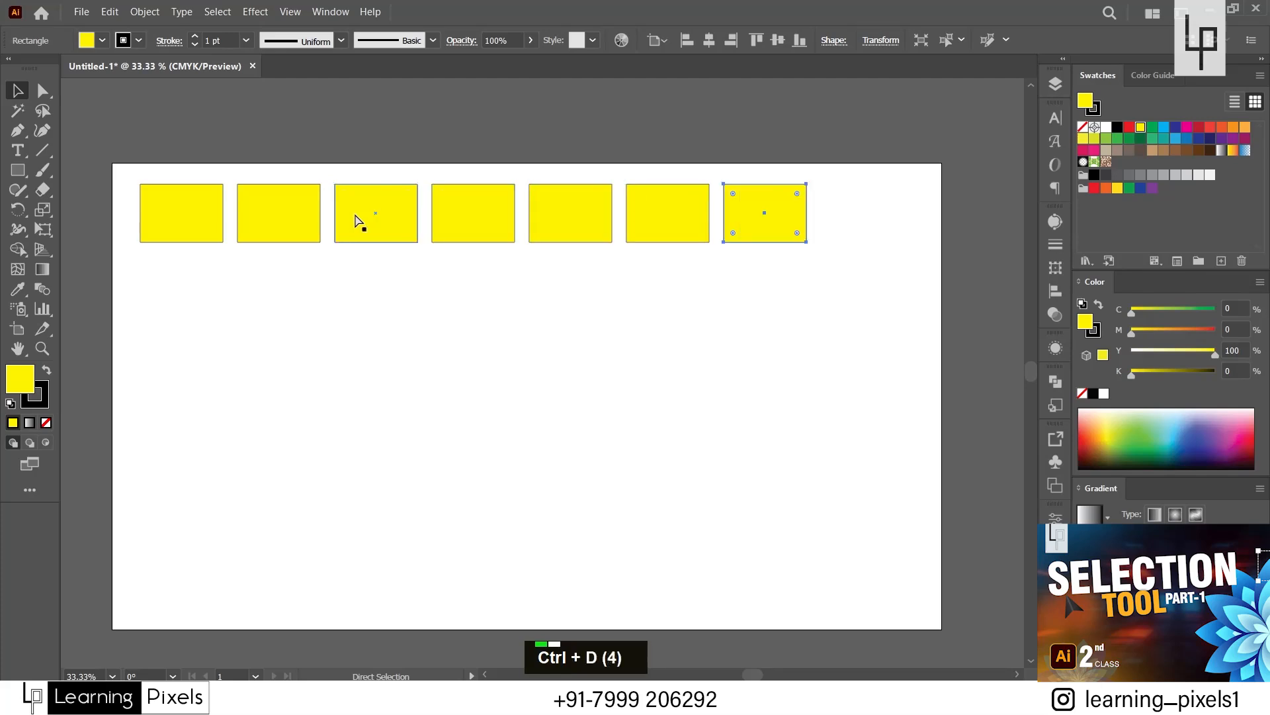
{"action": "key", "text": "ctrl+d"}
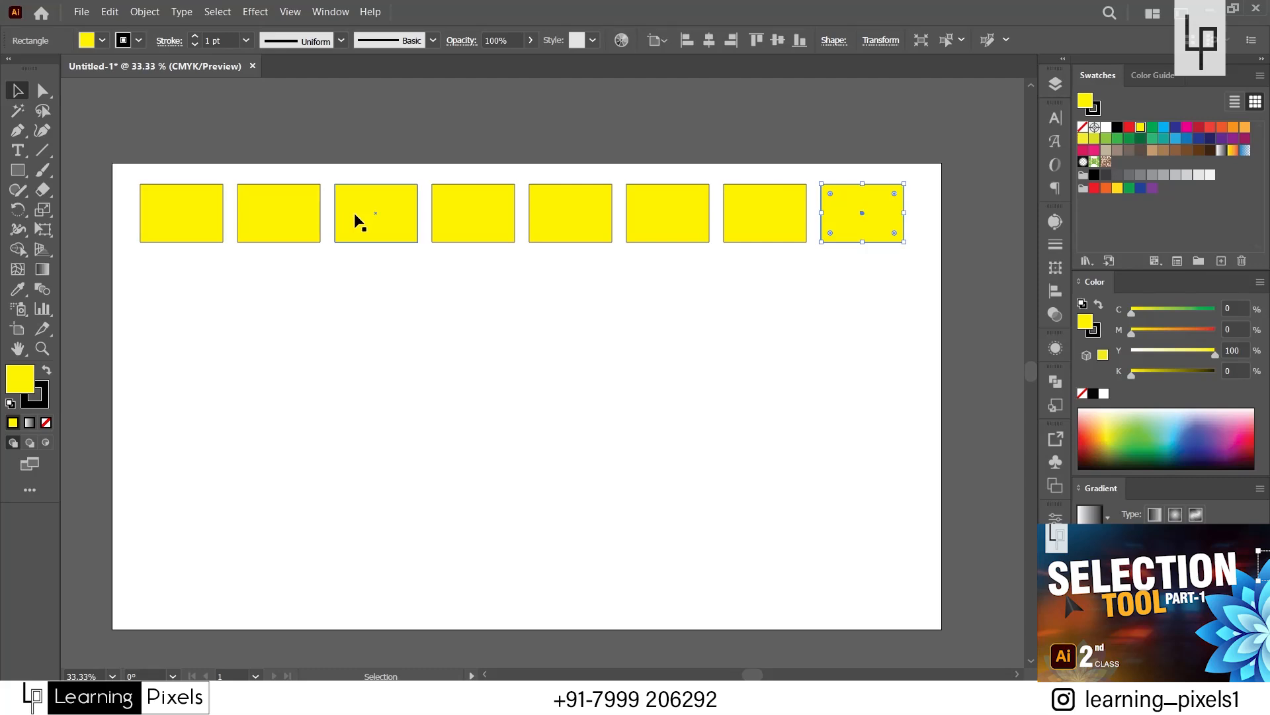
Zoom in on the last rectangle of the row to 50%, zoom out, and zoom back in to 50%.
{"action": "key", "text": "ctrl+equal"}
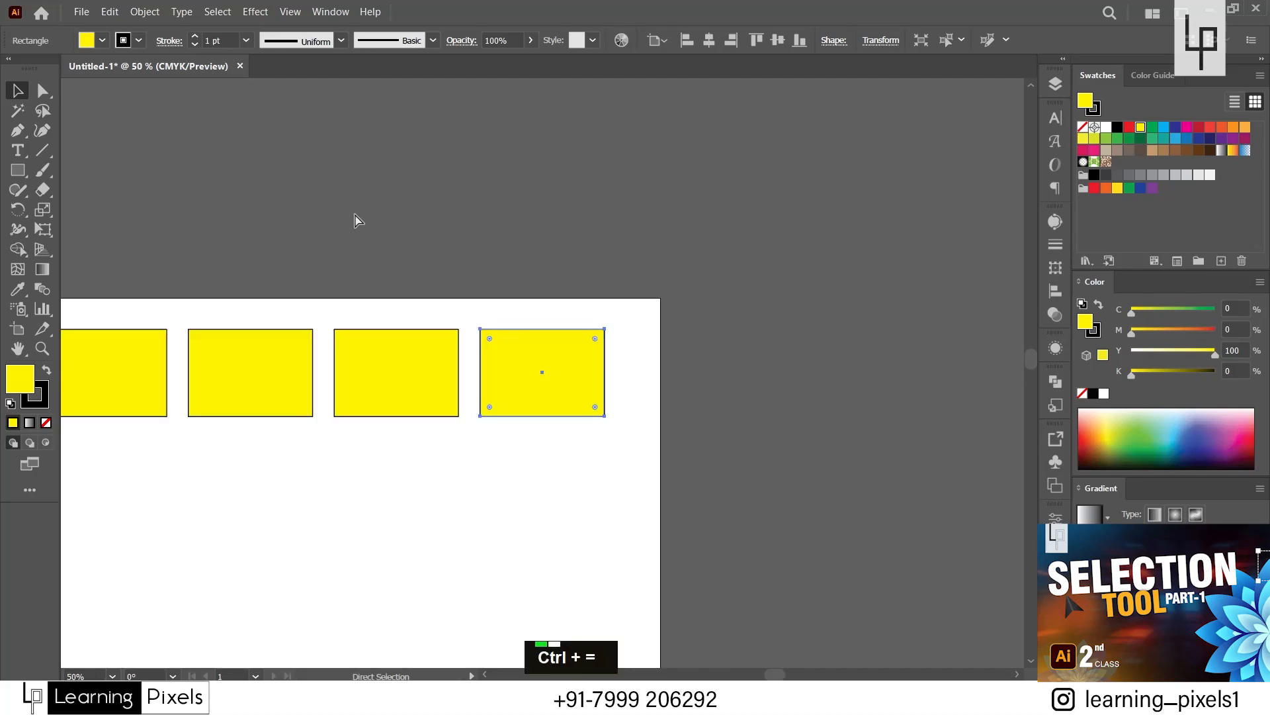
{"action": "key", "text": "ctrl+minus"}
{"action": "key", "text": "ctrl+equal"}
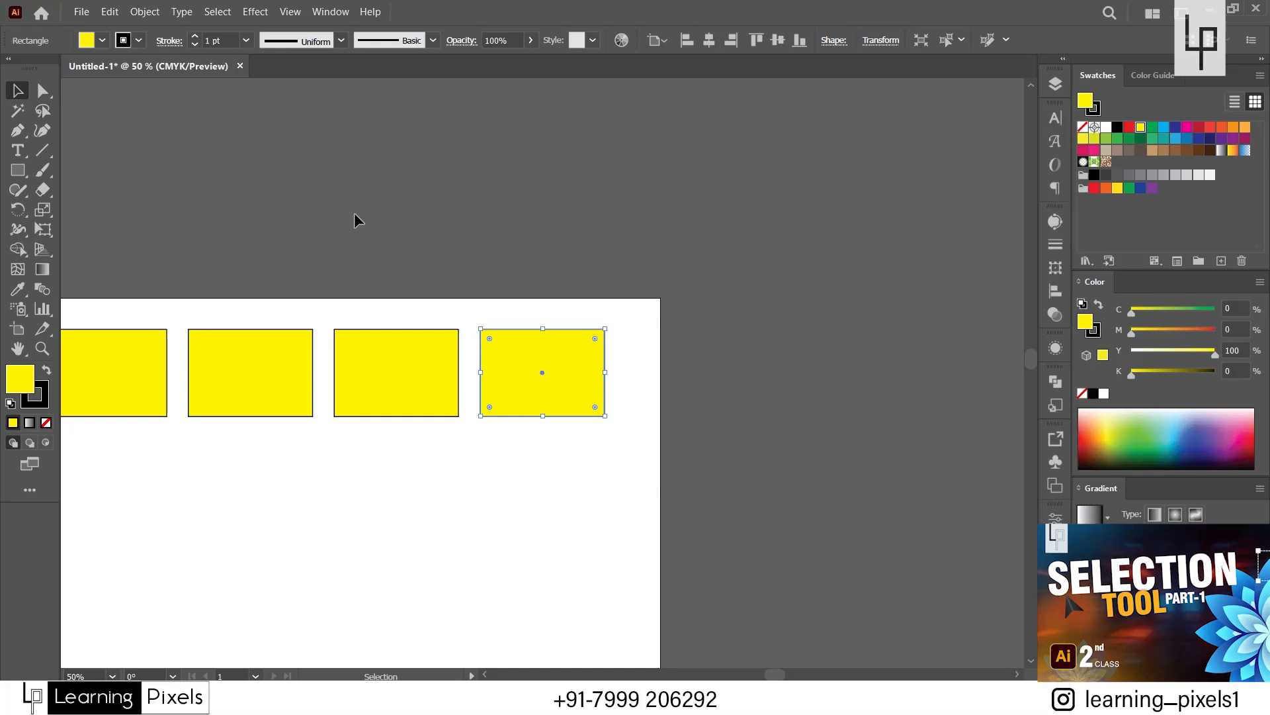
Zoom in on the last rectangle to 100%, zoom out to 25%, and fit the whole artboard in view at 33.33%.
{"action": "key", "text": "ctrl"}
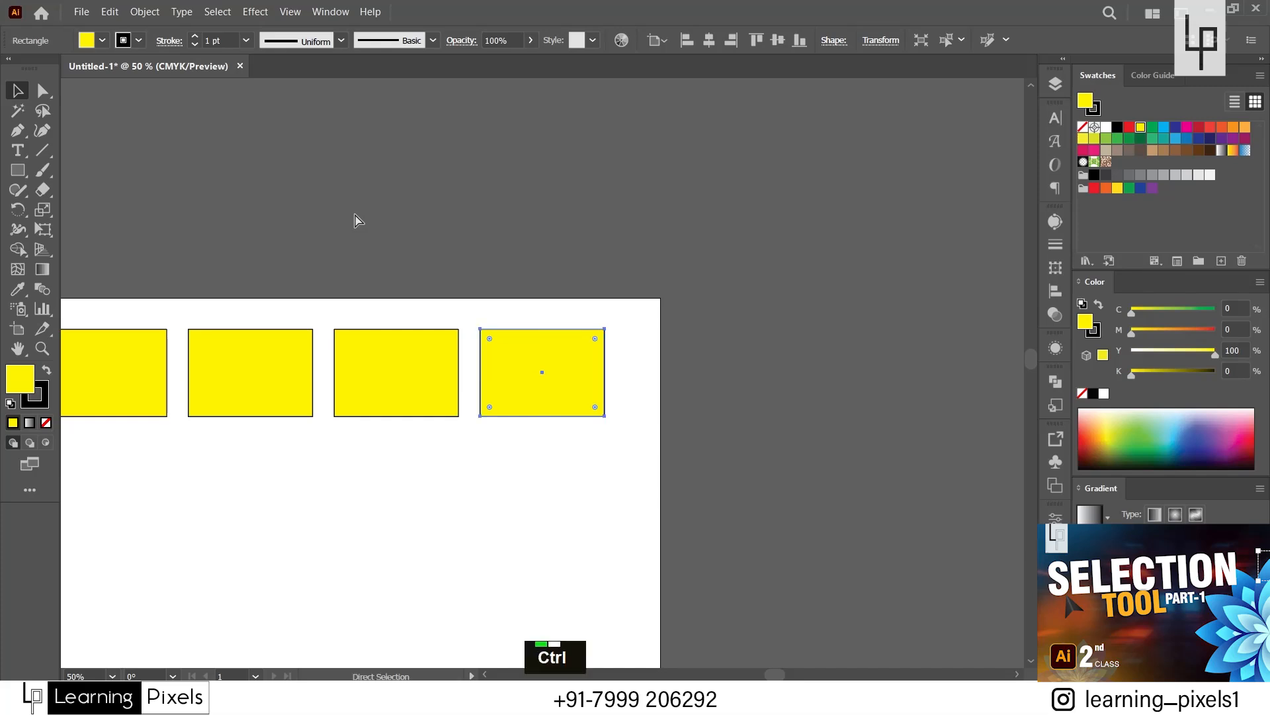
{"action": "key", "text": "ctrl+equal"}
{"action": "key", "text": "ctrl+equal"}
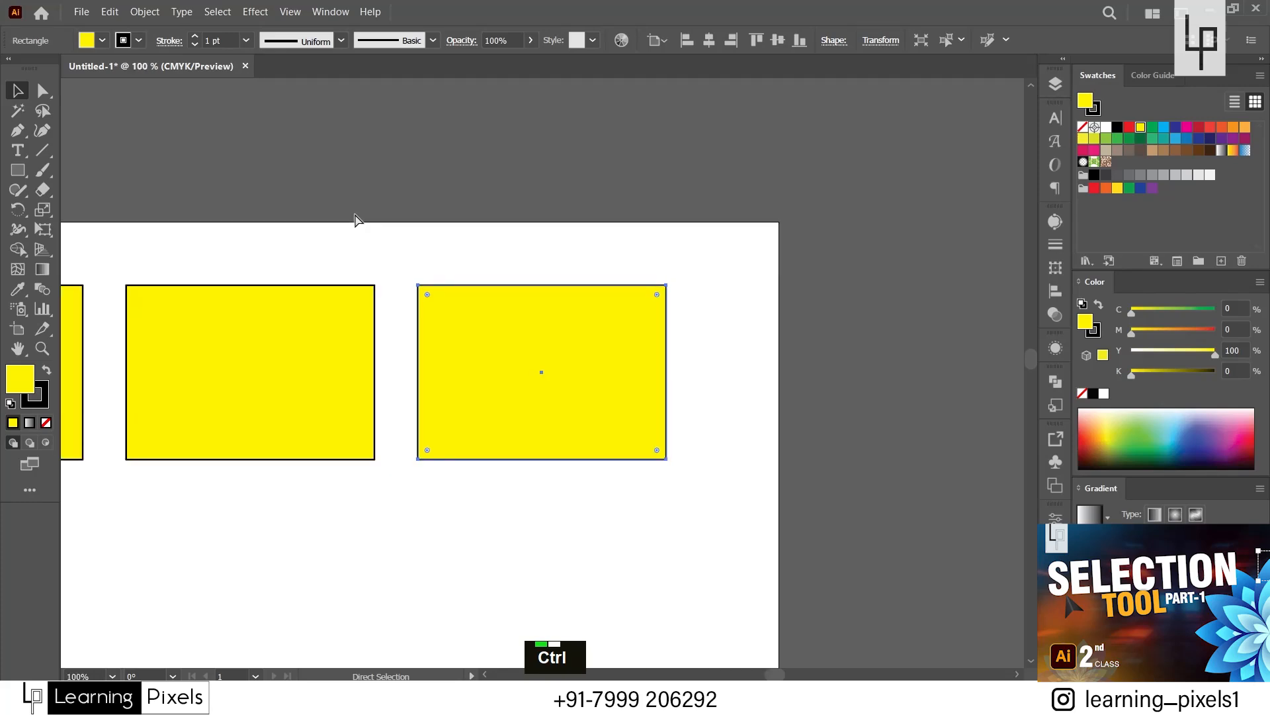
{"action": "key", "text": "ctrl+minus"}
{"action": "key", "text": "ctrl+minus"}
{"action": "key", "text": "ctrl+minus"}
{"action": "key", "text": "ctrl+minus"}
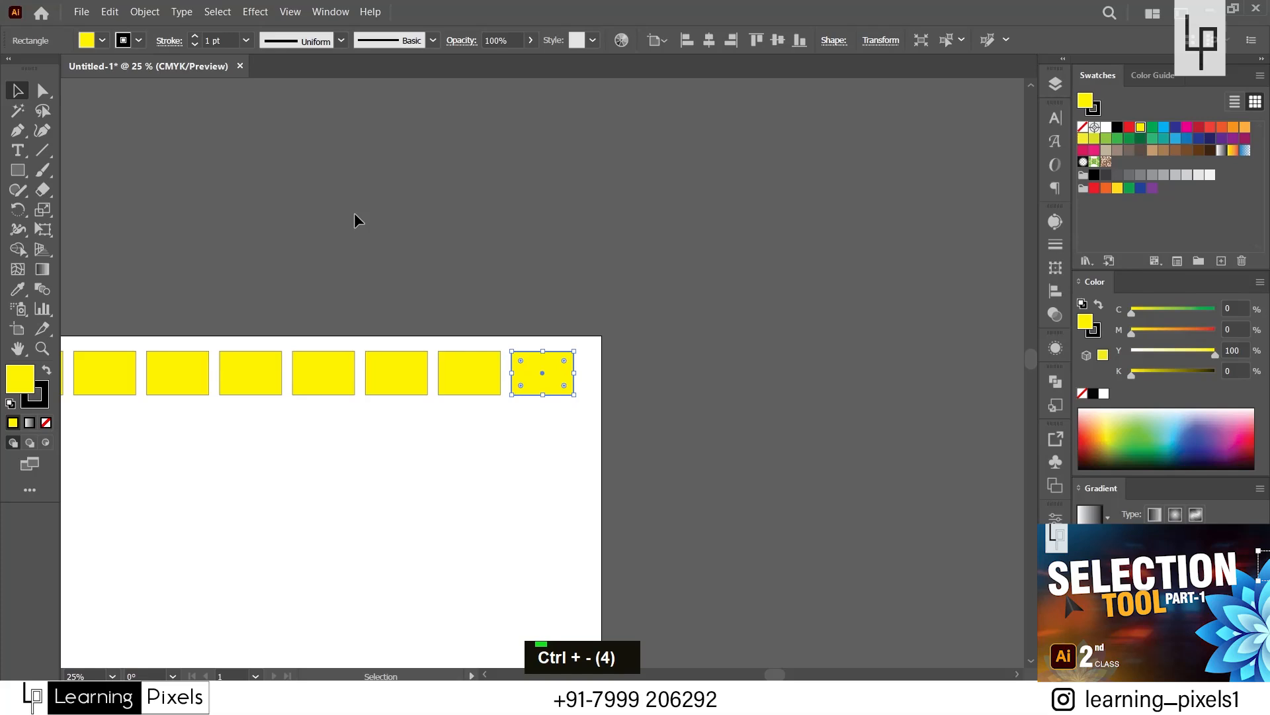
{"action": "key", "text": "space"}
{"action": "left_click_drag", "start_coordinate": [278, 530], "coordinate": [423, 401]}
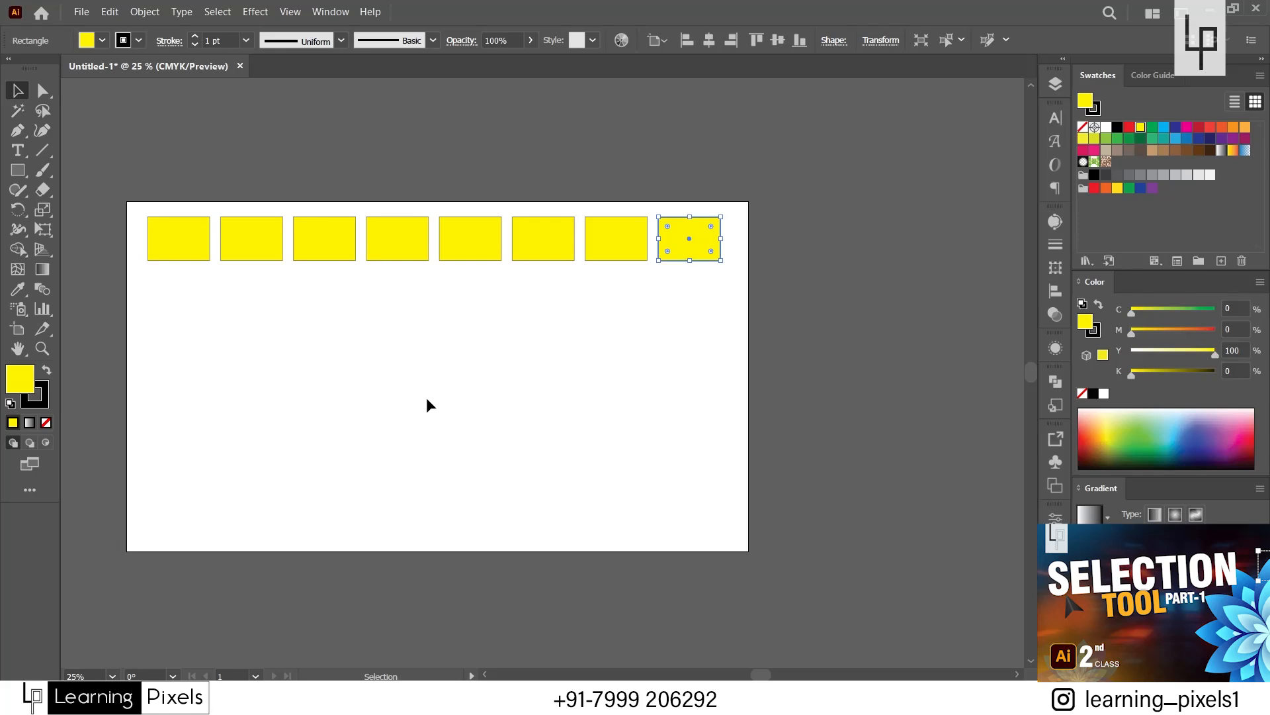
{"action": "key", "text": "ctrl+equal"}
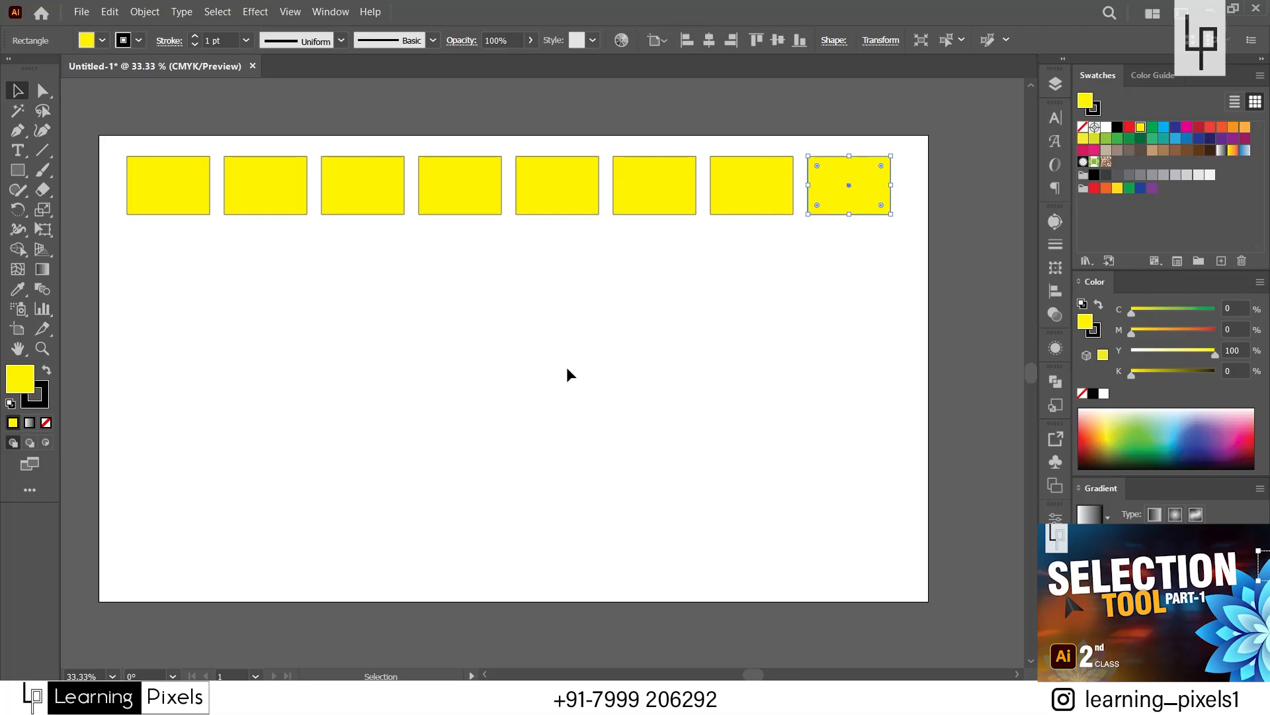
Delete the seven copies from the row and select the remaining first rectangle.
{"action": "left_click_drag", "start_coordinate": [947, 126], "coordinate": [222, 278]}
{"action": "key", "text": "Delete"}
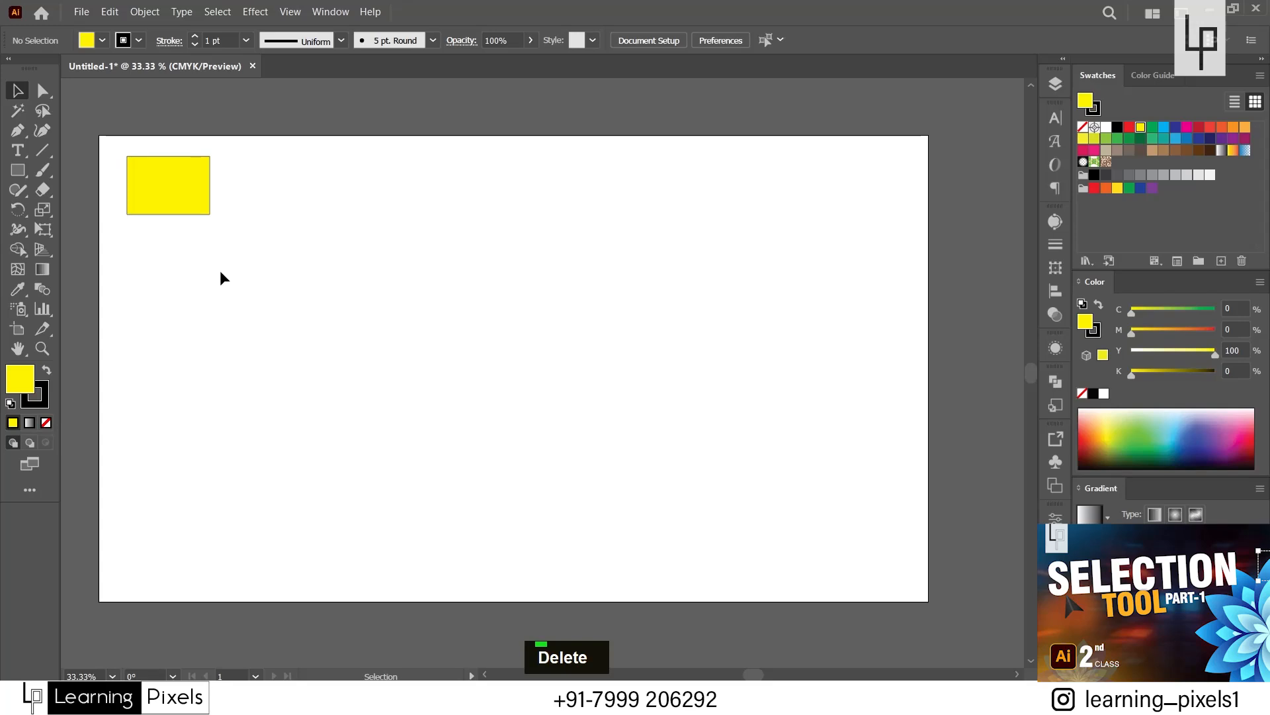
{"action": "left_click", "coordinate": [180, 191]}
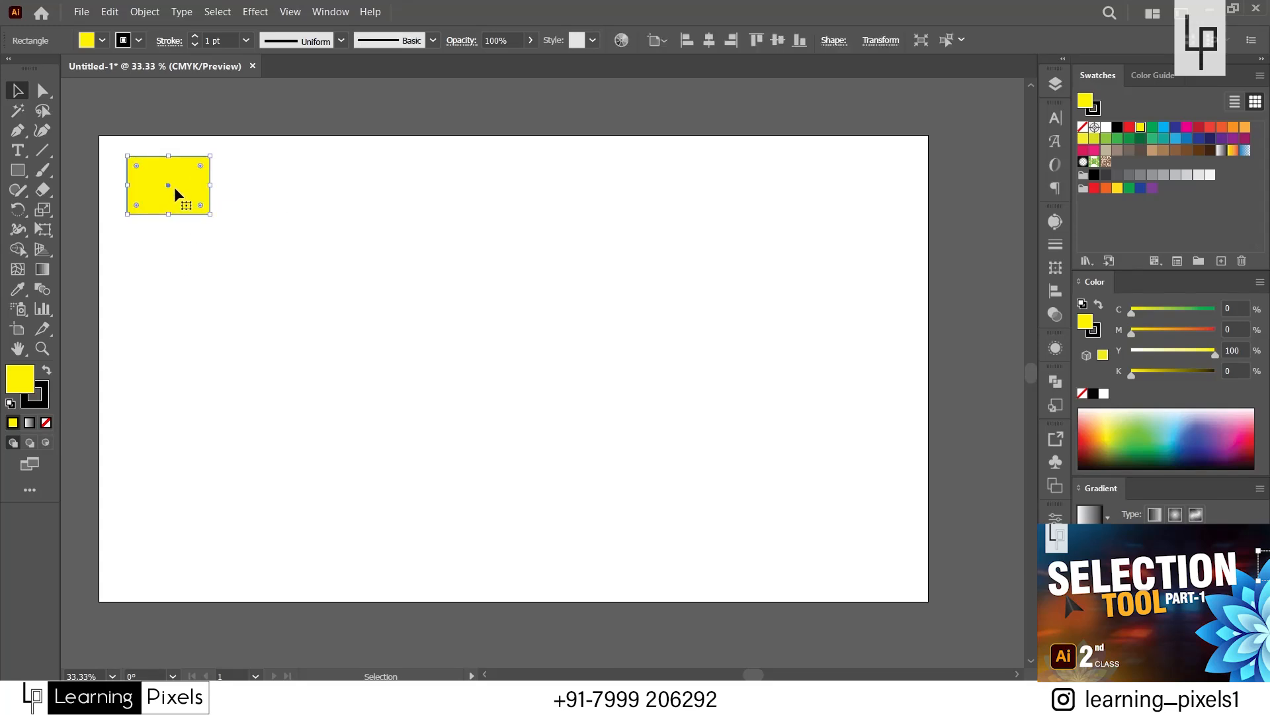
Duplicate the rectangle diagonally down to the right, overlapping the original, and repeat with Transform Again to form a staircase of ten.
{"action": "left_click_drag", "start_coordinate": [173, 189], "coordinate": [231, 214]}
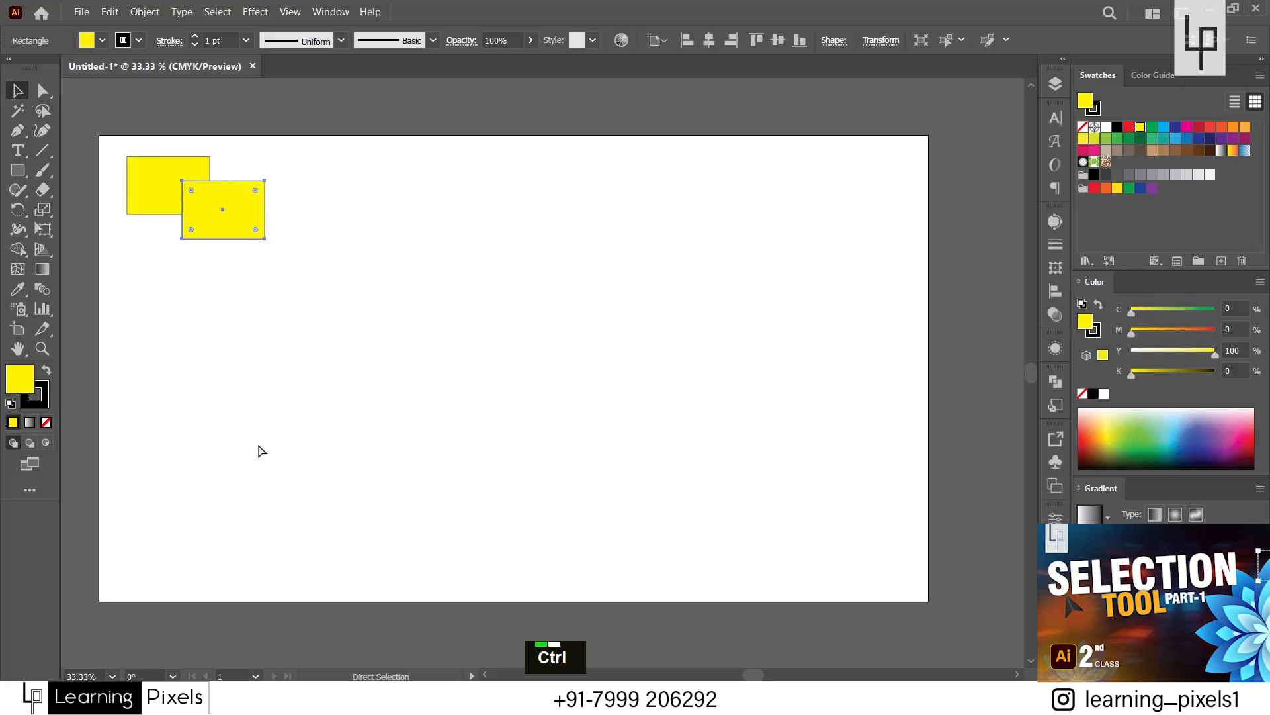
{"action": "key", "text": "ctrl+d"}
{"action": "key", "text": "ctrl+d"}
{"action": "key", "text": "ctrl+d"}
{"action": "key", "text": "ctrl+d"}
{"action": "key", "text": "ctrl+d"}
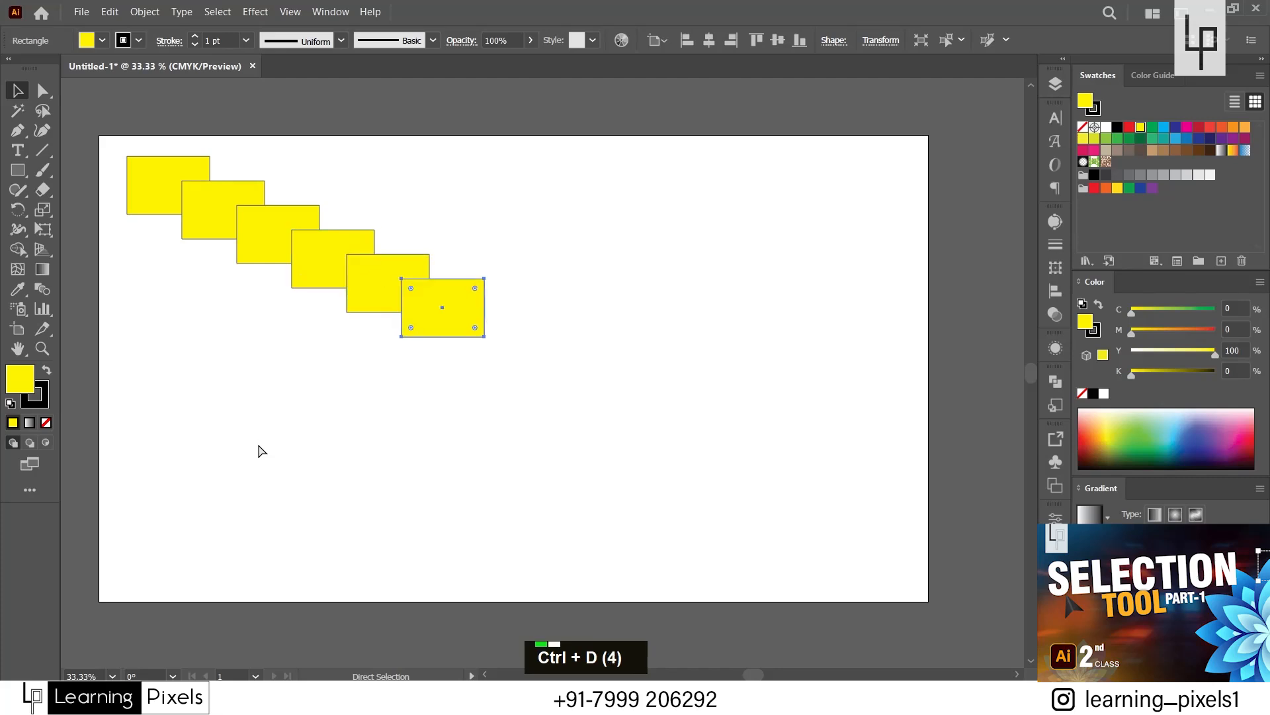
{"action": "key", "text": "ctrl+d"}
{"action": "key", "text": "ctrl+d"}
{"action": "key", "text": "ctrl+d"}
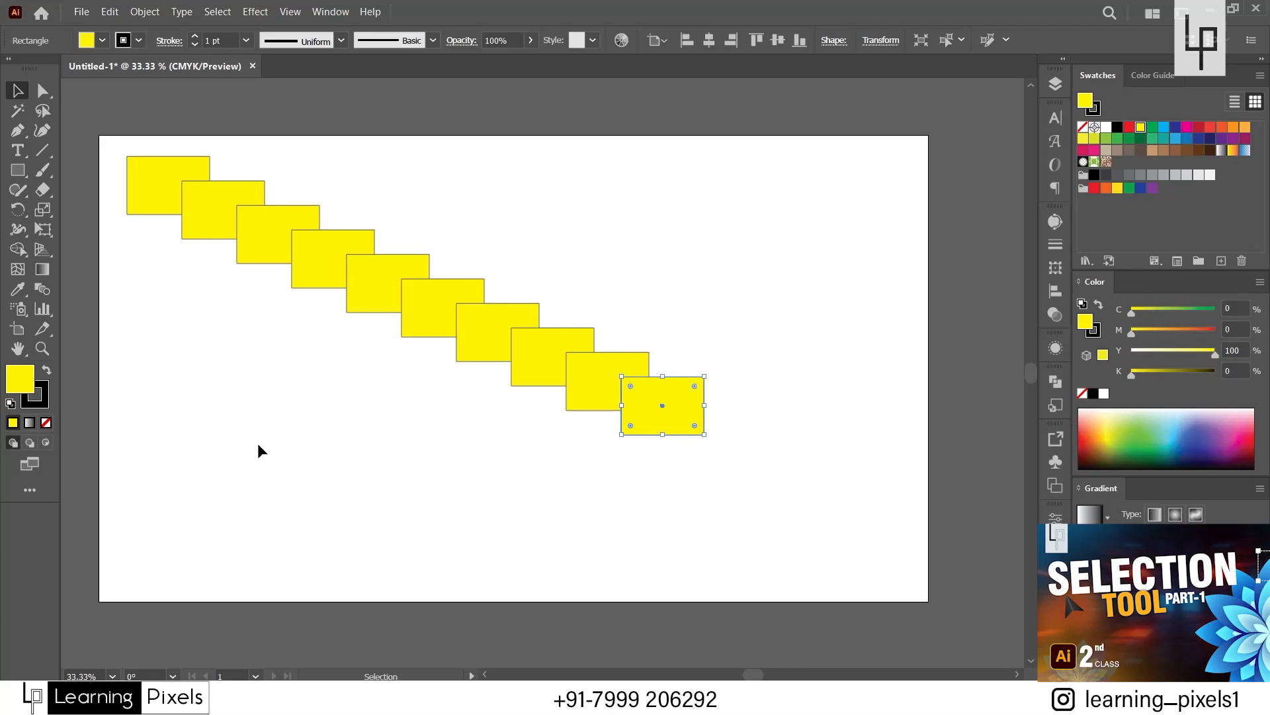
{"action": "left_click", "coordinate": [434, 489]}
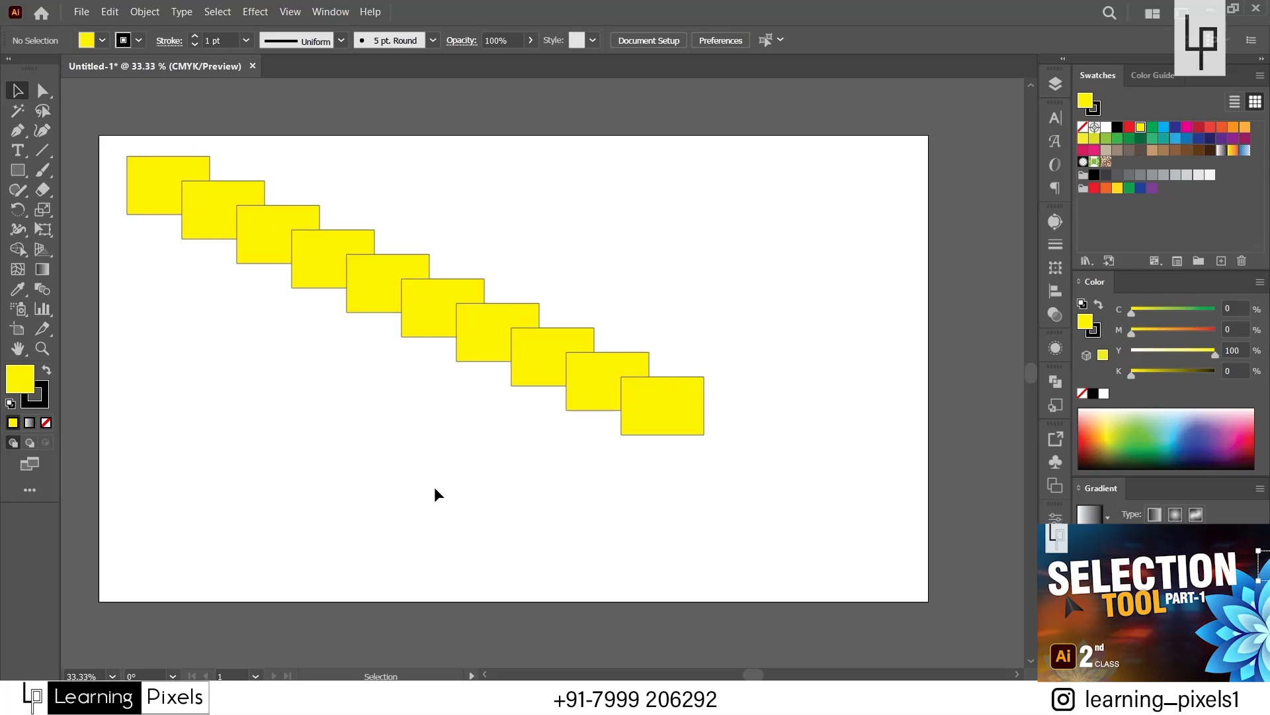
{"action": "left_click_drag", "start_coordinate": [99, 119], "coordinate": [742, 470]}
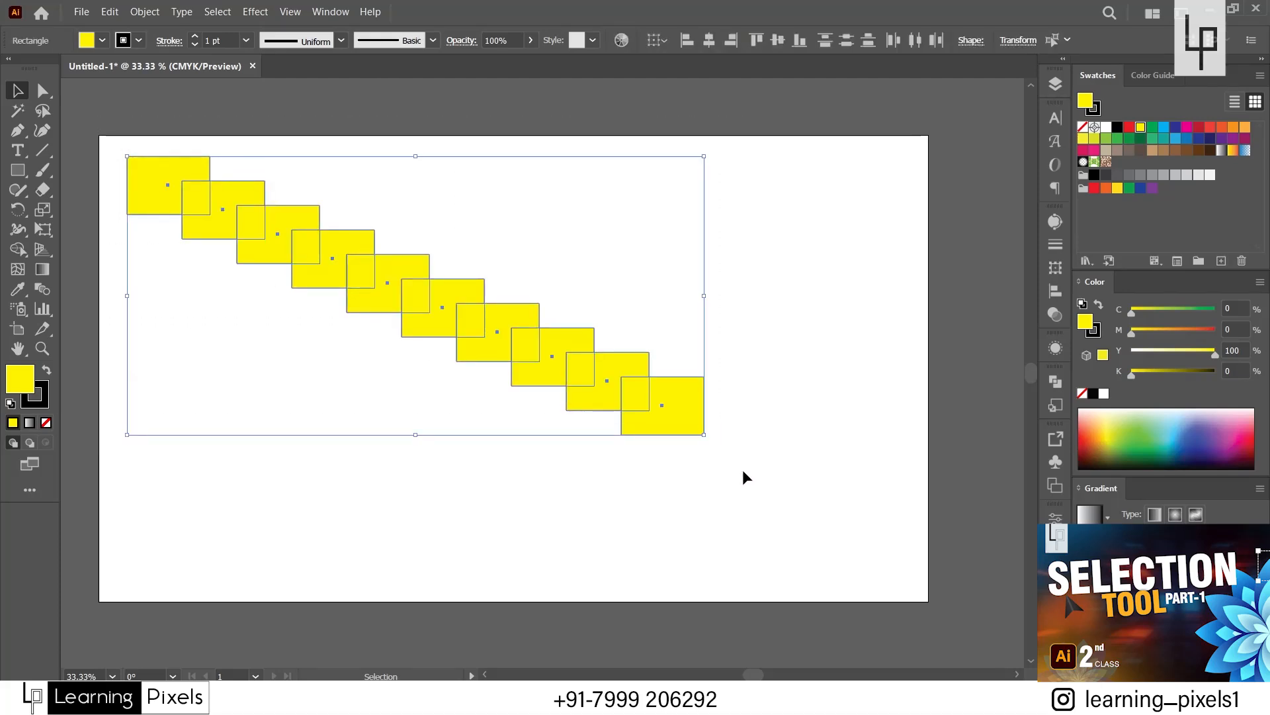
{"action": "left_click", "coordinate": [743, 470]}
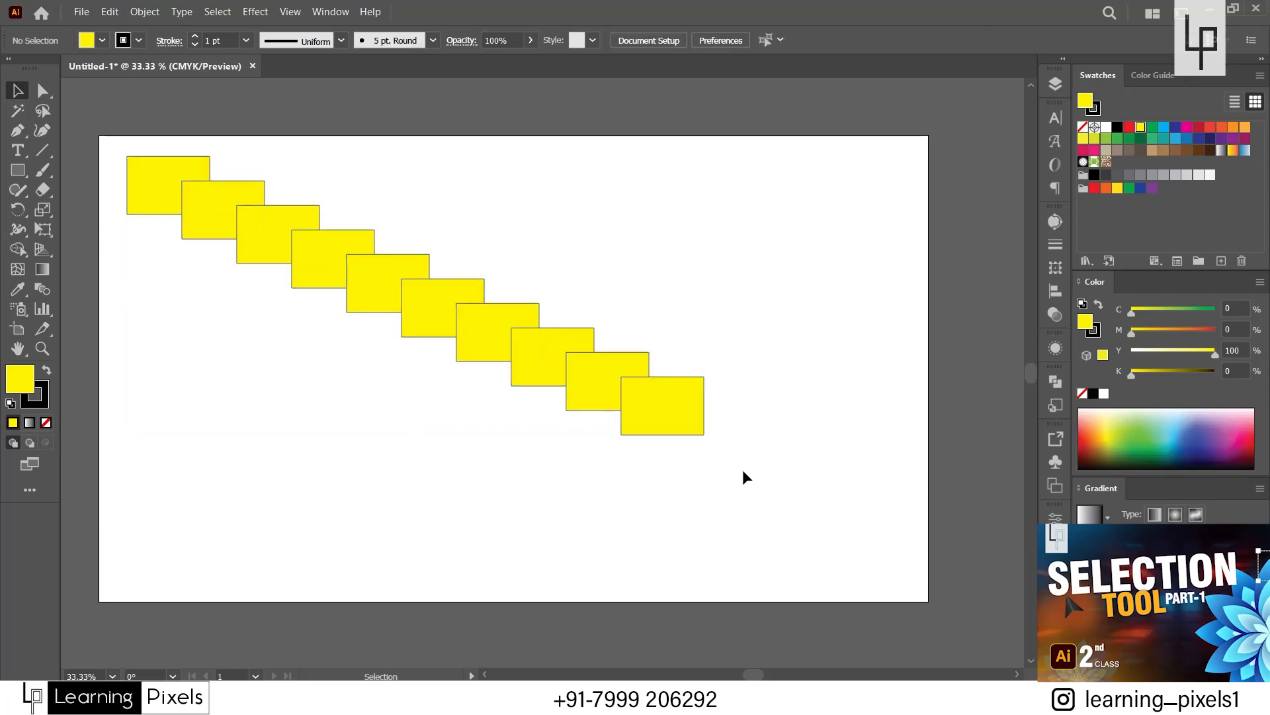
Draw a large pink-filled rectangle below the staircase and place copies at the artboard's upper-right corner and lower middle.
{"action": "left_click", "coordinate": [17, 172]}
{"action": "left_click_drag", "start_coordinate": [139, 442], "coordinate": [349, 593]}
{"action": "left_click", "coordinate": [16, 91]}
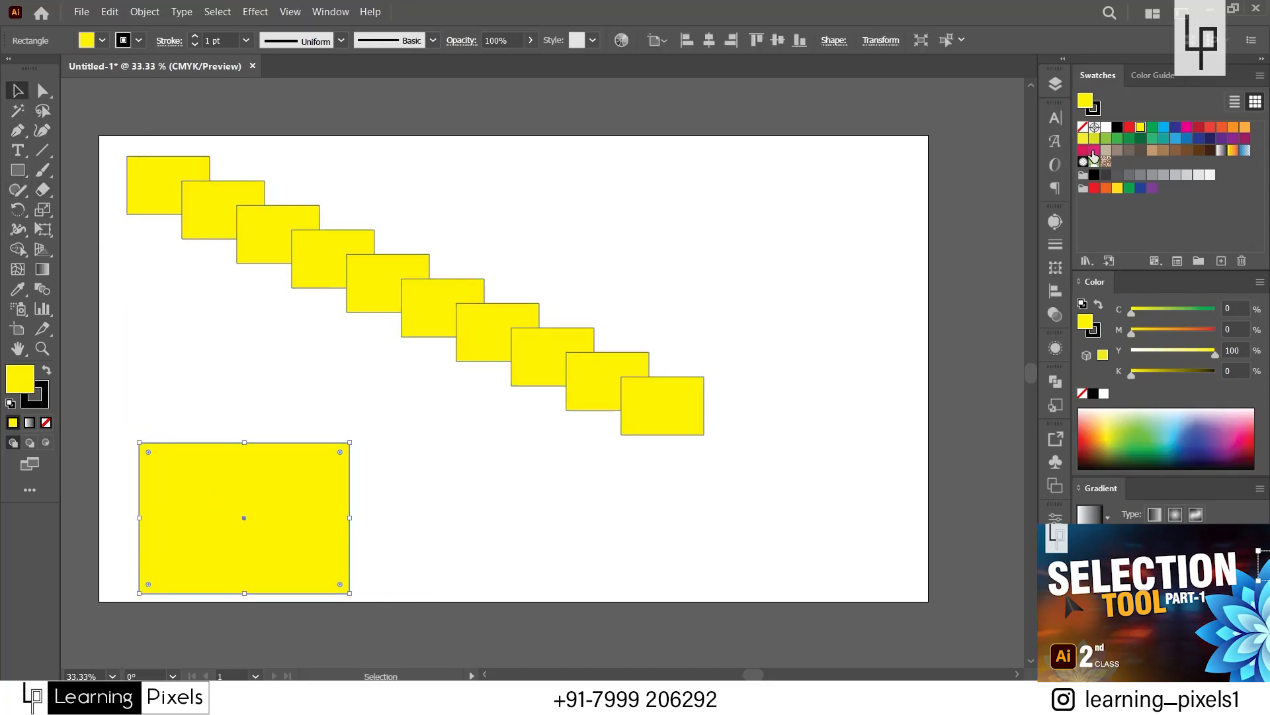
{"action": "left_click", "coordinate": [1094, 151]}
{"action": "left_click", "coordinate": [515, 529]}
{"action": "left_click_drag", "start_coordinate": [291, 536], "coordinate": [578, 577]}
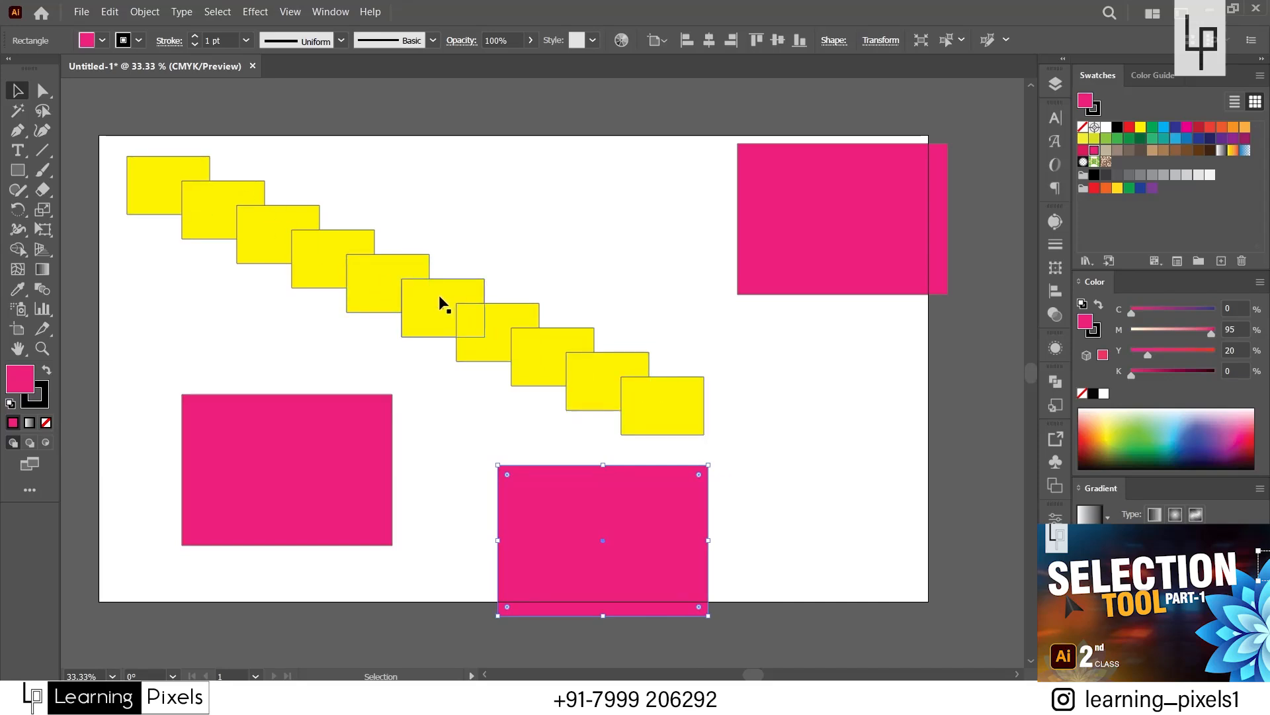
Move the sixth yellow rectangle up on its own and undo that, and place the lower-left pink rectangle over the staircase.
{"action": "left_click_drag", "start_coordinate": [443, 304], "coordinate": [447, 276]}
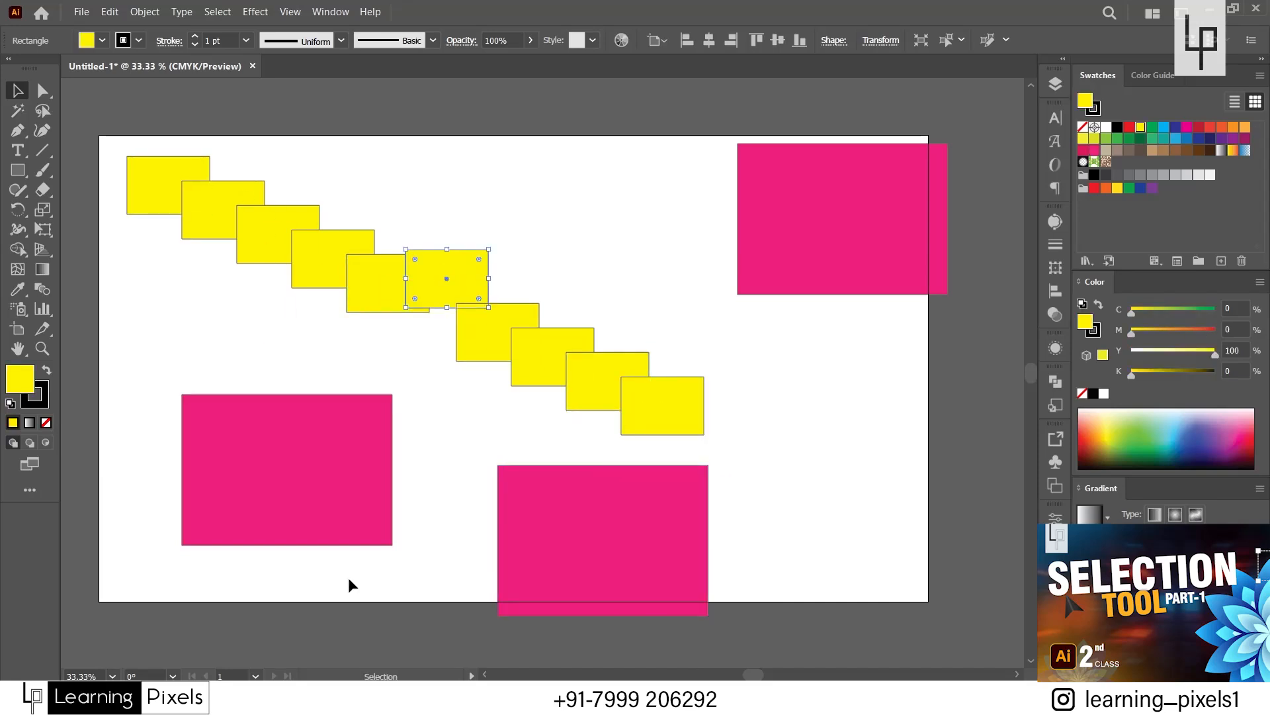
{"action": "key", "text": "ctrl+z"}
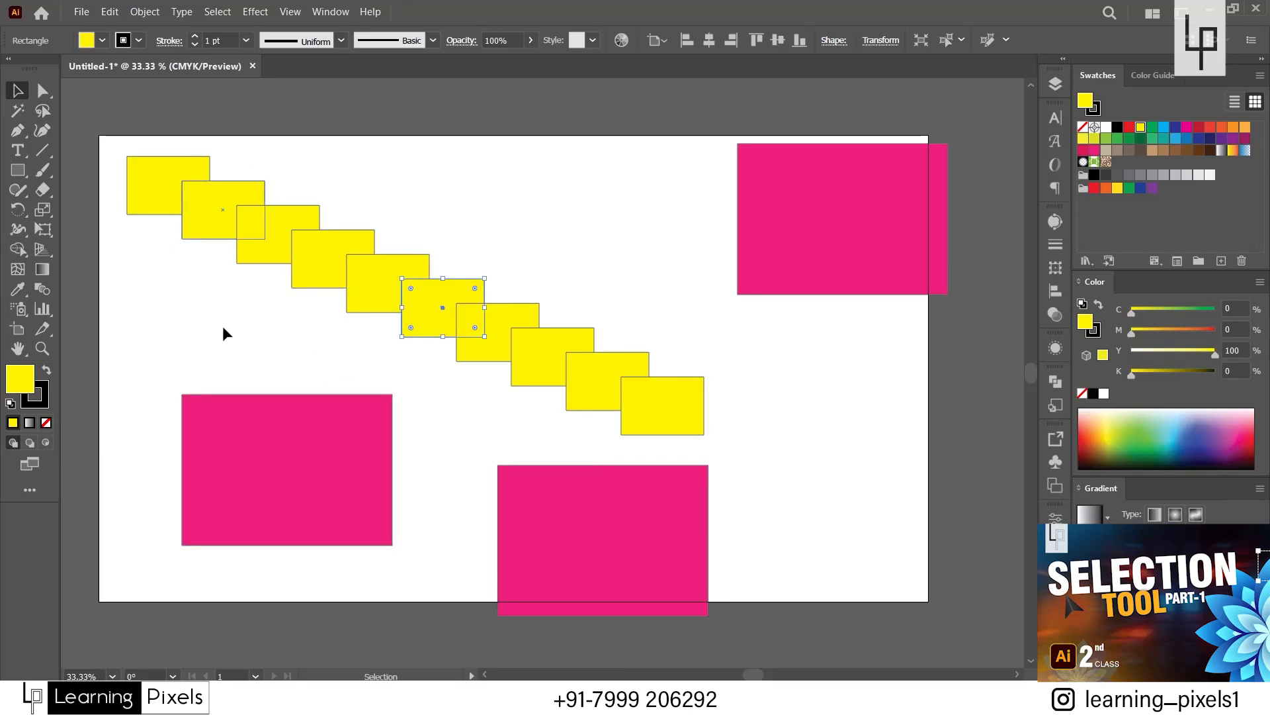
{"action": "left_click_drag", "start_coordinate": [304, 526], "coordinate": [395, 380]}
{"action": "left_click", "coordinate": [361, 529]}
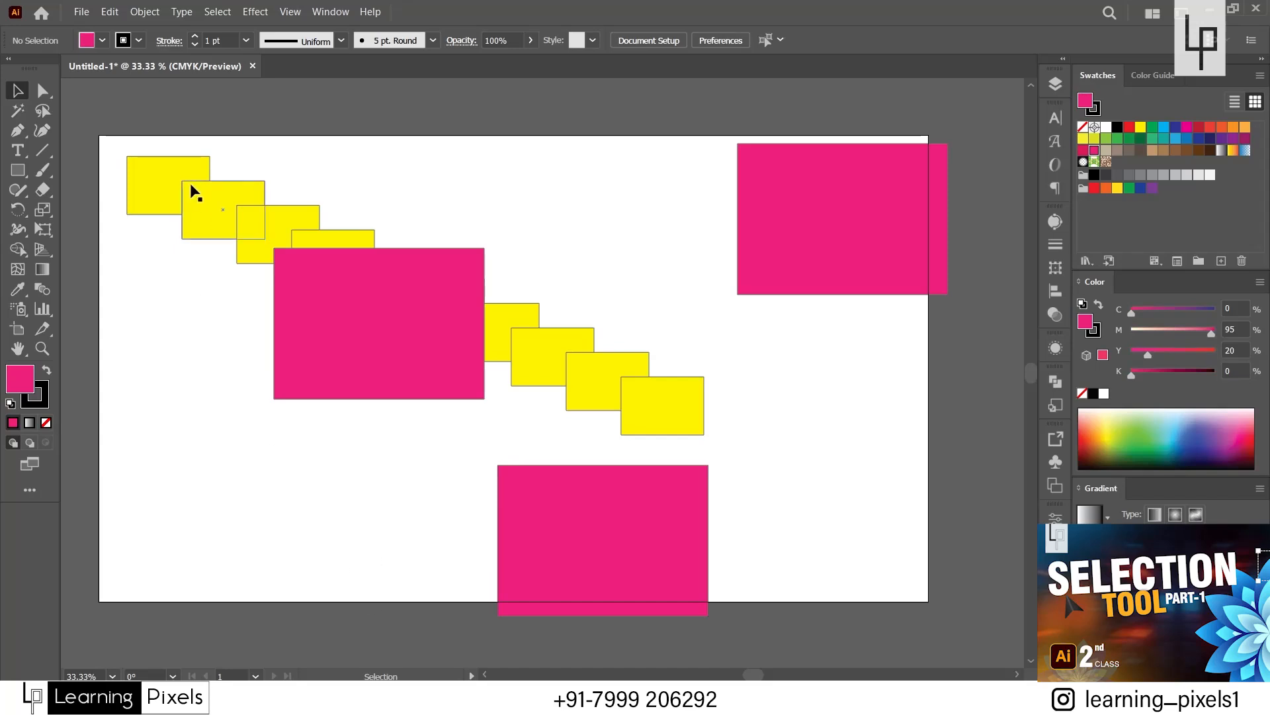
Select the whole yellow staircase together with the overlapping pink rectangle, and remove the pink rectangle from the selection.
{"action": "double_click", "coordinate": [245, 228]}
{"action": "left_click", "coordinate": [278, 228]}
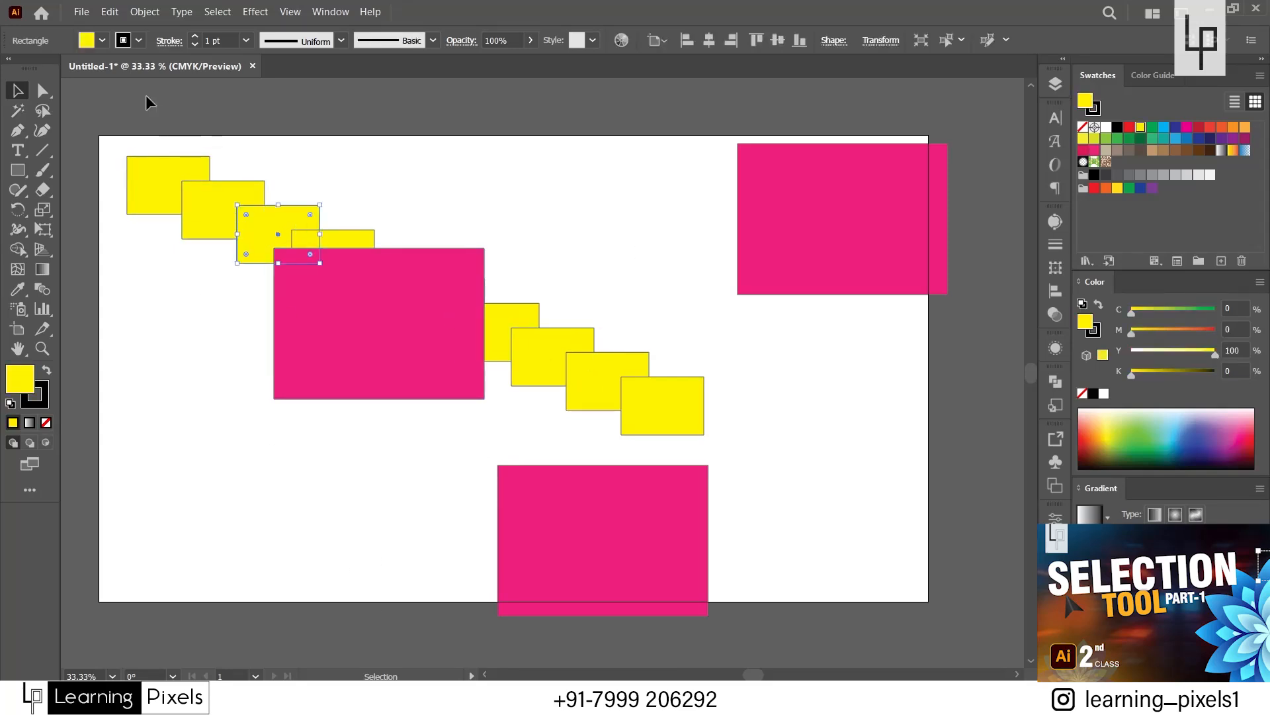
{"action": "left_click_drag", "start_coordinate": [145, 94], "coordinate": [673, 407]}
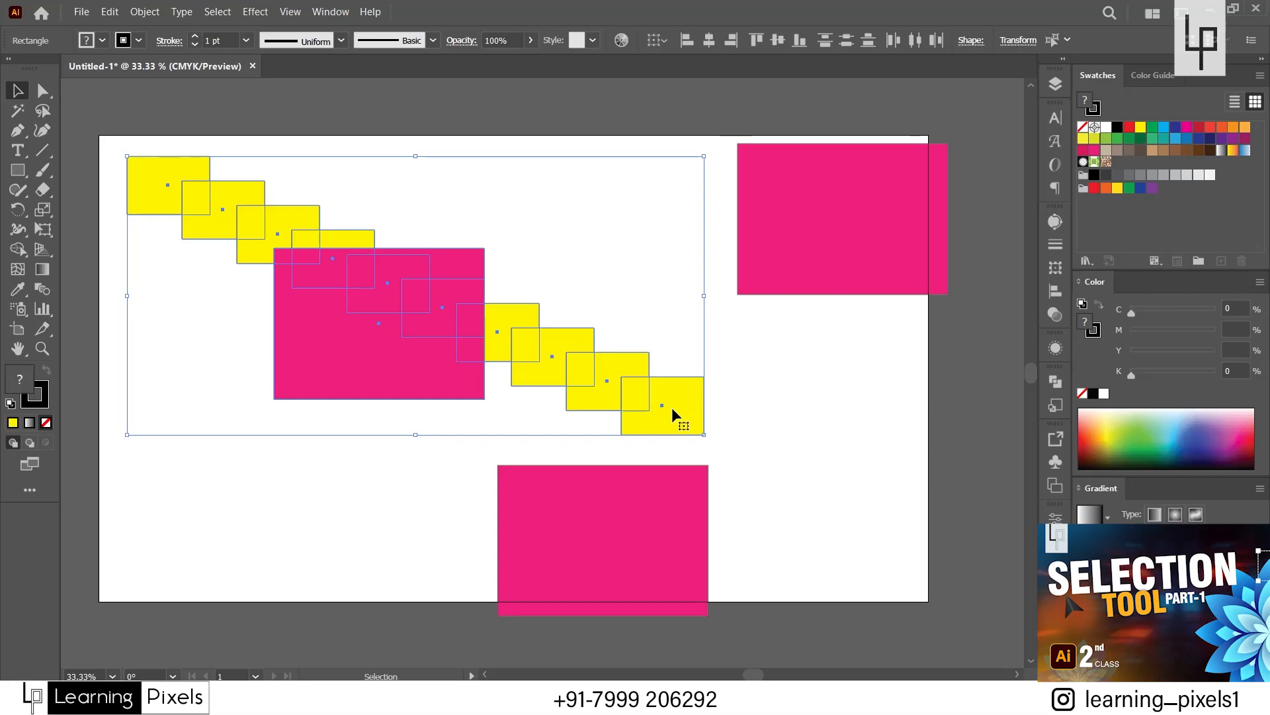
{"action": "key", "text": "shift"}
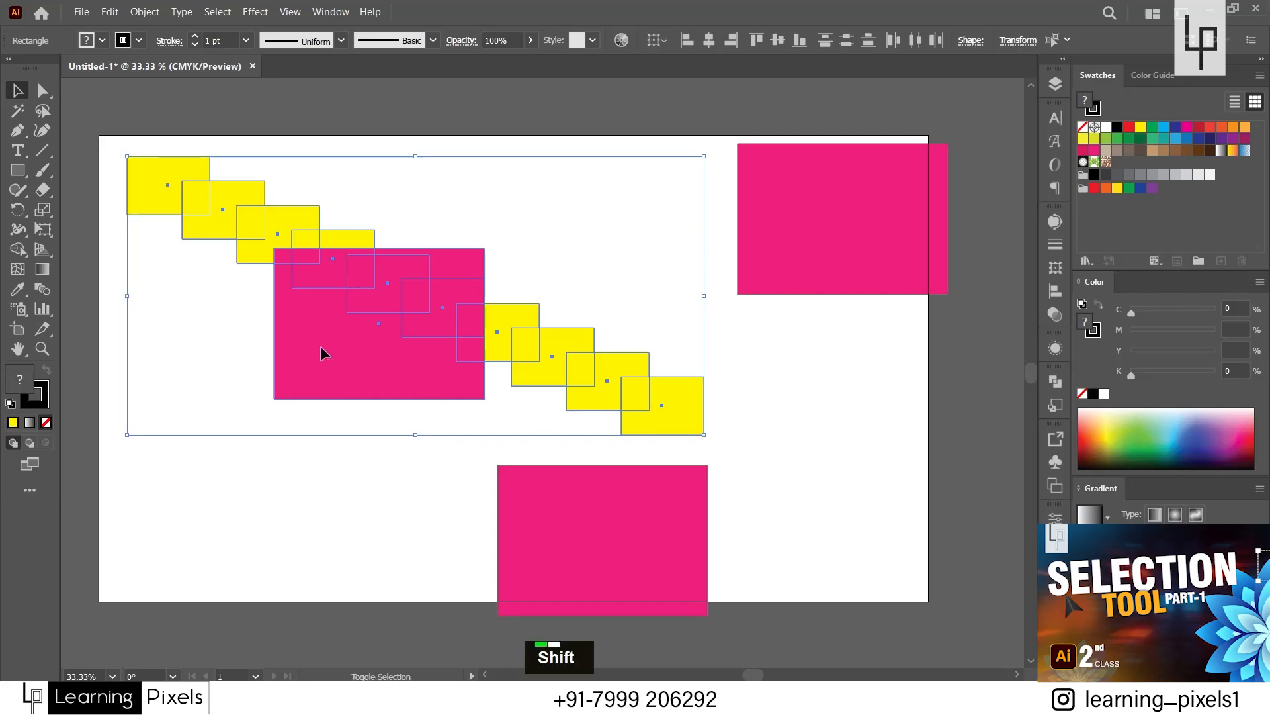
{"action": "left_click", "coordinate": [320, 346], "text": "shift"}
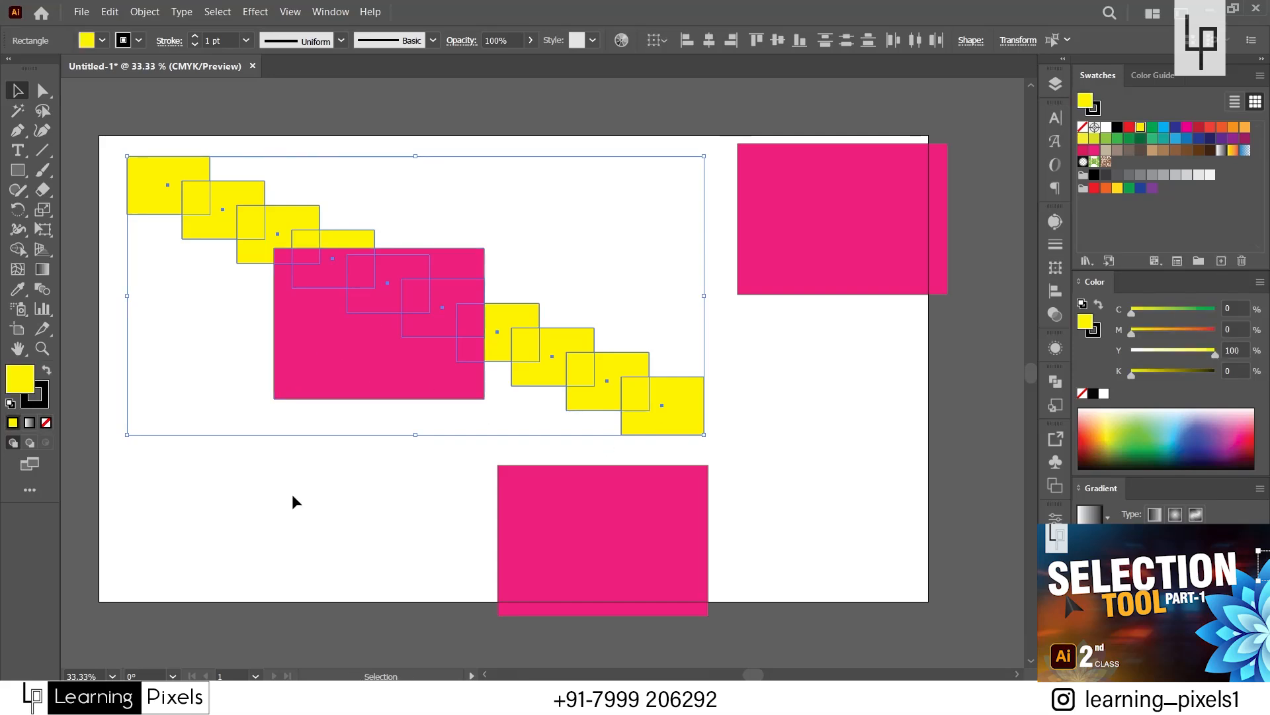
Move the overlapping pink rectangle back to the artboard's lower-left area, clear of the staircase, and deselect it.
{"action": "left_click", "coordinate": [293, 469]}
{"action": "left_click_drag", "start_coordinate": [378, 377], "coordinate": [236, 549]}
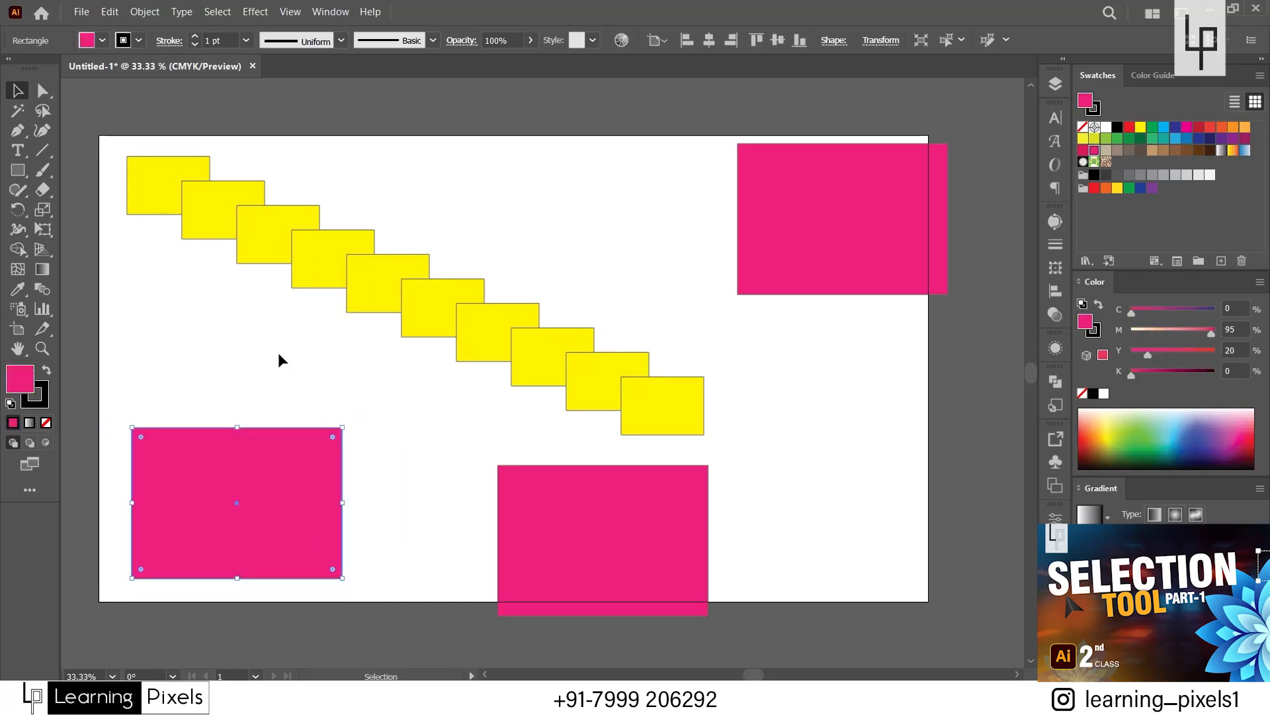
{"action": "left_click", "coordinate": [454, 197]}
Select all ten yellow staircase rectangles and group them.
{"action": "left_click_drag", "start_coordinate": [96, 121], "coordinate": [640, 401]}
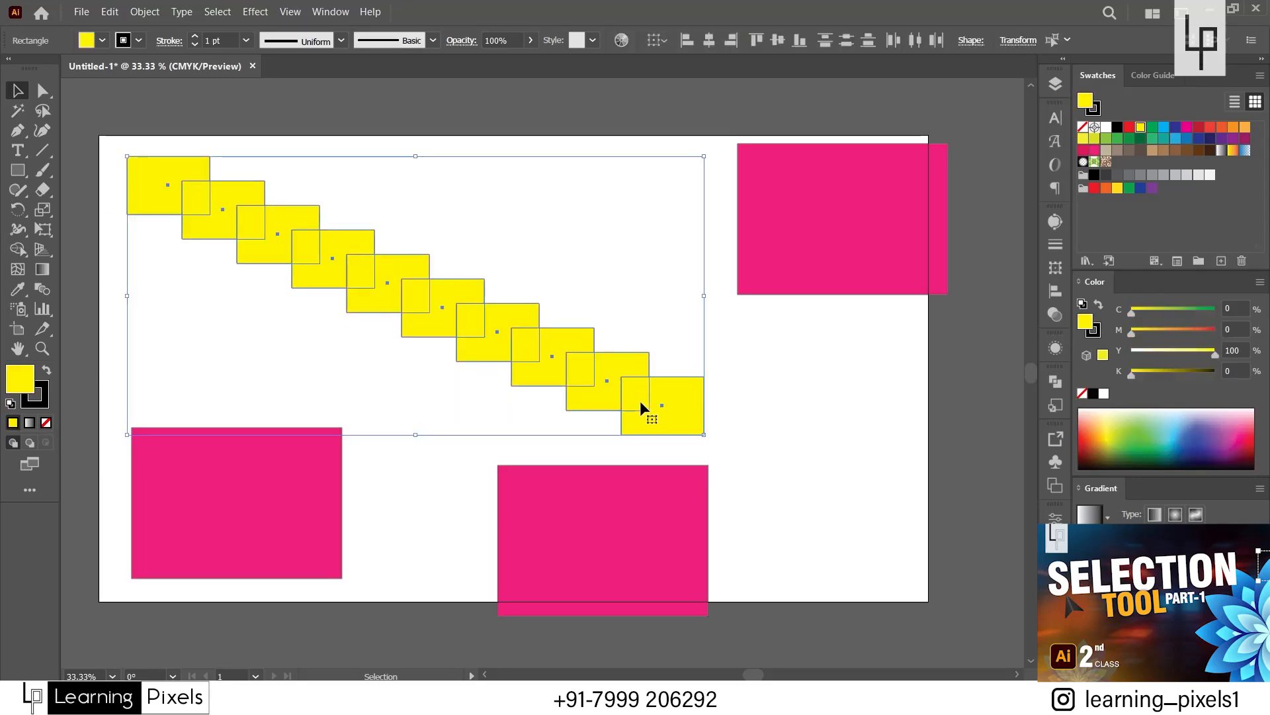
{"action": "right_click", "coordinate": [640, 399]}
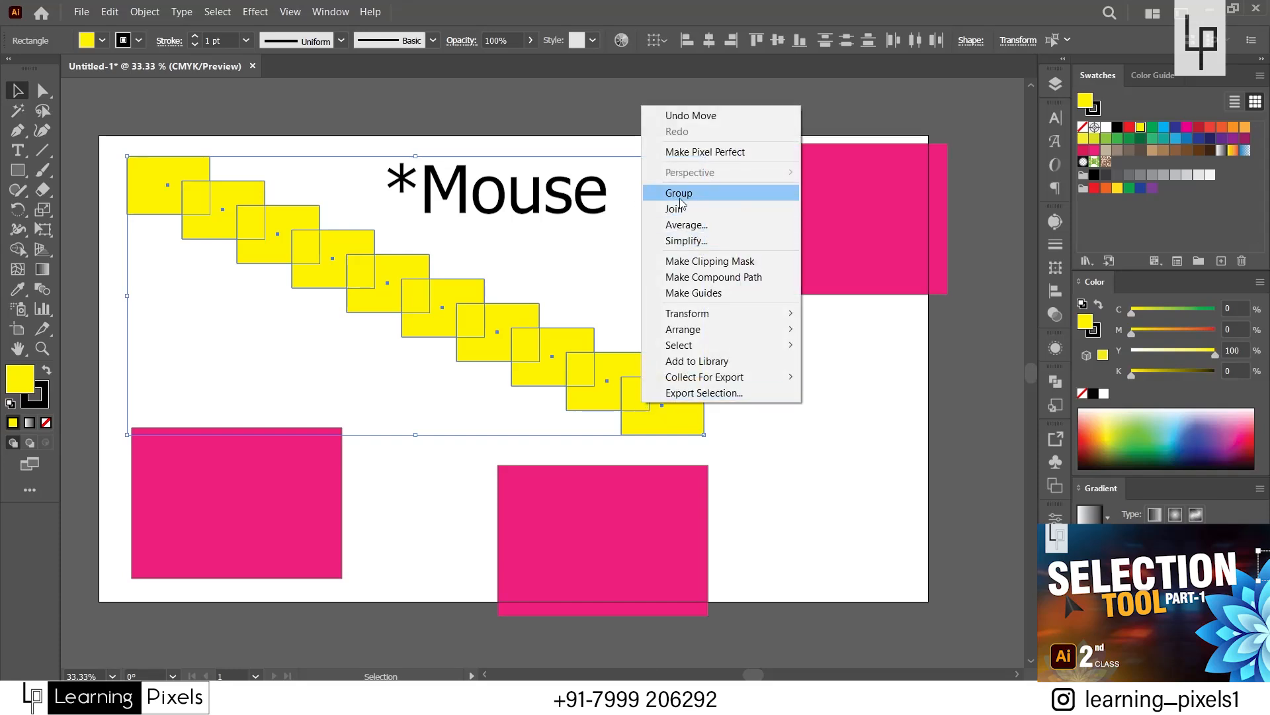
{"action": "left_click", "coordinate": [526, 335]}
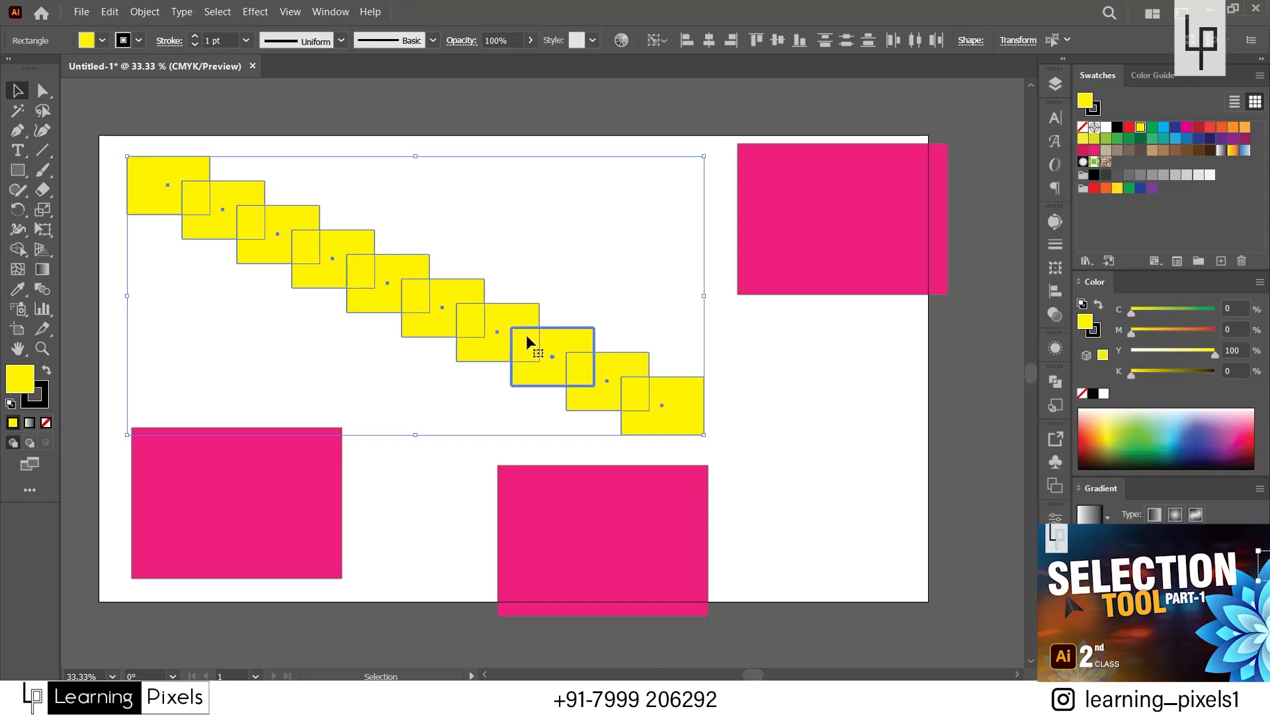
{"action": "key", "text": "ctrl"}
{"action": "key", "text": "ctrl+g"}
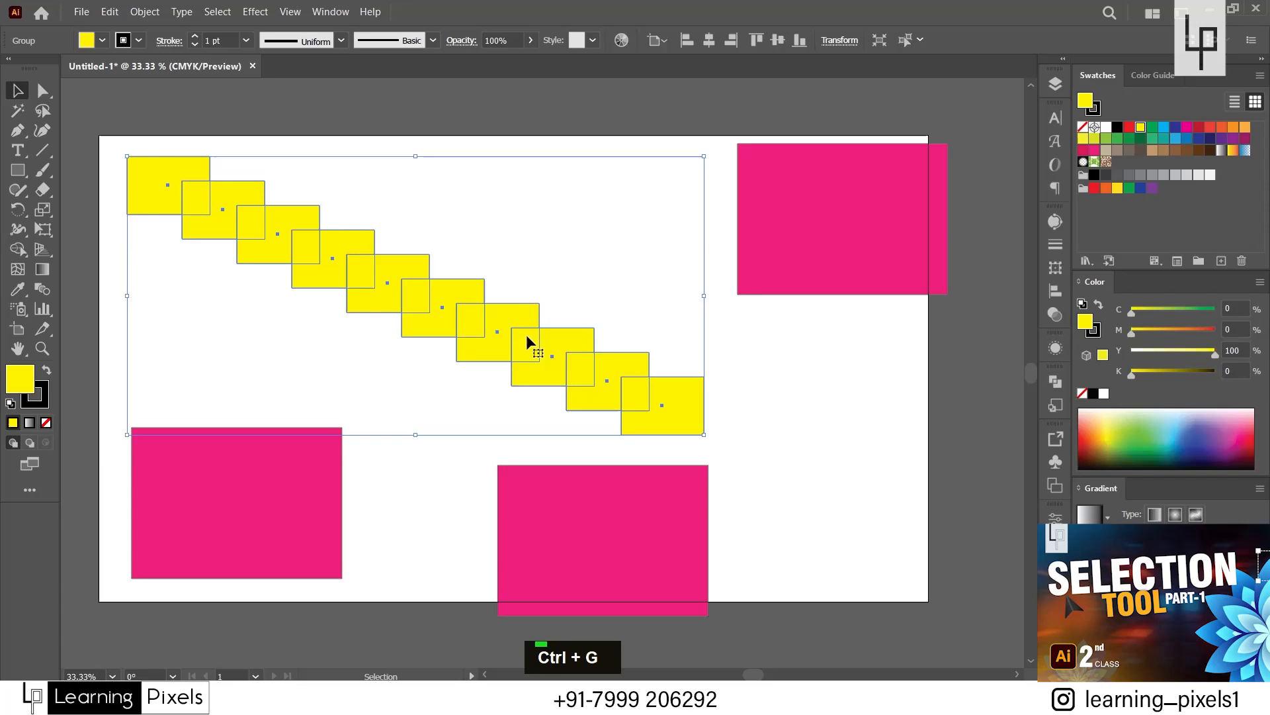
Move the grouped yellow staircase around as one object, leaving it slightly higher near the artboard's top edge.
{"action": "left_click", "coordinate": [261, 312]}
{"action": "double_click", "coordinate": [348, 301]}
{"action": "mouse_move", "coordinate": [358, 270]}
{"action": "left_mouse_down"}
{"action": "mouse_move", "coordinate": [390, 264]}
{"action": "mouse_move", "coordinate": [367, 284]}
{"action": "left_mouse_up"}
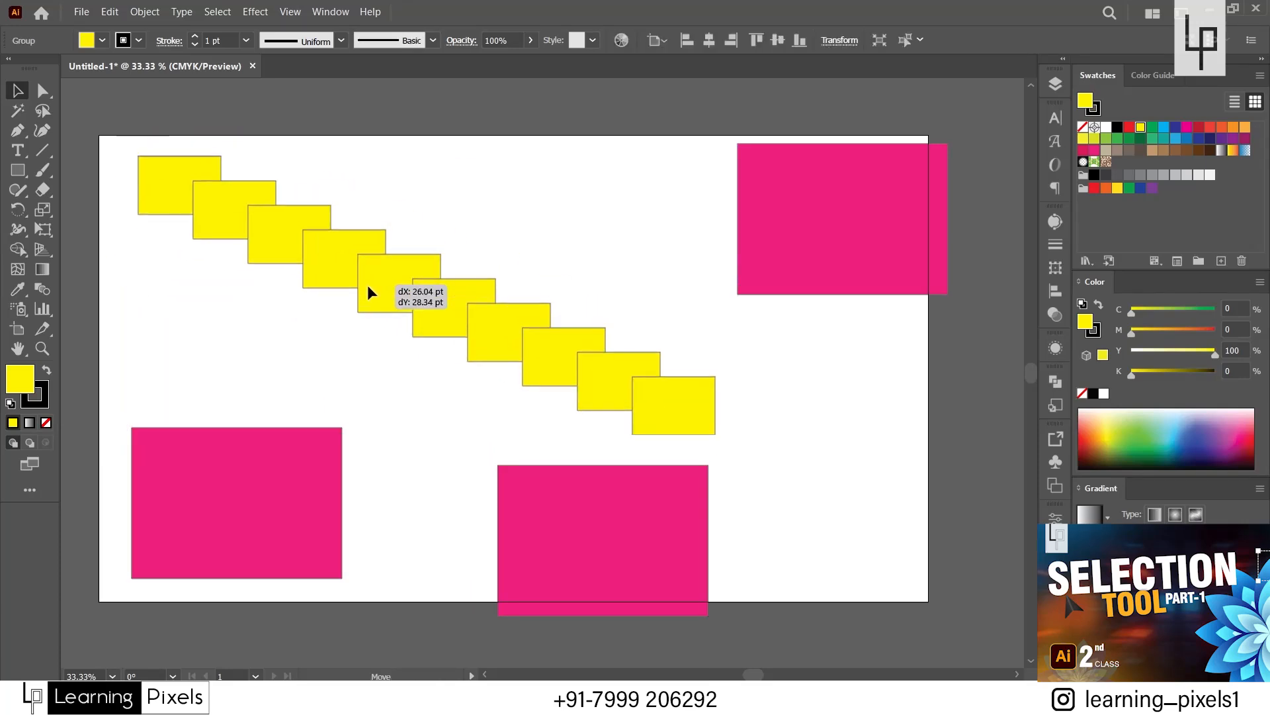
{"action": "left_click", "coordinate": [773, 444]}
{"action": "left_click_drag", "start_coordinate": [688, 437], "coordinate": [674, 418]}
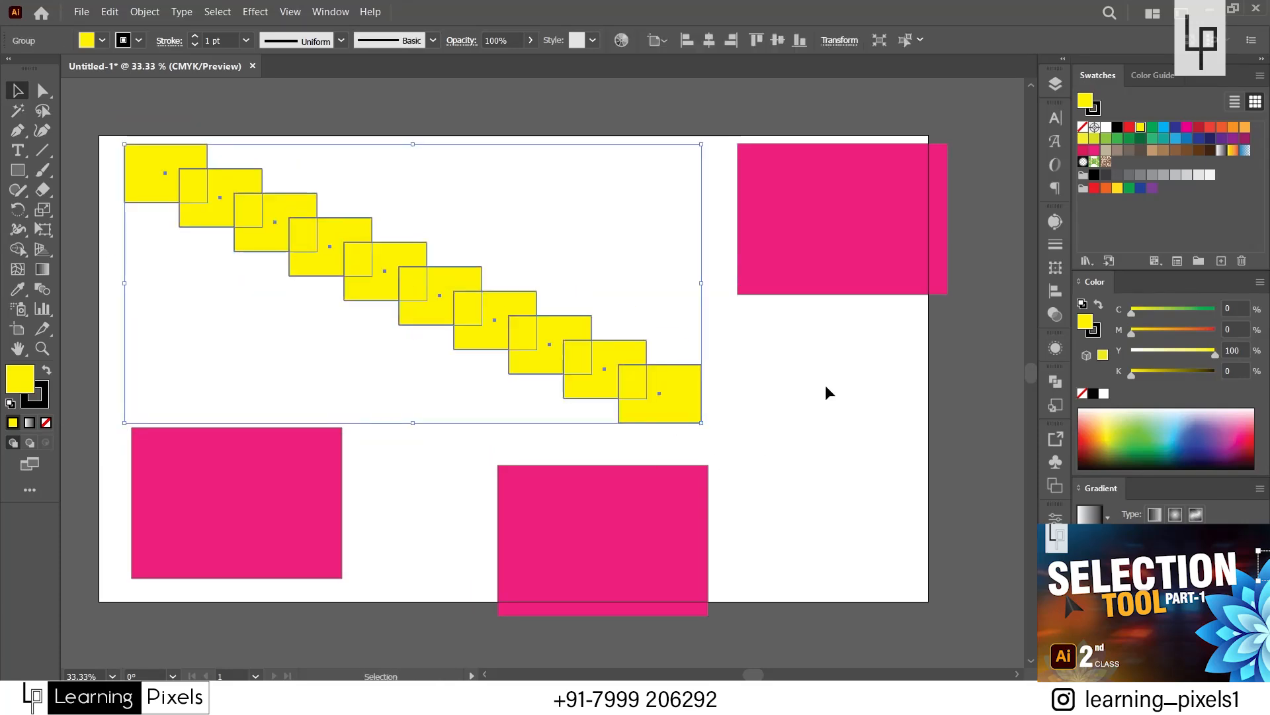
Fill the grouped staircase with green, about C 81, M 20, Y 100, K 7, and set its stroke to 11 pt.
{"action": "double_click", "coordinate": [18, 377]}
{"action": "left_click_drag", "start_coordinate": [1012, 385], "coordinate": [1012, 356]}
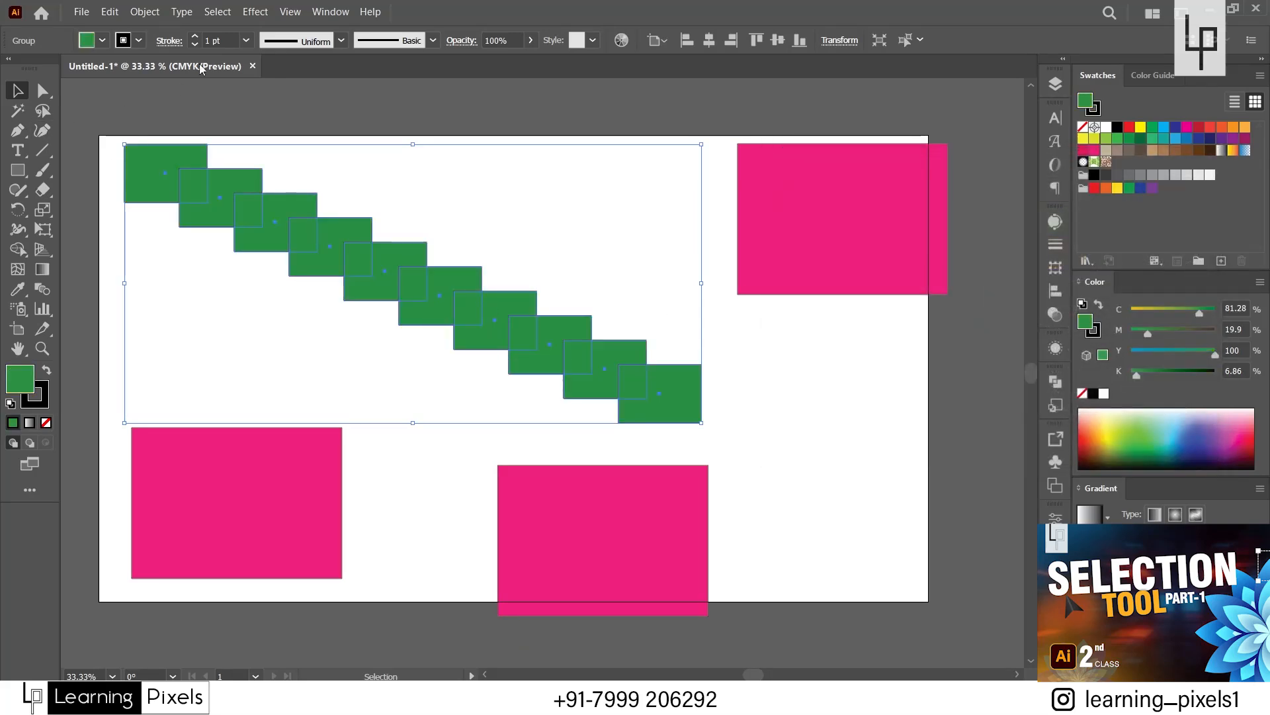
{"action": "scroll", "coordinate": [234, 36], "scroll_direction": "up", "scroll_amount": 10}
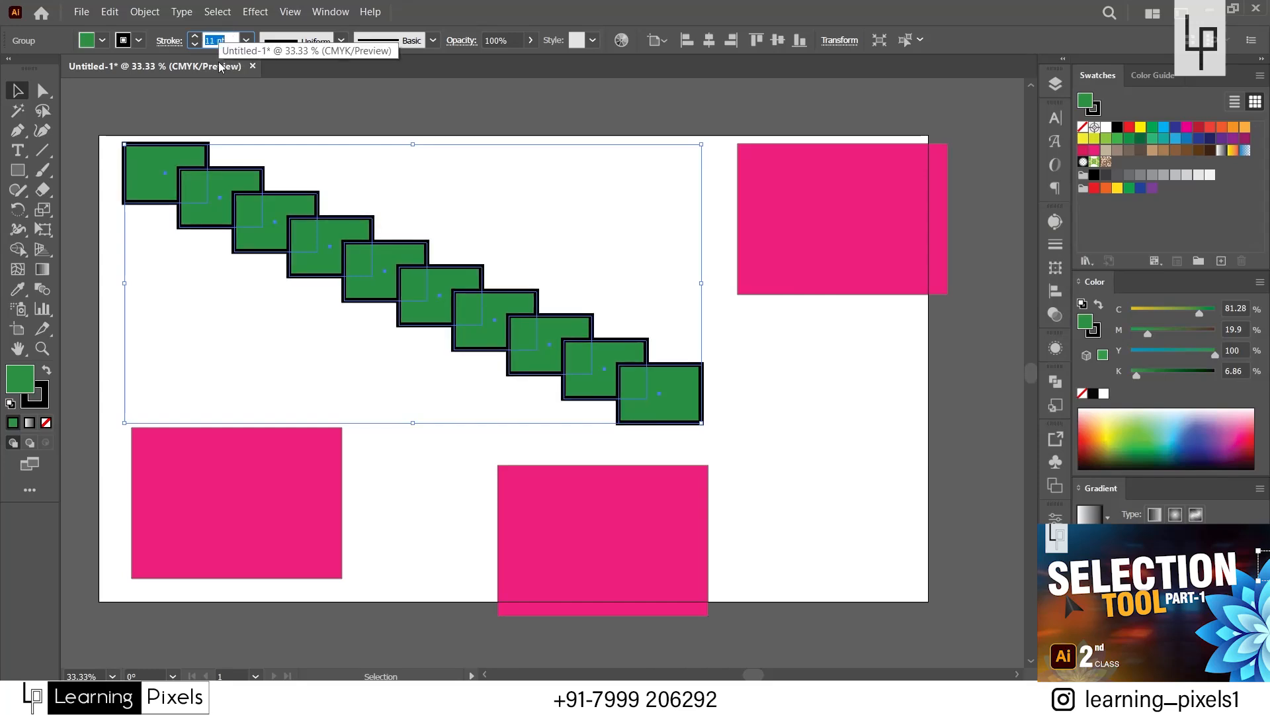
{"action": "left_click", "coordinate": [18, 170]}
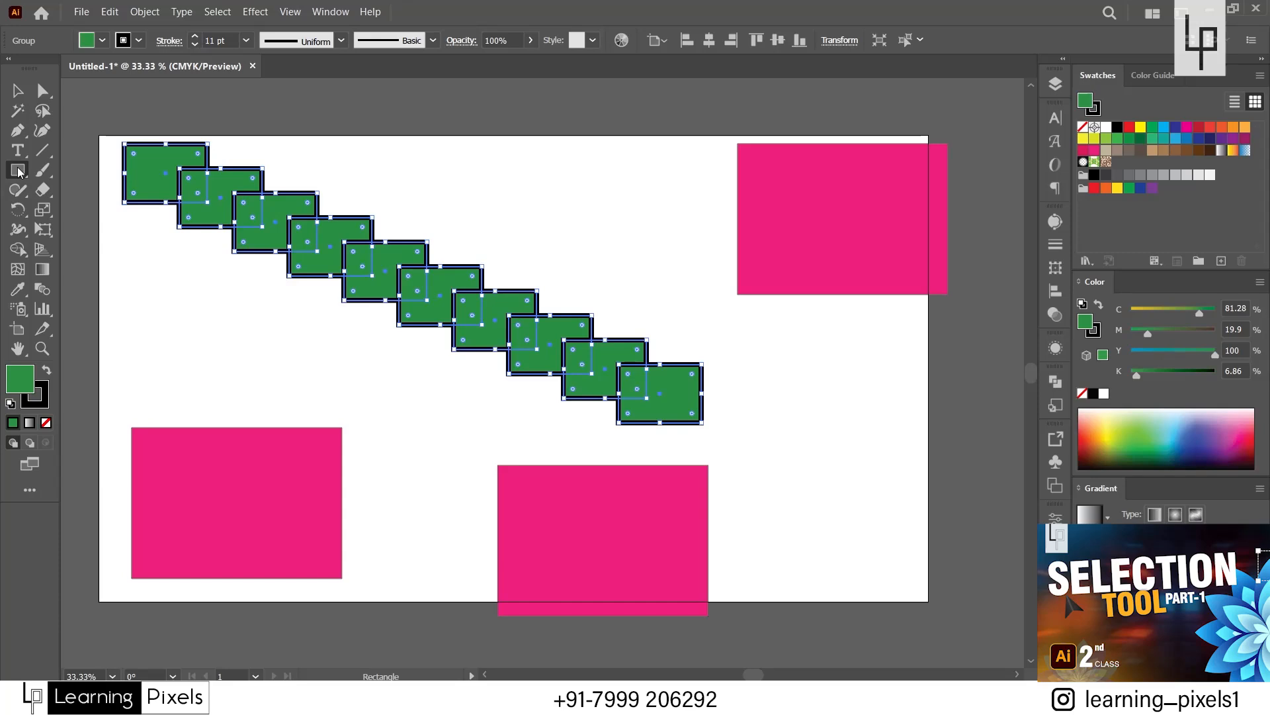
{"action": "left_click", "coordinate": [241, 321]}
{"action": "left_click", "coordinate": [294, 261]}
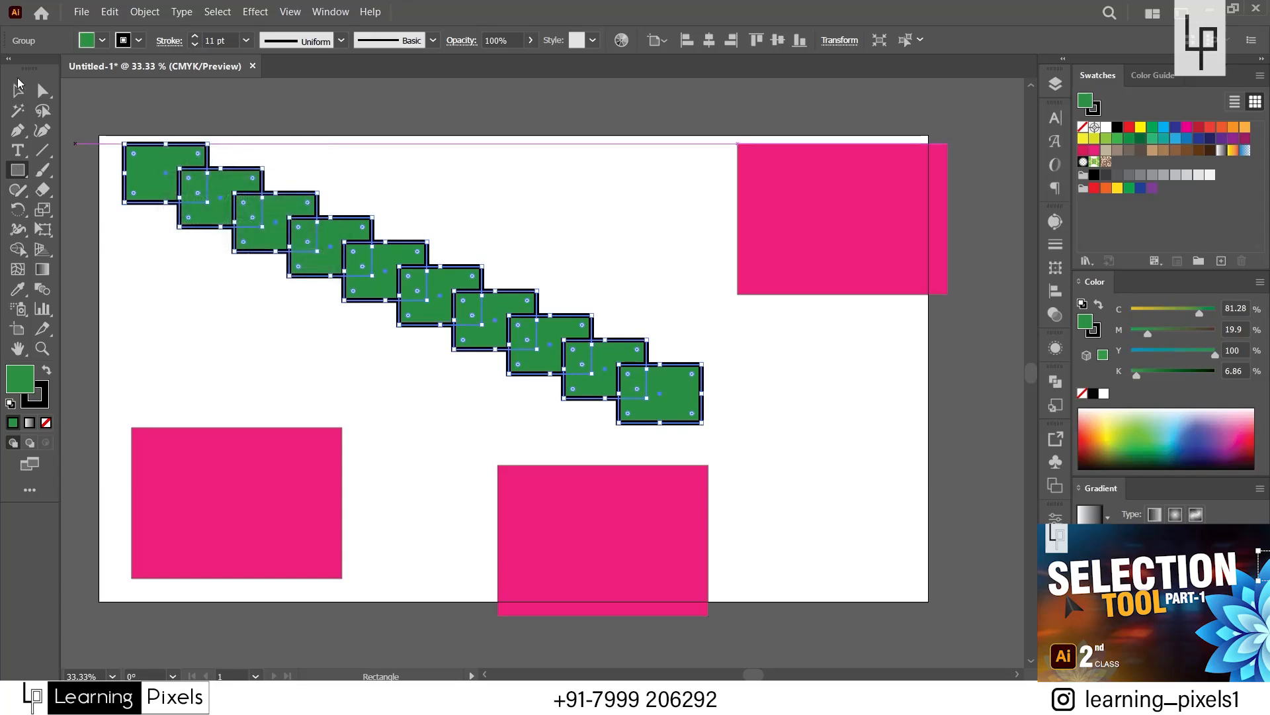
{"action": "left_click", "coordinate": [18, 91]}
Move the green group slightly down to the right, scale it proportionally to about two-thirds of its size, and deselect it.
{"action": "double_click", "coordinate": [265, 352]}
{"action": "mouse_move", "coordinate": [444, 307]}
{"action": "left_mouse_down"}
{"action": "mouse_move", "coordinate": [427, 373]}
{"action": "mouse_move", "coordinate": [448, 273]}
{"action": "mouse_move", "coordinate": [457, 321]}
{"action": "left_mouse_up"}
{"action": "left_click_drag", "start_coordinate": [718, 435], "coordinate": [521, 342]}
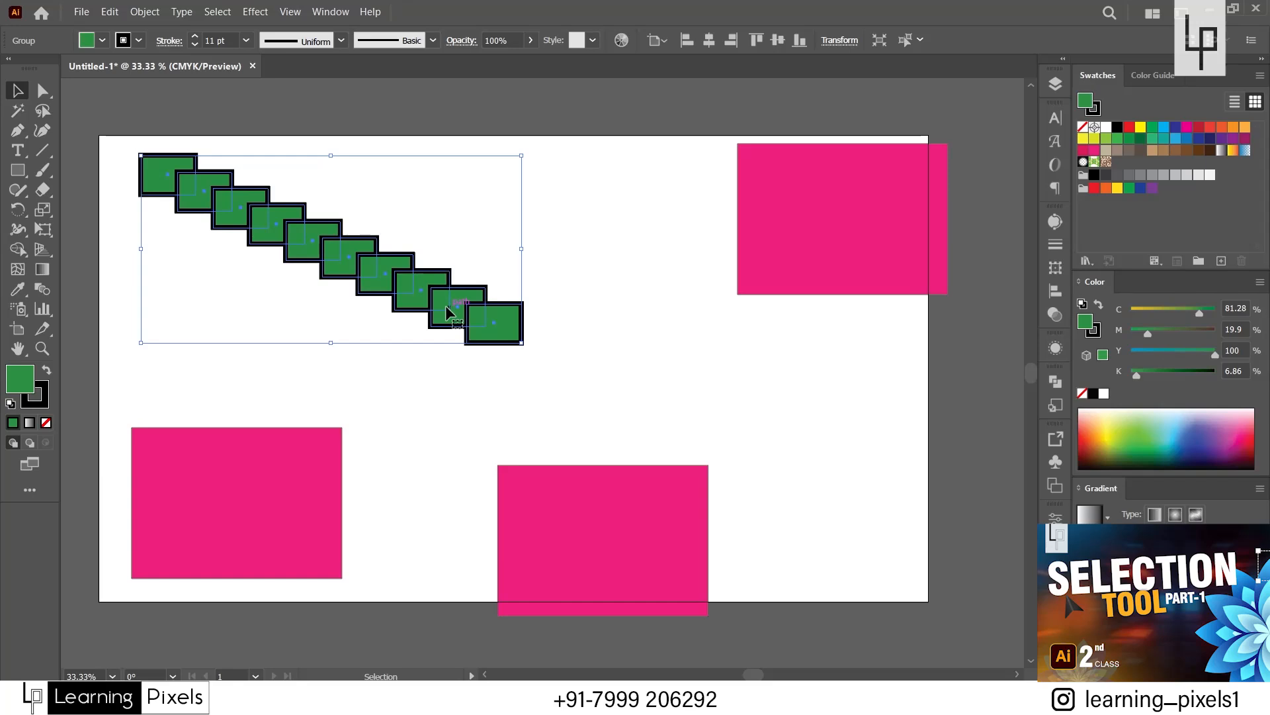
{"action": "left_click", "coordinate": [479, 404]}
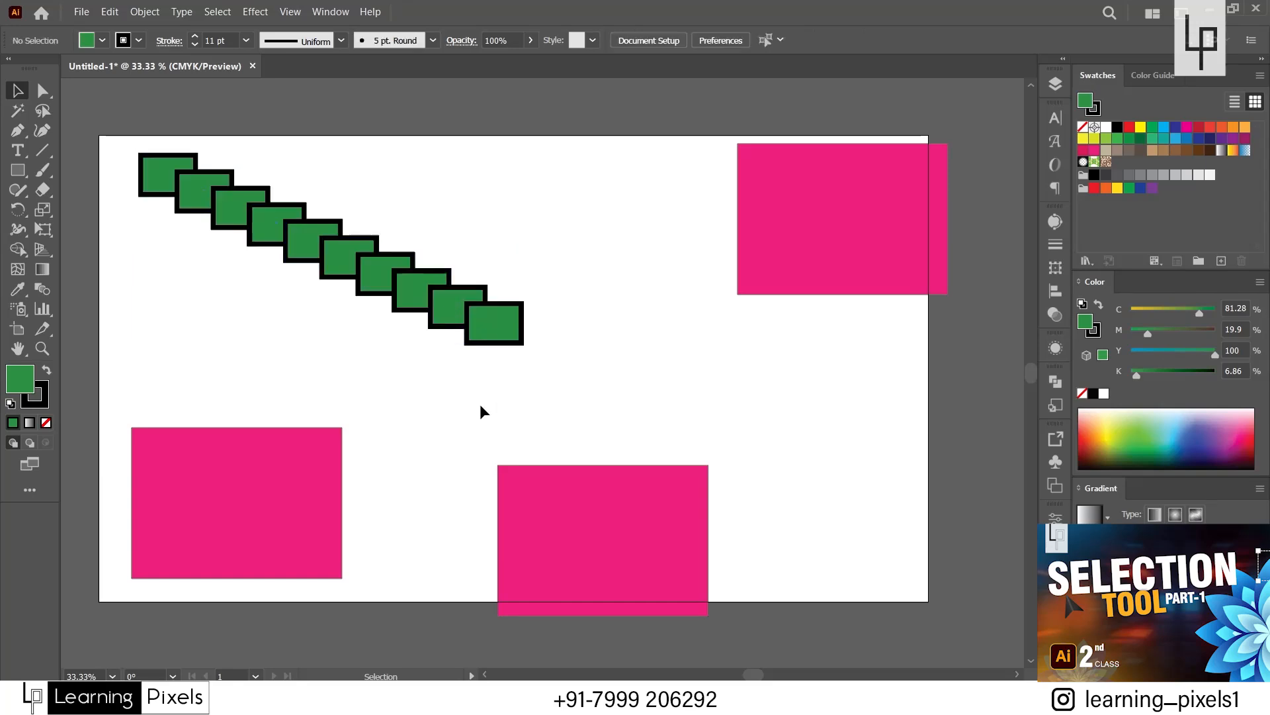
Stretch the green staircase group to about 1.2 times its width and slightly taller, and deselect it.
{"action": "left_click", "coordinate": [497, 340]}
{"action": "left_click_drag", "start_coordinate": [522, 344], "coordinate": [597, 361]}
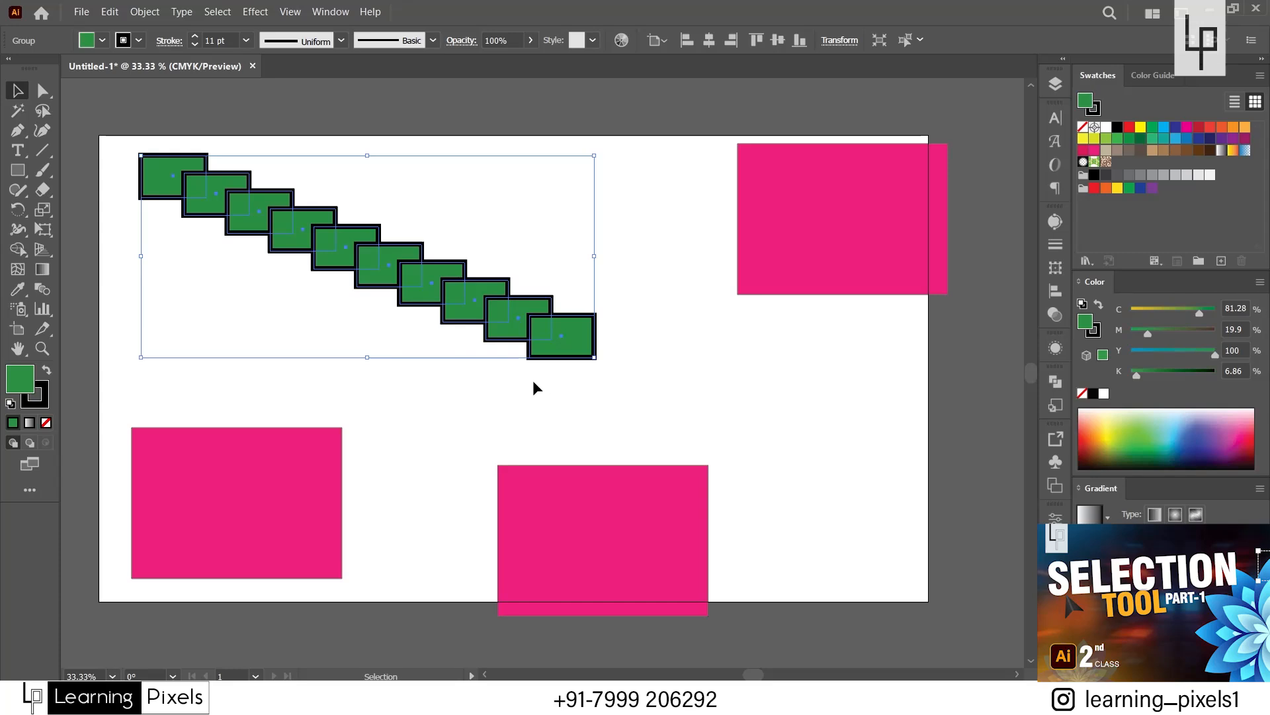
{"action": "left_click", "coordinate": [533, 387]}
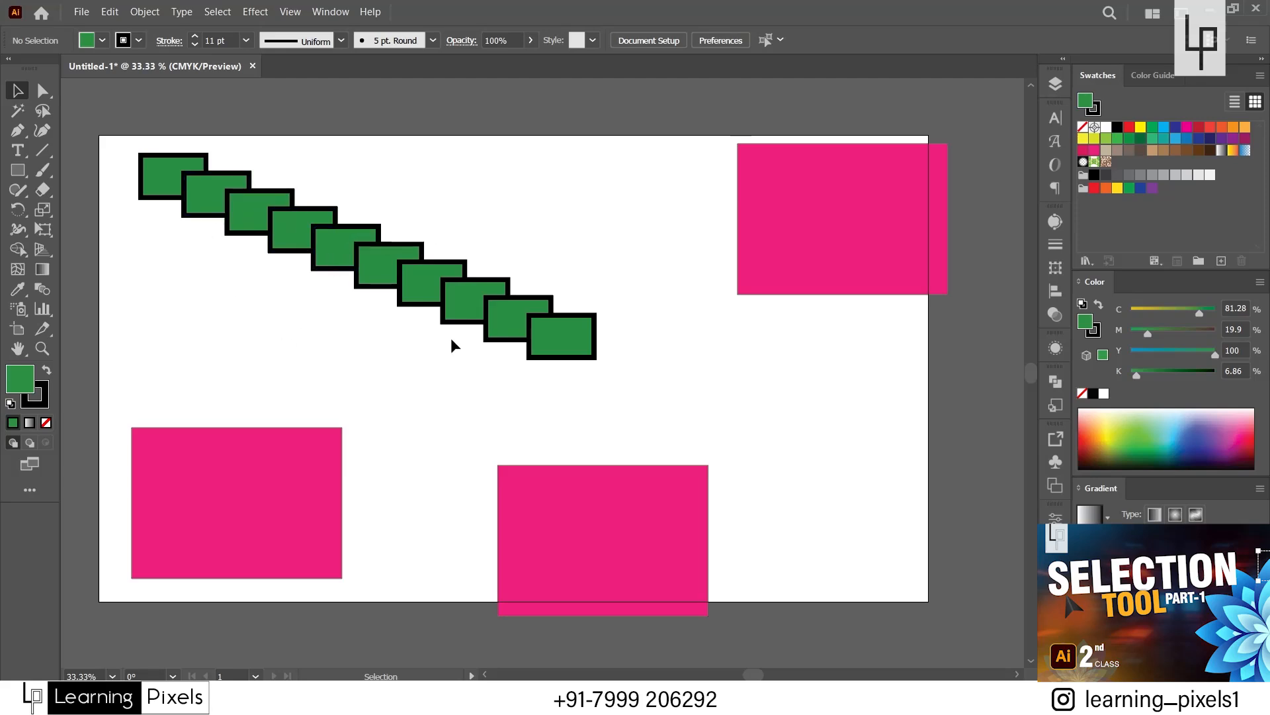
Select the green staircase and ungroup it into separate rectangles.
{"action": "left_click", "coordinate": [450, 299]}
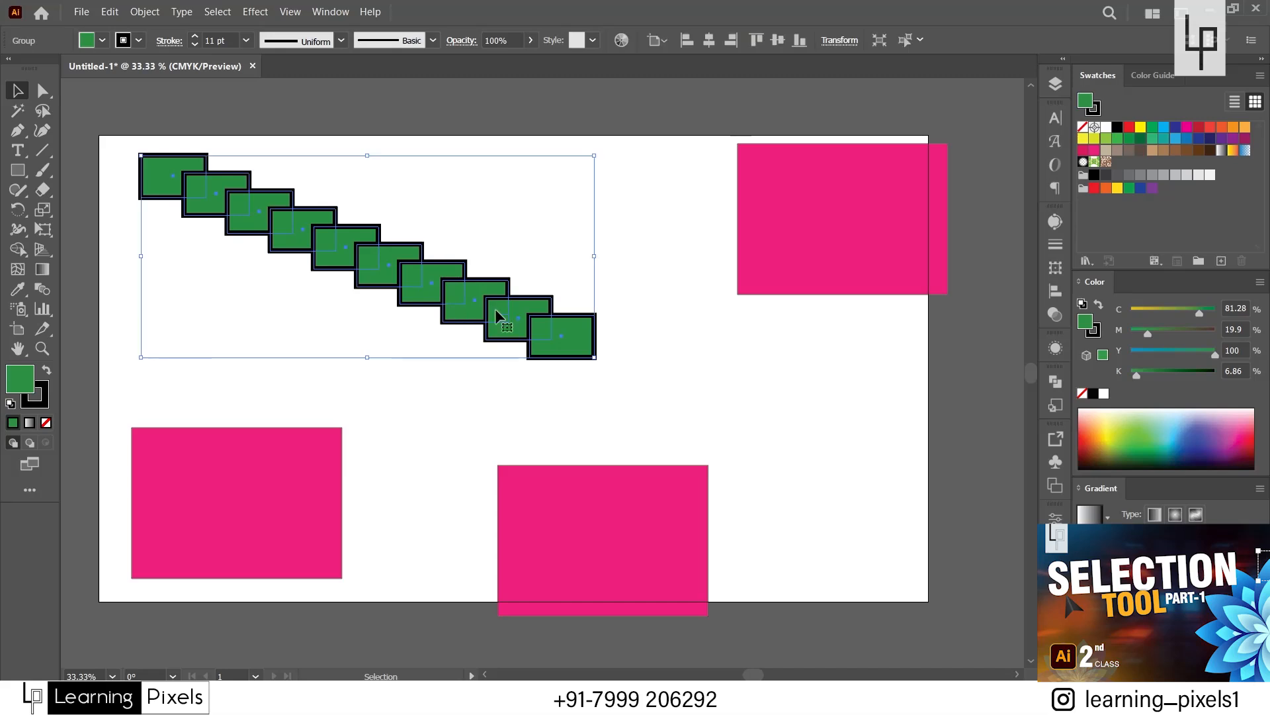
{"action": "right_click", "coordinate": [462, 303]}
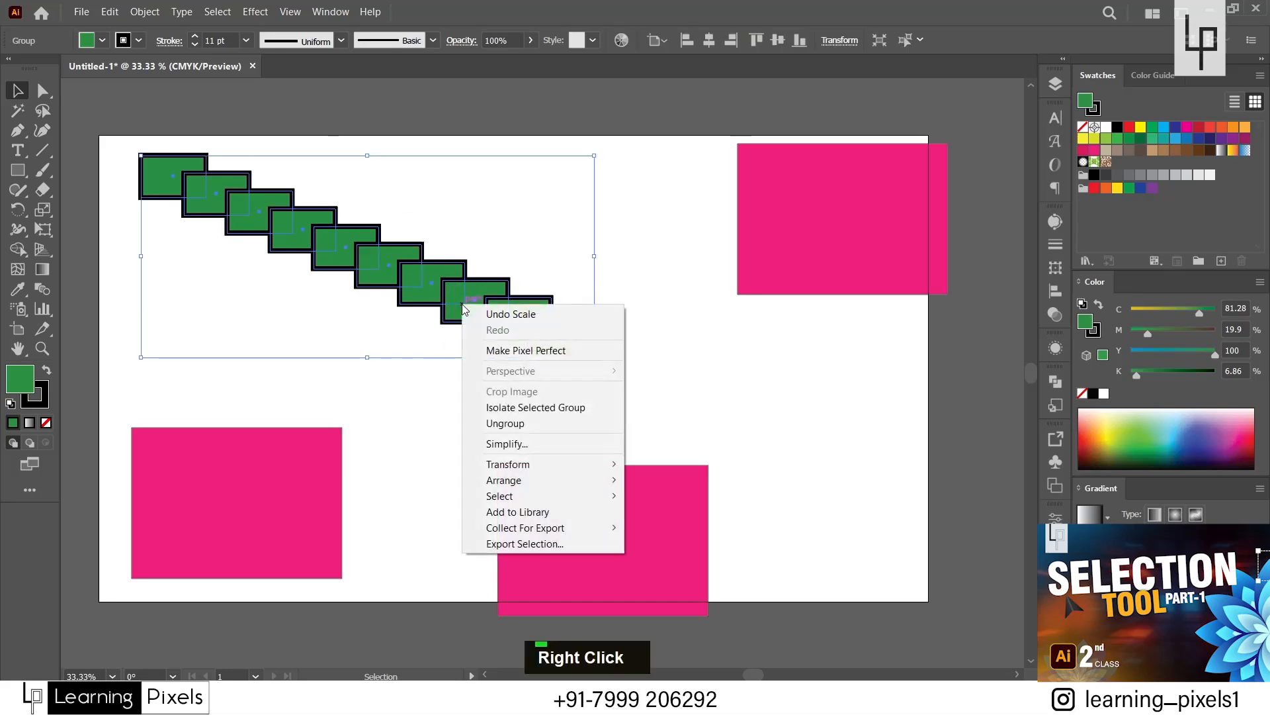
{"action": "right_click", "coordinate": [388, 266]}
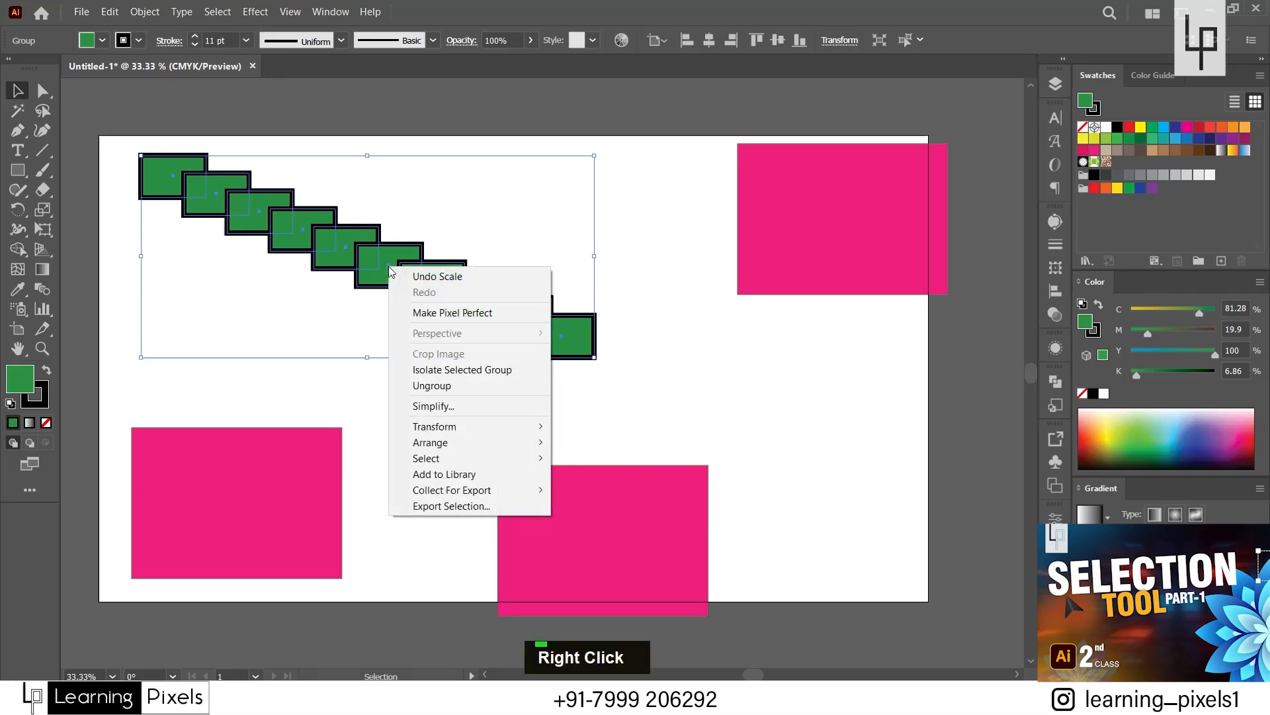
{"action": "left_click", "coordinate": [434, 383]}
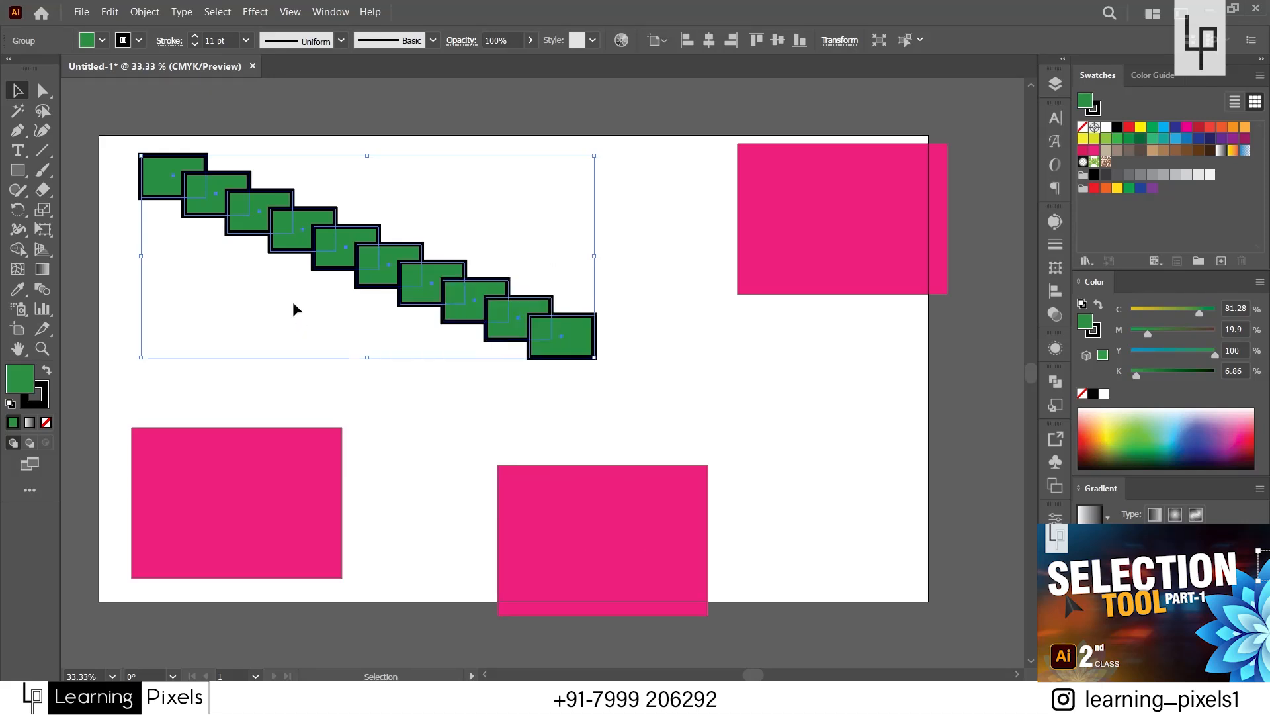
{"action": "left_click", "coordinate": [292, 301]}
{"action": "left_click", "coordinate": [326, 246]}
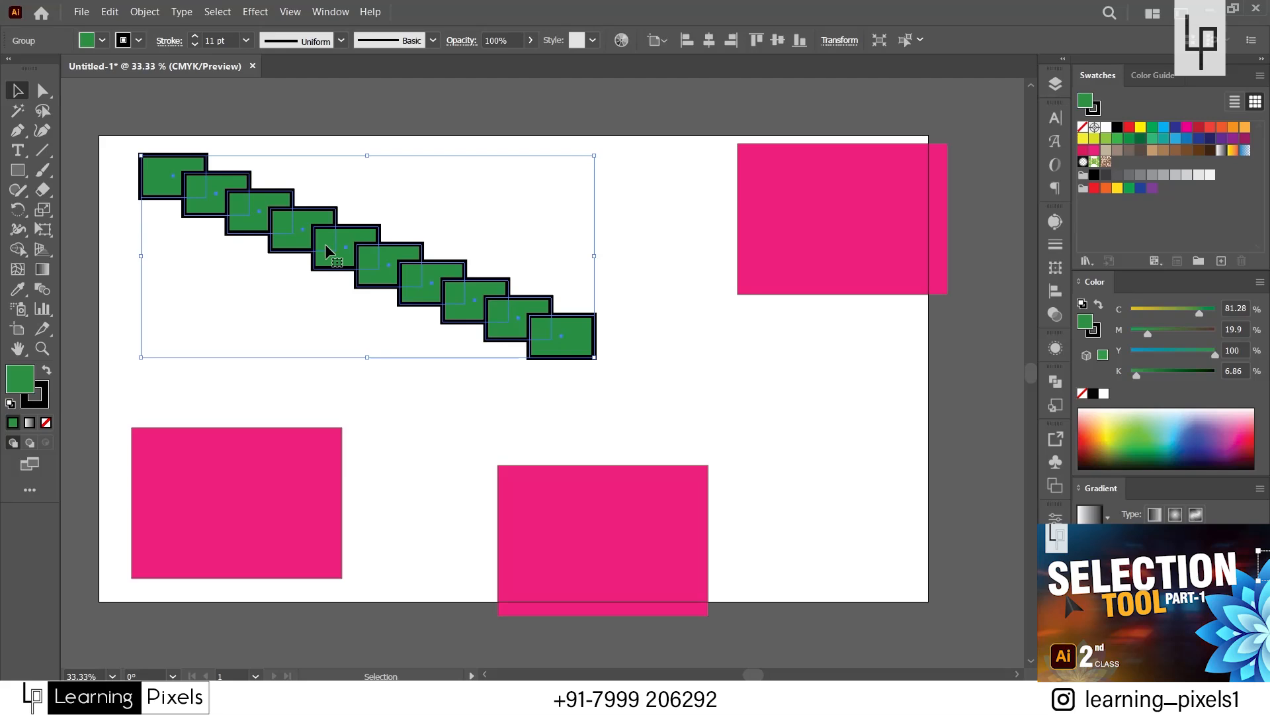
{"action": "key", "text": "ctrl+shift+g"}
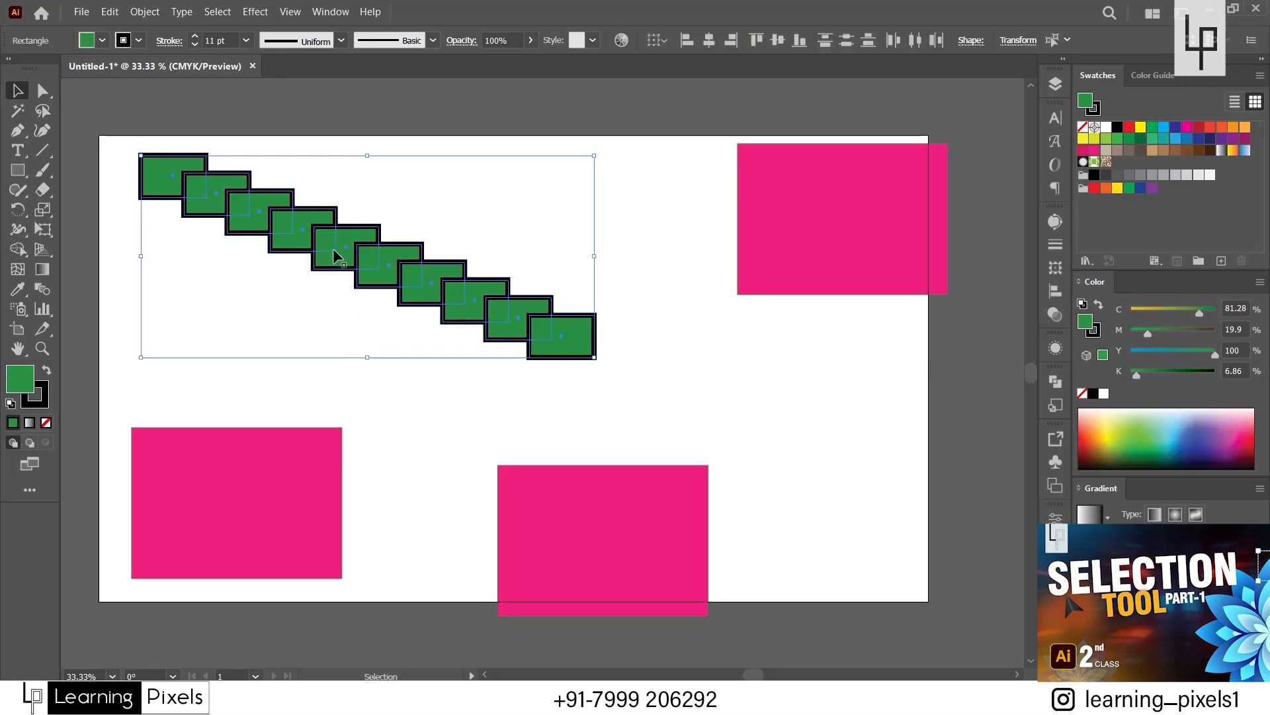
Move the fifth green rectangle down out of the staircase and undo the move.
{"action": "double_click", "coordinate": [331, 266]}
{"action": "left_click_drag", "start_coordinate": [330, 266], "coordinate": [329, 327]}
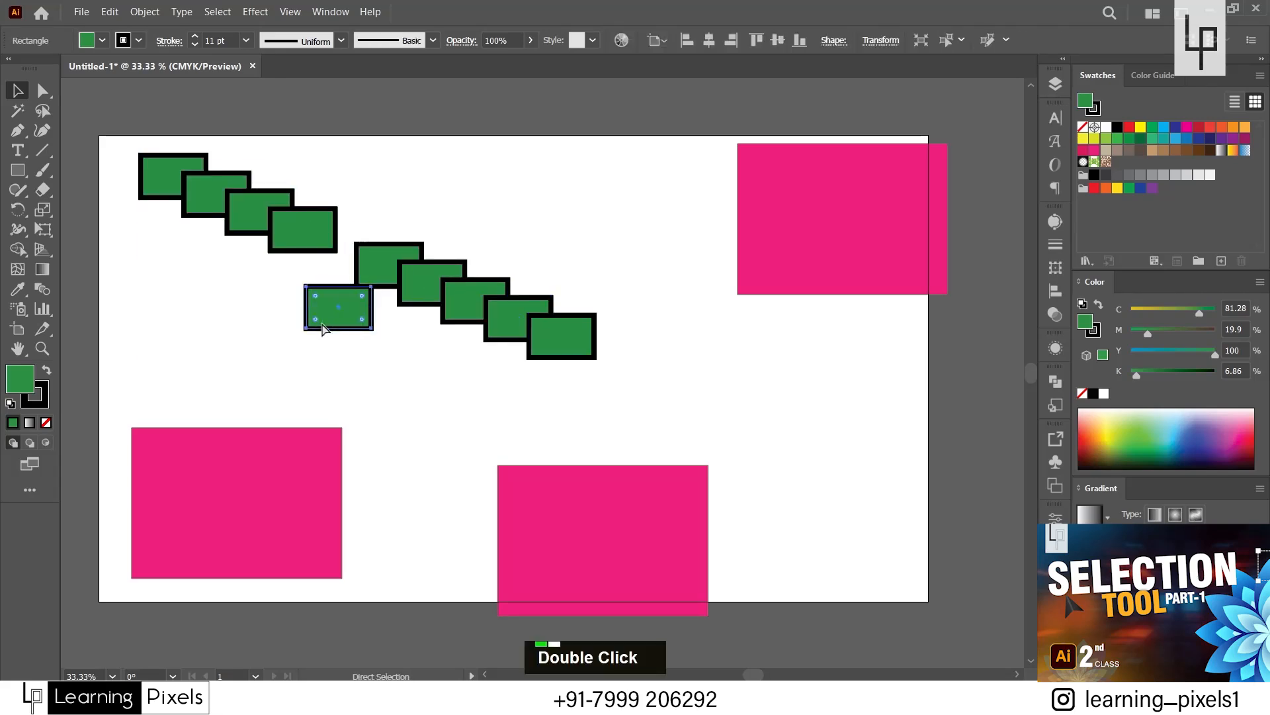
{"action": "key", "text": "ctrl+z"}
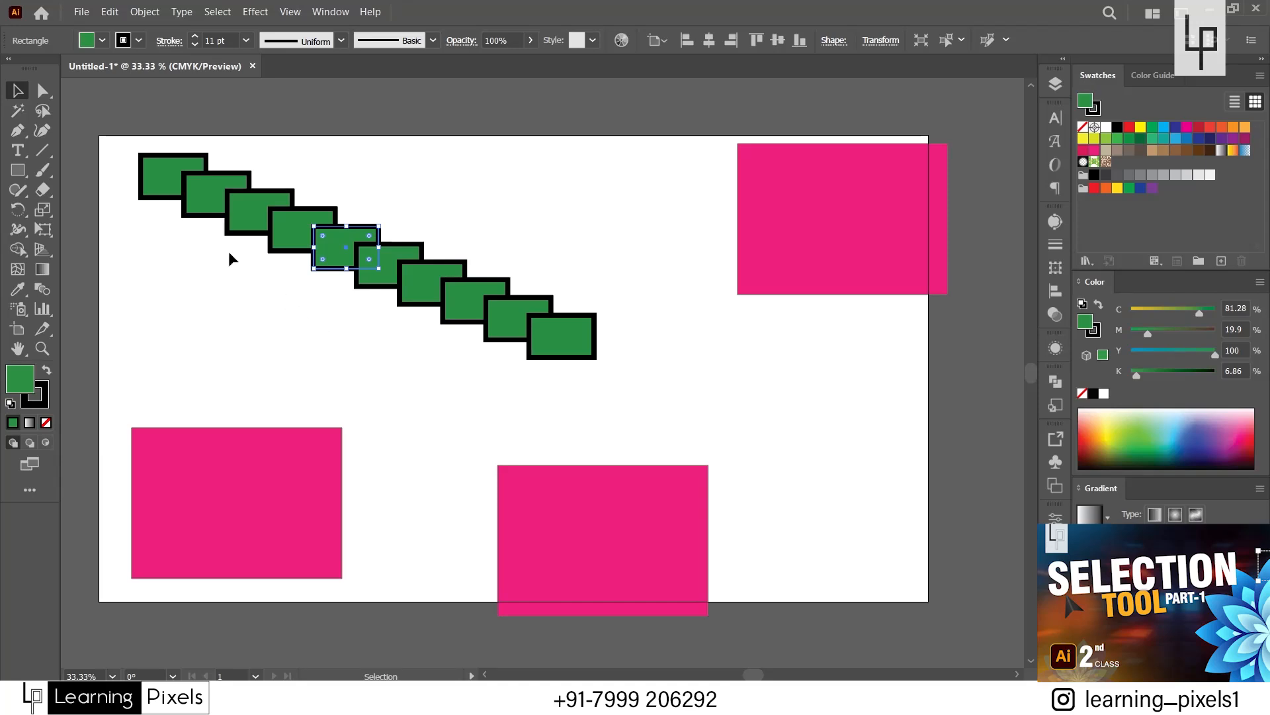
Select all ten green rectangles, group them again, and deselect the group.
{"action": "left_click_drag", "start_coordinate": [155, 122], "coordinate": [543, 336]}
{"action": "key", "text": "ctrl+g"}
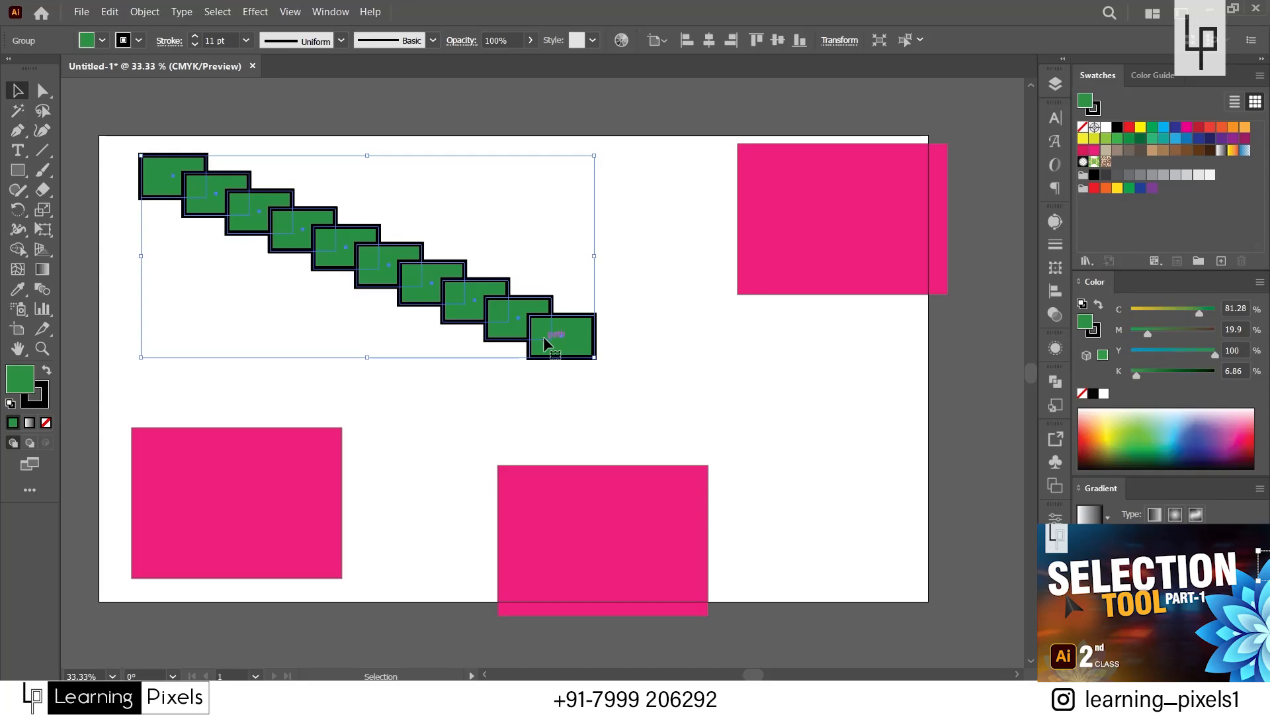
{"action": "left_click", "coordinate": [444, 439]}
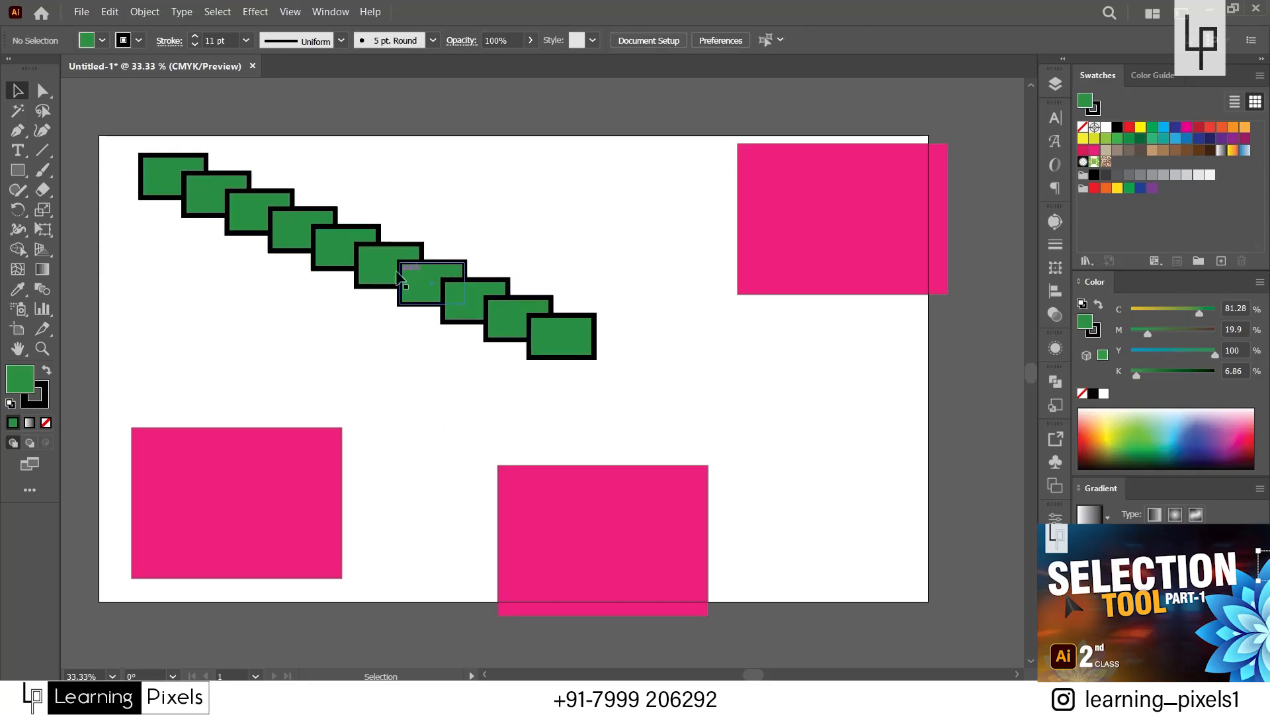
Isolate the green staircase group so that only its rectangles can be edited.
{"action": "left_click", "coordinate": [379, 260]}
{"action": "right_click", "coordinate": [379, 261]}
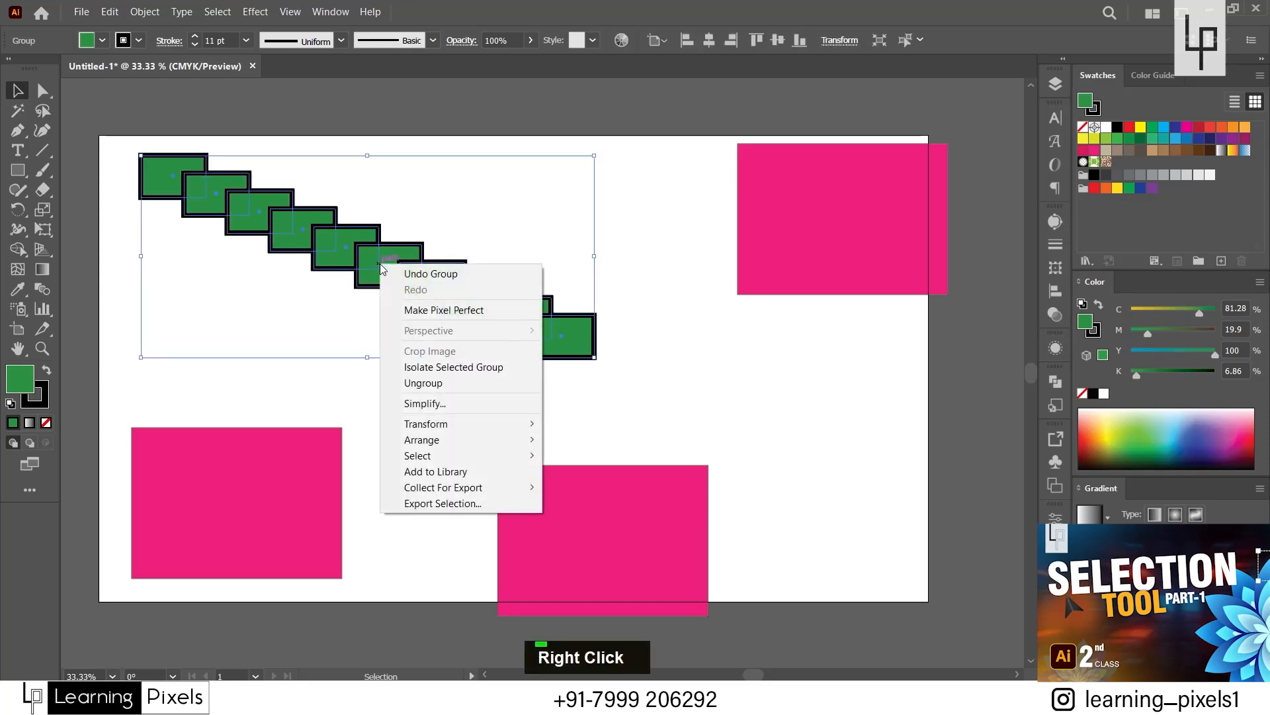
{"action": "left_click", "coordinate": [458, 369]}
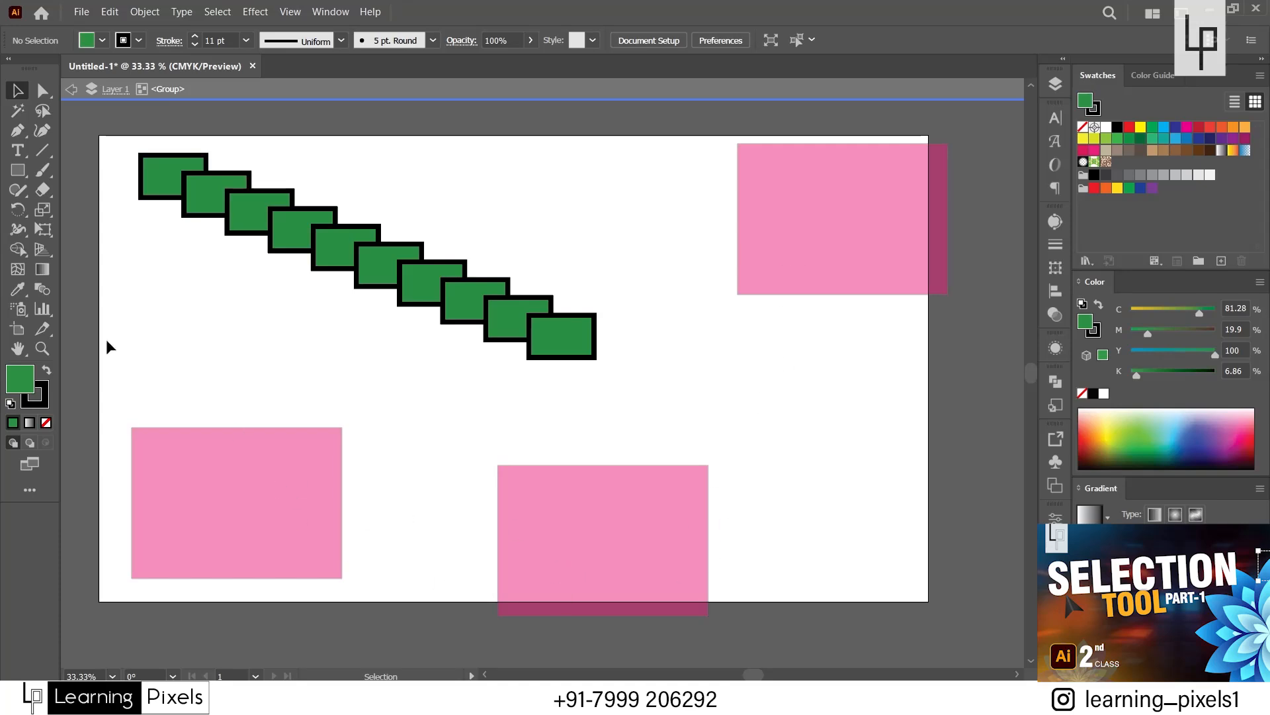
Test selecting in isolation mode on the group's rectangles, together and singly, and on the dimmed pink rectangles, and deselect everything.
{"action": "left_click_drag", "start_coordinate": [113, 139], "coordinate": [651, 397]}
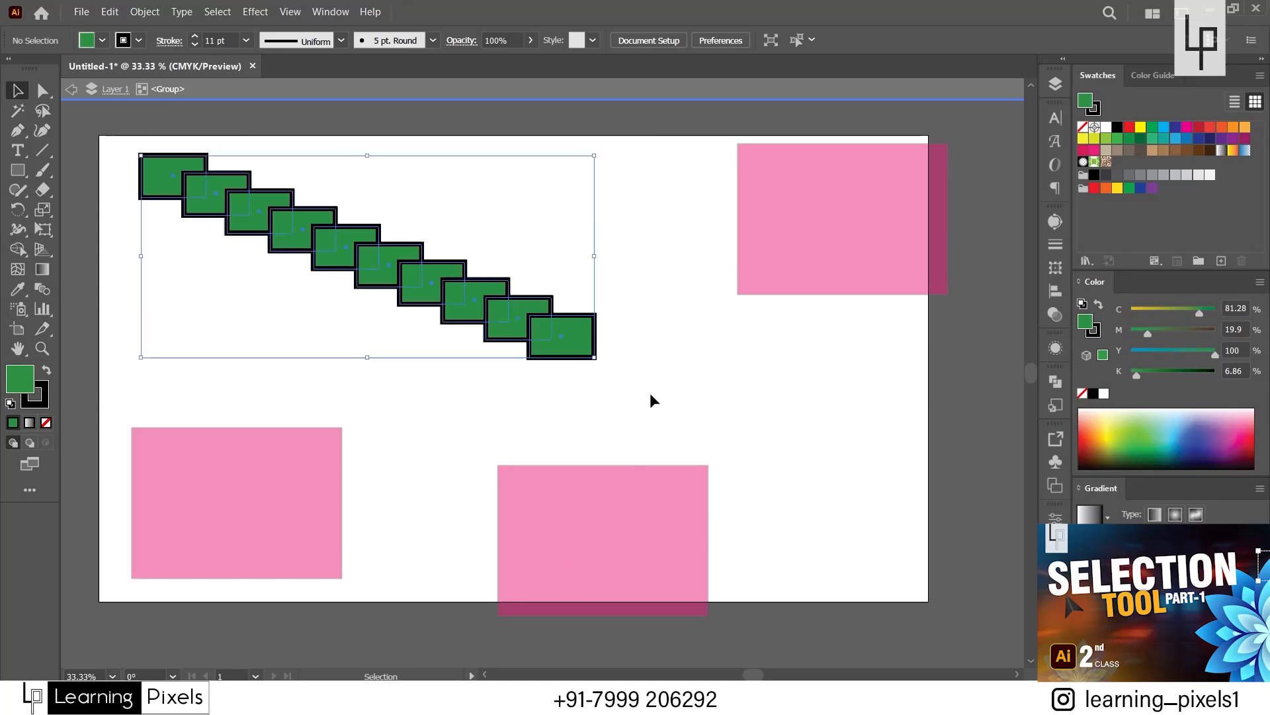
{"action": "left_click", "coordinate": [761, 195]}
{"action": "double_click", "coordinate": [233, 550]}
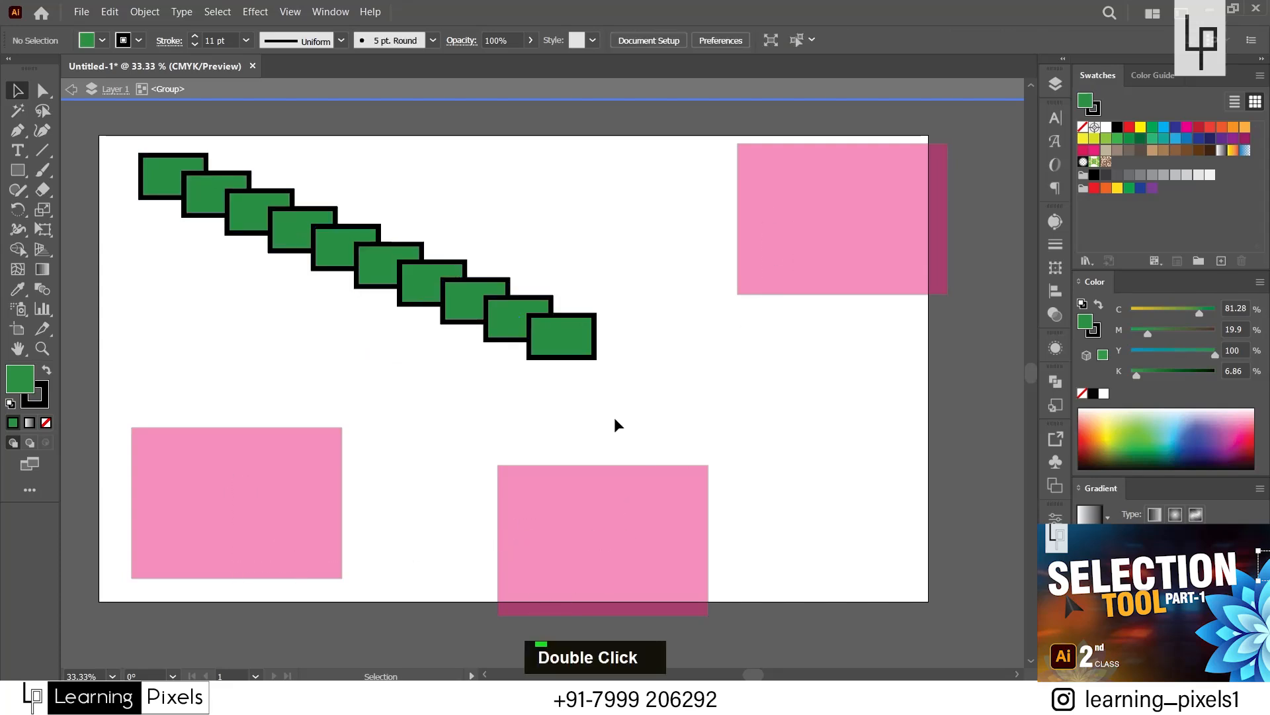
{"action": "left_click", "coordinate": [277, 221]}
{"action": "left_click", "coordinate": [194, 193]}
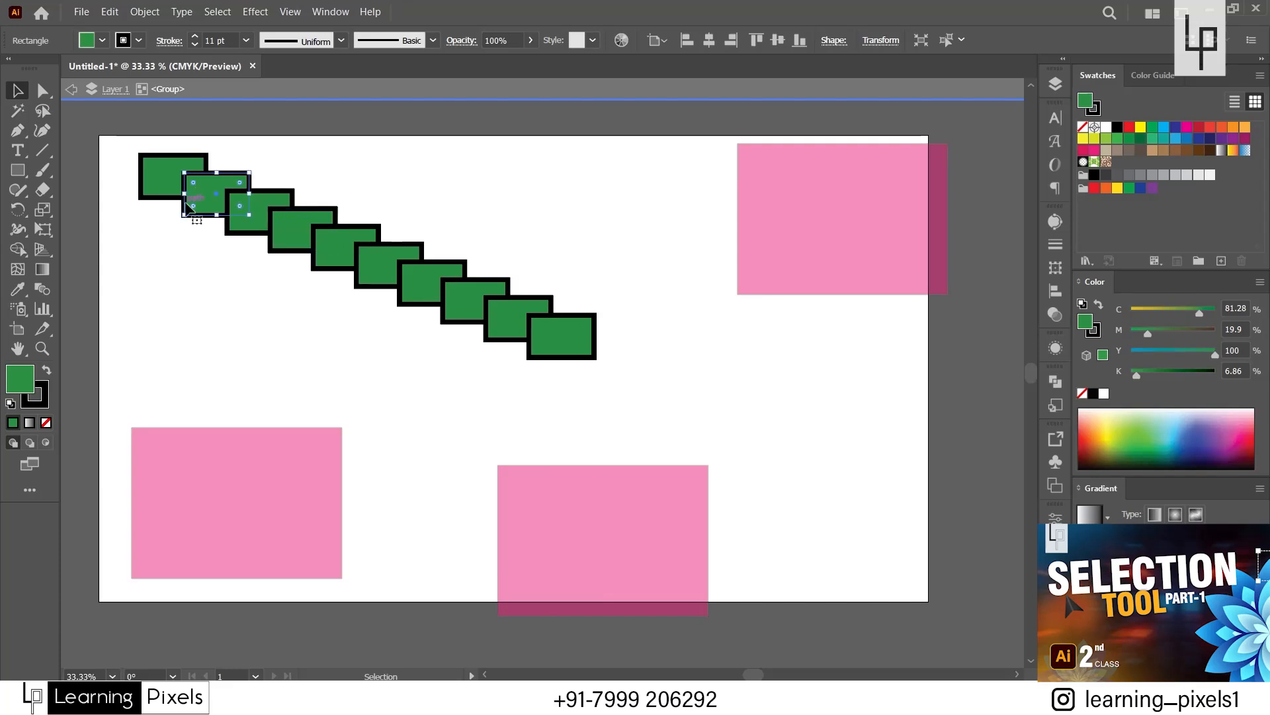
{"action": "left_click_drag", "start_coordinate": [104, 139], "coordinate": [631, 356]}
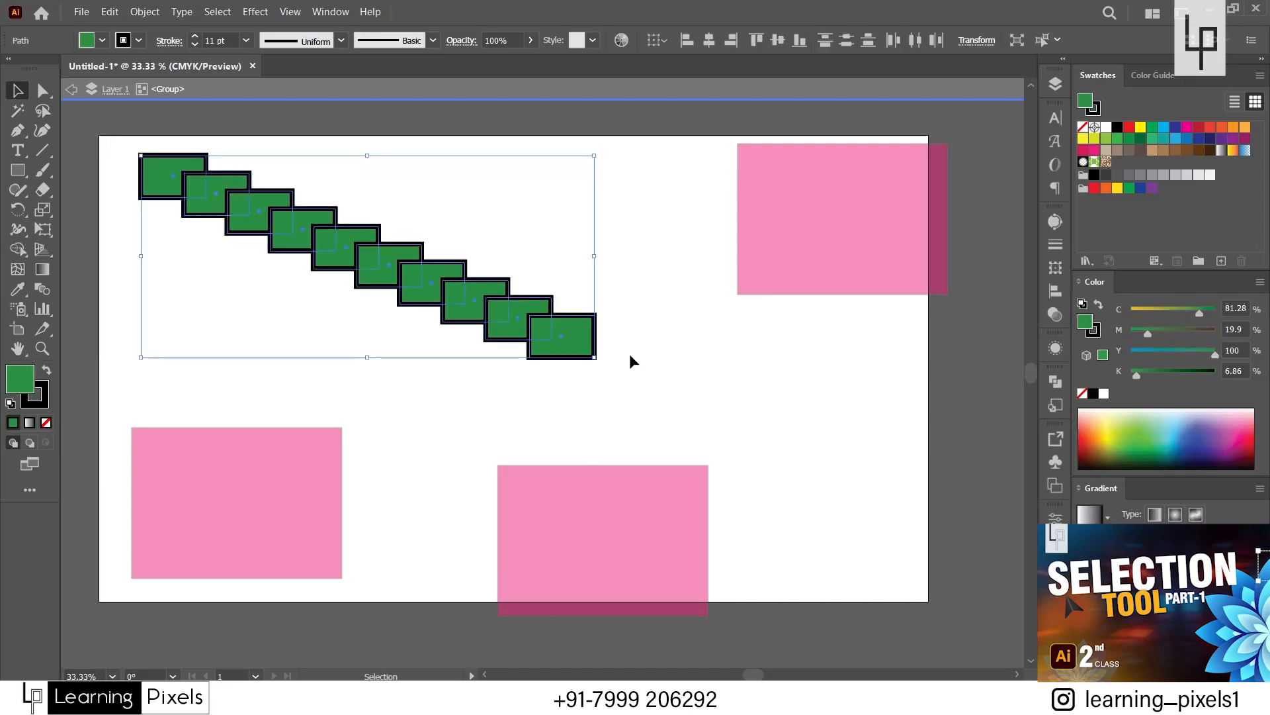
{"action": "left_click", "coordinate": [393, 397]}
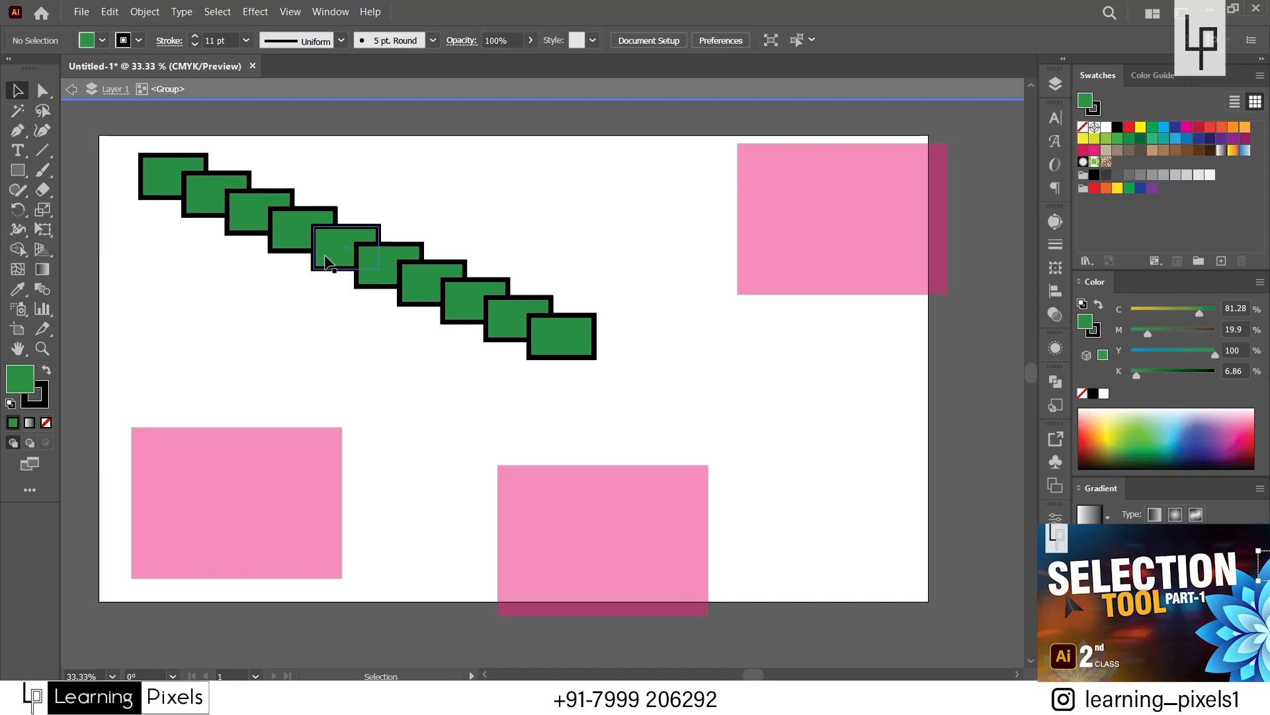
Fill the fifth rectangle of the isolated staircase with yellow (C 0, M 0, Y 100, K 0) and deselect it.
{"action": "left_click", "coordinate": [326, 260]}
{"action": "left_click", "coordinate": [1140, 127]}
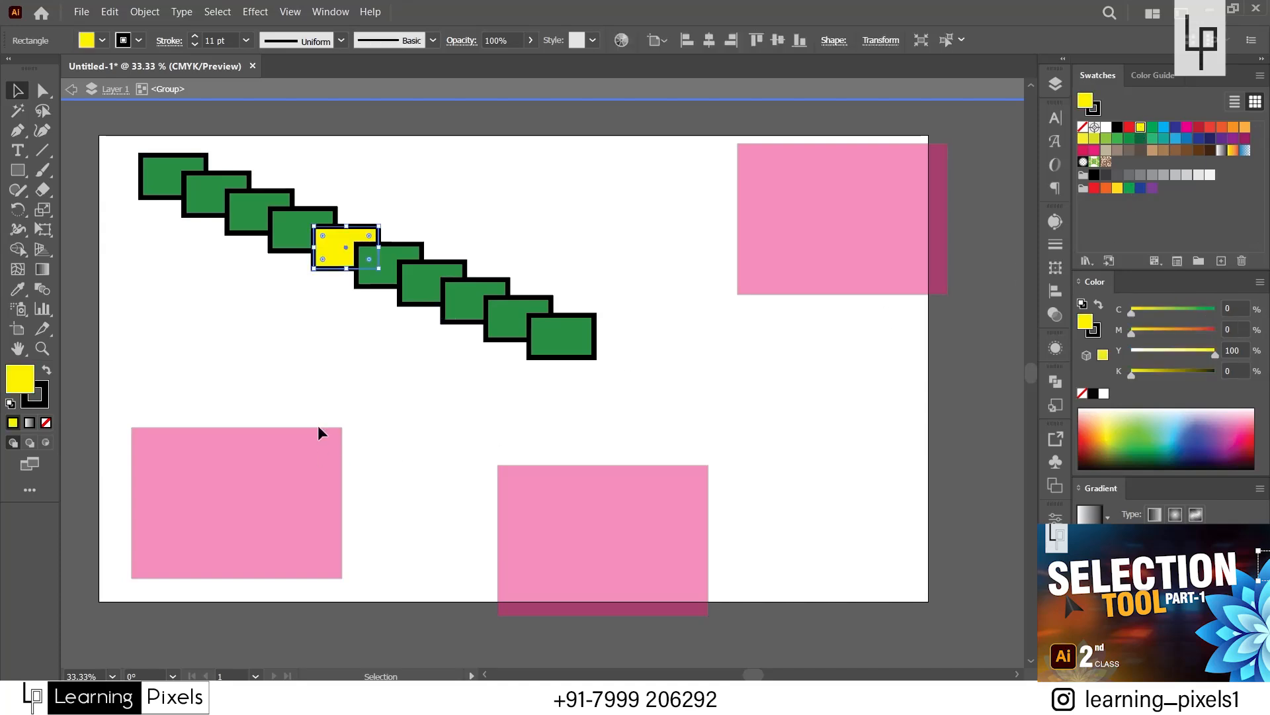
{"action": "left_click", "coordinate": [156, 340]}
Draw a yellow circle about 195 pt in diameter below the staircase inside the isolated group, and exit isolation mode.
{"action": "left_click_drag", "start_coordinate": [18, 170], "coordinate": [86, 210]}
{"action": "left_click_drag", "start_coordinate": [215, 254], "coordinate": [300, 341]}
{"action": "left_click", "coordinate": [18, 91]}
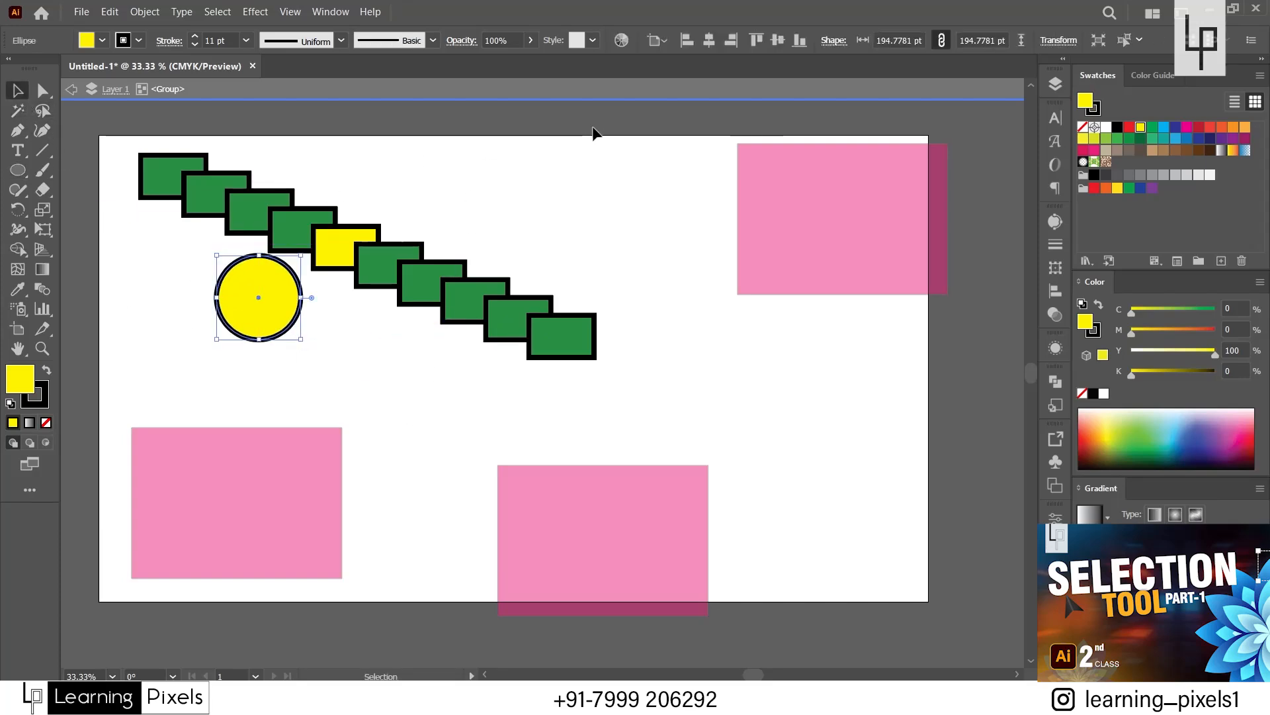
{"action": "double_click", "coordinate": [646, 134]}
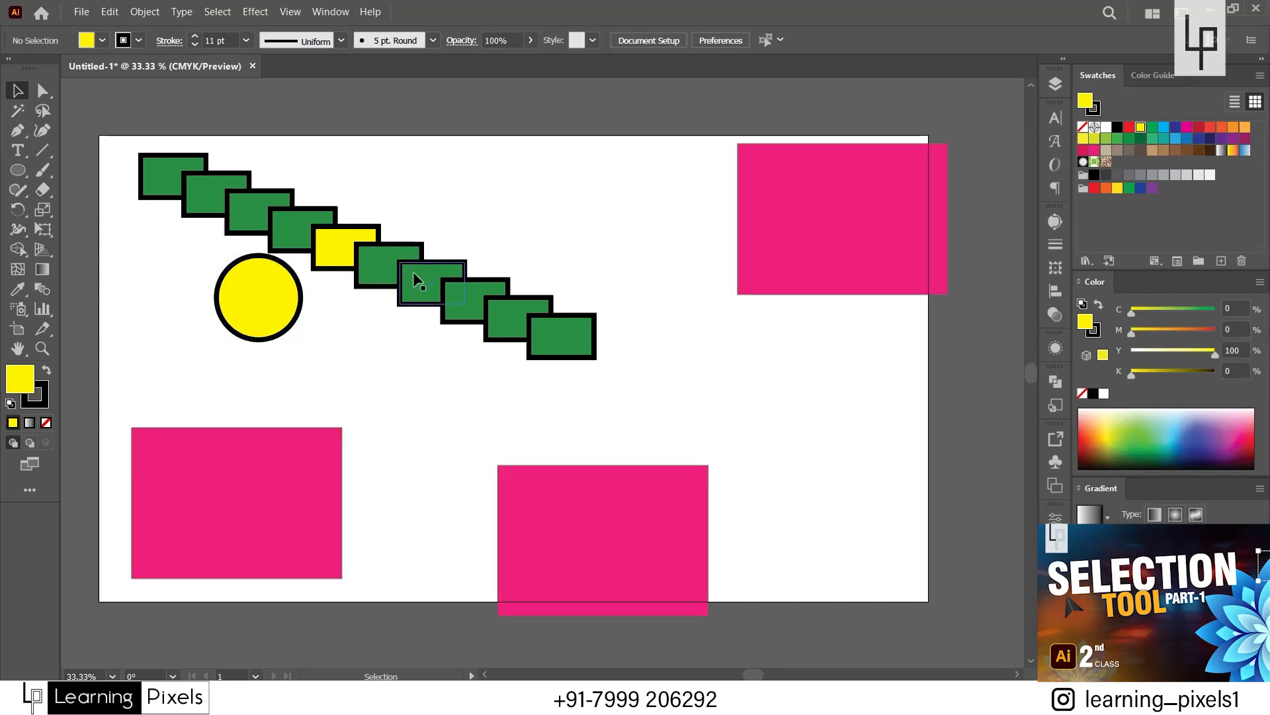
Select the three pink rectangles one after another and deselect them.
{"action": "left_click", "coordinate": [294, 503]}
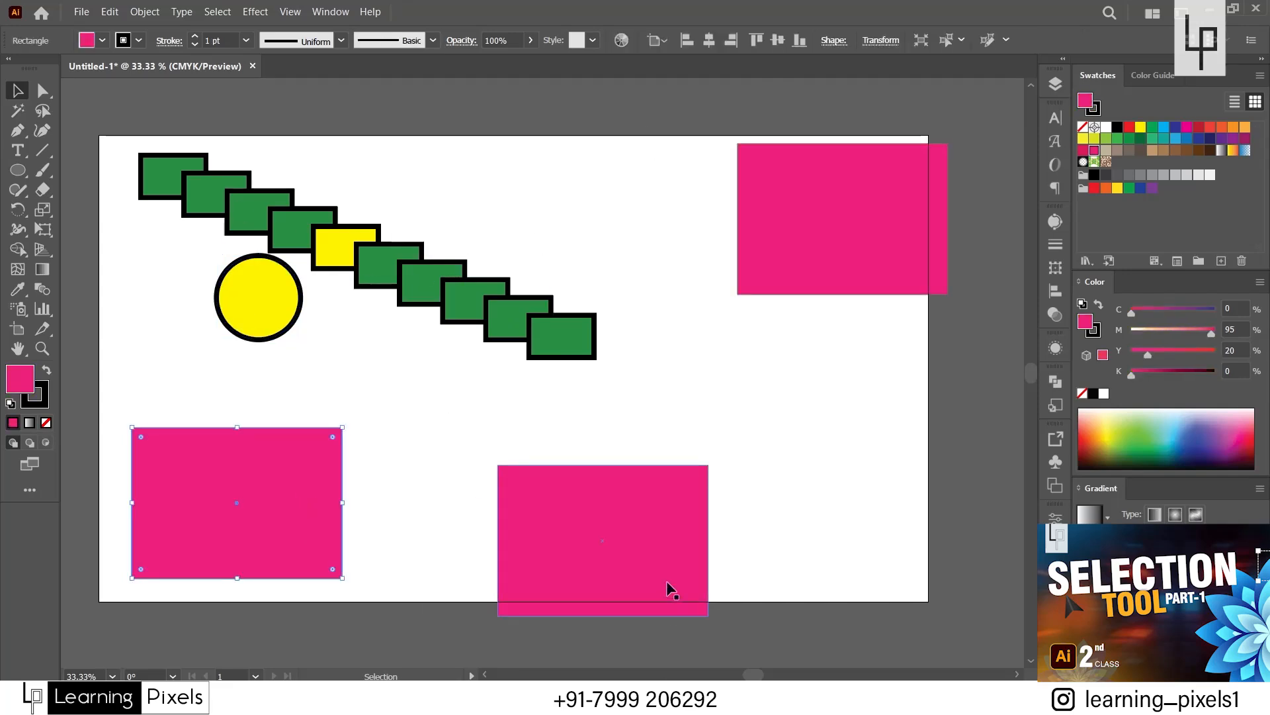
{"action": "left_click", "coordinate": [642, 549]}
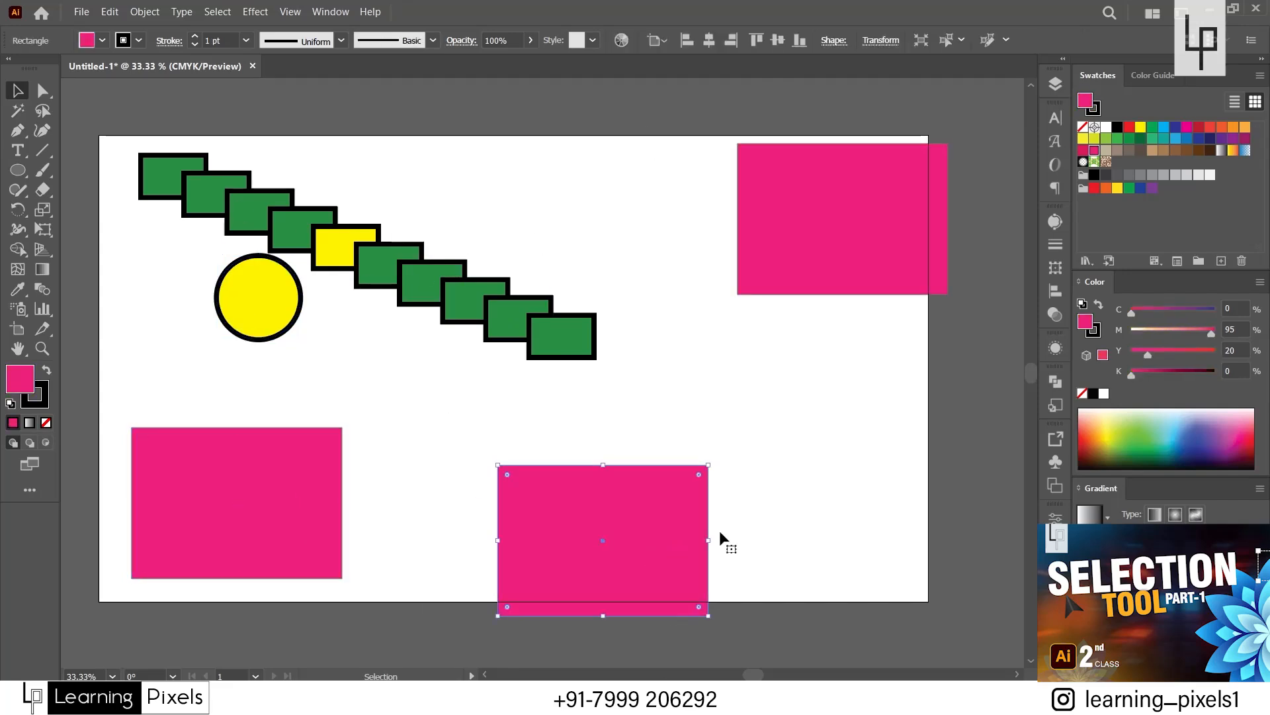
{"action": "left_click", "coordinate": [785, 290]}
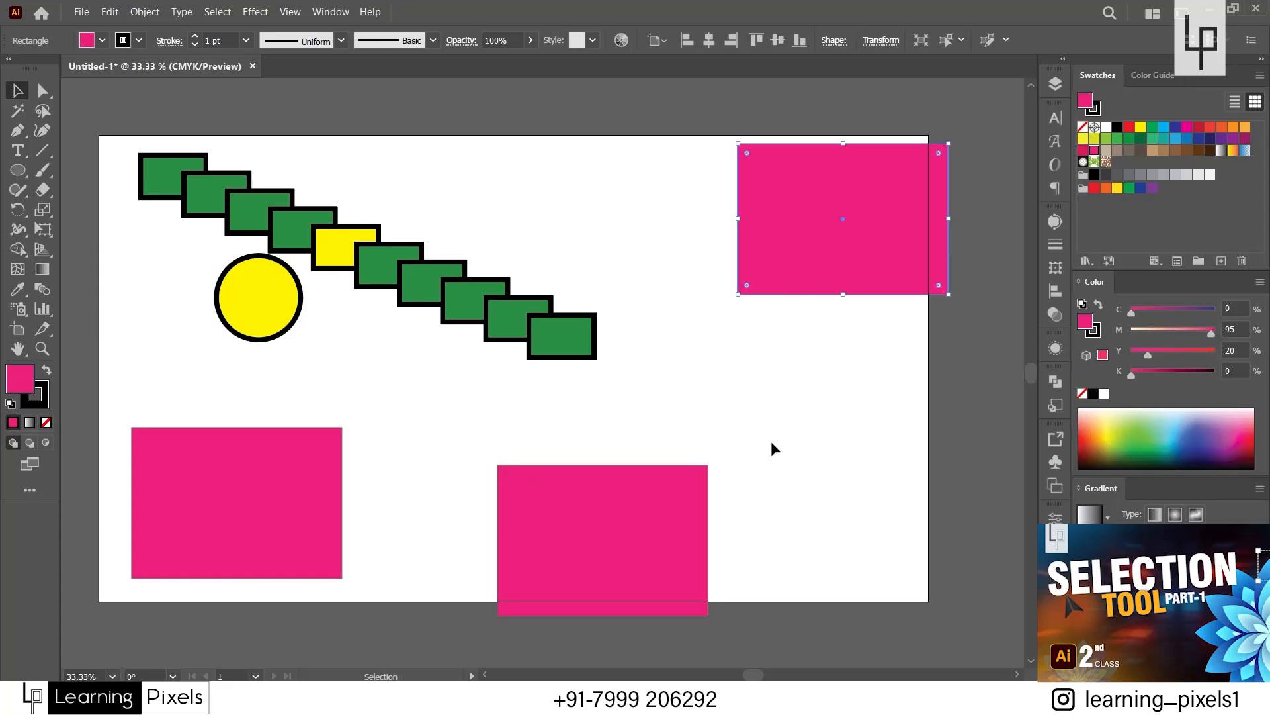
{"action": "left_click", "coordinate": [771, 441]}
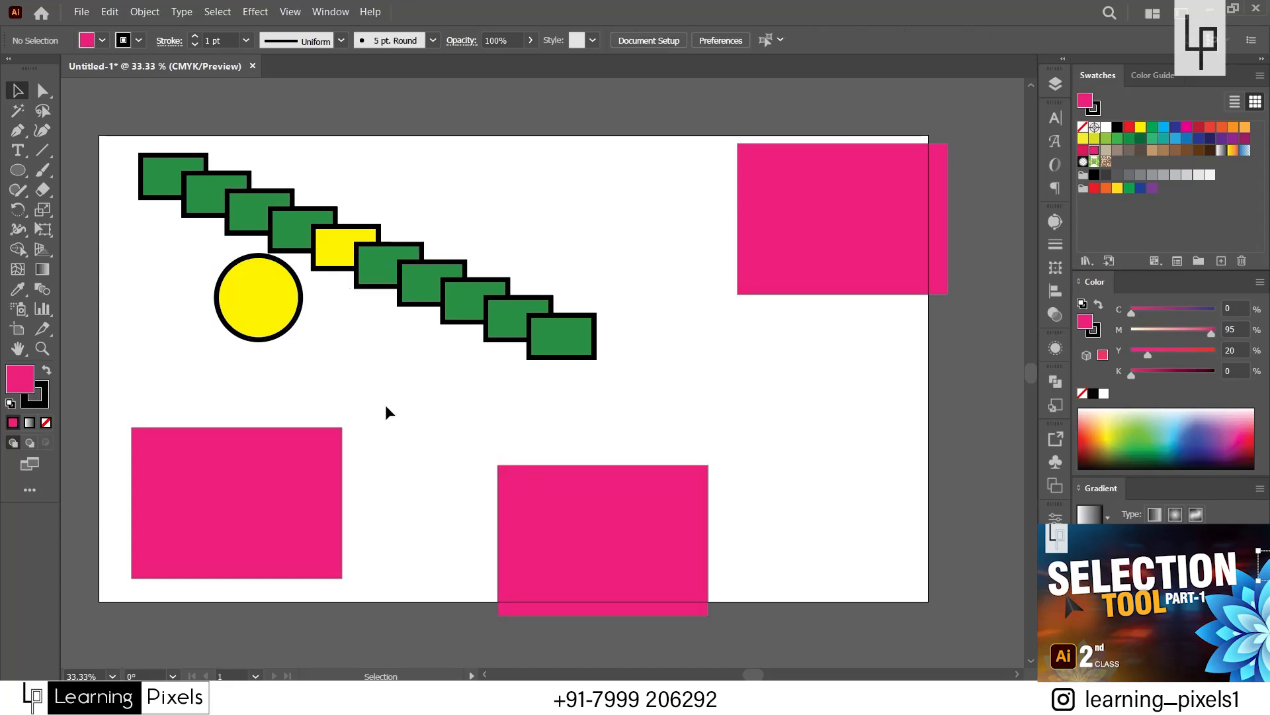
Enter and leave isolation of the staircase group, and bring up its Isolate Selected Group option without applying it.
{"action": "double_click", "coordinate": [270, 303]}
{"action": "double_click", "coordinate": [415, 350]}
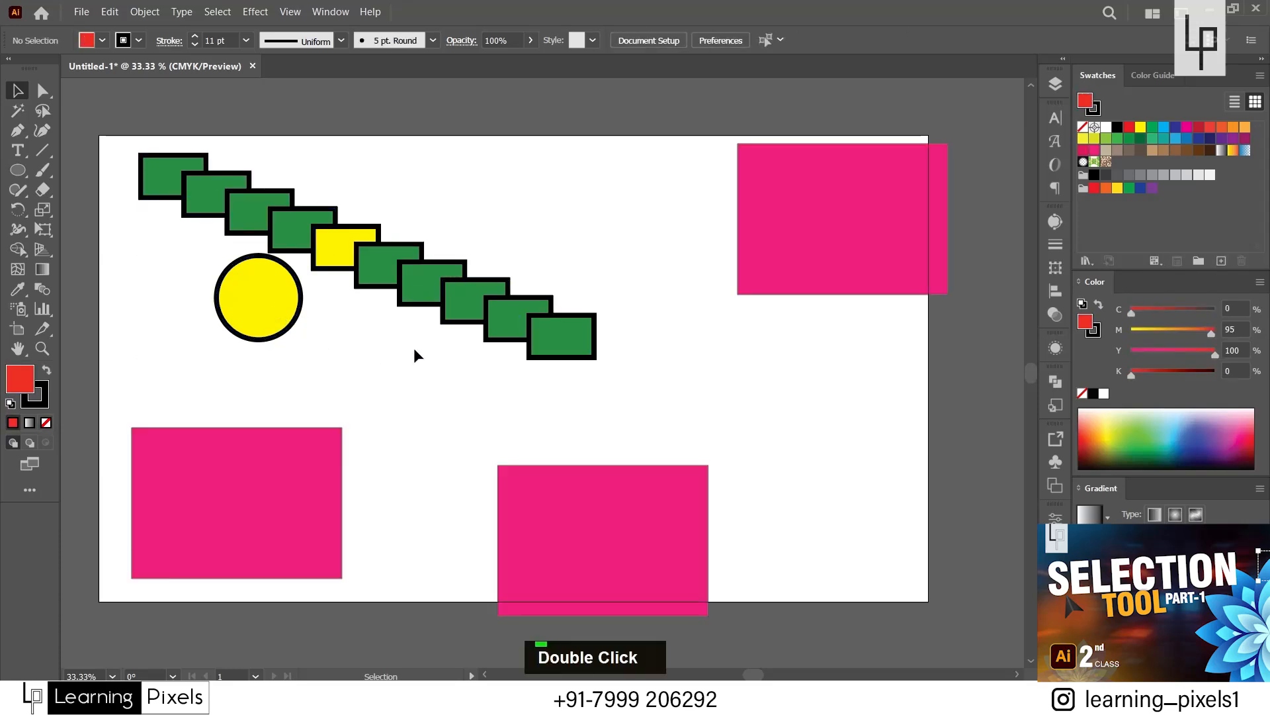
{"action": "right_click", "coordinate": [428, 285]}
{"action": "left_click", "coordinate": [397, 384]}
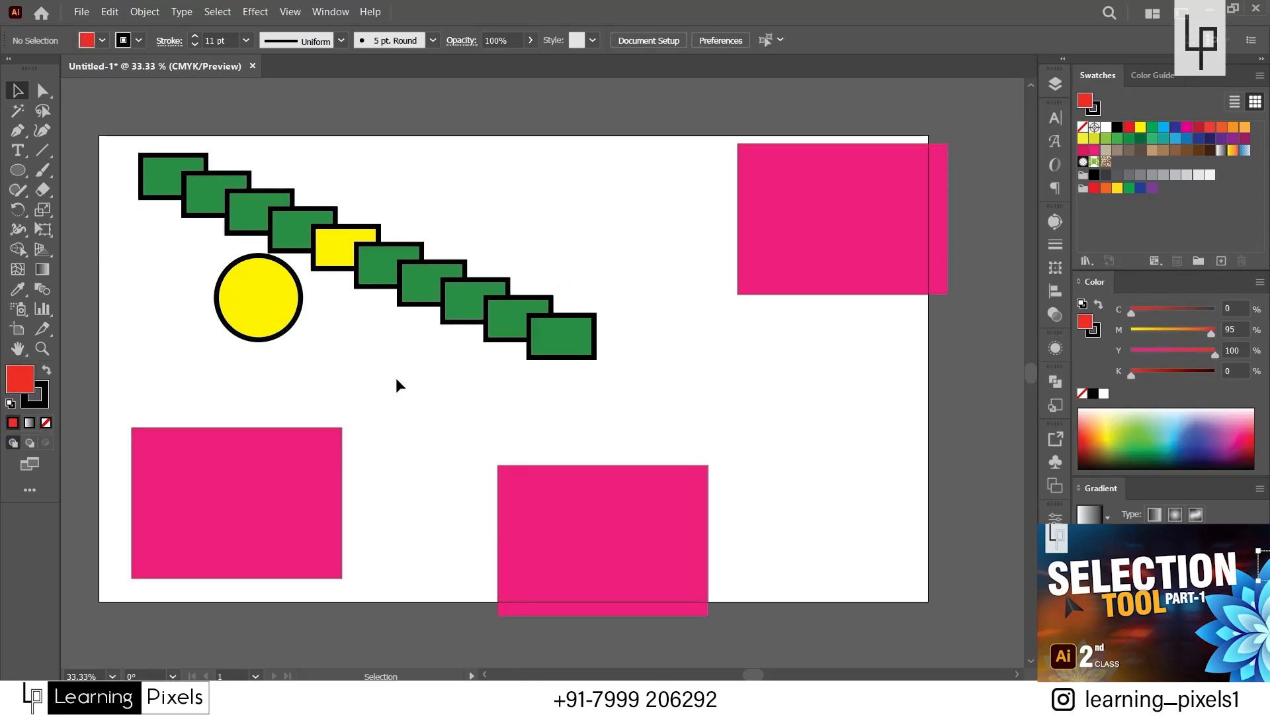
{"action": "left_click", "coordinate": [376, 269]}
{"action": "right_click", "coordinate": [374, 269]}
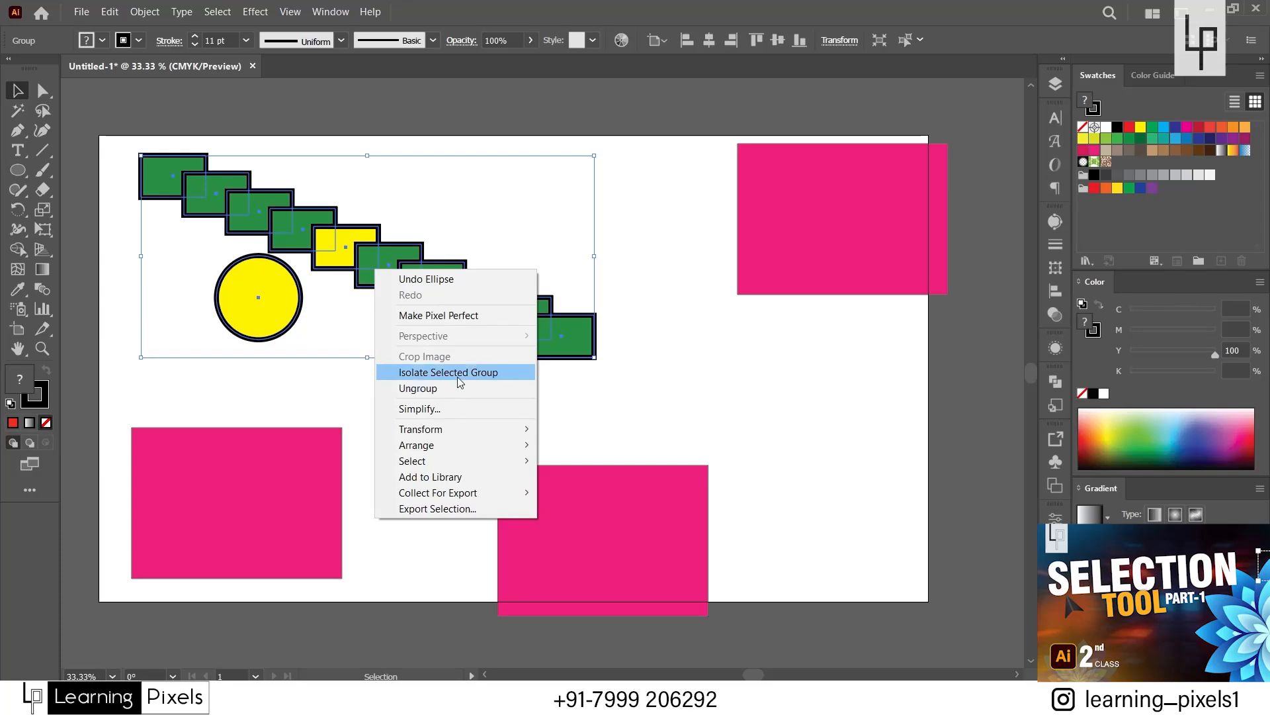
{"action": "left_click", "coordinate": [317, 393]}
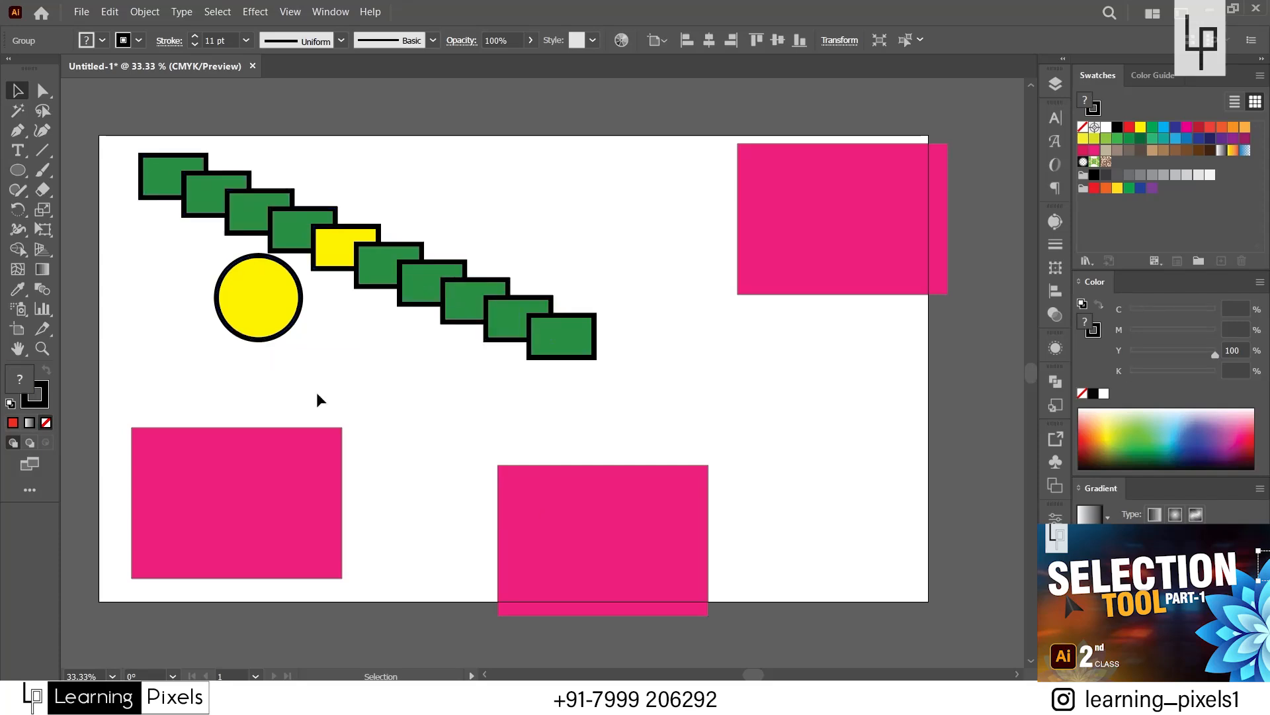
Isolate the staircase group, move the yellow circle up and to the left, delete it, and exit isolation mode.
{"action": "double_click", "coordinate": [322, 250]}
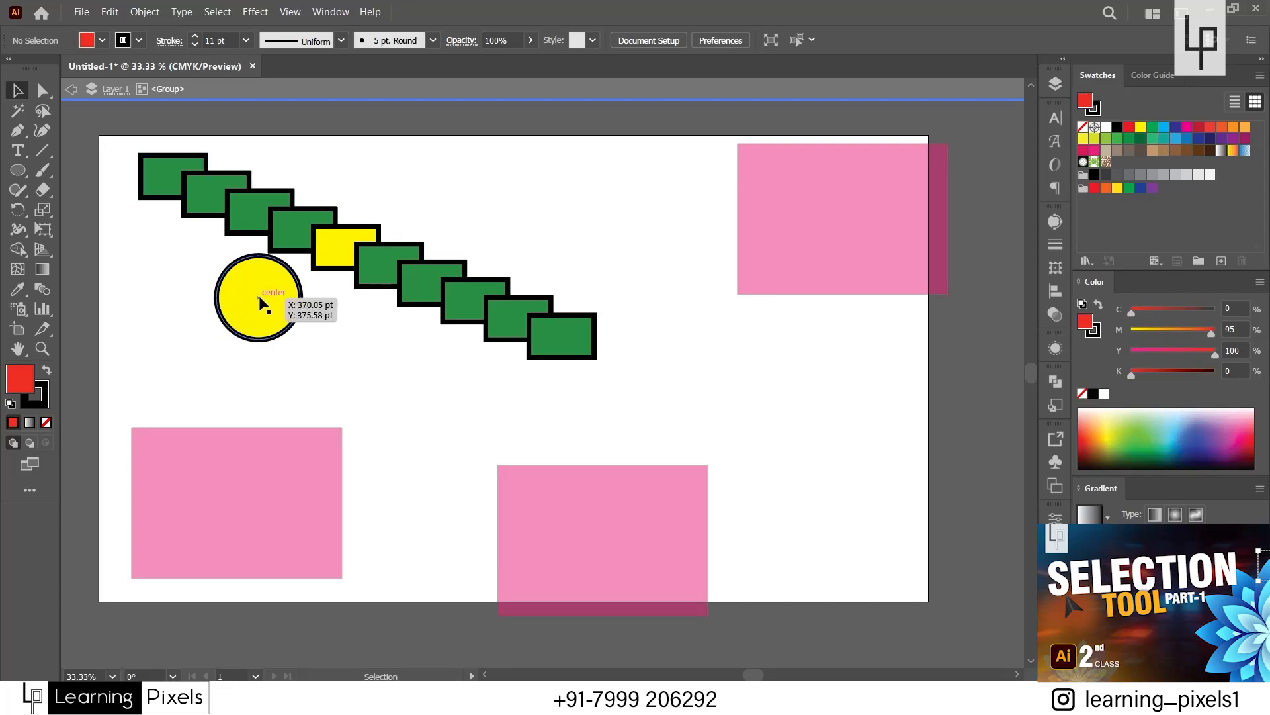
{"action": "left_click_drag", "start_coordinate": [259, 301], "coordinate": [191, 282]}
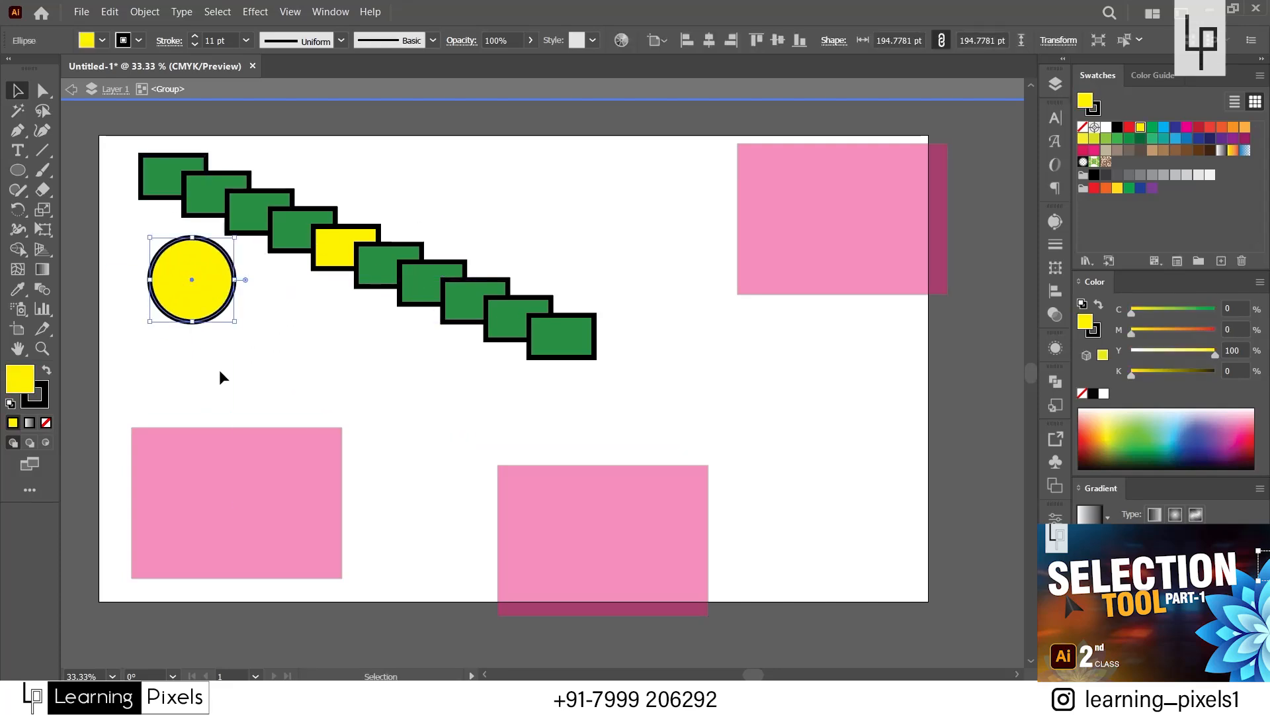
{"action": "key", "text": "Delete"}
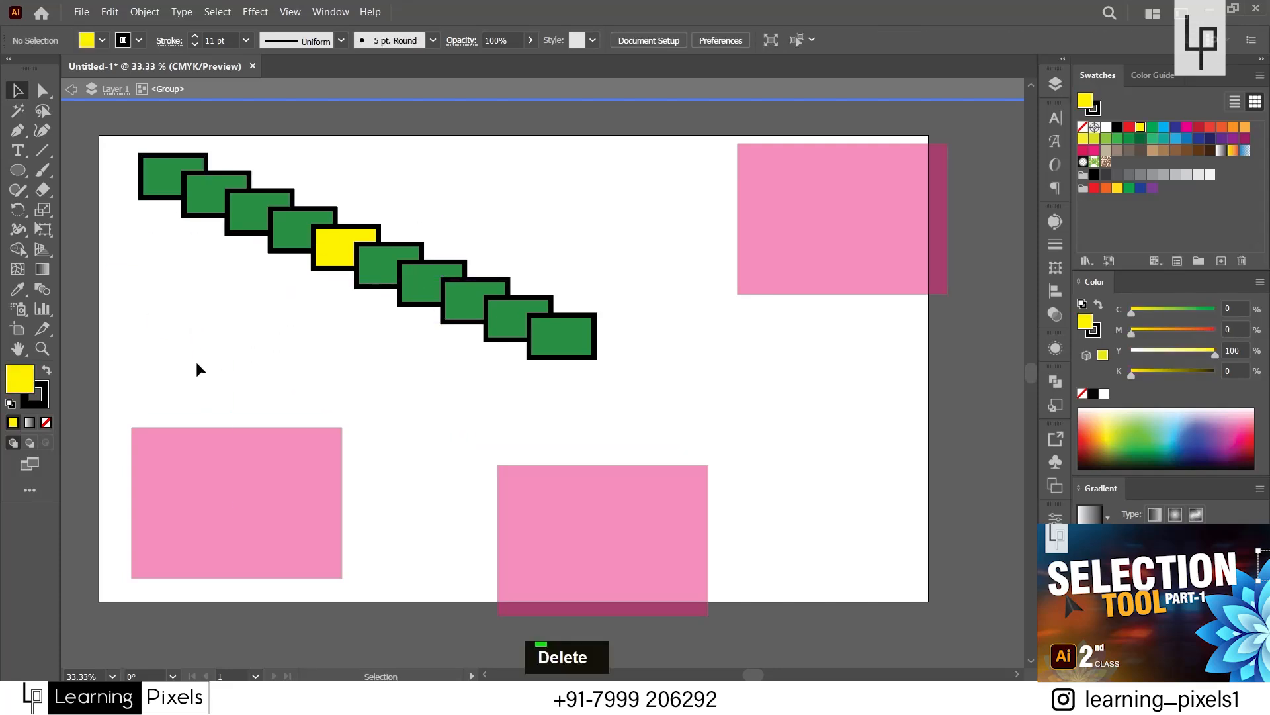
{"action": "double_click", "coordinate": [595, 178]}
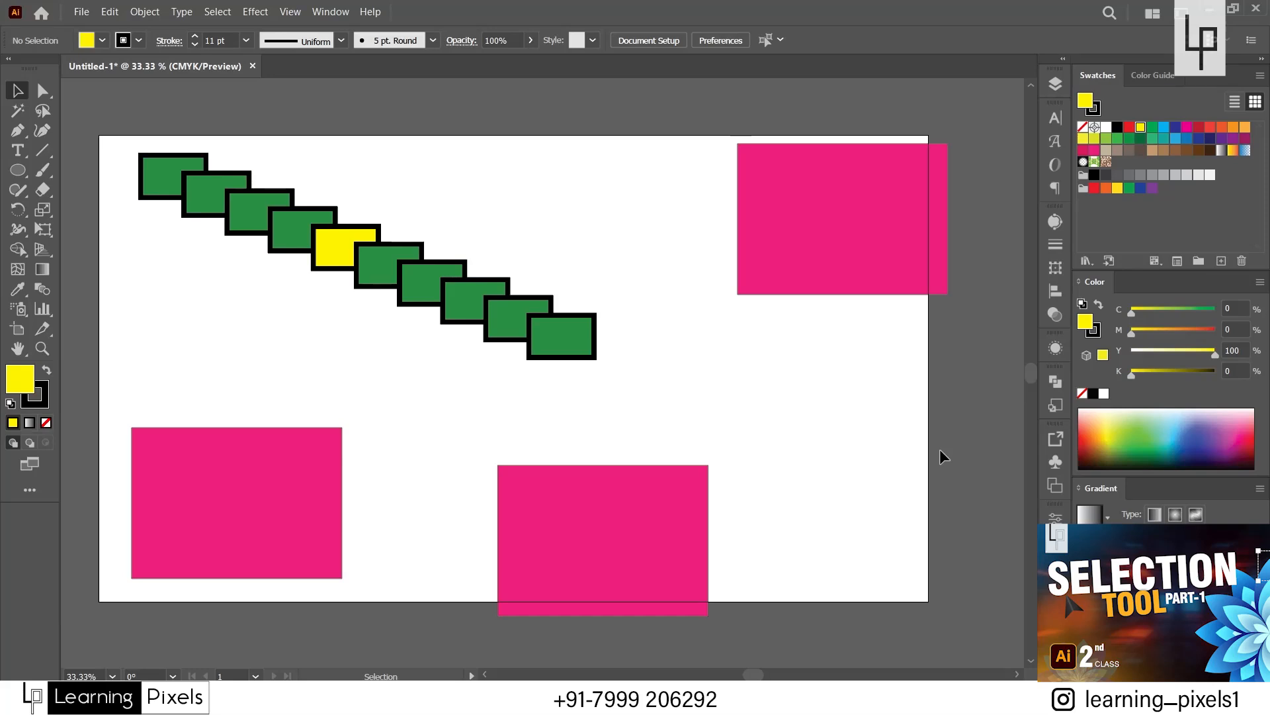
Expand Layer 1 and the staircase group in the layer list to examine the objects they contain.
{"action": "left_click", "coordinate": [461, 320]}
{"action": "left_click", "coordinate": [1055, 88]}
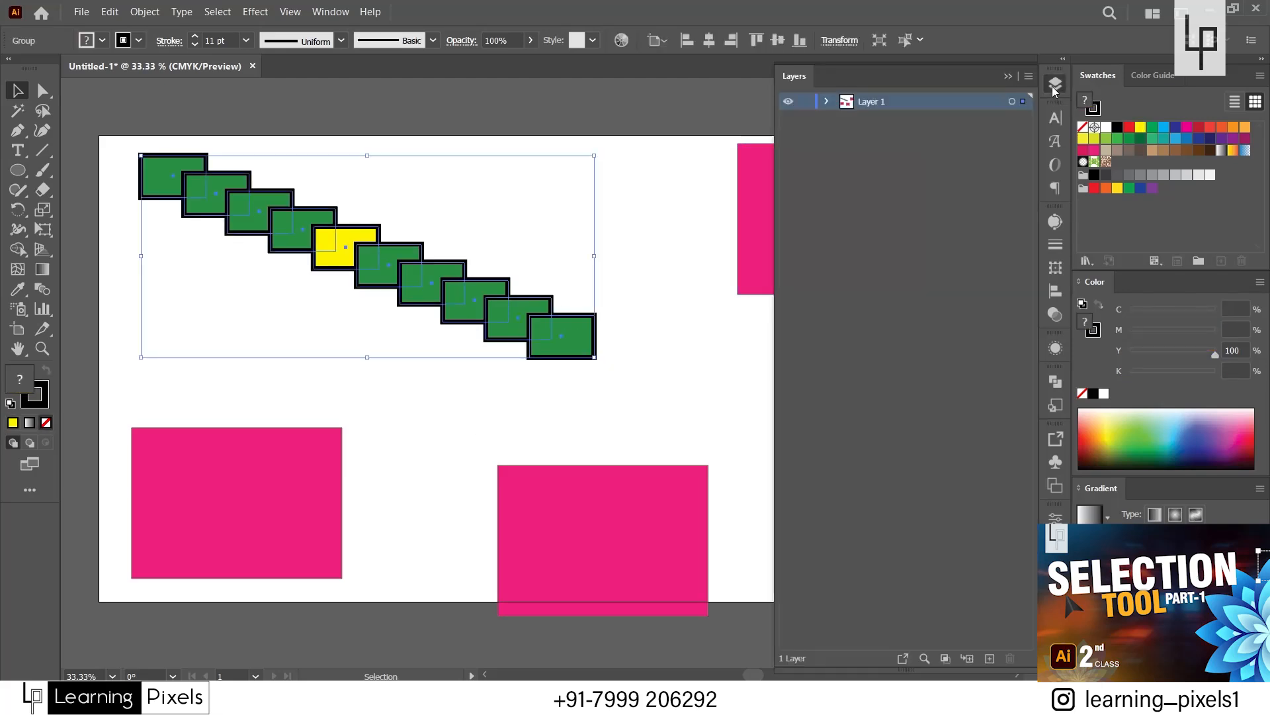
{"action": "left_click", "coordinate": [826, 101]}
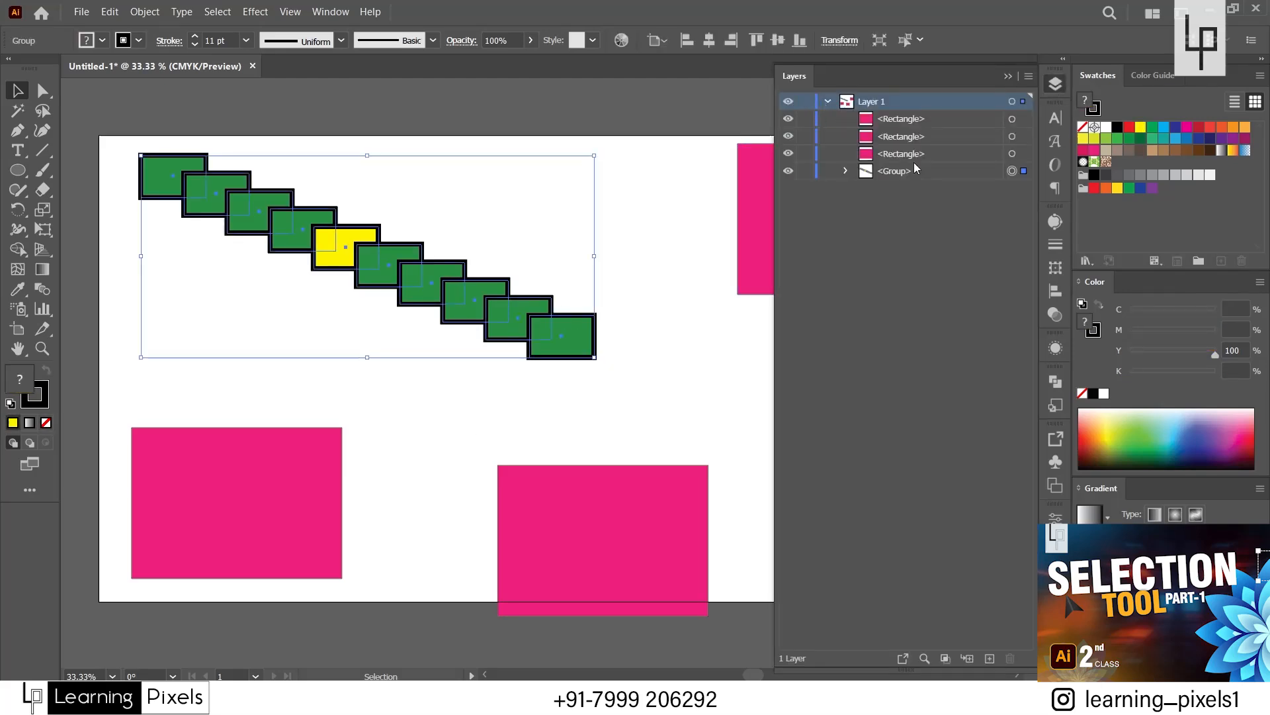
{"action": "left_click", "coordinate": [845, 171]}
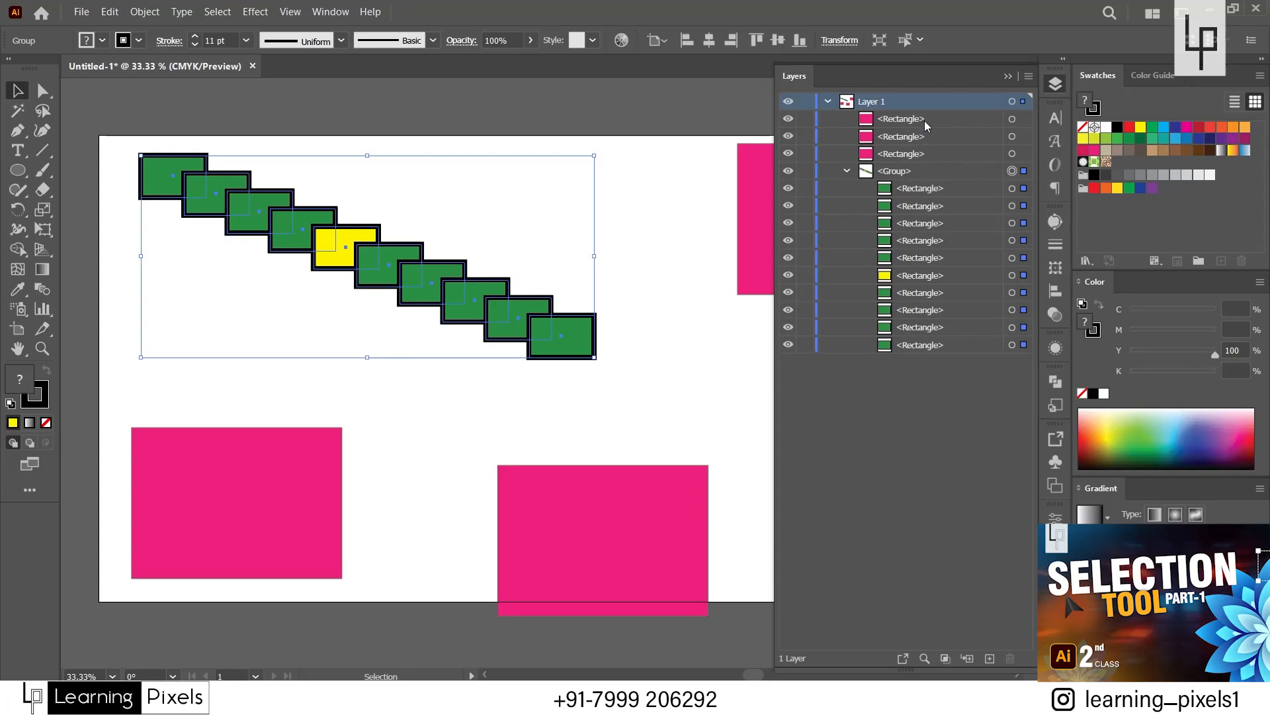
{"action": "left_click", "coordinate": [229, 300]}
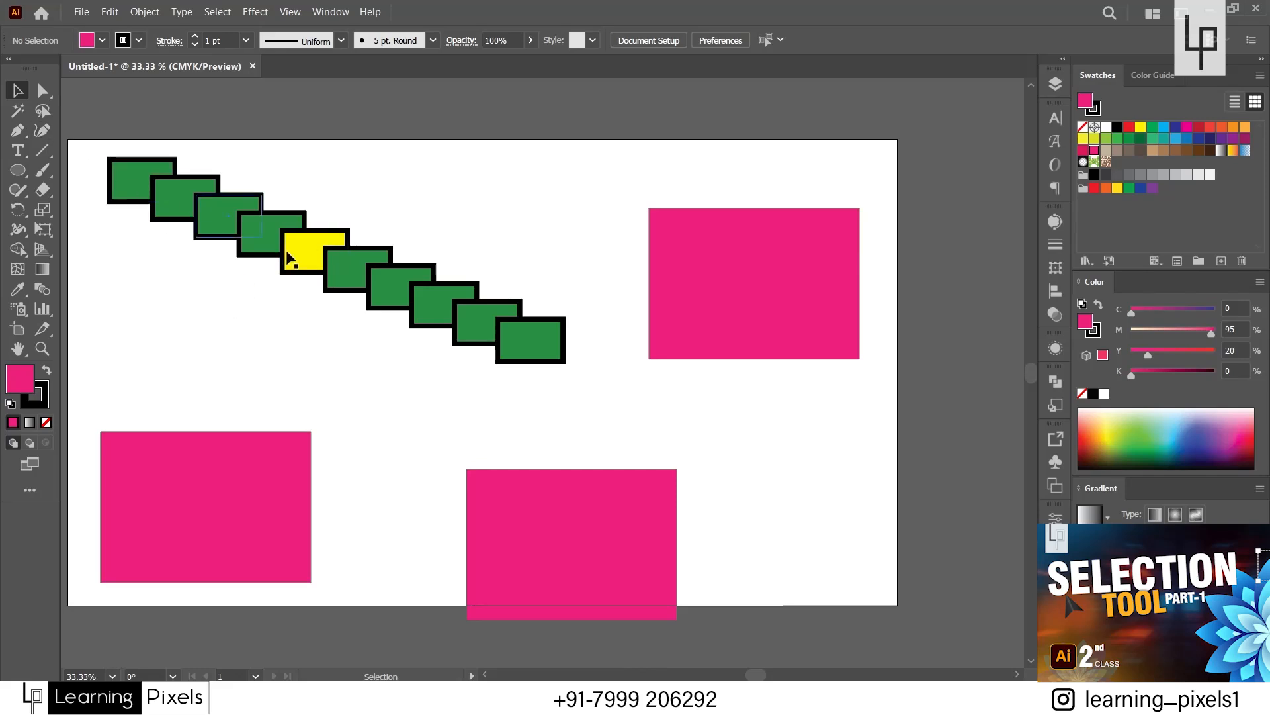
Isolate the upper pink rectangle, narrow it to about half its width with slightly more height, and exit isolation mode.
{"action": "left_click", "coordinate": [746, 285]}
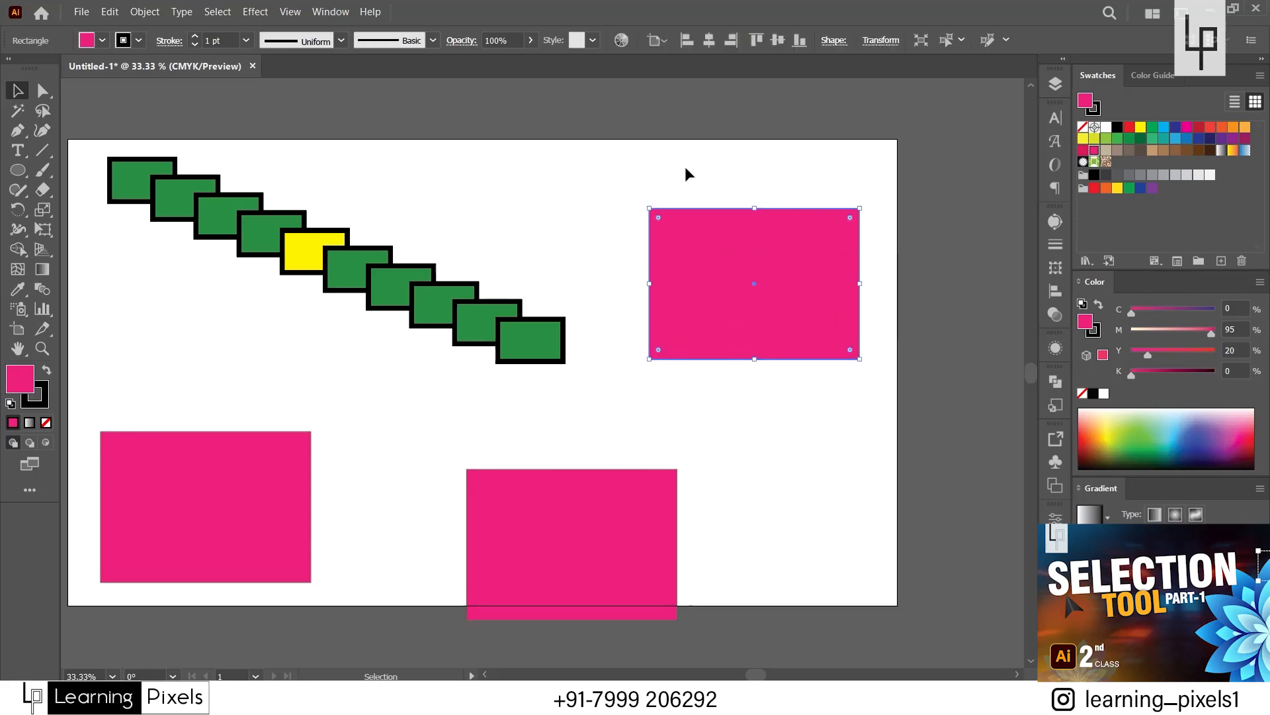
{"action": "double_click", "coordinate": [763, 303]}
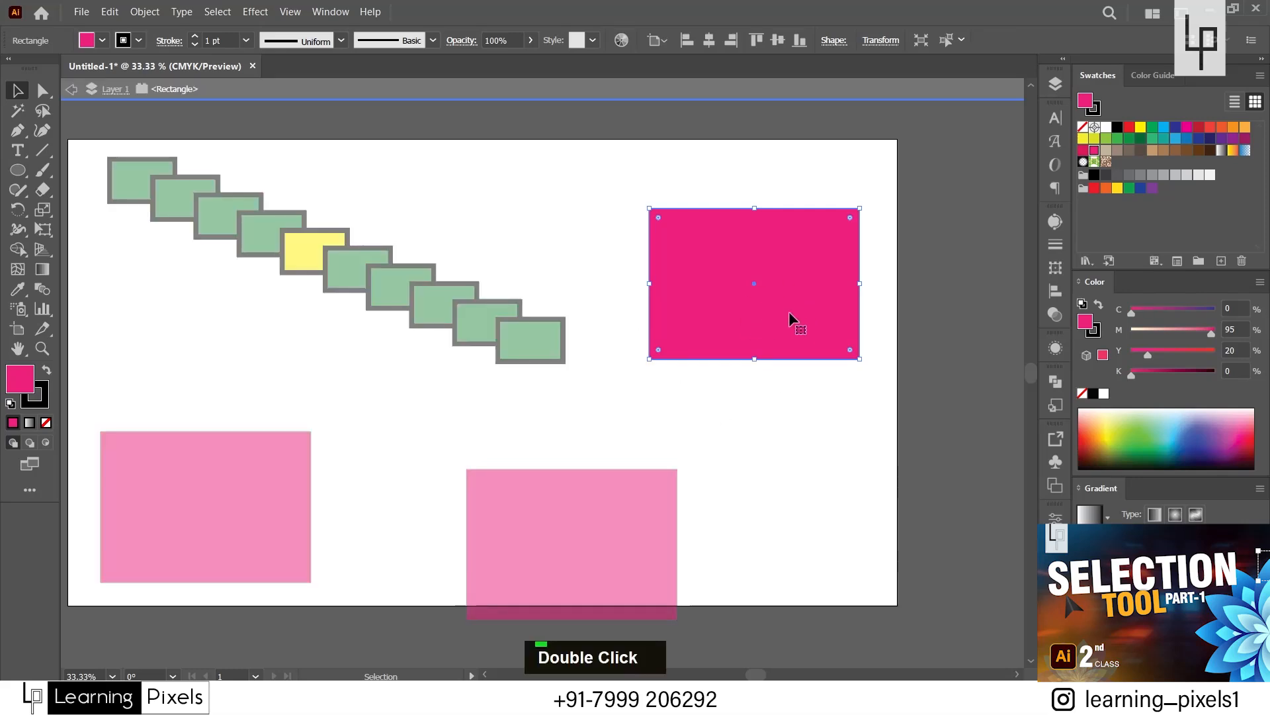
{"action": "left_click", "coordinate": [828, 174]}
{"action": "left_click_drag", "start_coordinate": [842, 176], "coordinate": [899, 418]}
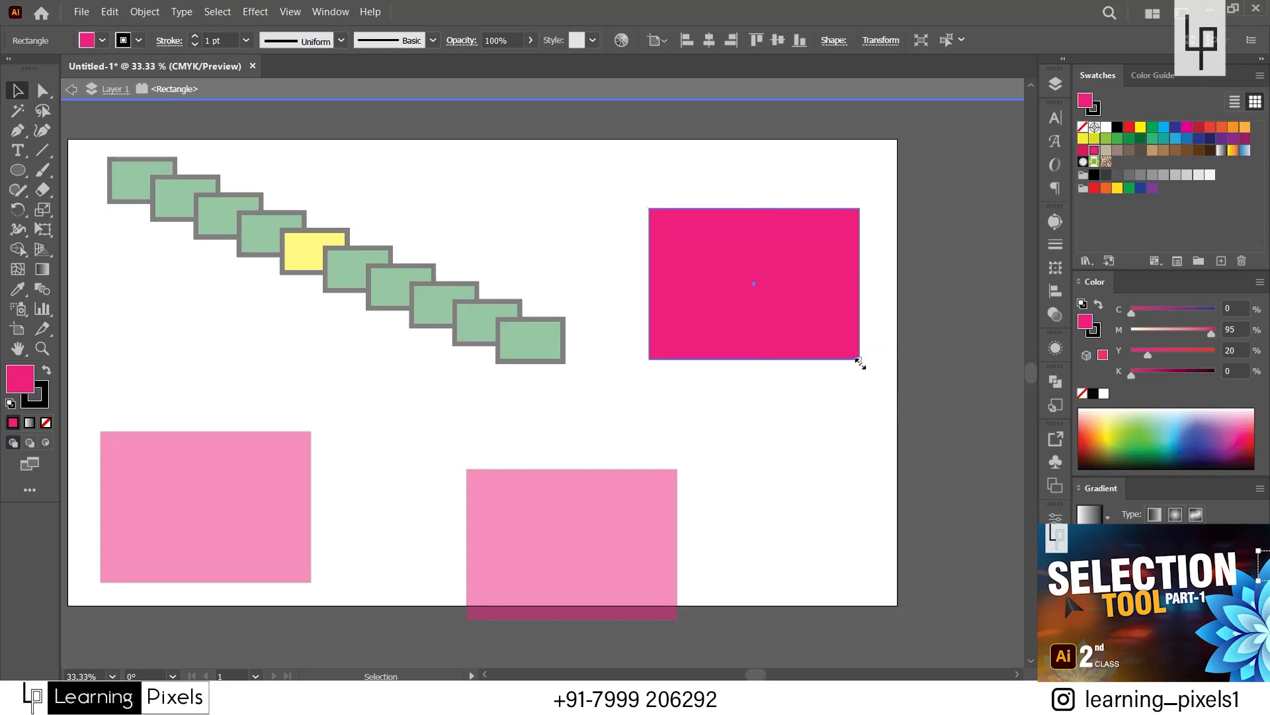
{"action": "left_click_drag", "start_coordinate": [859, 359], "coordinate": [756, 371]}
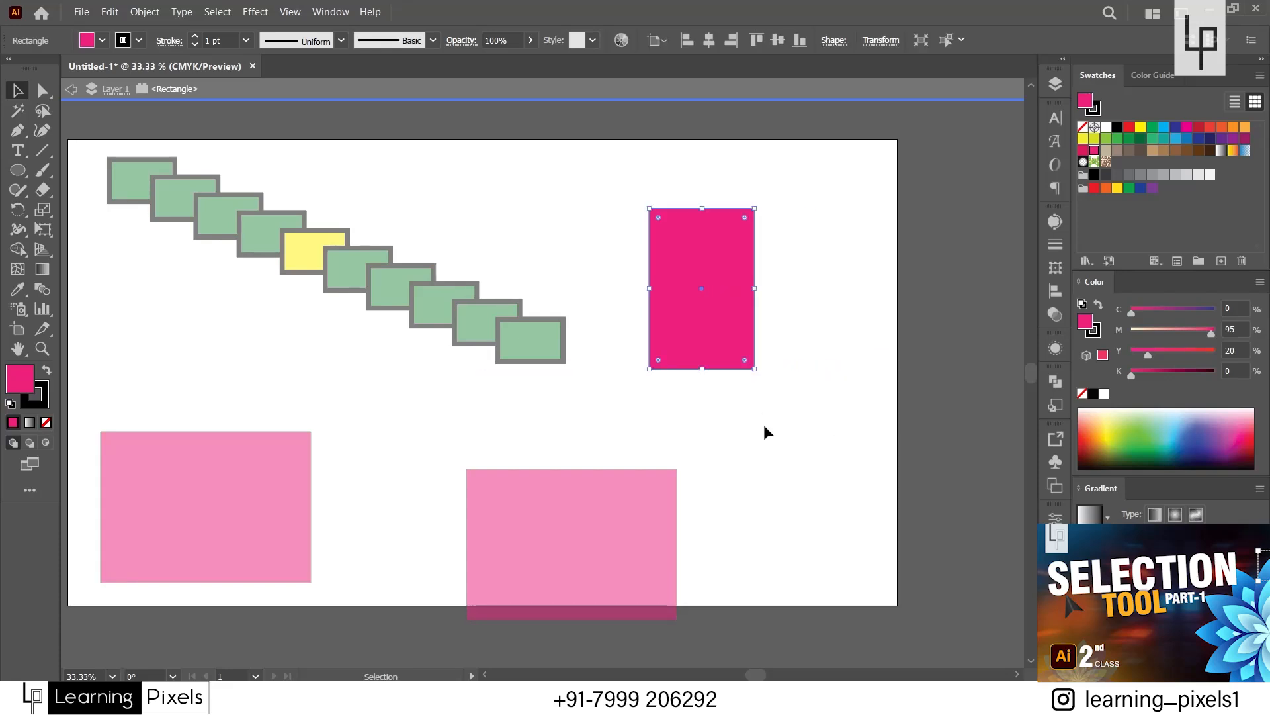
{"action": "double_click", "coordinate": [816, 137]}
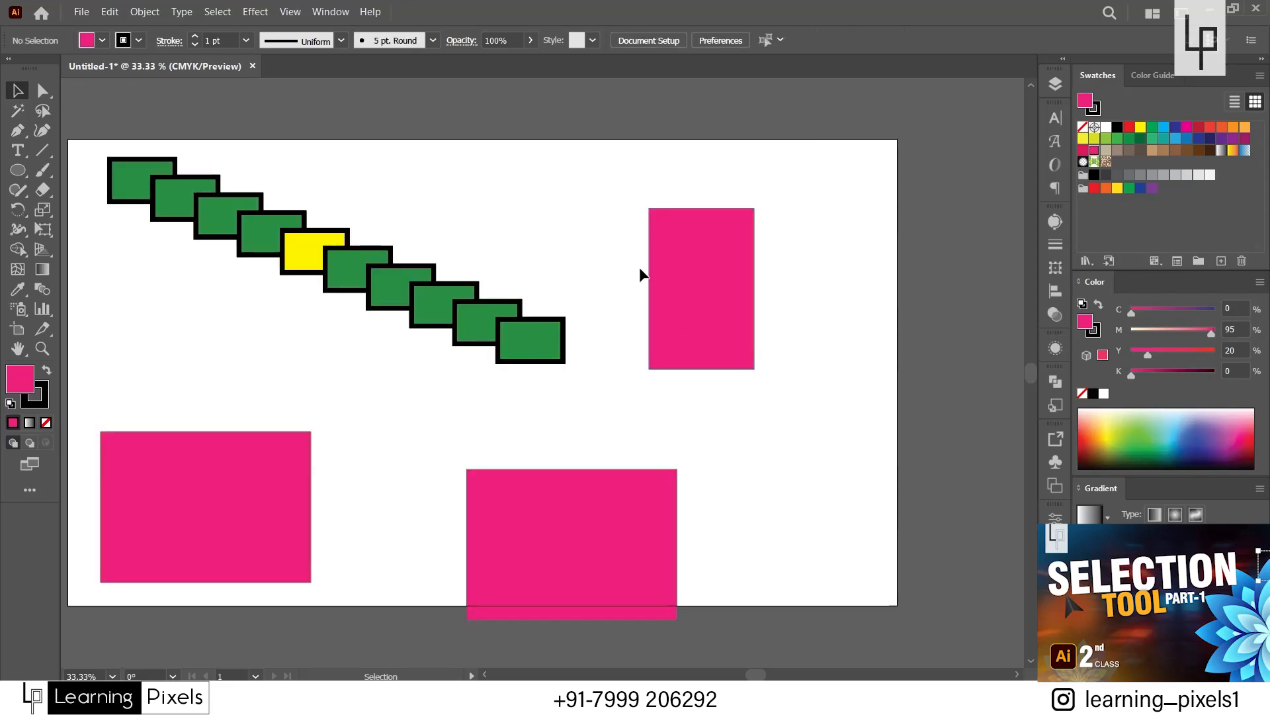
Move the lower middle pink rectangle up fully onto the artboard, and draw a pink circle about 287 pt in diameter beside it.
{"action": "left_click_drag", "start_coordinate": [566, 562], "coordinate": [543, 506]}
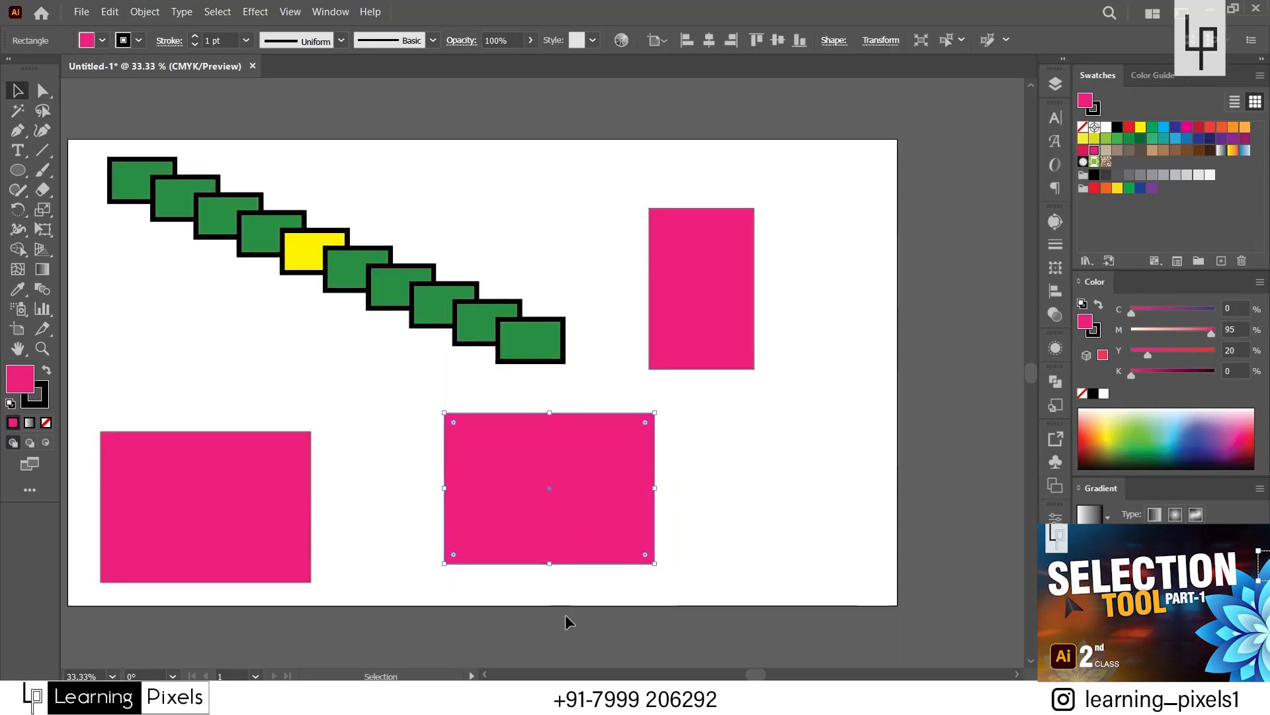
{"action": "left_click", "coordinate": [940, 402]}
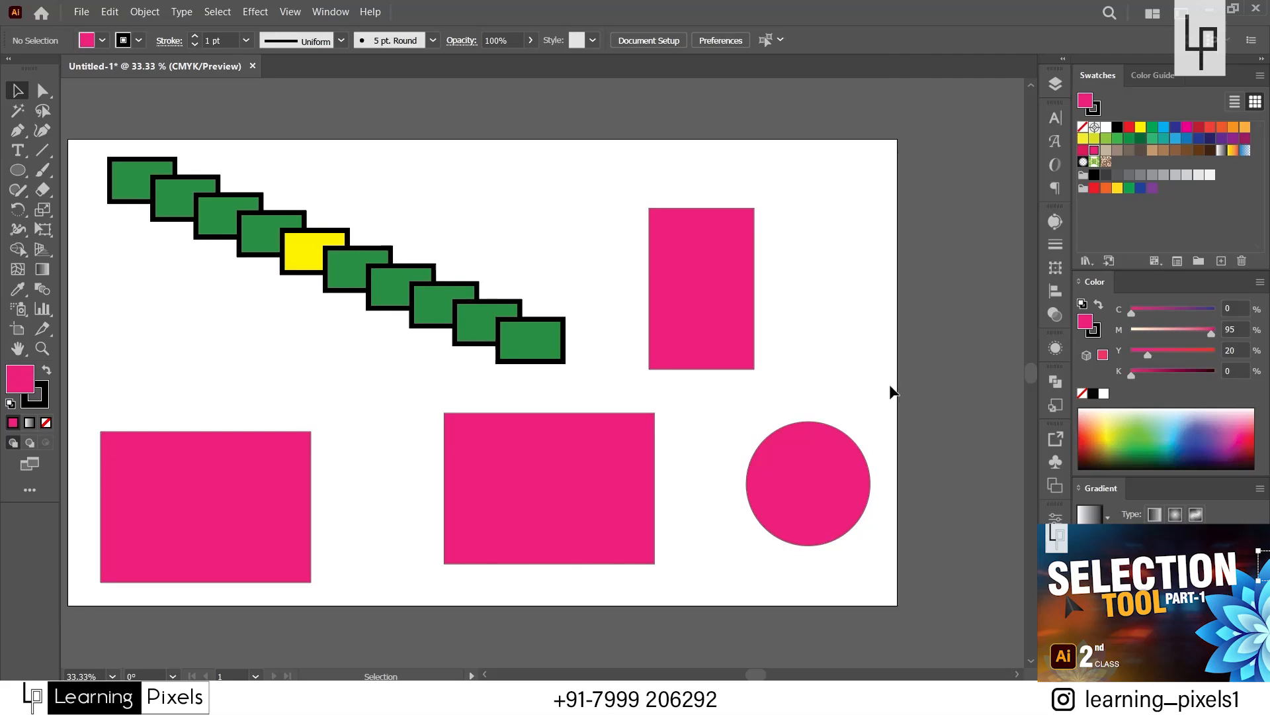
Delete the staircase group, then shrink the lower-left pink rectangle and move it to the artboard's upper-left corner area.
{"action": "left_click", "coordinate": [378, 299]}
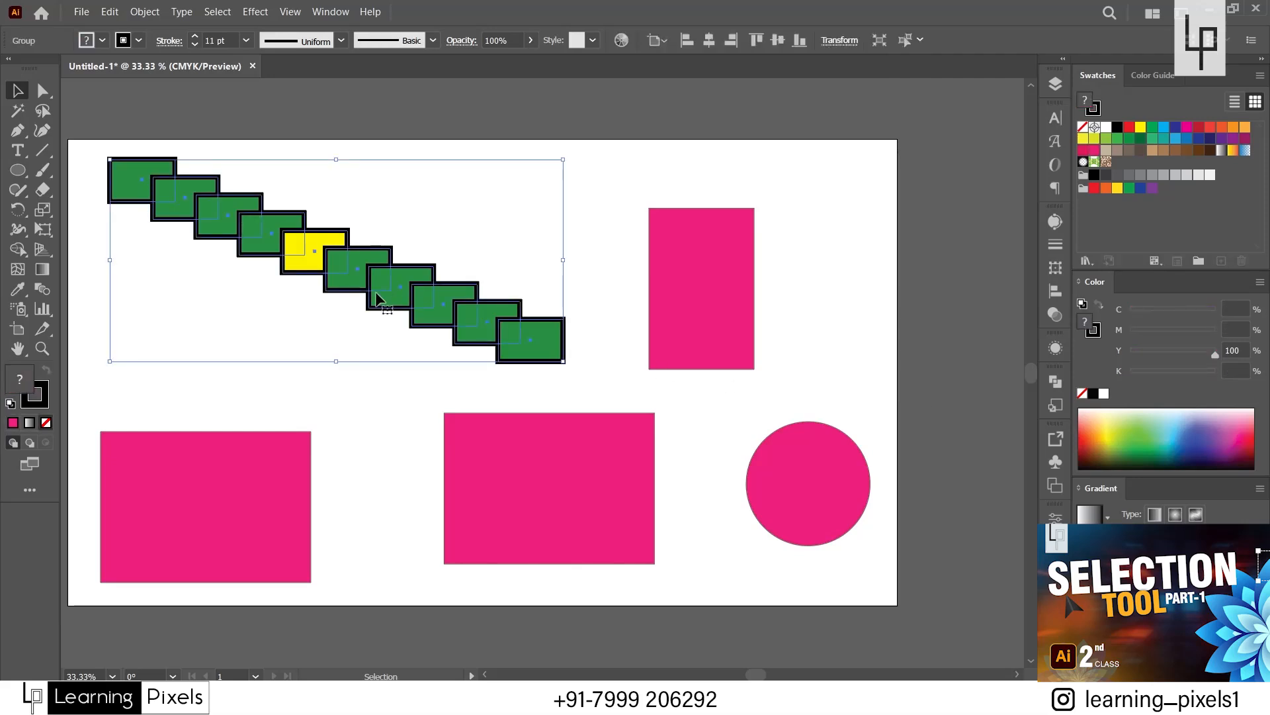
{"action": "key", "text": "Delete"}
{"action": "left_click", "coordinate": [266, 534]}
{"action": "left_click_drag", "start_coordinate": [311, 431], "coordinate": [192, 459]}
{"action": "left_click_drag", "start_coordinate": [168, 523], "coordinate": [180, 236]}
Move the large pink rectangle up and to the left with a red fill (M 90, Y 85), and fill the tall rectangle green.
{"action": "left_click_drag", "start_coordinate": [555, 489], "coordinate": [278, 390]}
{"action": "double_click", "coordinate": [1210, 127]}
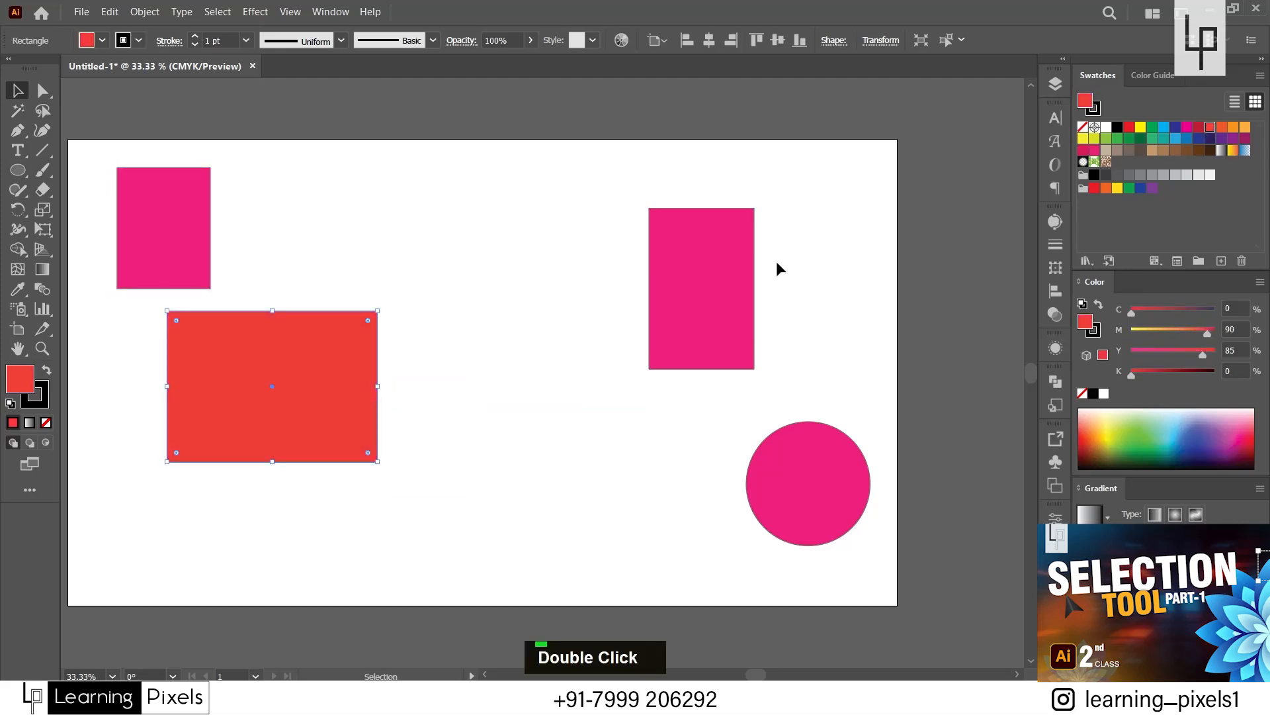
{"action": "left_click", "coordinate": [751, 272]}
{"action": "double_click", "coordinate": [1152, 127]}
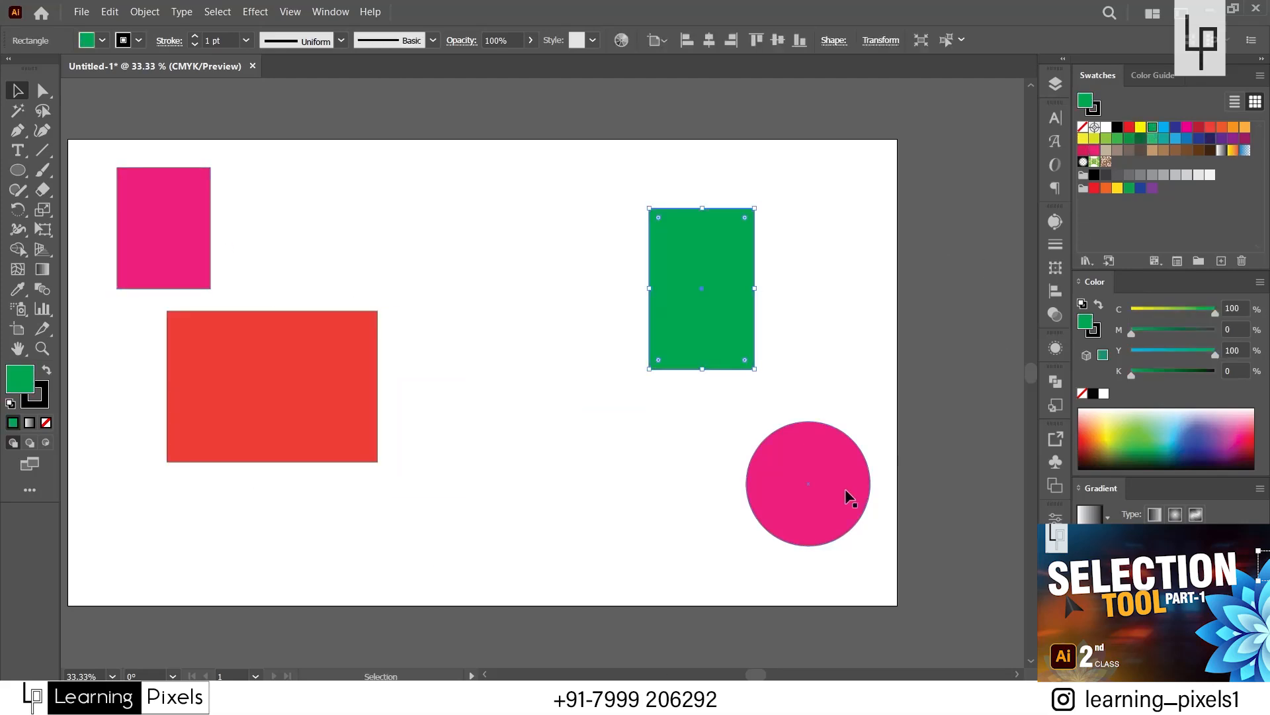
Move the circle up to the left of the green rectangle and fill it light blue.
{"action": "left_click_drag", "start_coordinate": [849, 496], "coordinate": [553, 278]}
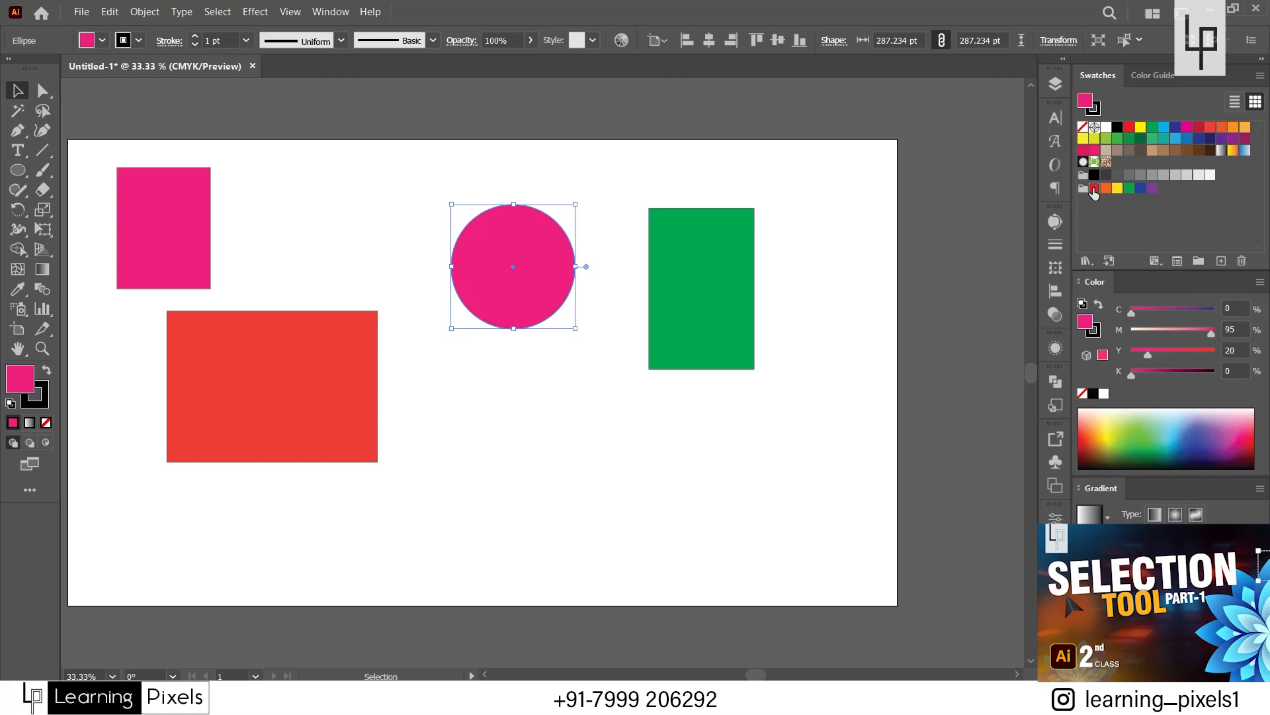
{"action": "left_click", "coordinate": [1094, 190]}
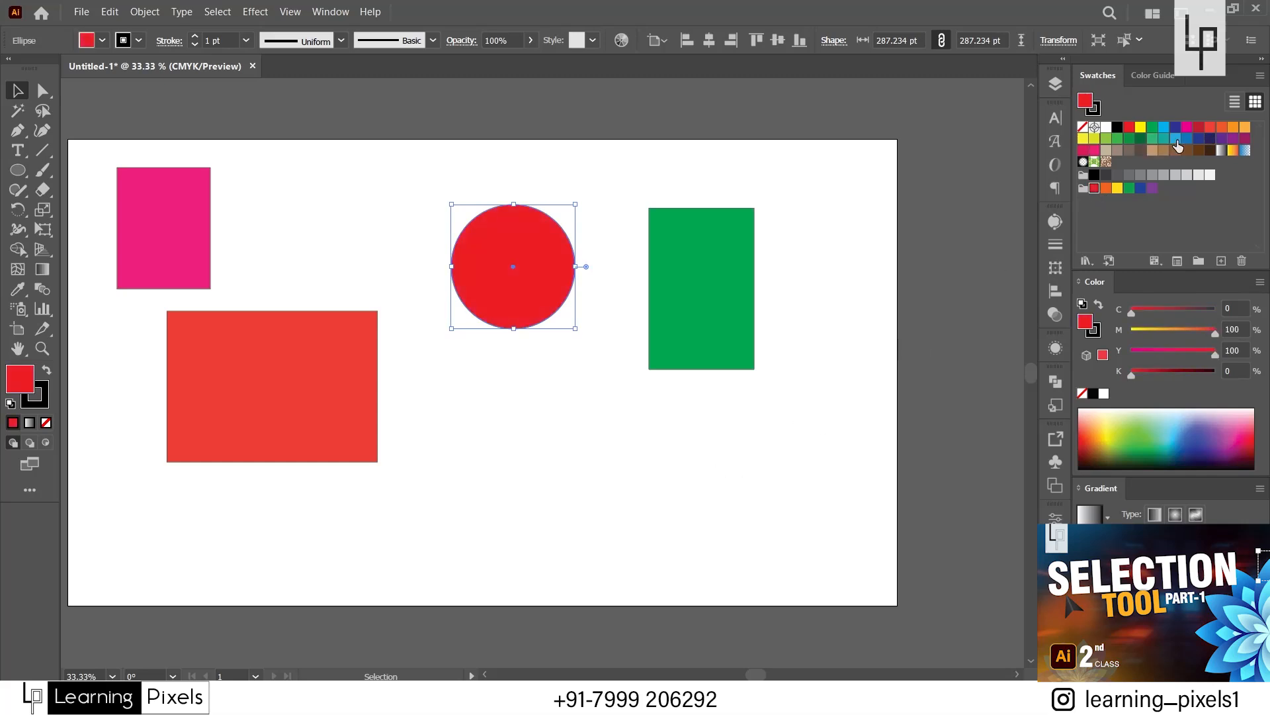
{"action": "left_click", "coordinate": [1178, 146]}
{"action": "left_click", "coordinate": [683, 440]}
Move the red rectangle, the blue circle and the green rectangle off the artboard into the area above it.
{"action": "left_click_drag", "start_coordinate": [360, 394], "coordinate": [420, 412]}
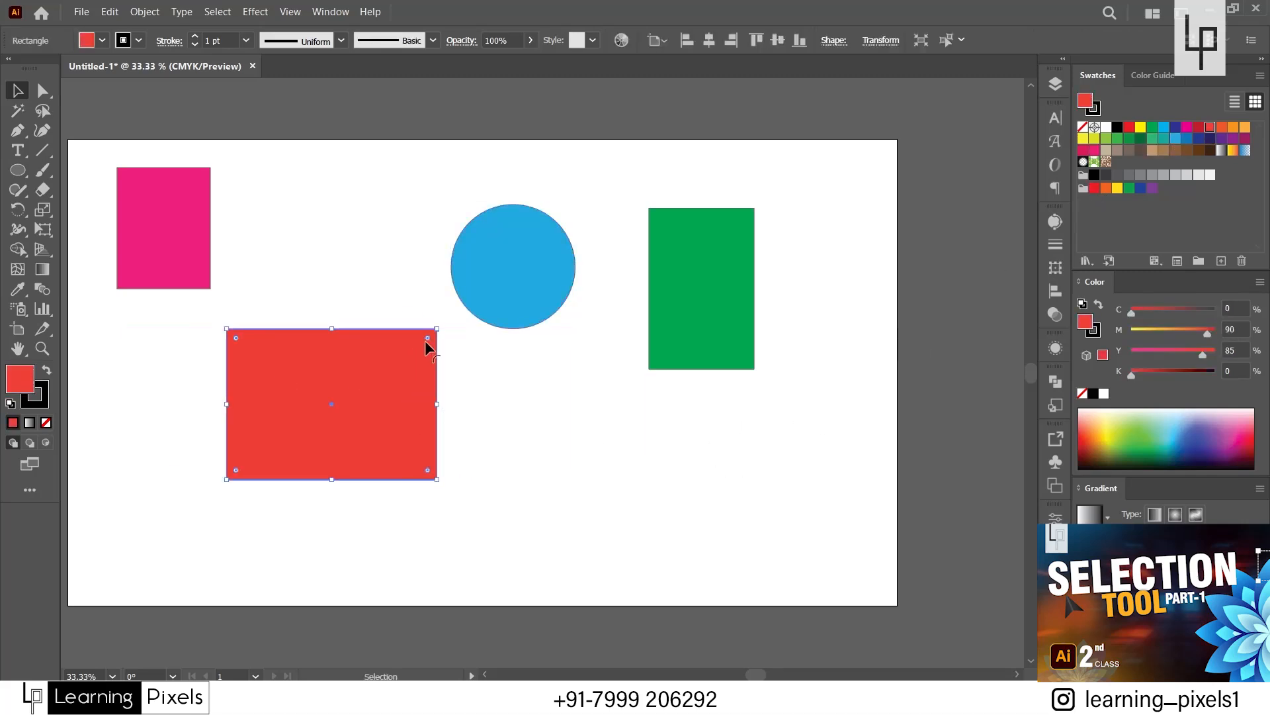
{"action": "scroll", "coordinate": [708, 406], "scroll_direction": "down", "scroll_amount": 1}
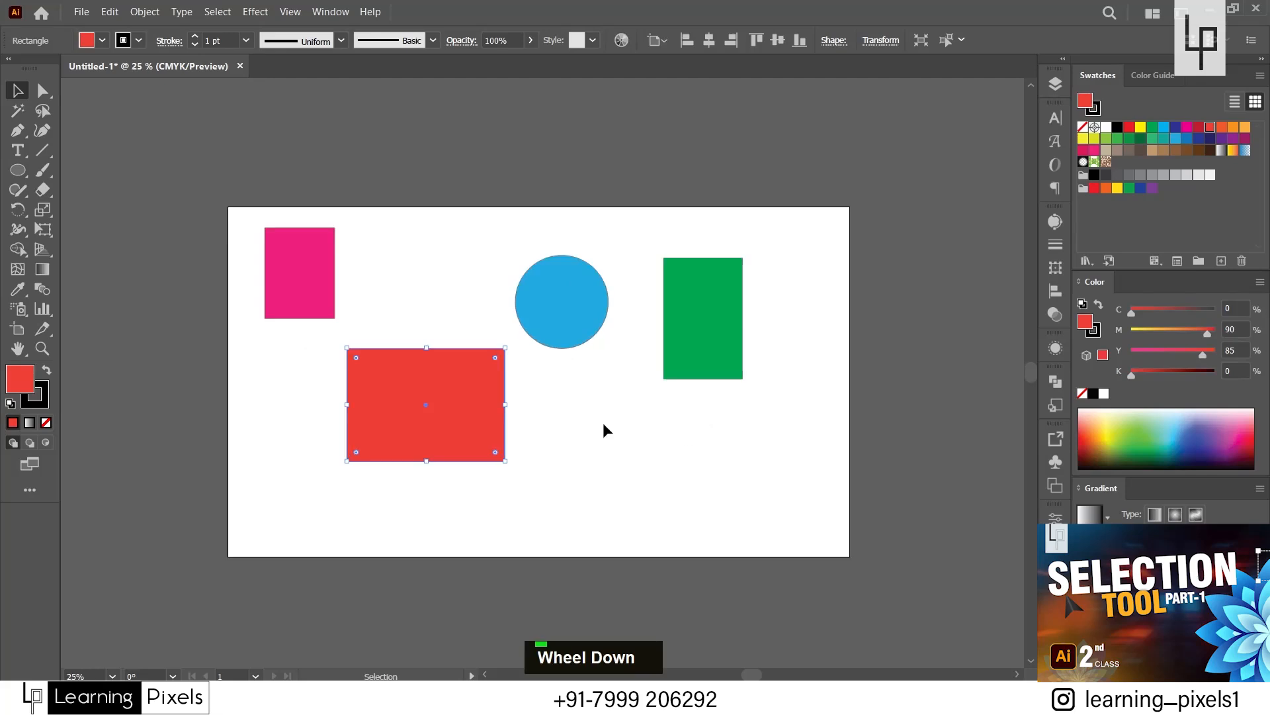
{"action": "left_click", "coordinate": [299, 273]}
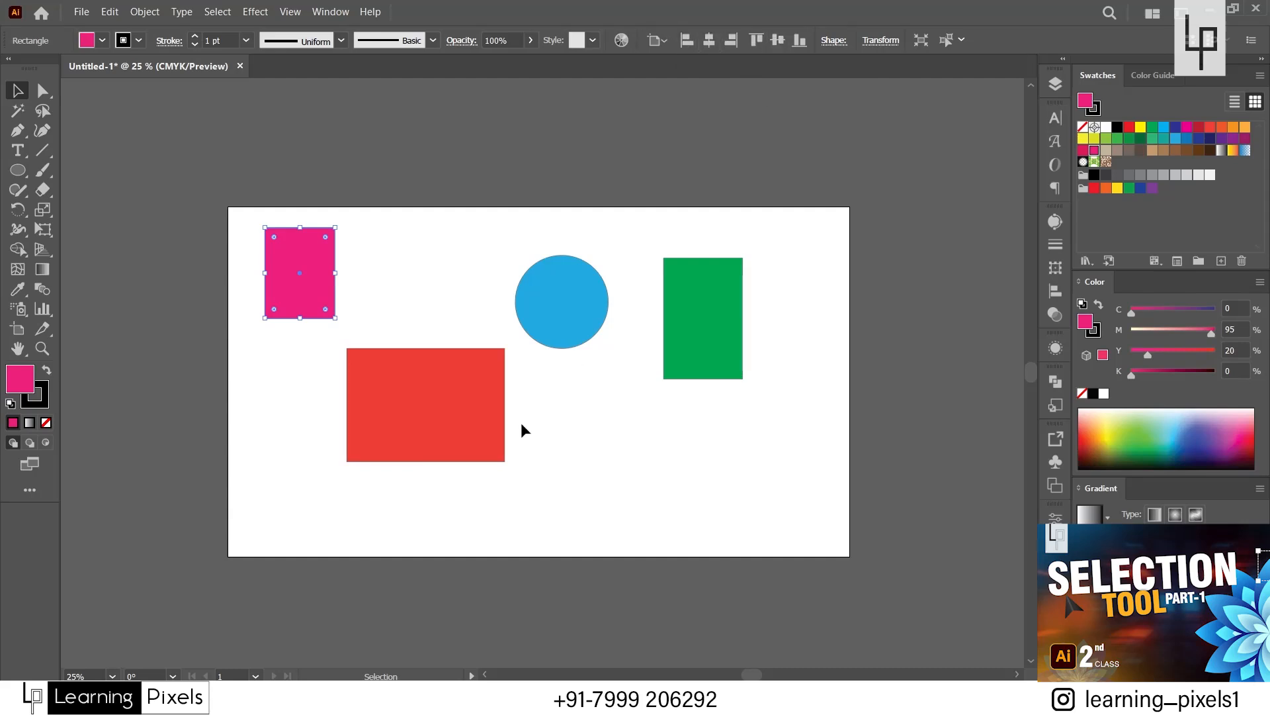
{"action": "left_click_drag", "start_coordinate": [466, 401], "coordinate": [476, 131]}
{"action": "left_click_drag", "start_coordinate": [571, 300], "coordinate": [615, 146]}
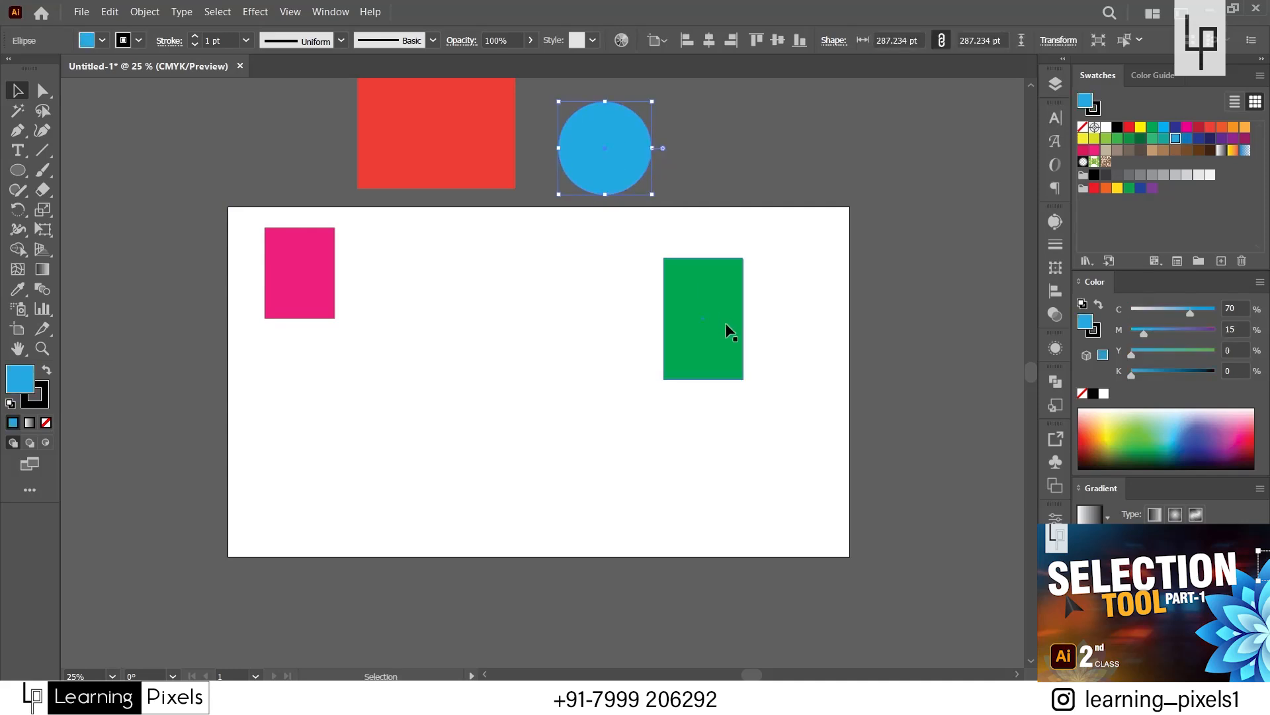
{"action": "left_click_drag", "start_coordinate": [726, 322], "coordinate": [779, 144]}
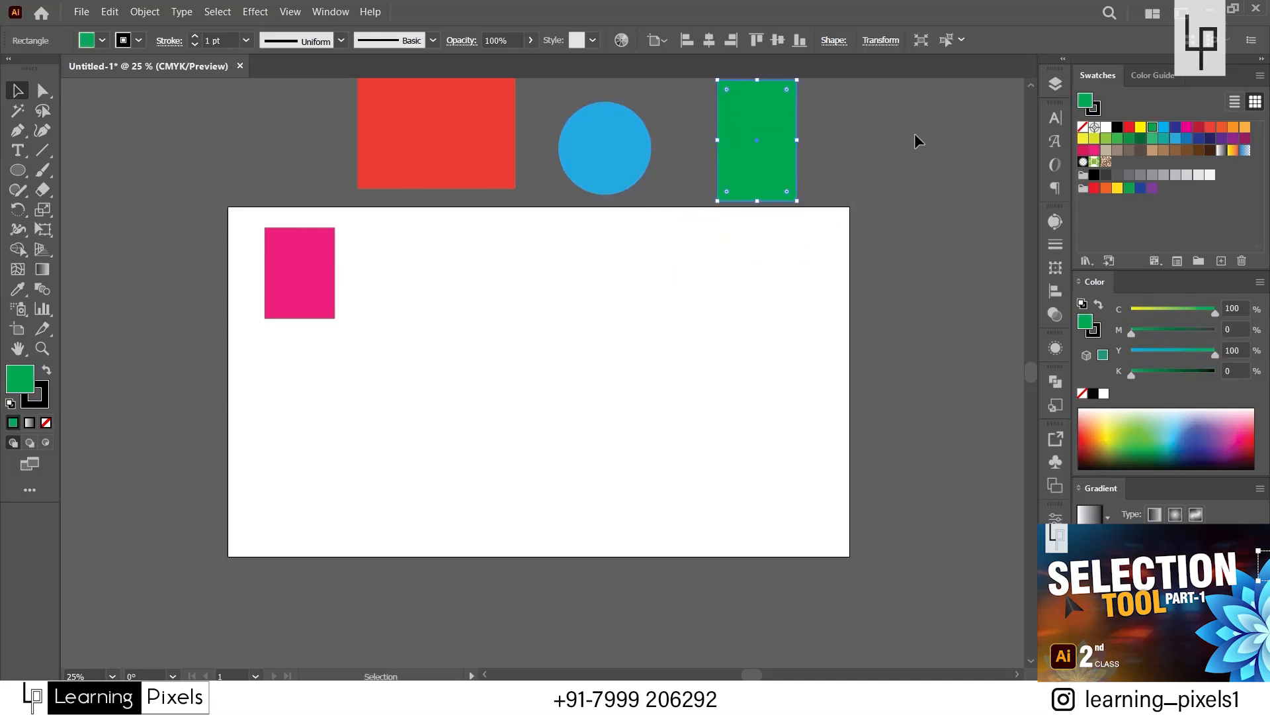
Move the pink rectangle slightly down and to the right on the artboard, and select it again.
{"action": "left_click_drag", "start_coordinate": [334, 320], "coordinate": [360, 378]}
{"action": "left_click", "coordinate": [340, 445]}
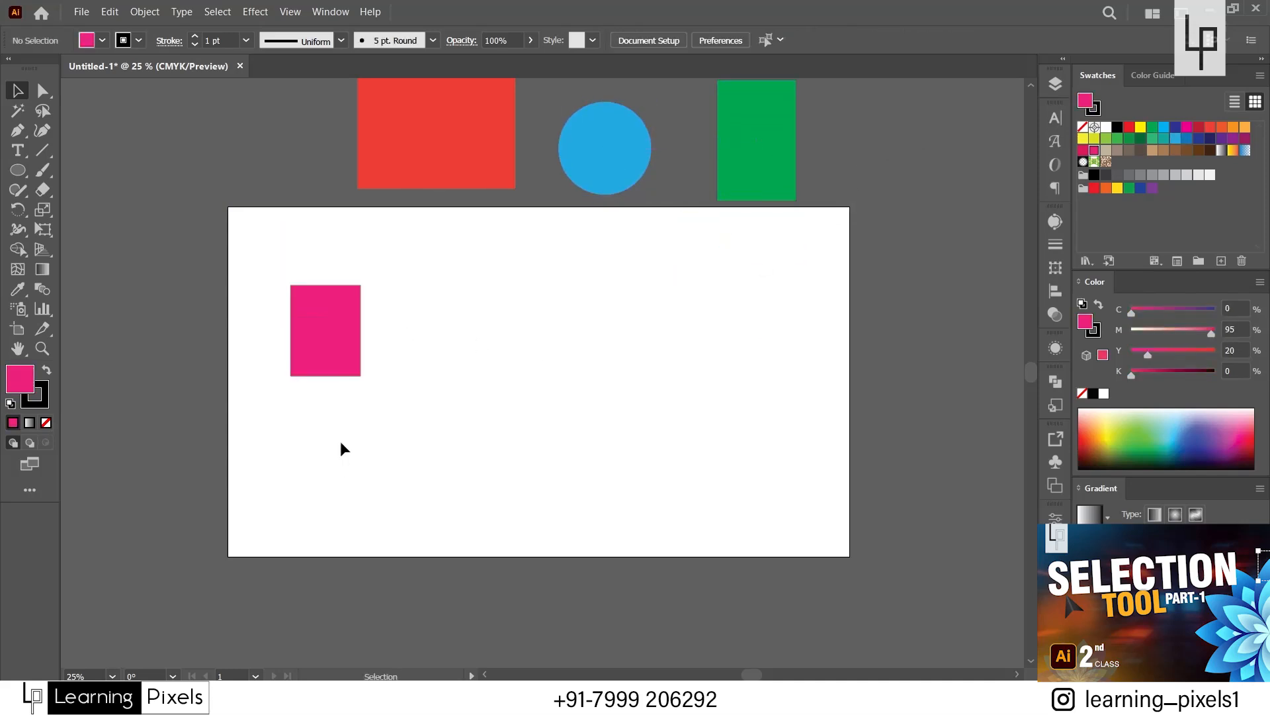
{"action": "left_click", "coordinate": [321, 351]}
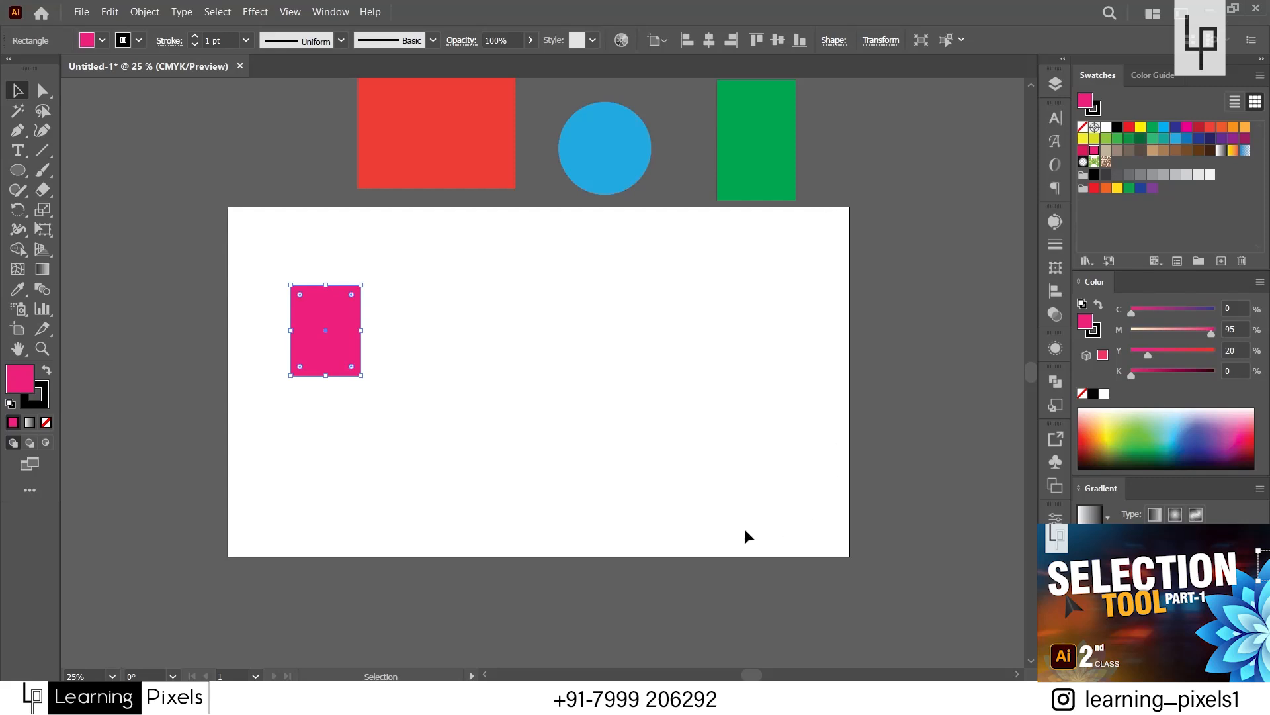
{"action": "key", "text": "ctrl+z"}
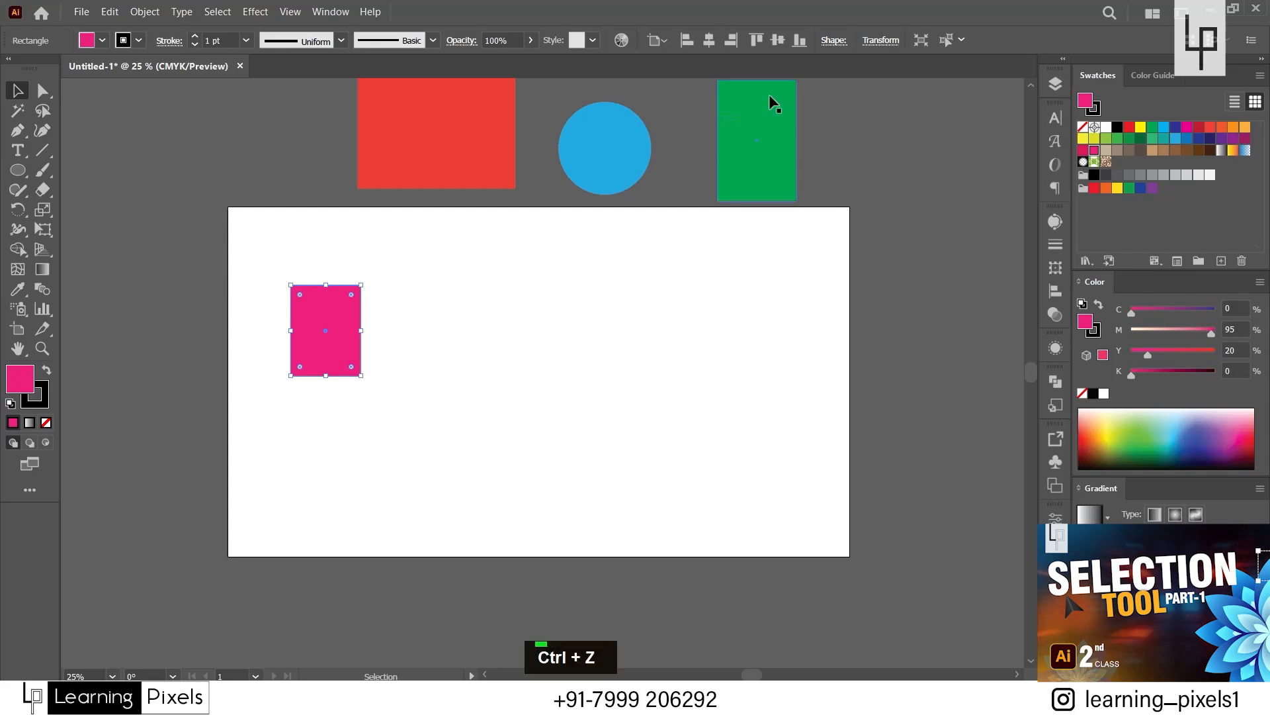
Align the pink rectangle horizontally to the artboard's left edge, its center and its right edge in turn.
{"action": "left_click", "coordinate": [688, 40]}
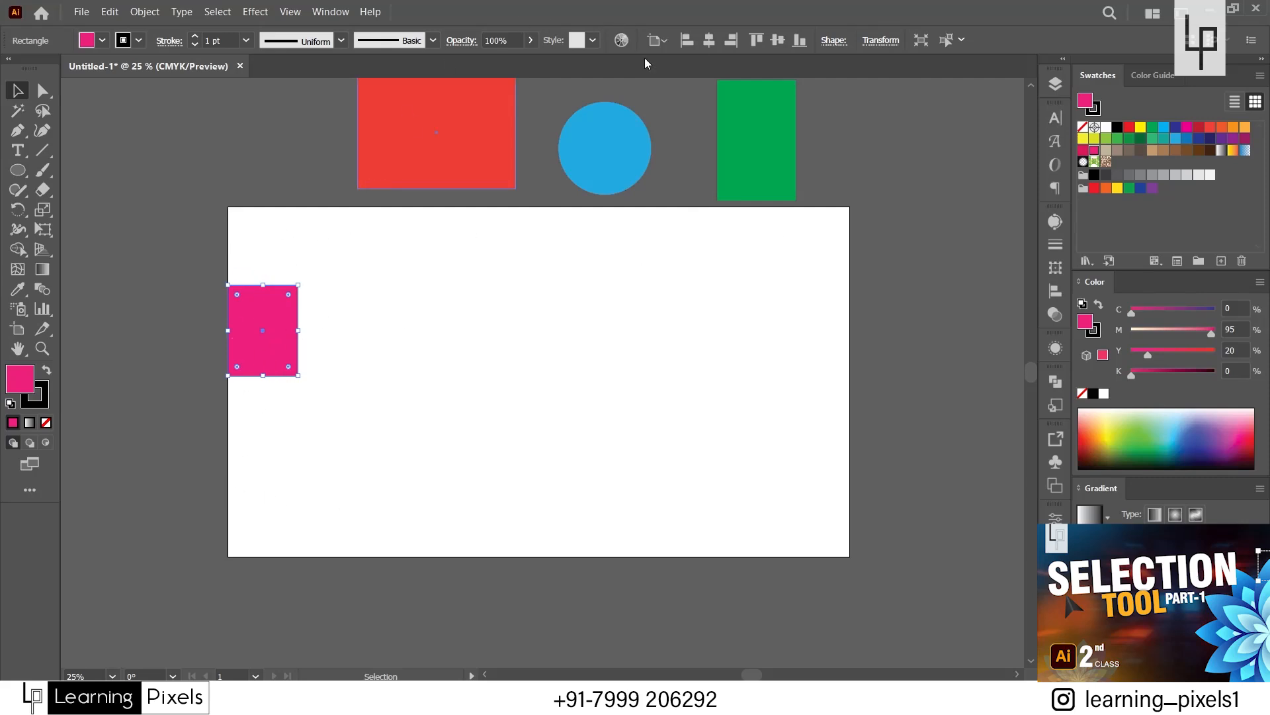
{"action": "left_click", "coordinate": [708, 40]}
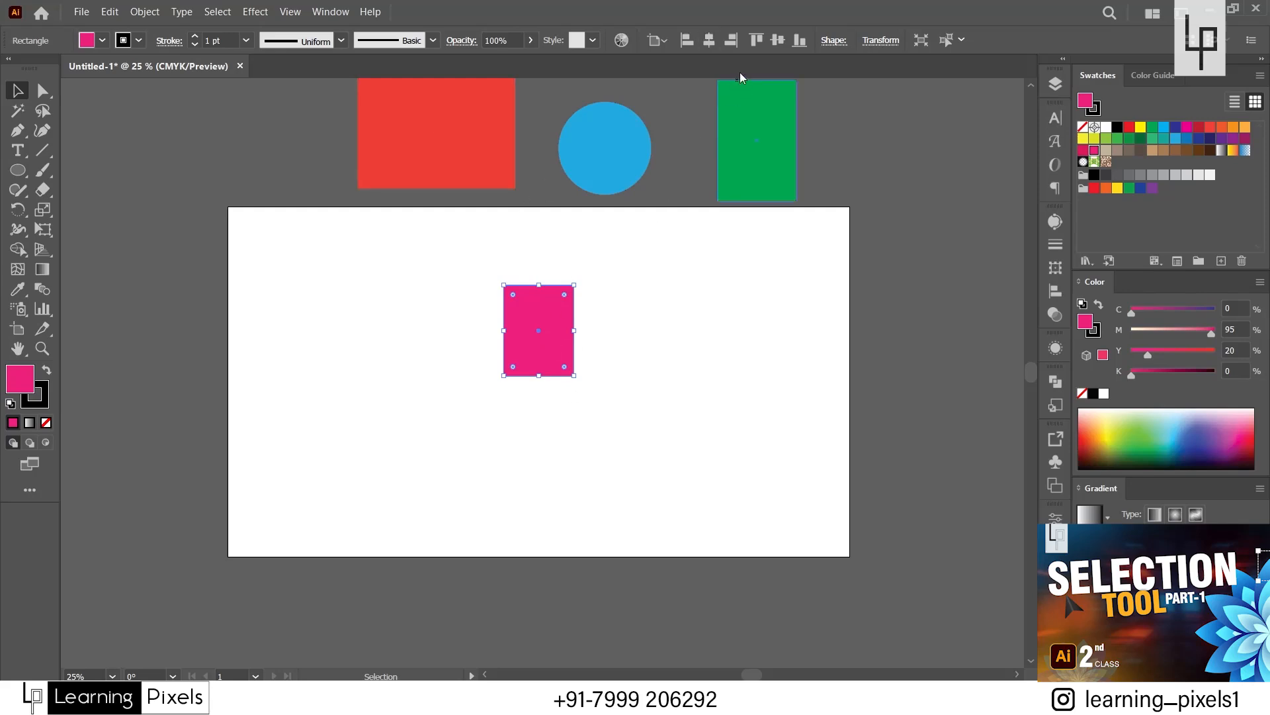
{"action": "left_click", "coordinate": [734, 41]}
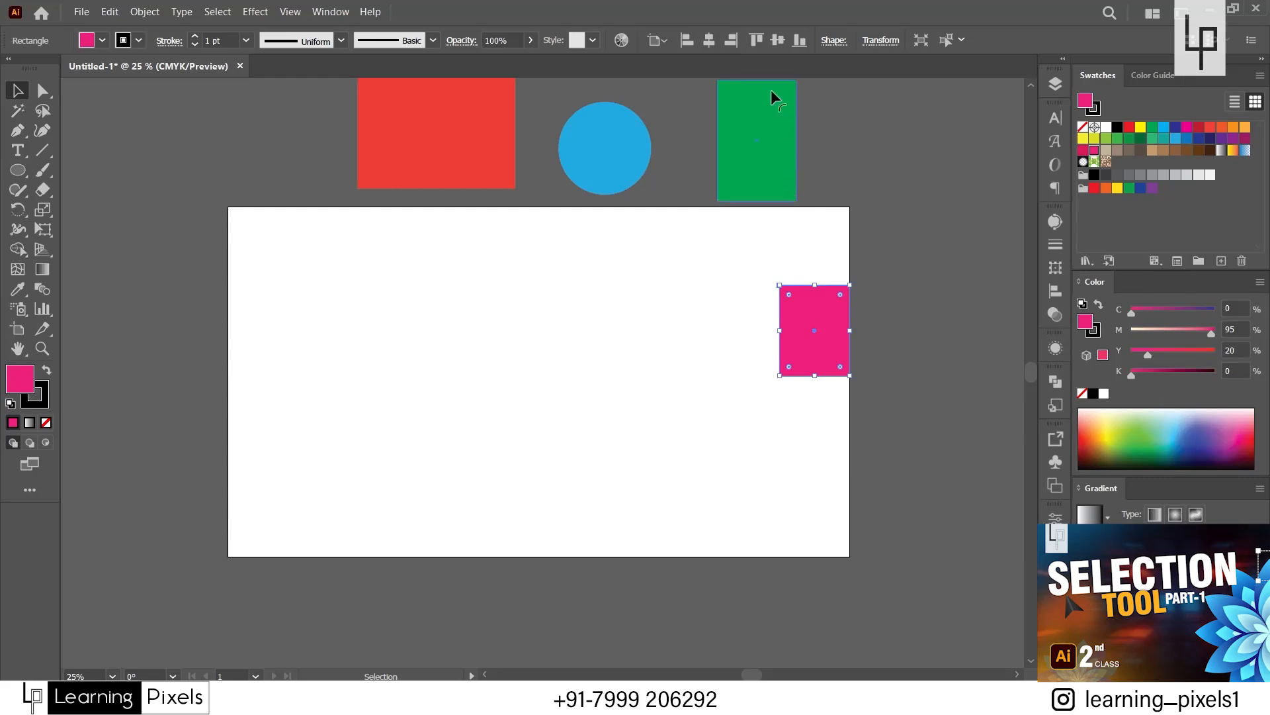
Align the pink rectangle vertically to the artboard's top edge, its center and its bottom edge in turn, and deselect it.
{"action": "left_click", "coordinate": [757, 41]}
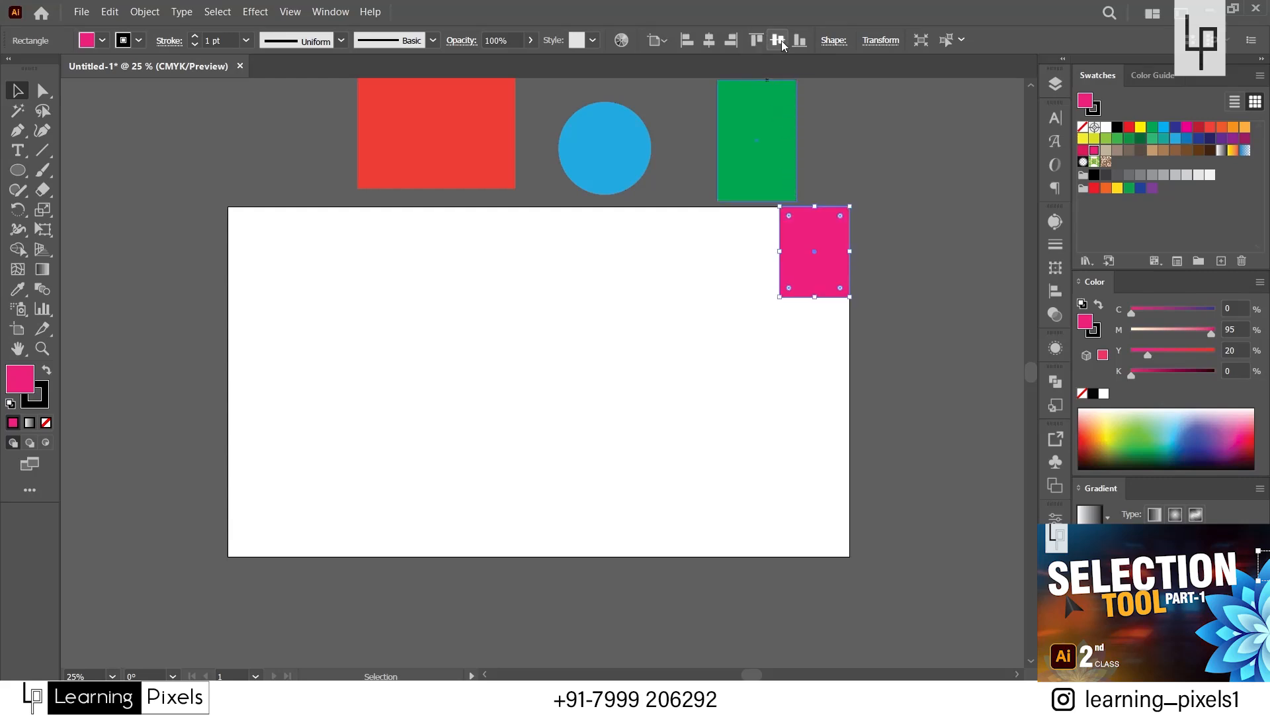
{"action": "left_click", "coordinate": [781, 41]}
{"action": "left_click", "coordinate": [799, 45]}
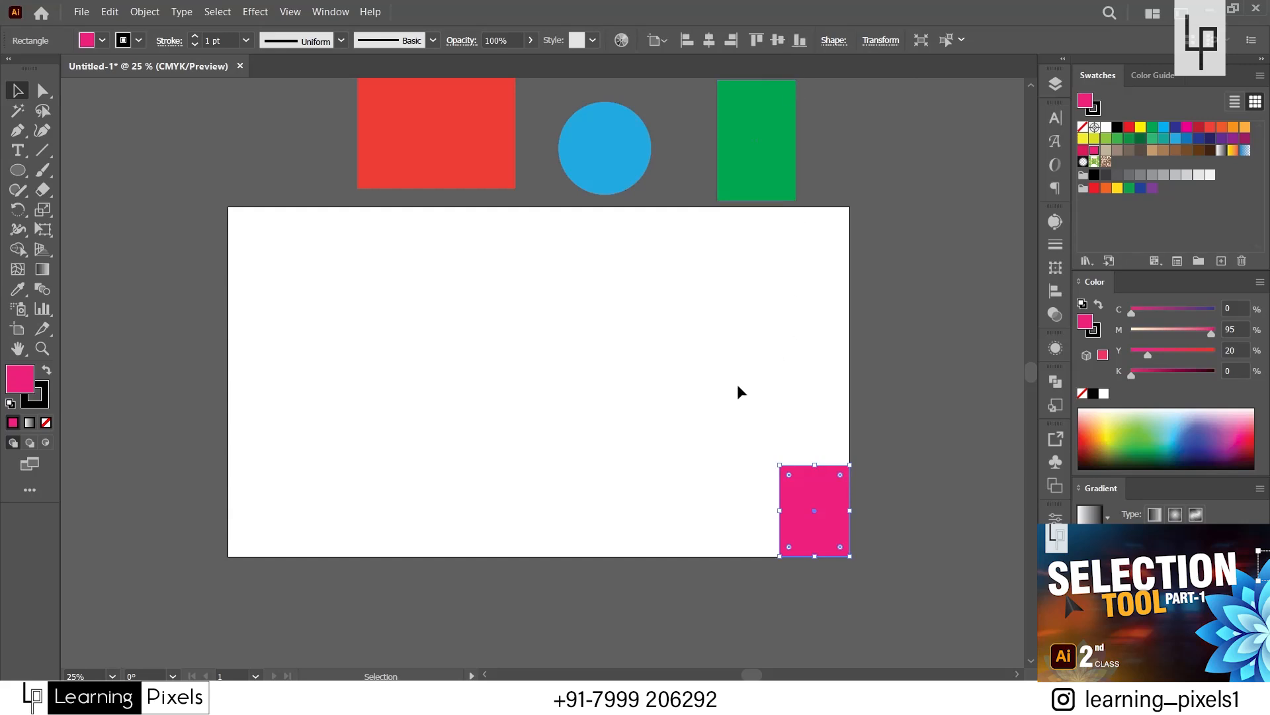
{"action": "left_click", "coordinate": [437, 393]}
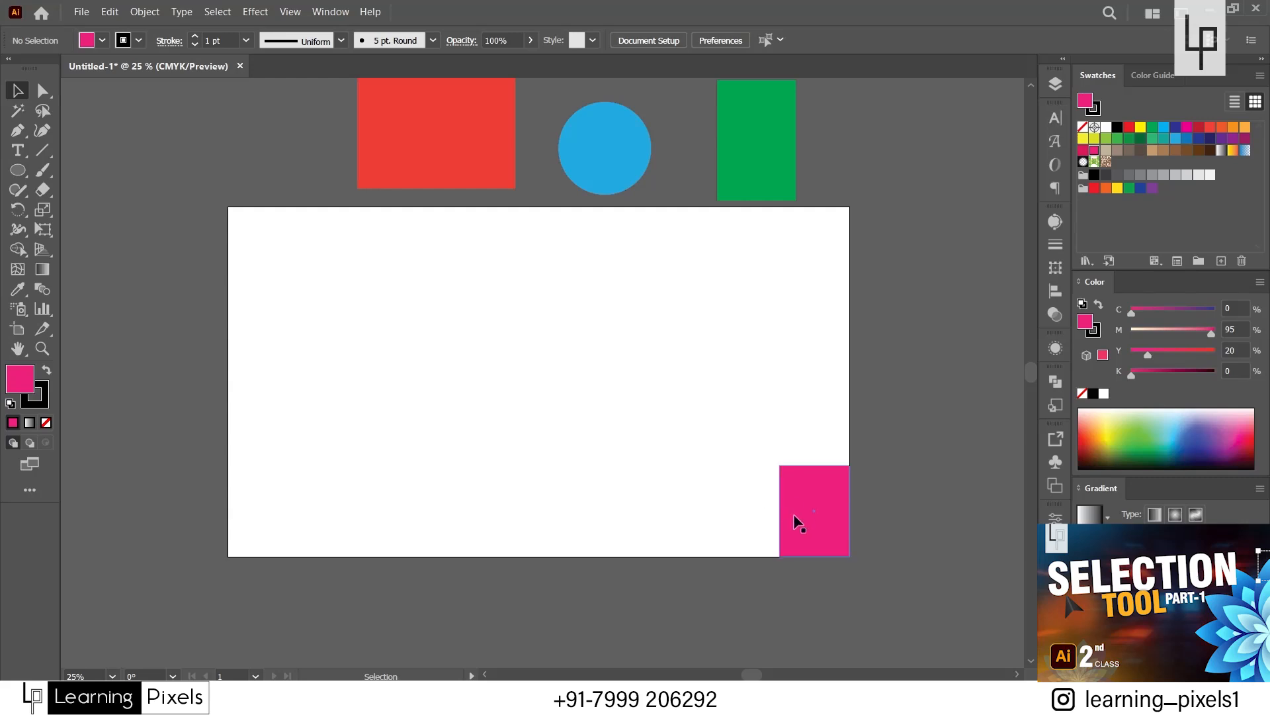
Arrange the pink rectangle, red rectangle, blue circle and green rectangle from left to right across the artboard at staggered heights.
{"action": "left_click_drag", "start_coordinate": [801, 515], "coordinate": [304, 336]}
{"action": "left_click_drag", "start_coordinate": [455, 139], "coordinate": [486, 397]}
{"action": "left_click_drag", "start_coordinate": [603, 147], "coordinate": [641, 330]}
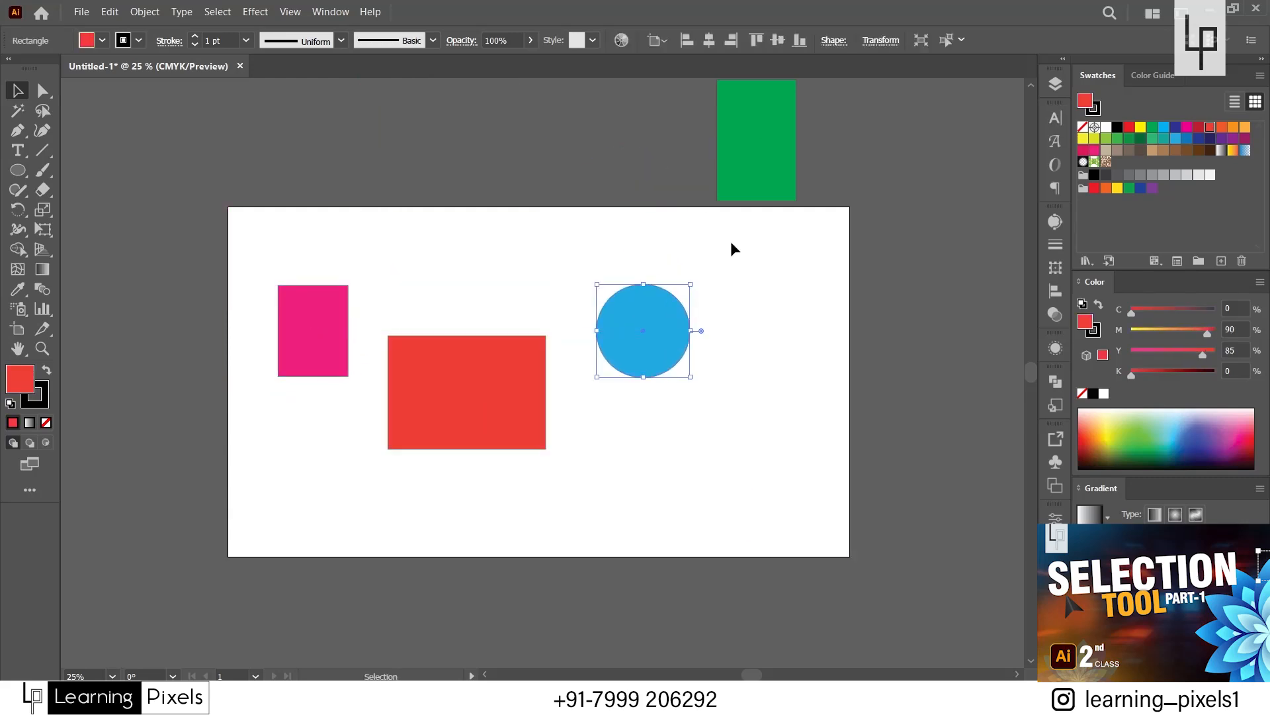
{"action": "left_click_drag", "start_coordinate": [754, 174], "coordinate": [754, 422]}
Select all four shapes and set the Align To reference to the artboard.
{"action": "left_click_drag", "start_coordinate": [254, 239], "coordinate": [827, 488]}
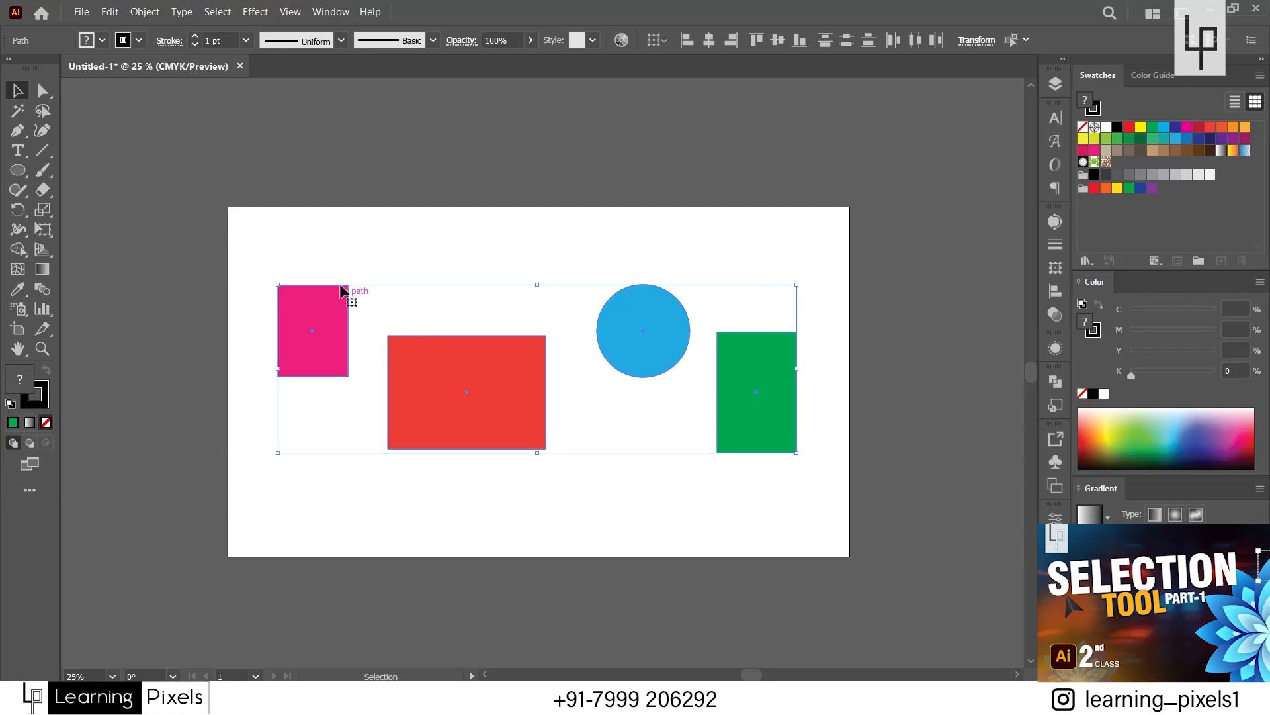
{"action": "left_click_drag", "start_coordinate": [262, 249], "coordinate": [813, 505]}
{"action": "left_click", "coordinate": [338, 12]}
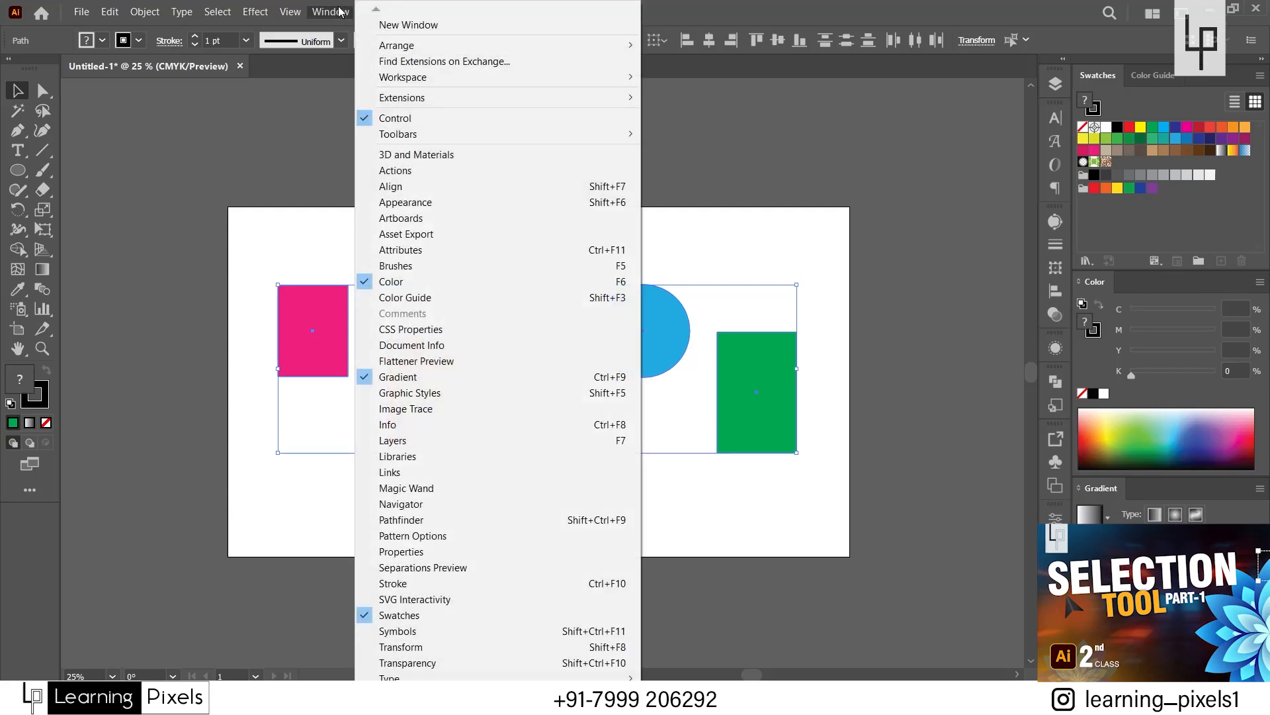
{"action": "left_click", "coordinate": [437, 188]}
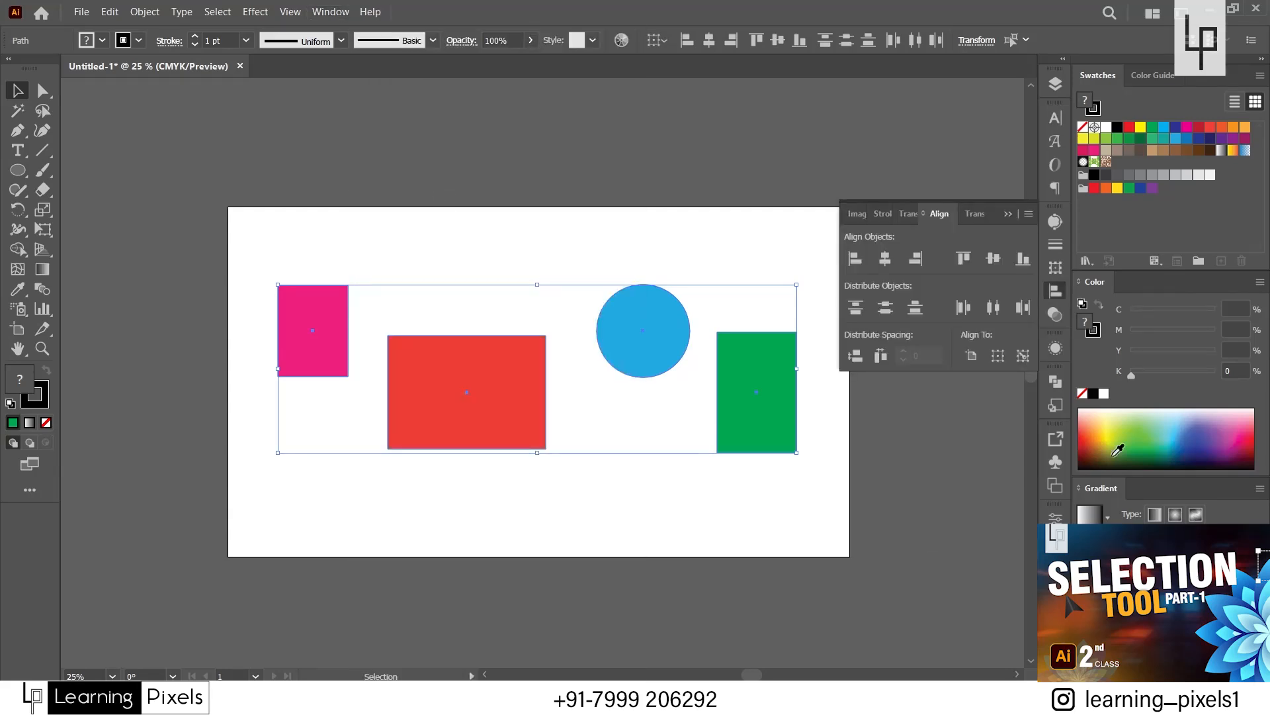
{"action": "left_click", "coordinate": [972, 355]}
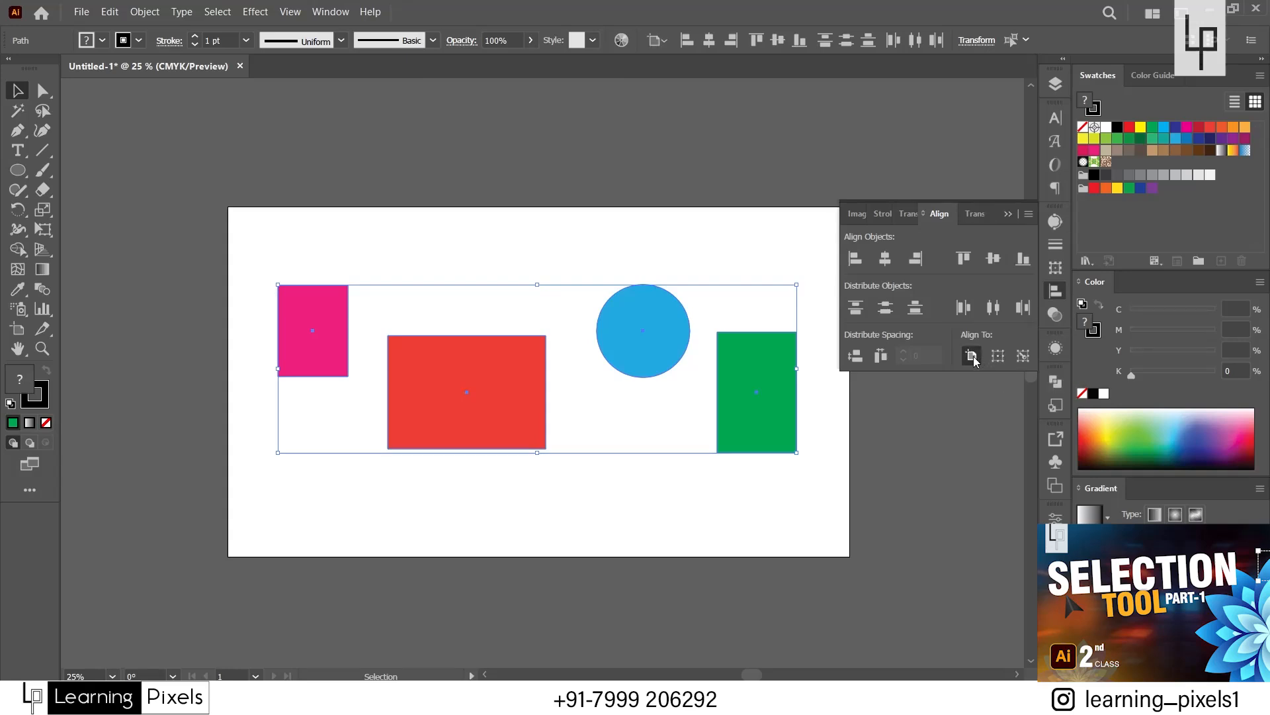
Try aligning the four shapes to the artboard's horizontal center and left edge, and undo both alignments.
{"action": "left_click", "coordinate": [711, 43]}
{"action": "left_click", "coordinate": [686, 45]}
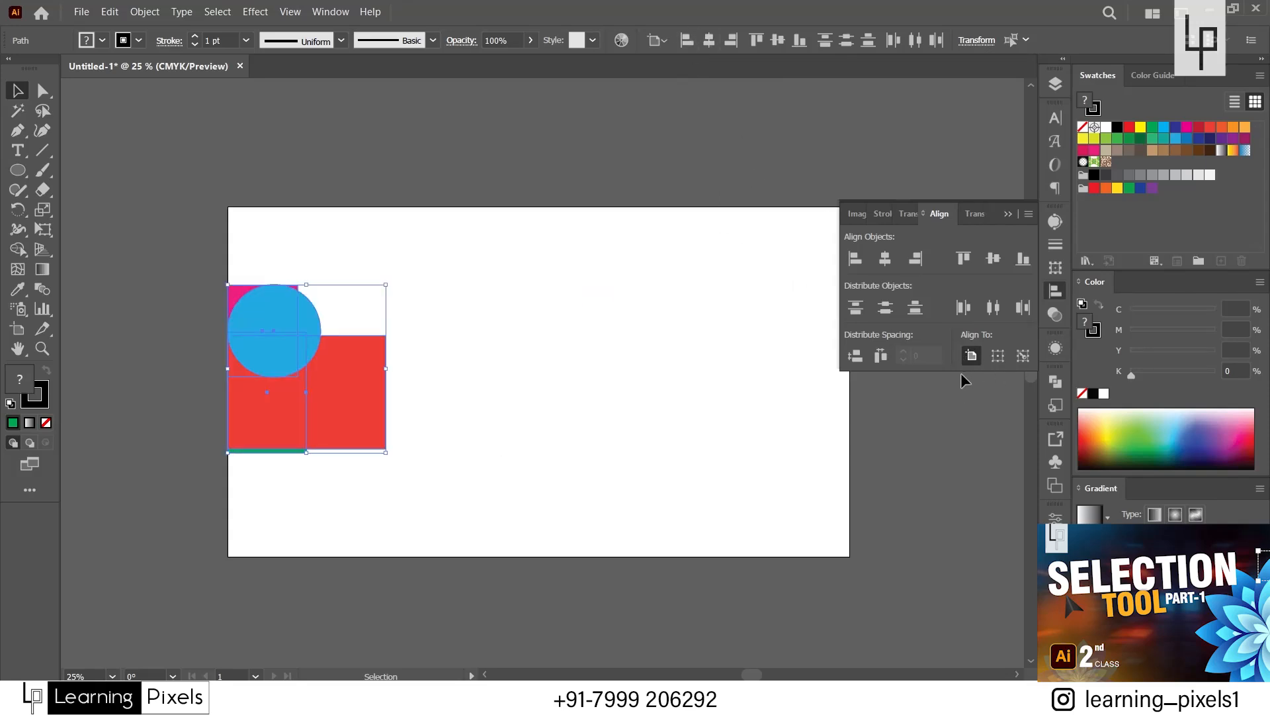
{"action": "key", "text": "ctrl+z"}
{"action": "key", "text": "ctrl+z"}
Move the green rectangle back onto the artboard beside the blue circle, set Align To to the artboard, and deselect.
{"action": "left_click", "coordinate": [998, 356]}
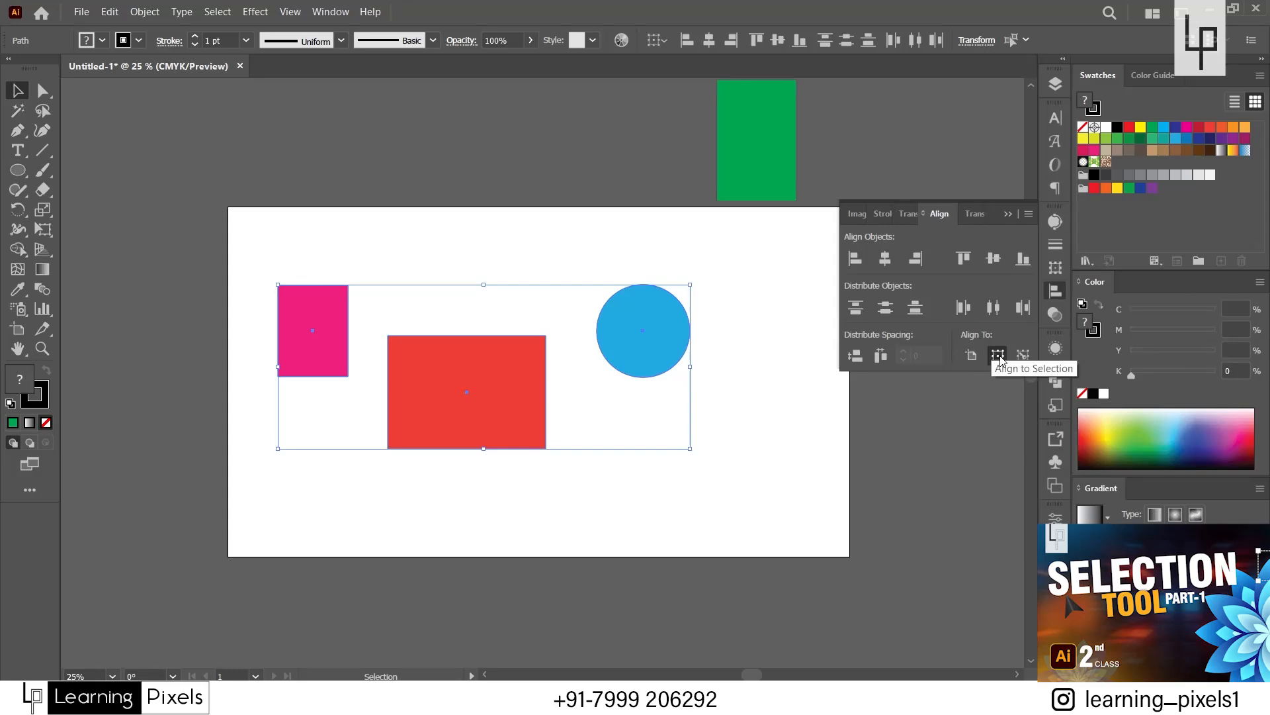
{"action": "left_click_drag", "start_coordinate": [772, 153], "coordinate": [806, 375]}
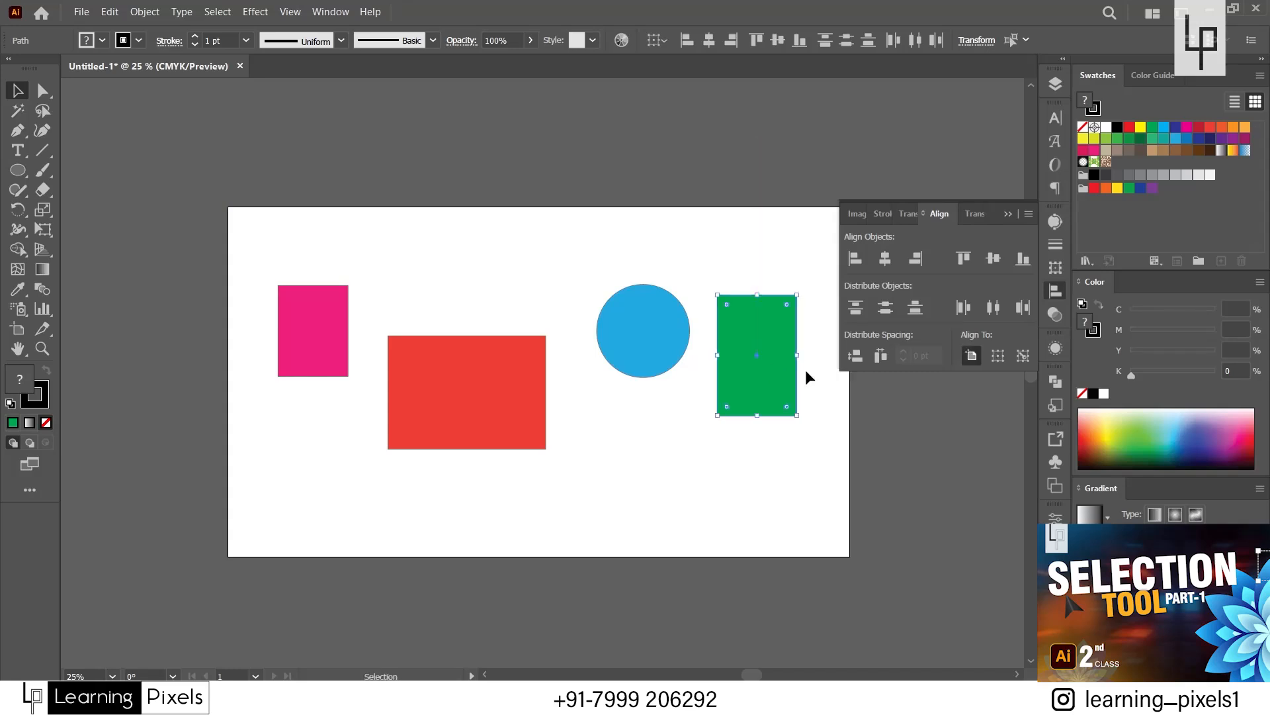
{"action": "left_click", "coordinate": [973, 356]}
{"action": "left_click", "coordinate": [737, 490]}
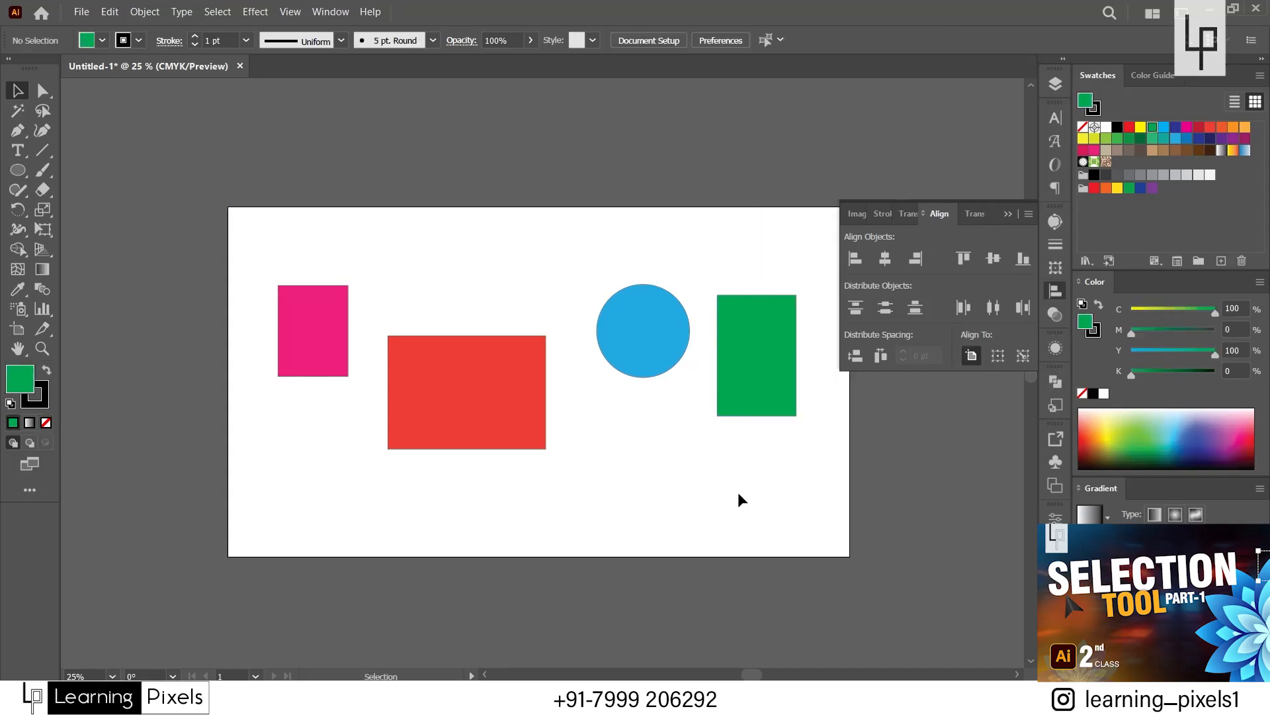
Select all four shapes and switch the Align To reference from the artboard to the selection.
{"action": "left_click", "coordinate": [459, 403]}
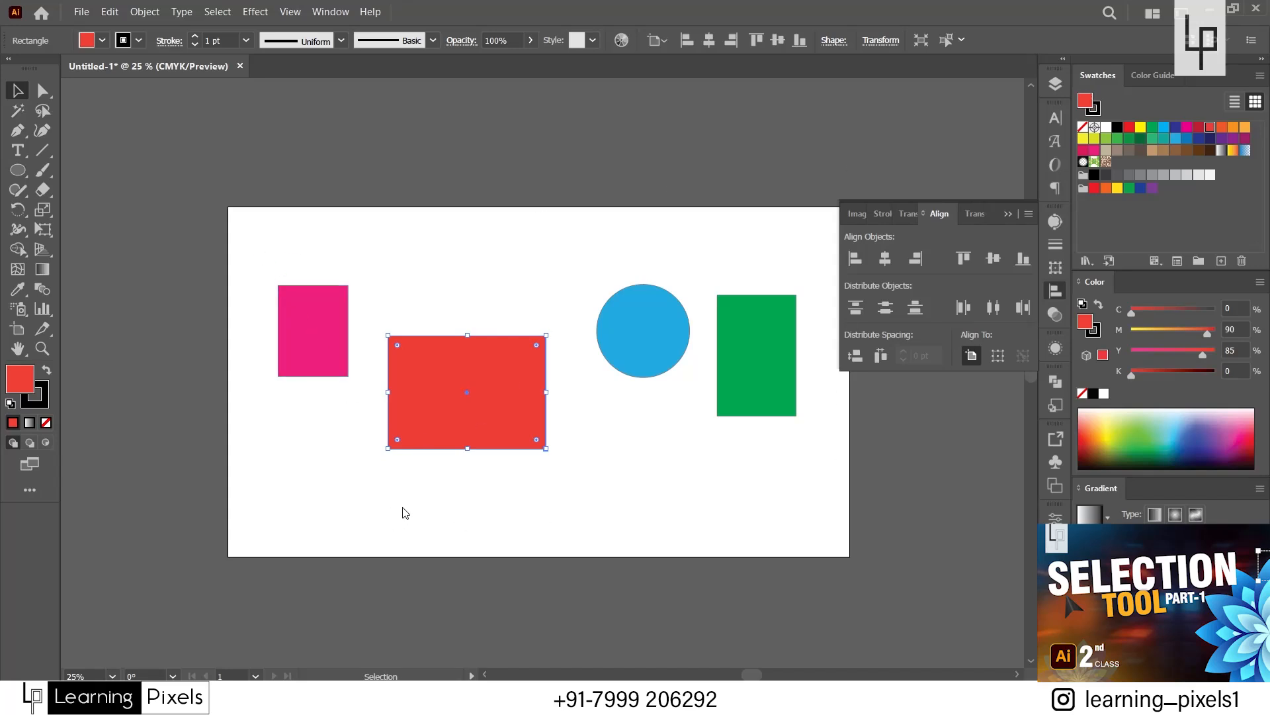
{"action": "left_click", "coordinate": [972, 356]}
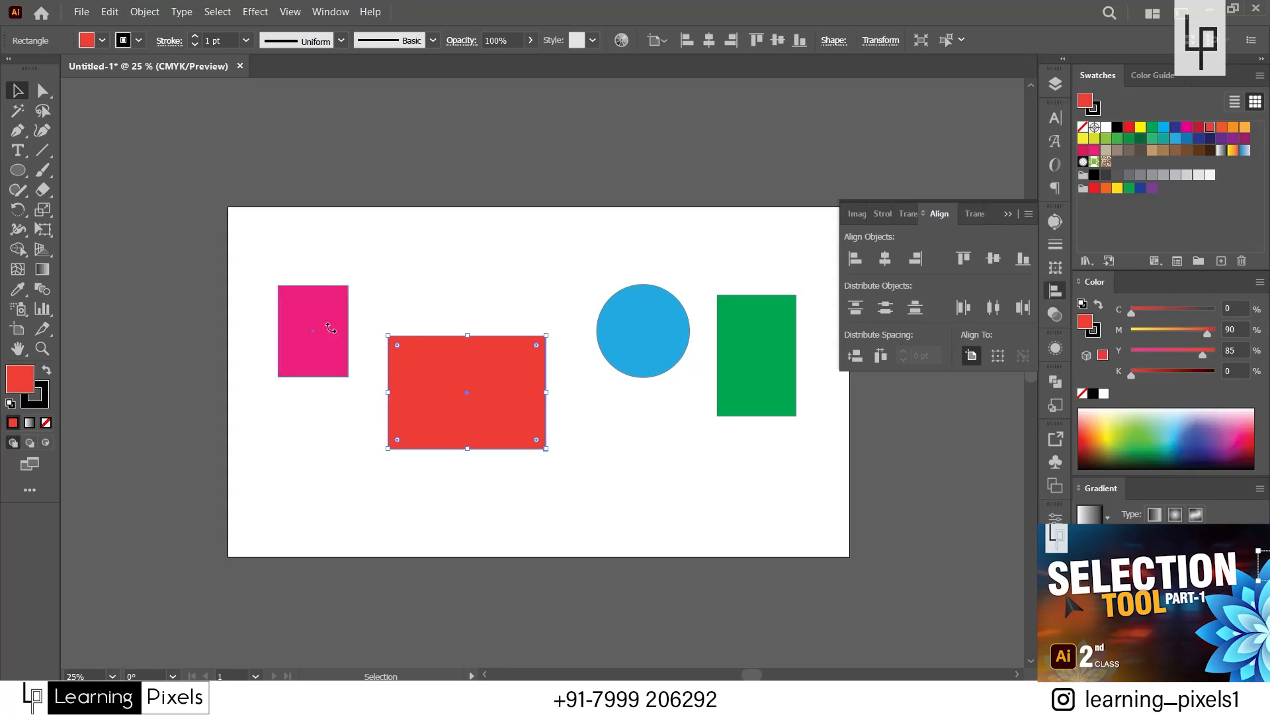
{"action": "left_click", "coordinate": [266, 263]}
{"action": "left_click_drag", "start_coordinate": [266, 263], "coordinate": [761, 454]}
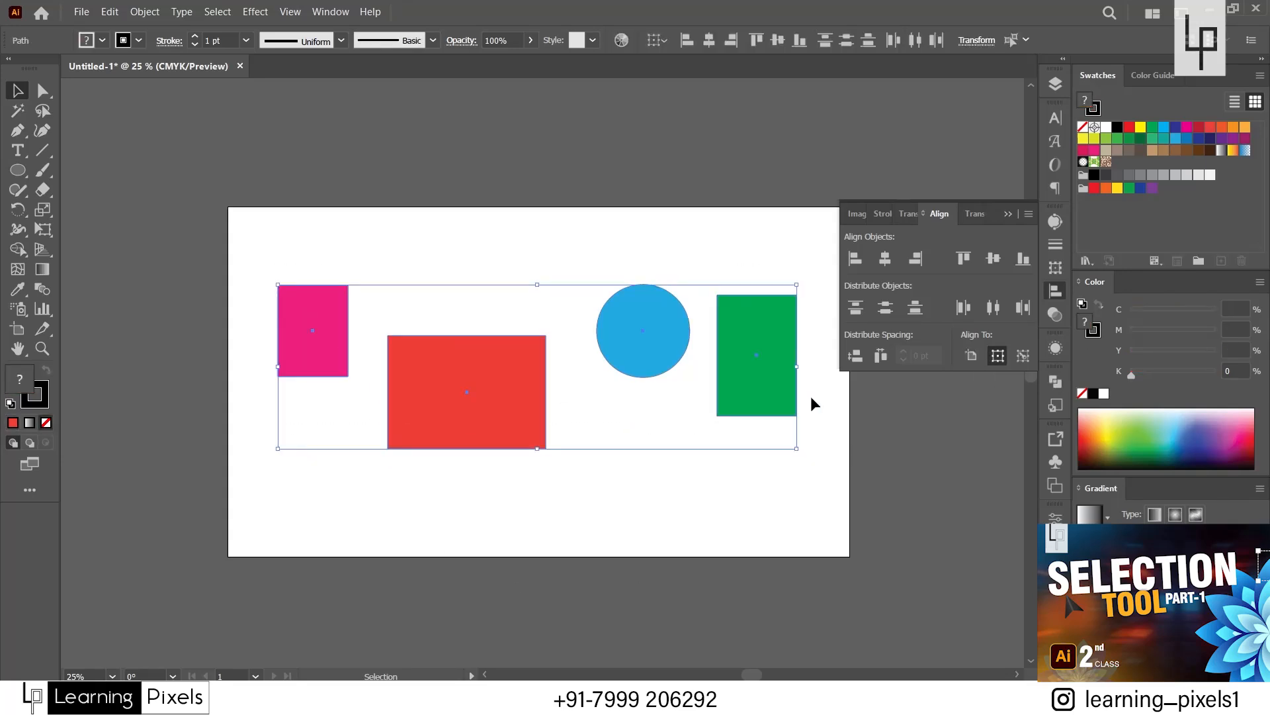
{"action": "left_click", "coordinate": [972, 356]}
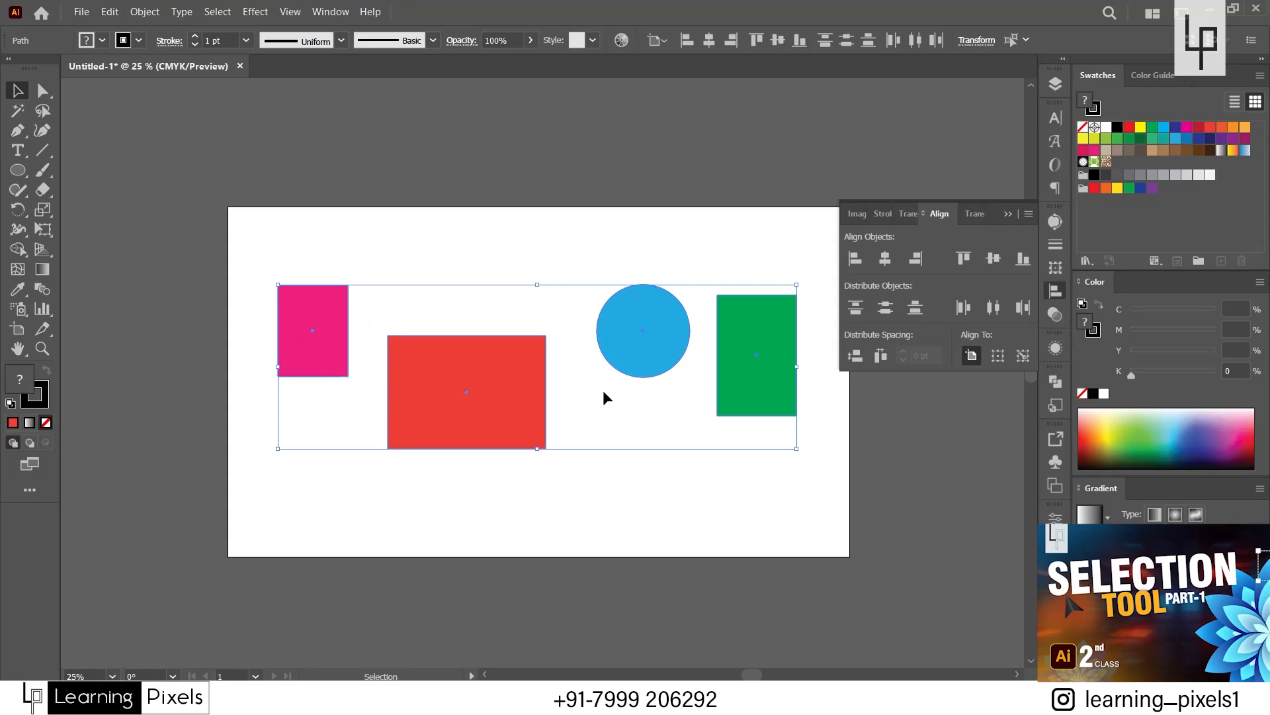
{"action": "left_click", "coordinate": [998, 357]}
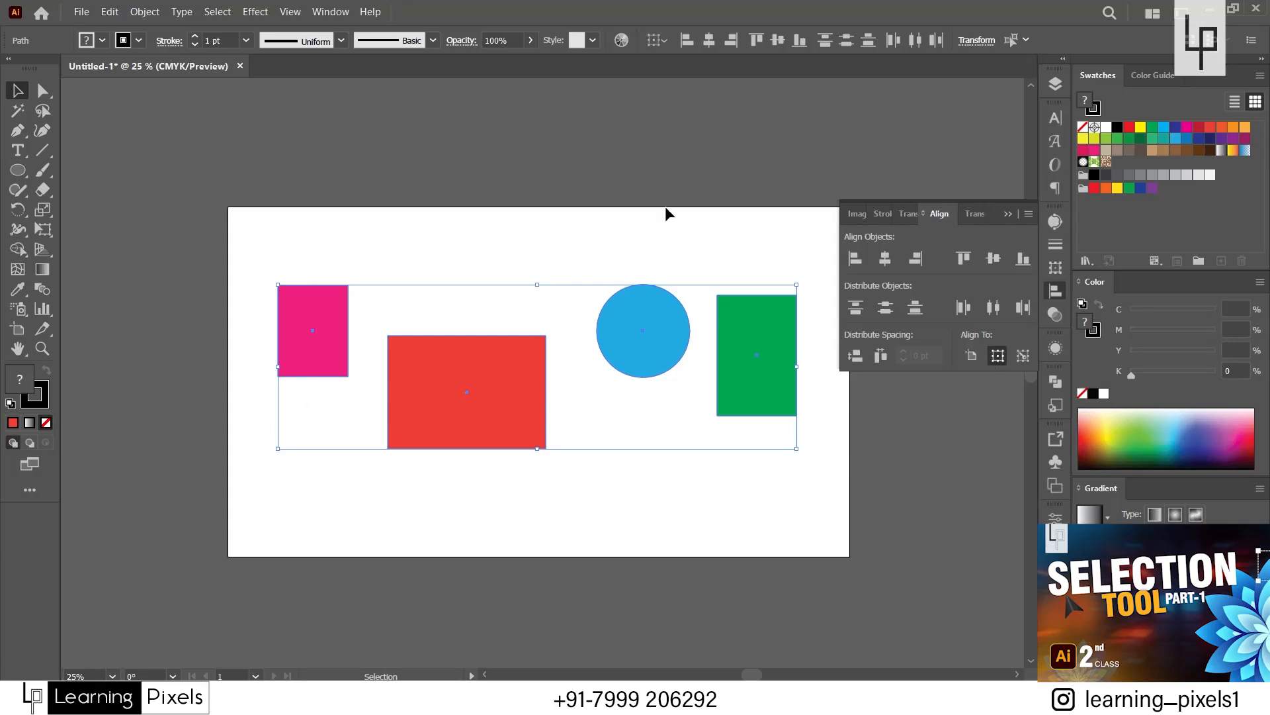
Align the four shapes to the selection's left edge, right edge and horizontal center, undo the centering, and deselect them.
{"action": "left_click", "coordinate": [690, 48]}
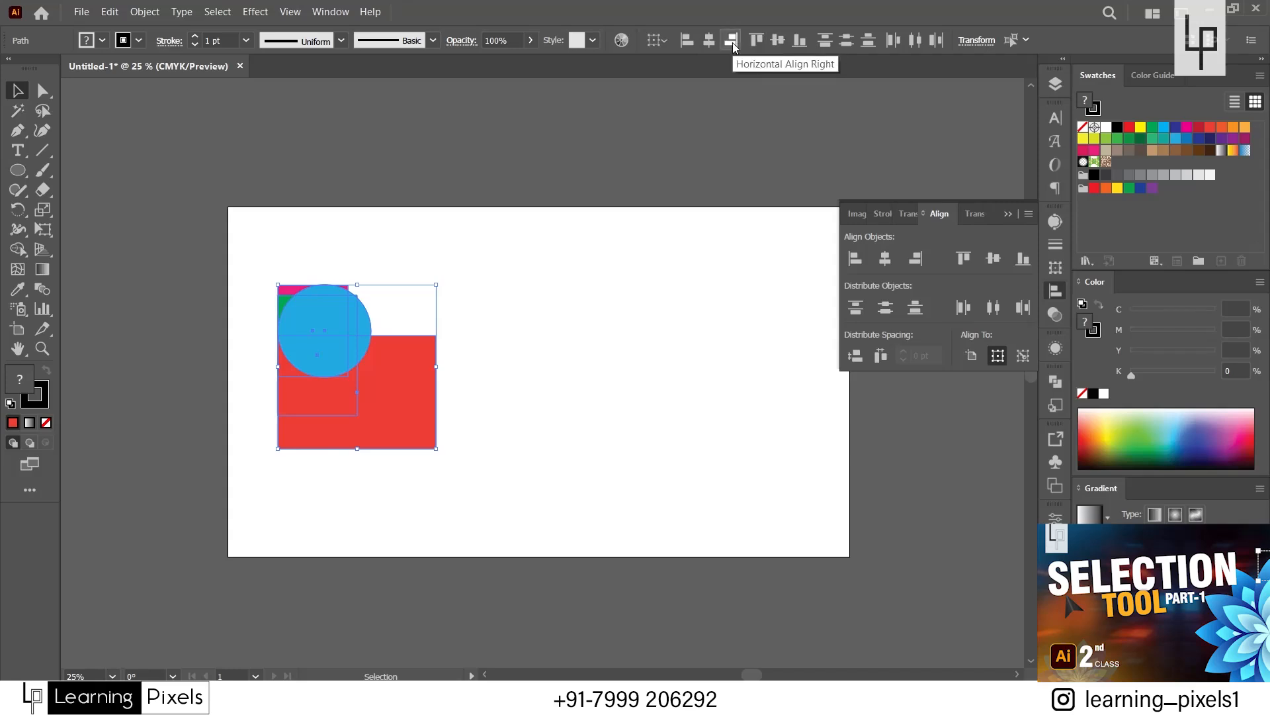
{"action": "left_click", "coordinate": [733, 42]}
{"action": "left_click", "coordinate": [710, 41]}
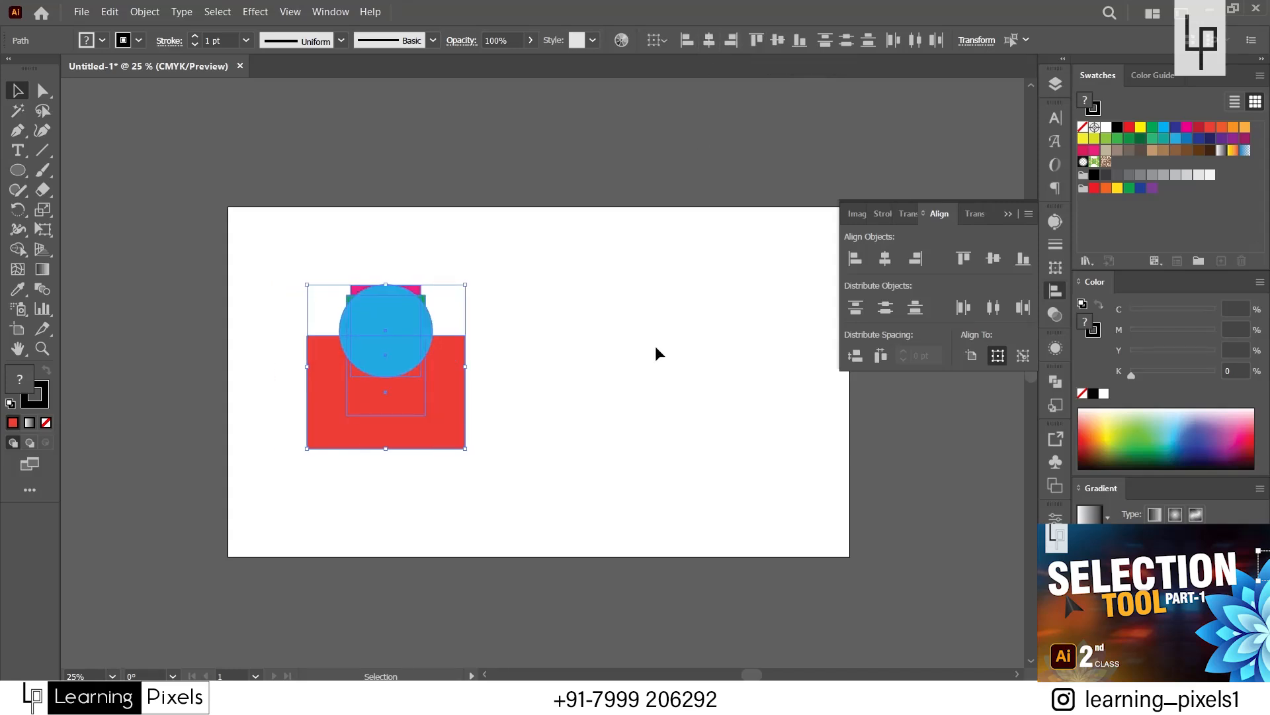
{"action": "key", "text": "ctrl+z"}
{"action": "left_click", "coordinate": [610, 454]}
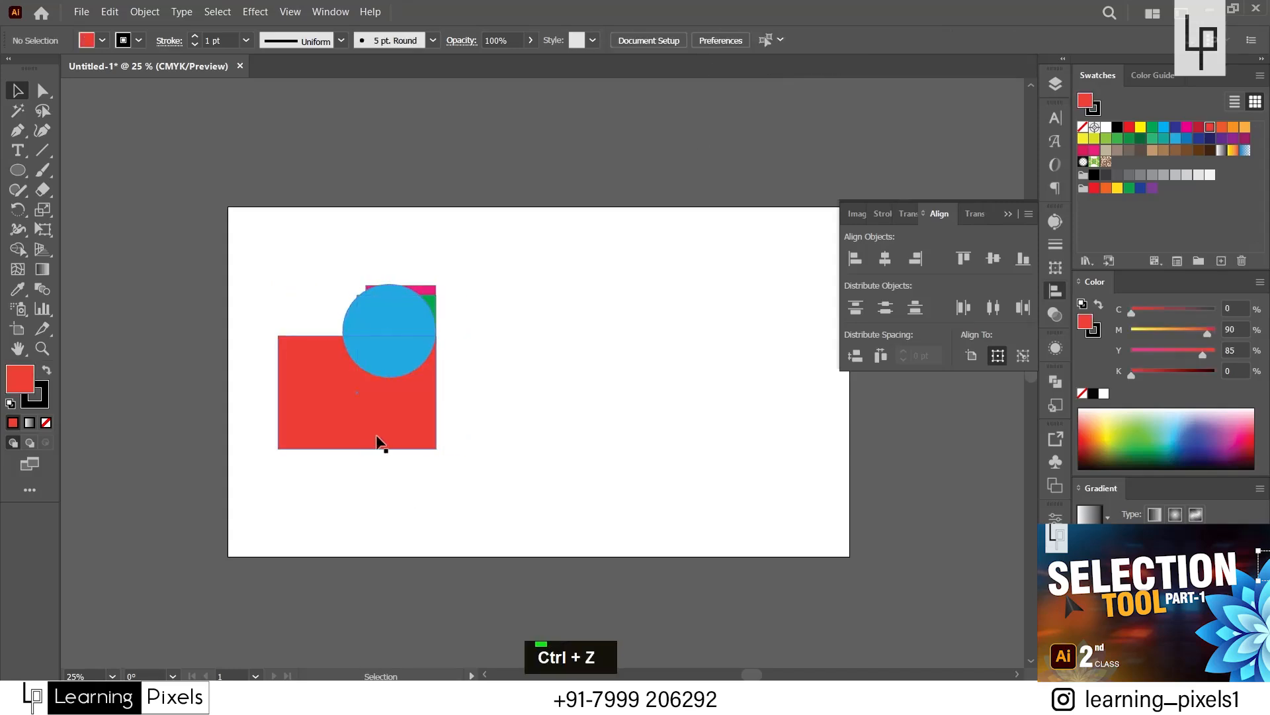
Spread the overlapping shapes apart, with red at the artboard's bottom edge, blue to the right and green across the top edge.
{"action": "left_click_drag", "start_coordinate": [380, 442], "coordinate": [457, 552]}
{"action": "left_click_drag", "start_coordinate": [422, 332], "coordinate": [683, 347]}
{"action": "left_click_drag", "start_coordinate": [419, 360], "coordinate": [541, 209]}
Select all four shapes and try aligning them to the selection's left edge twice, undoing the alignment each time.
{"action": "left_click_drag", "start_coordinate": [320, 253], "coordinate": [734, 547]}
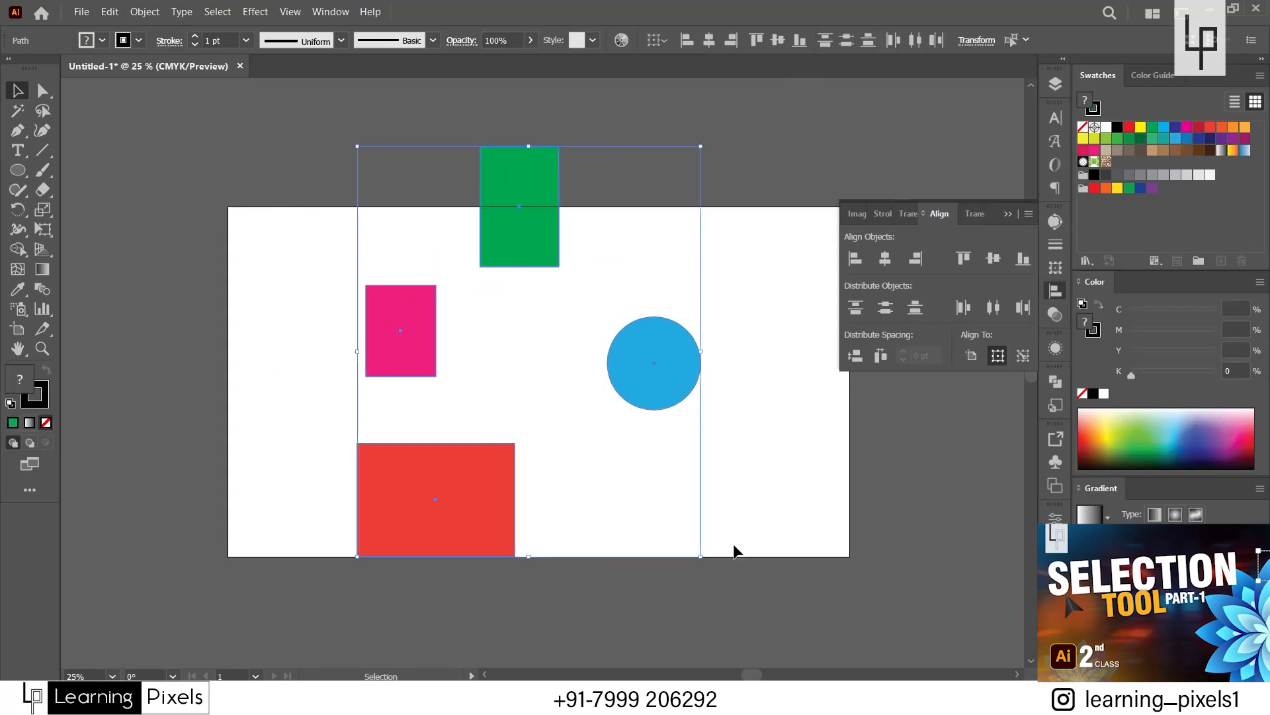
{"action": "left_click", "coordinate": [687, 49]}
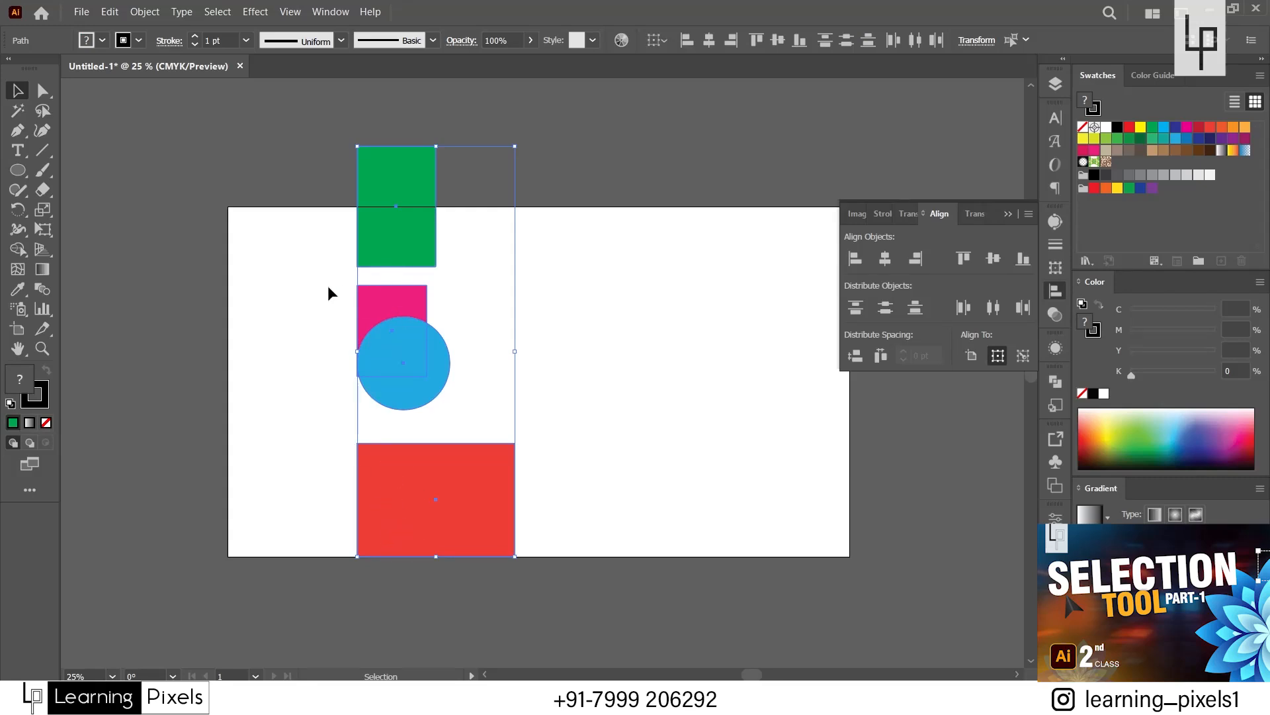
{"action": "key", "text": "ctrl+z"}
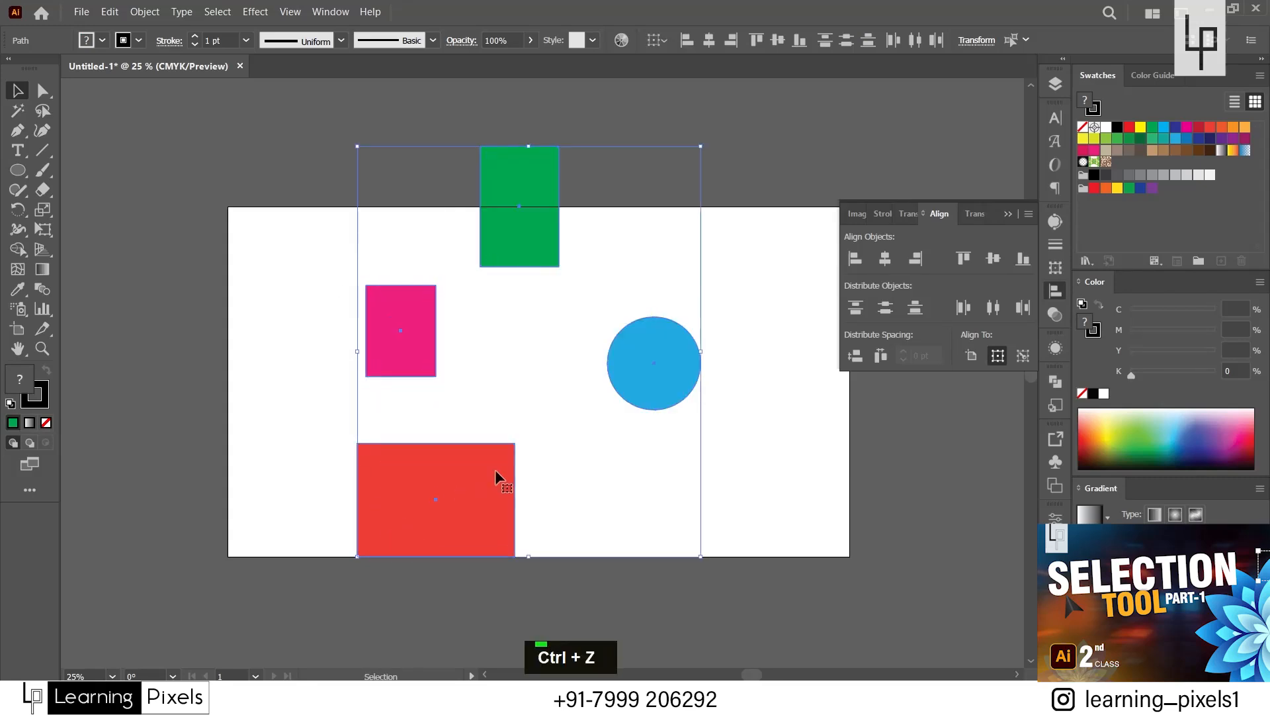
{"action": "left_click", "coordinate": [607, 508]}
{"action": "key", "text": "ctrl+a"}
{"action": "left_click", "coordinate": [544, 403]}
{"action": "left_click_drag", "start_coordinate": [300, 230], "coordinate": [667, 463]}
{"action": "left_click", "coordinate": [687, 40]}
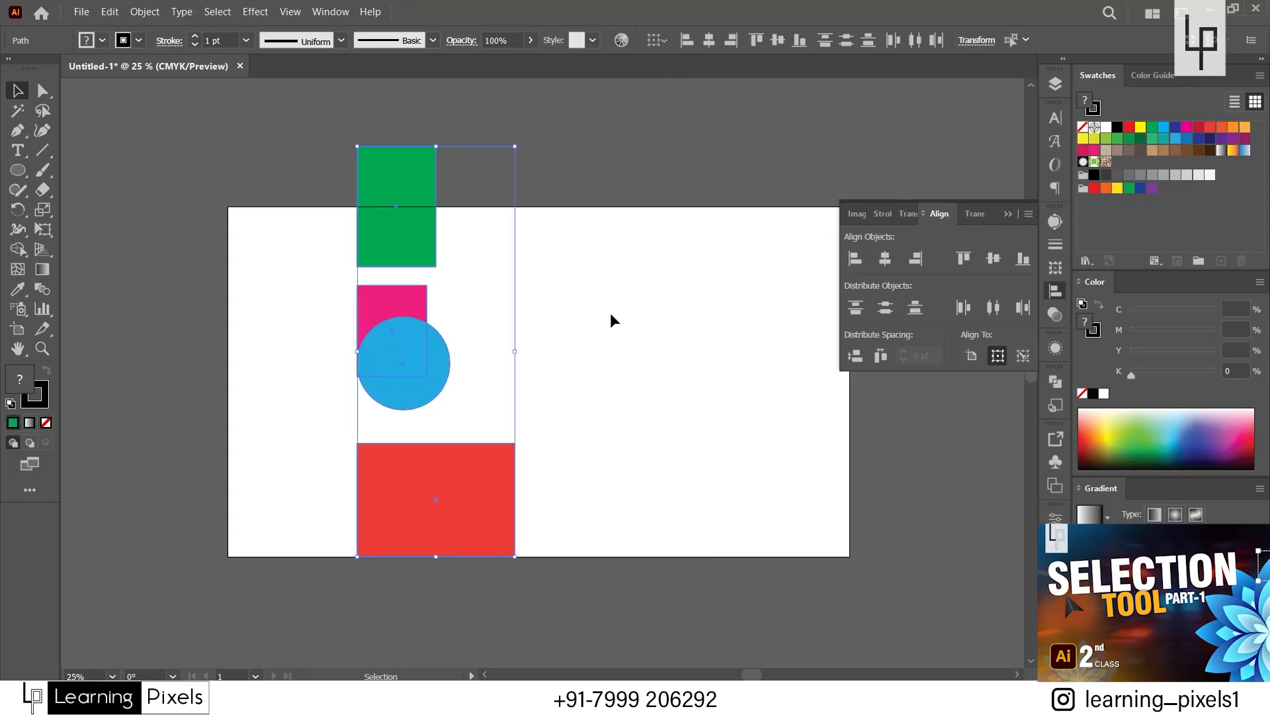
{"action": "key", "text": "ctrl+z"}
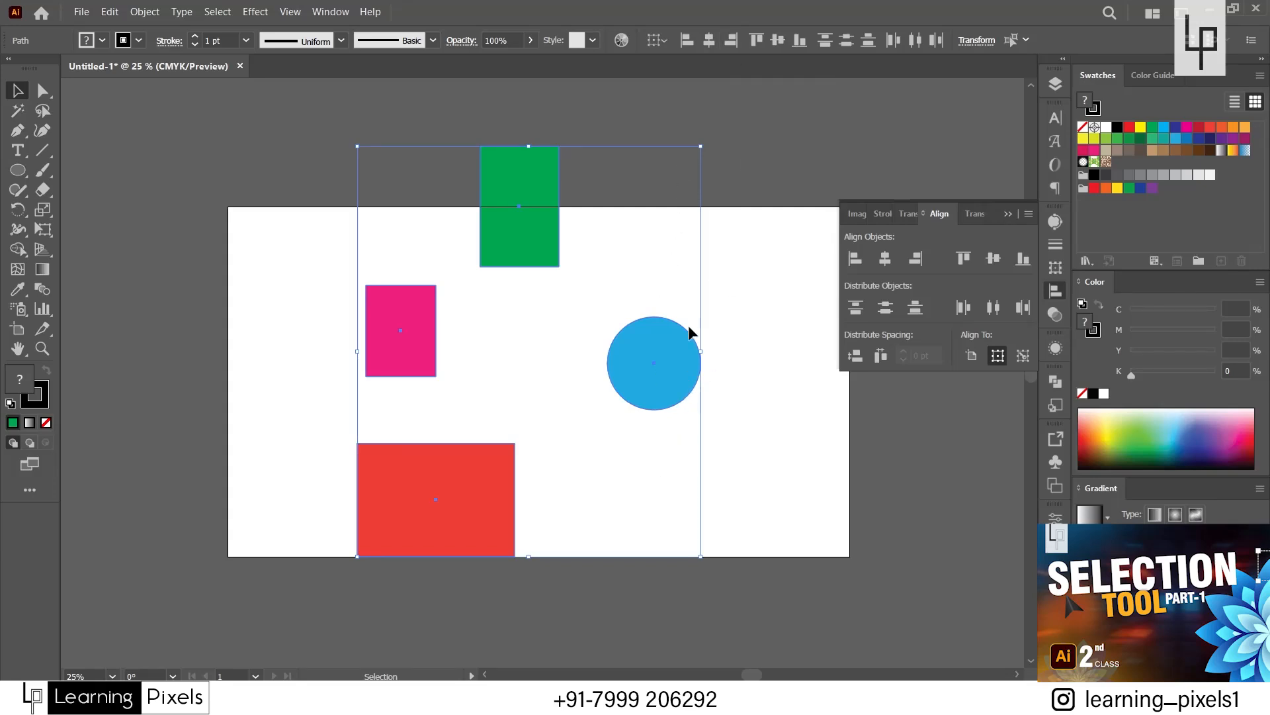
Try aligning the four shapes to the selection's right edge and its horizontal center, undoing each alignment.
{"action": "left_click", "coordinate": [732, 42]}
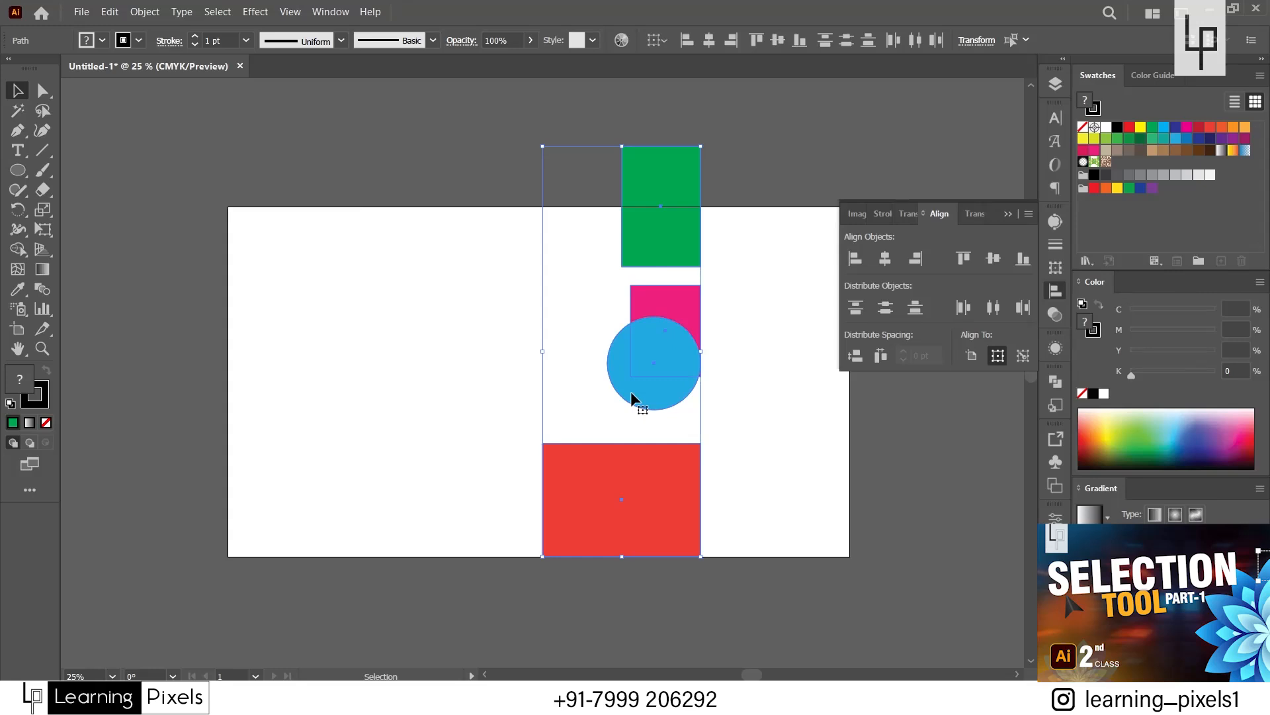
{"action": "key", "text": "ctrl+z"}
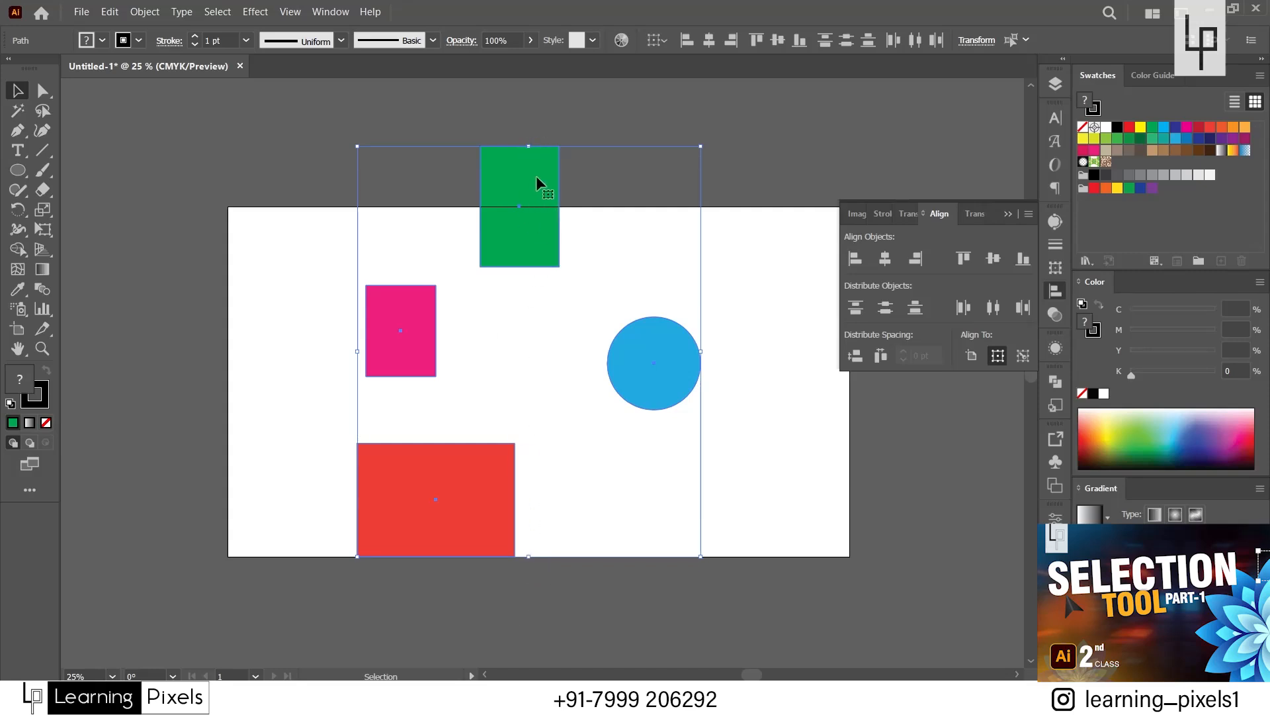
{"action": "left_click", "coordinate": [709, 39]}
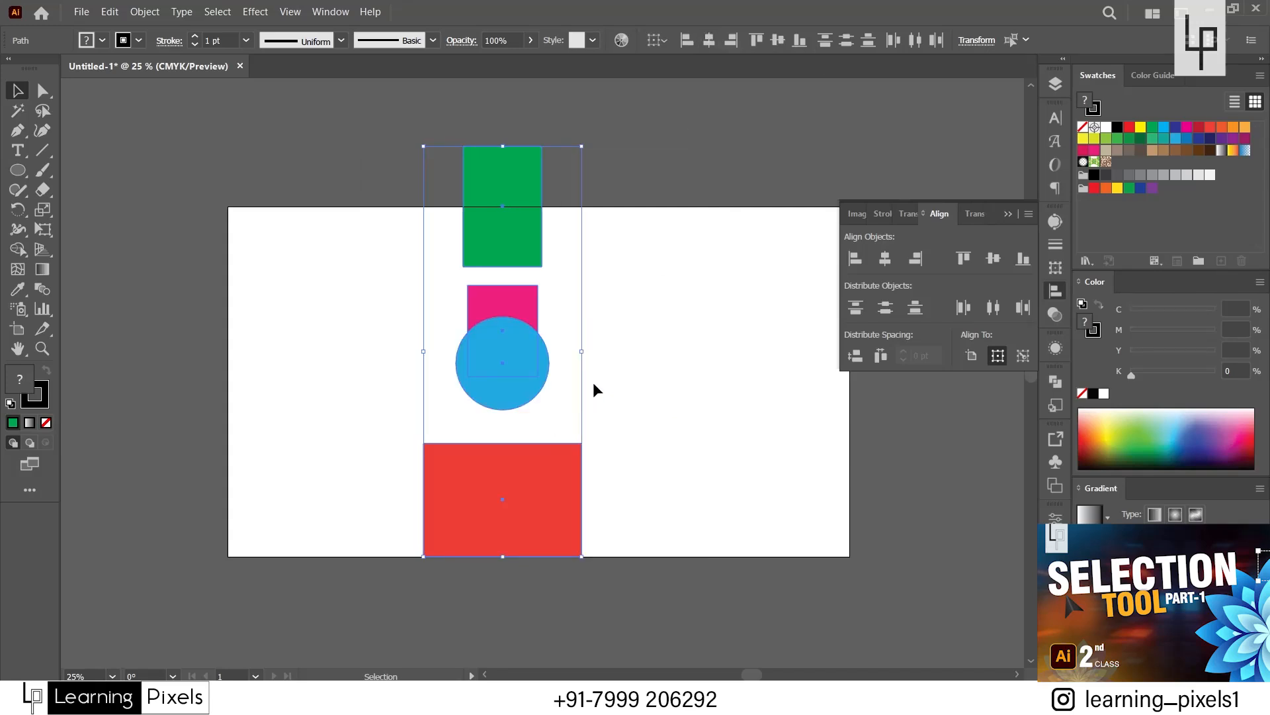
{"action": "key", "text": "ctrl+z"}
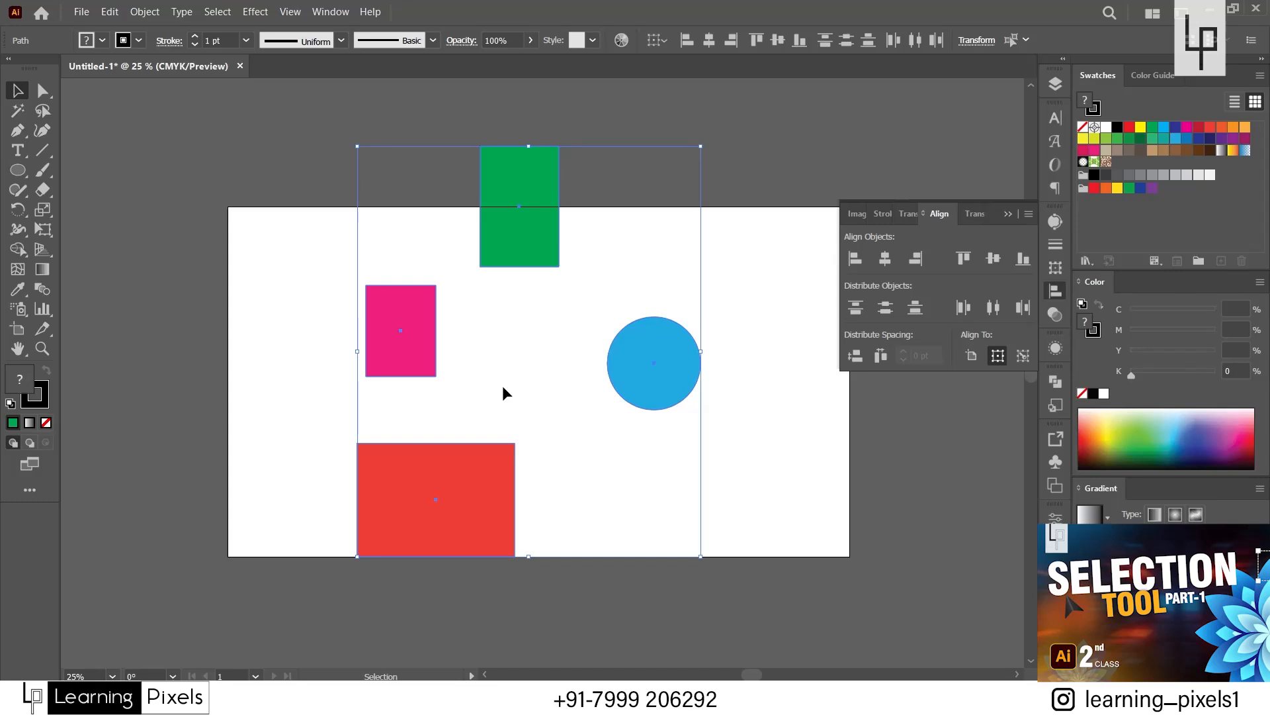
Try aligning the four shapes to the selection's top edge, bottom edge and vertical center in turn, and move them up the artboard.
{"action": "left_click", "coordinate": [758, 42]}
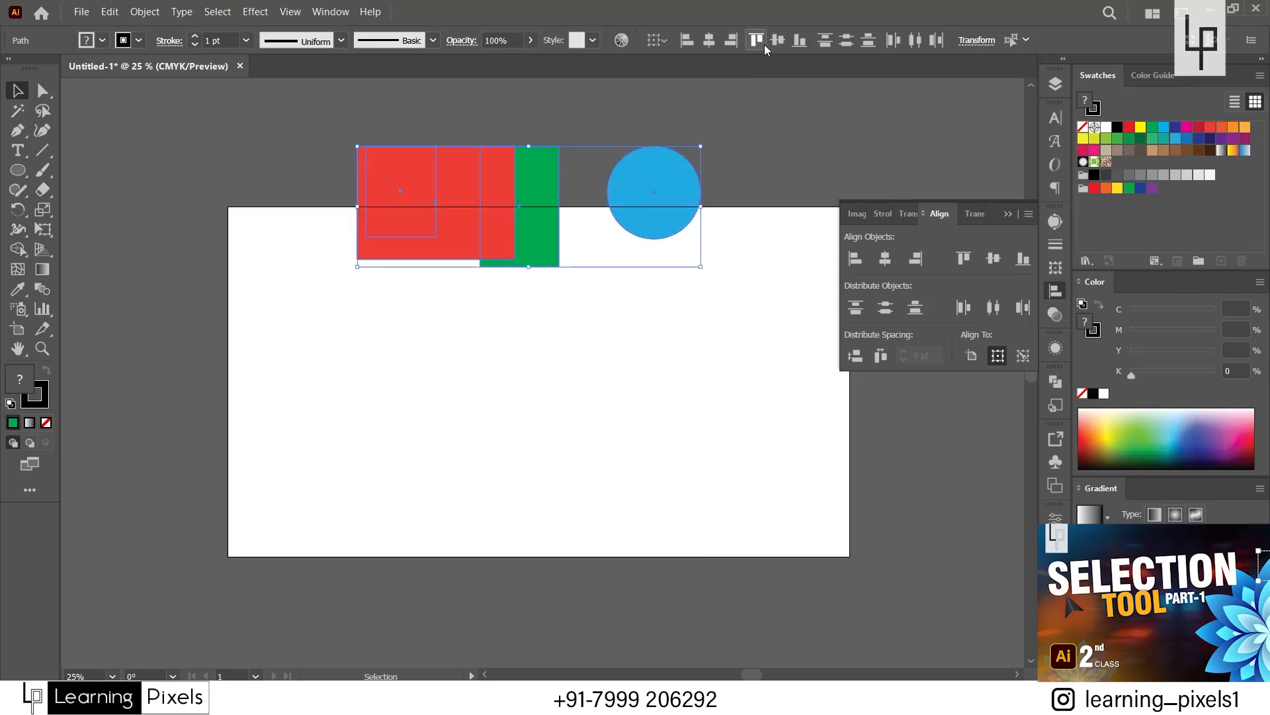
{"action": "key", "text": "ctrl+z"}
{"action": "left_click", "coordinate": [799, 41]}
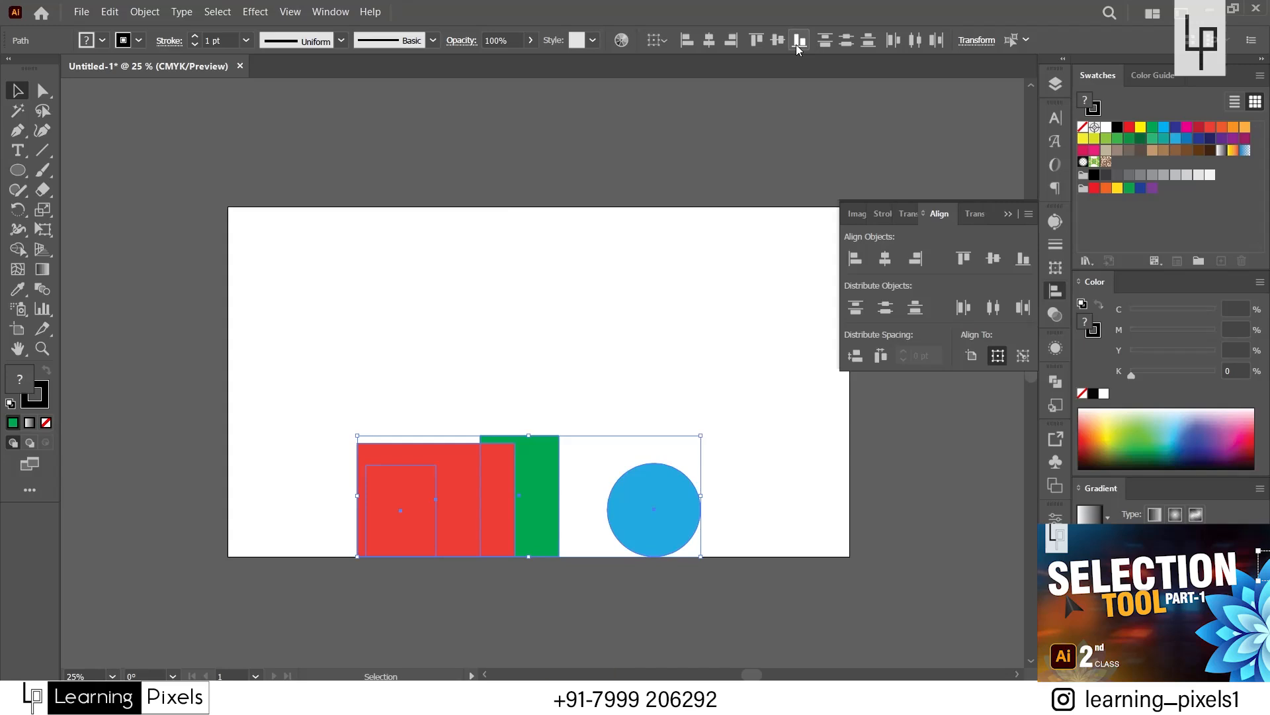
{"action": "left_click", "coordinate": [778, 40]}
{"action": "left_click_drag", "start_coordinate": [492, 495], "coordinate": [478, 367]}
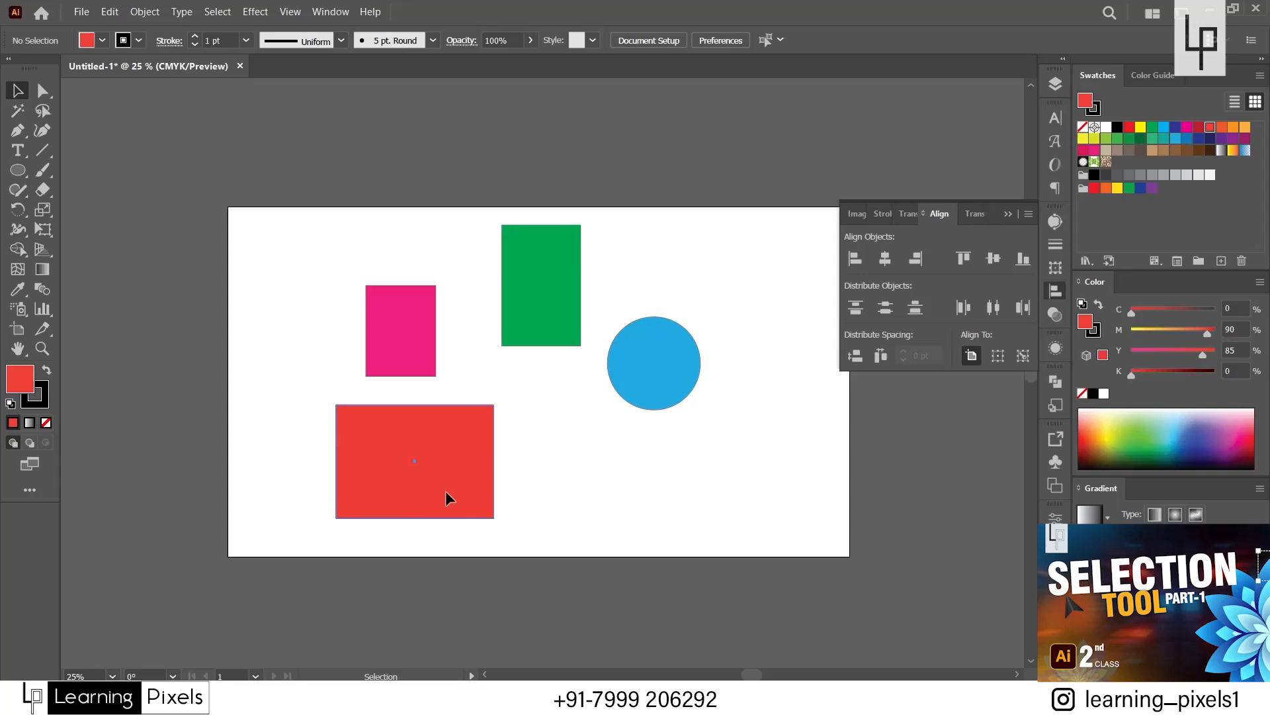
Move the red rectangle to the artboard's lower left, select all four shapes, and make the pink rectangle the key object.
{"action": "left_click_drag", "start_coordinate": [446, 491], "coordinate": [358, 490]}
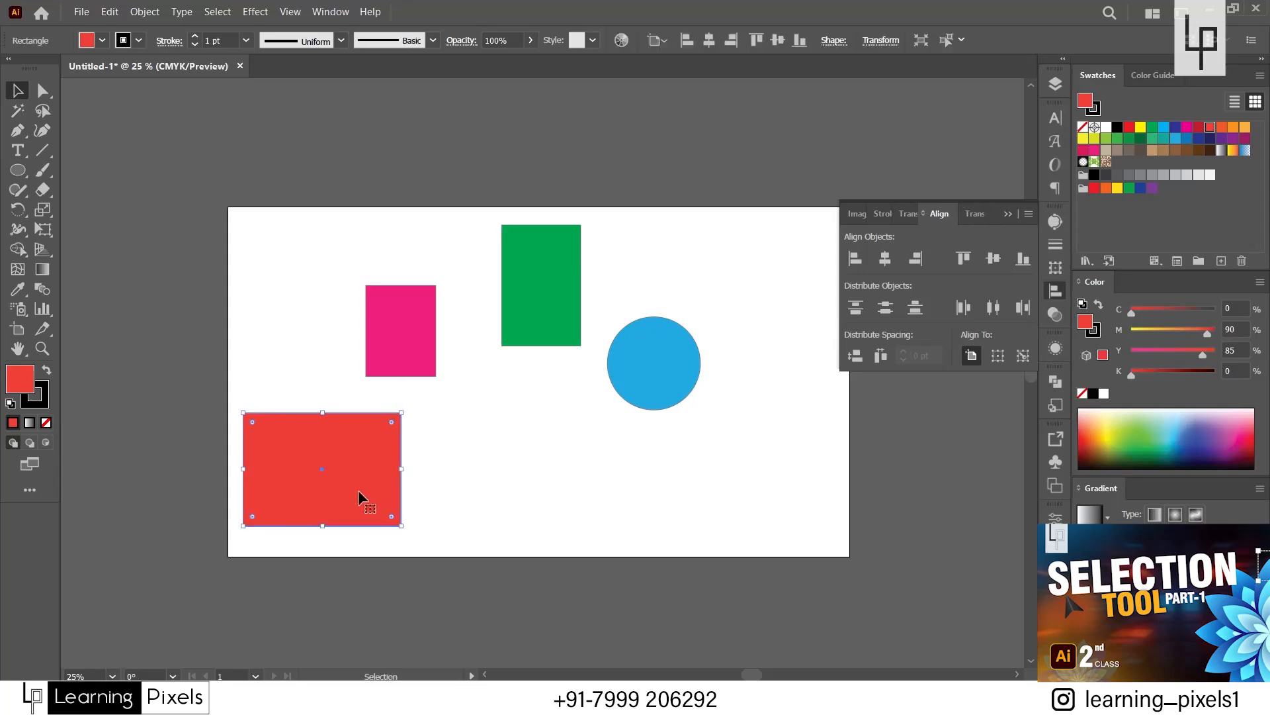
{"action": "left_click_drag", "start_coordinate": [285, 220], "coordinate": [691, 475]}
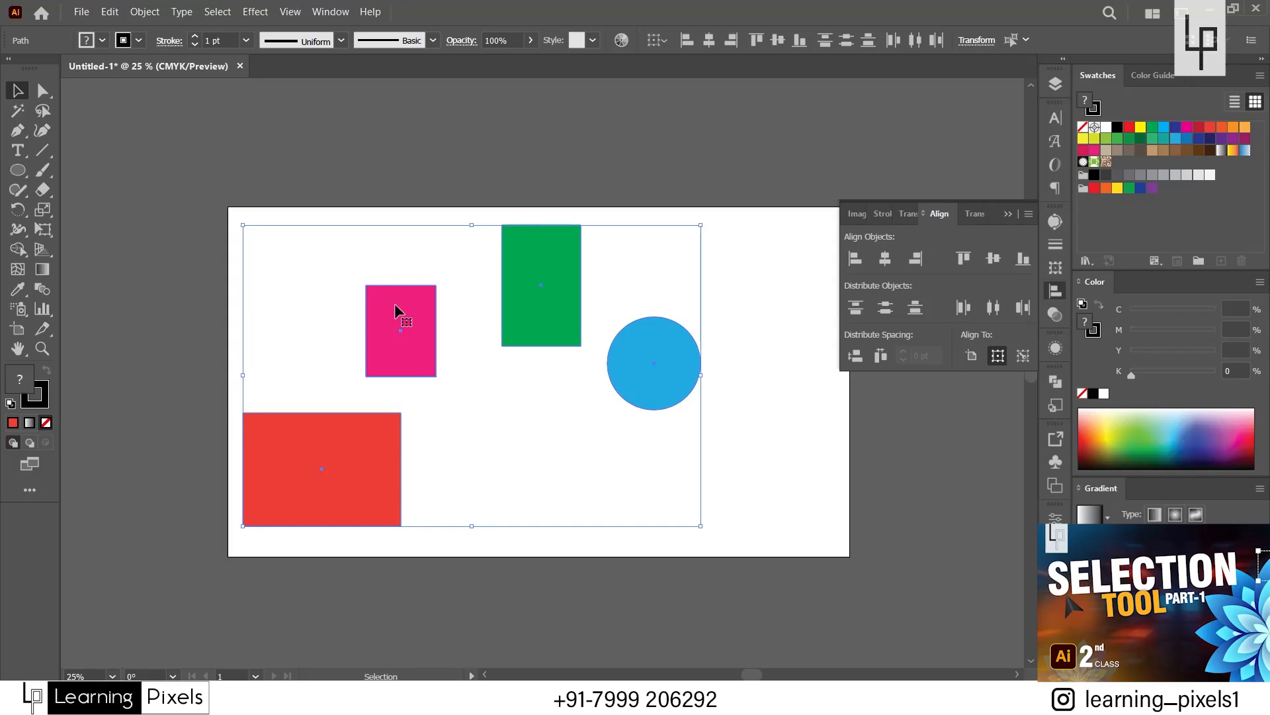
{"action": "left_click", "coordinate": [483, 459]}
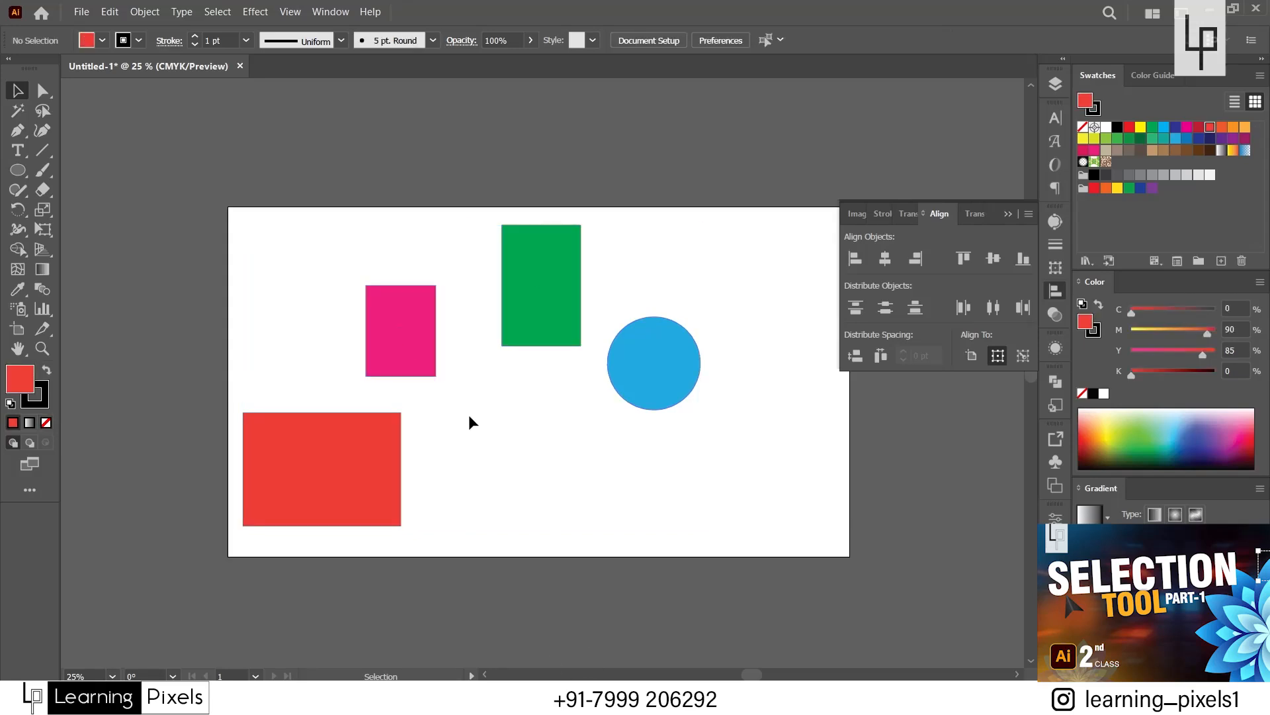
{"action": "left_click_drag", "start_coordinate": [300, 311], "coordinate": [638, 459]}
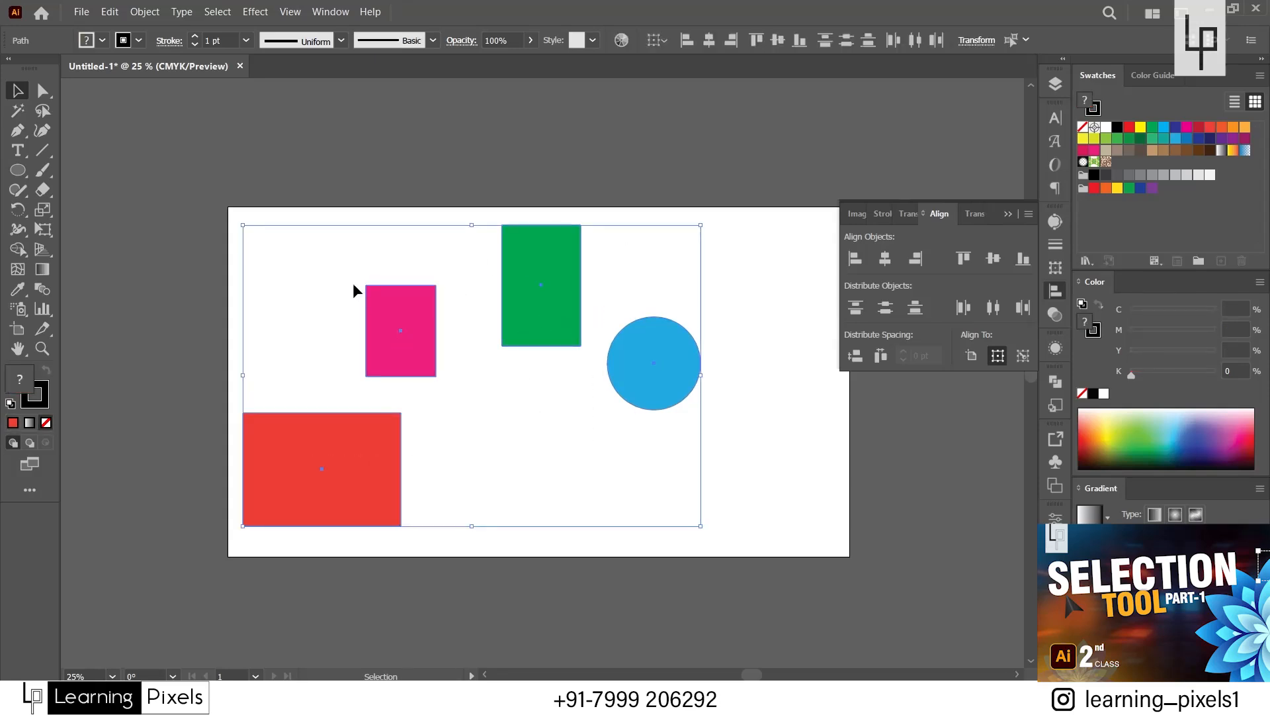
{"action": "left_click", "coordinate": [400, 331]}
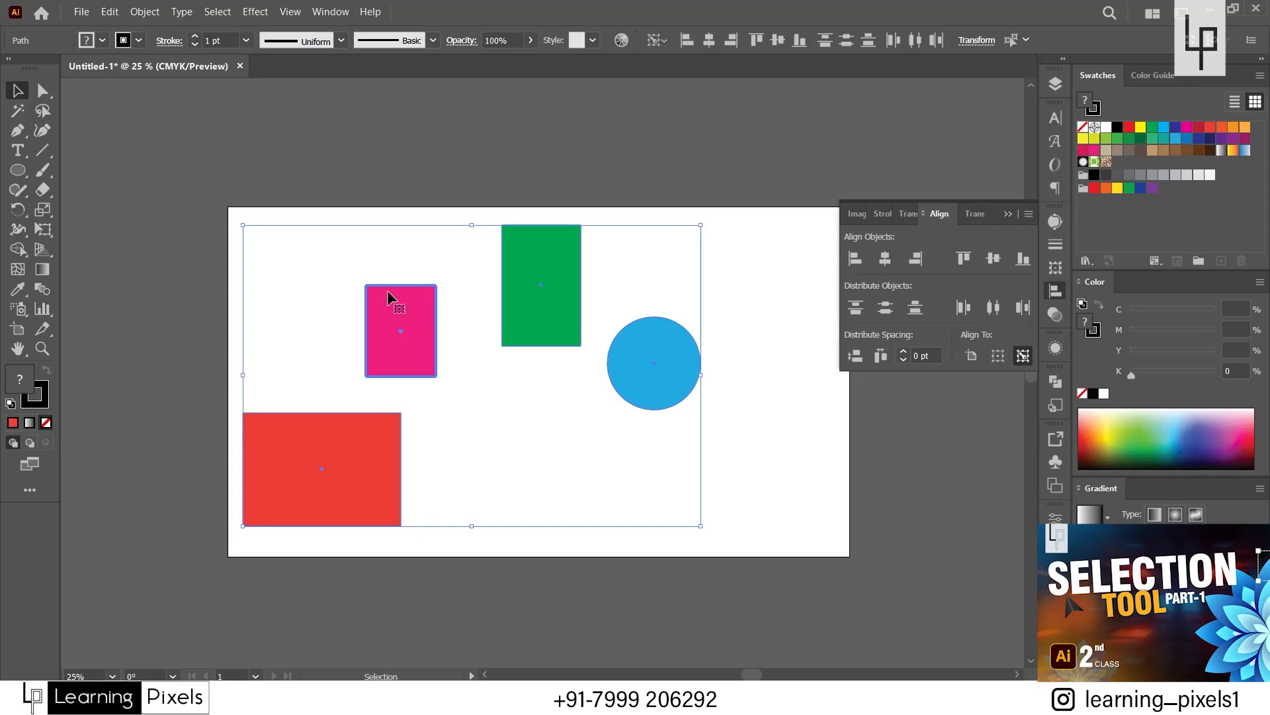
Examine the pink key object's highlighted outline up close and compare it with the green rectangle's selection outline.
{"action": "scroll", "coordinate": [379, 293], "scroll_direction": "up", "scroll_amount": 3}
{"action": "scroll", "coordinate": [378, 294], "scroll_direction": "up", "scroll_amount": 2}
{"action": "scroll", "coordinate": [299, 203], "scroll_direction": "down", "scroll_amount": 3}
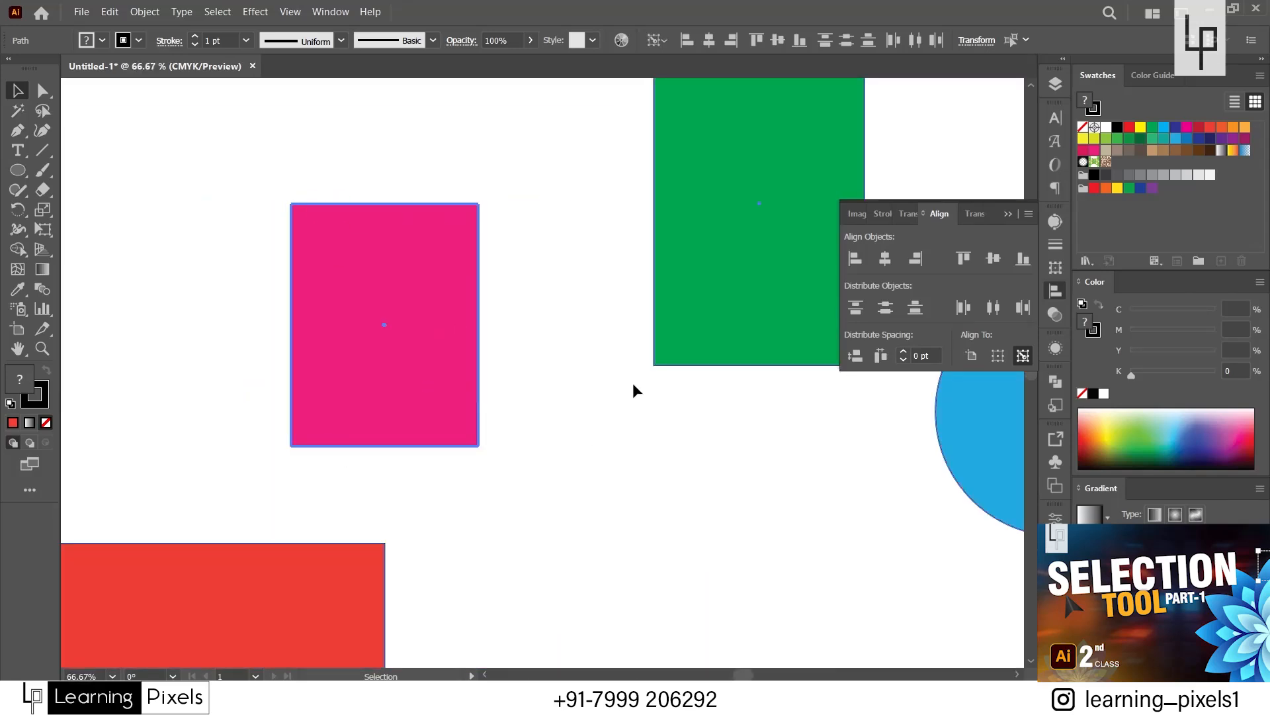
{"action": "scroll", "coordinate": [655, 368], "scroll_direction": "up", "scroll_amount": 7}
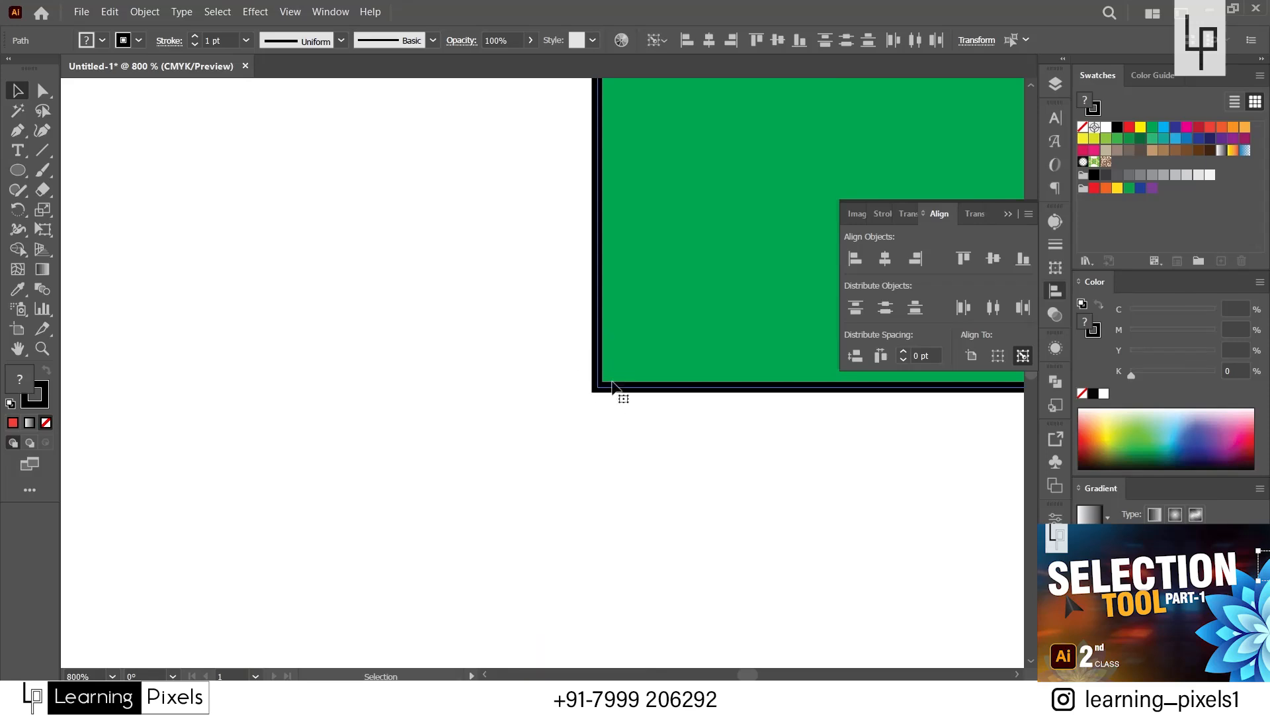
{"action": "scroll", "coordinate": [607, 383], "scroll_direction": "up", "scroll_amount": 2}
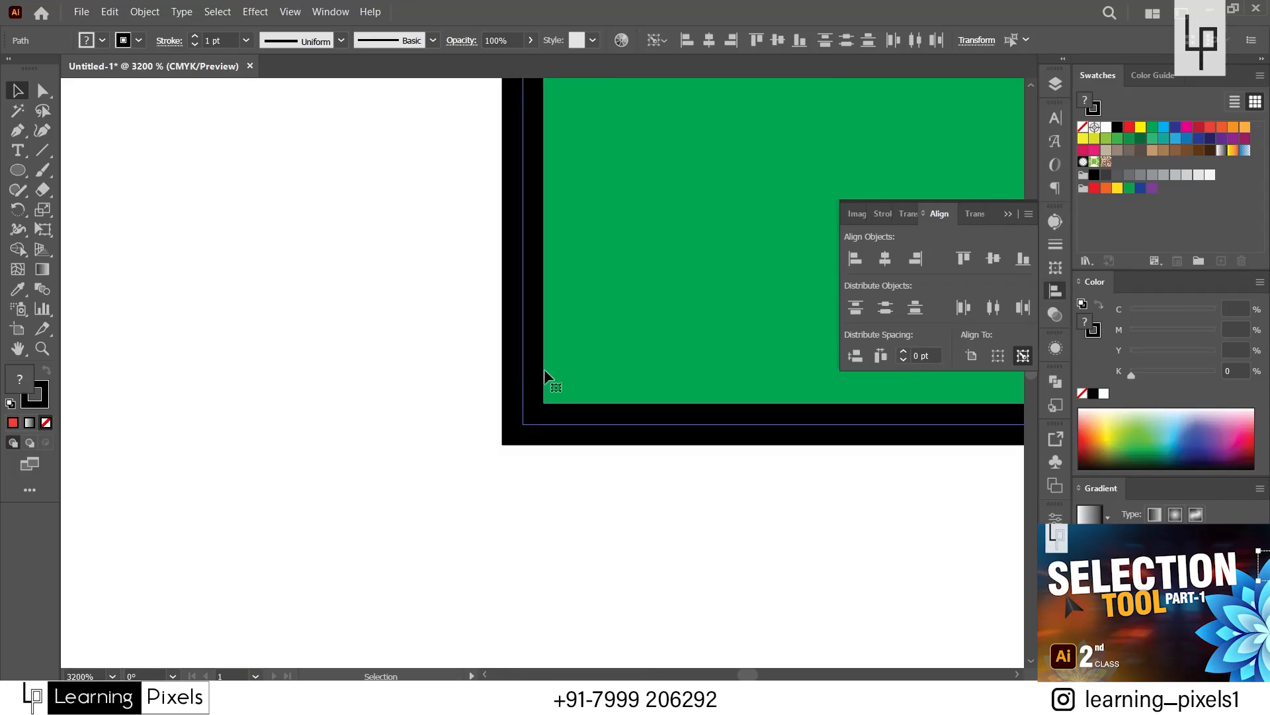
{"action": "scroll", "coordinate": [599, 326], "scroll_direction": "down", "scroll_amount": 5}
{"action": "scroll", "coordinate": [599, 326], "scroll_direction": "down", "scroll_amount": 7}
{"action": "scroll", "coordinate": [523, 289], "scroll_direction": "up", "scroll_amount": 4}
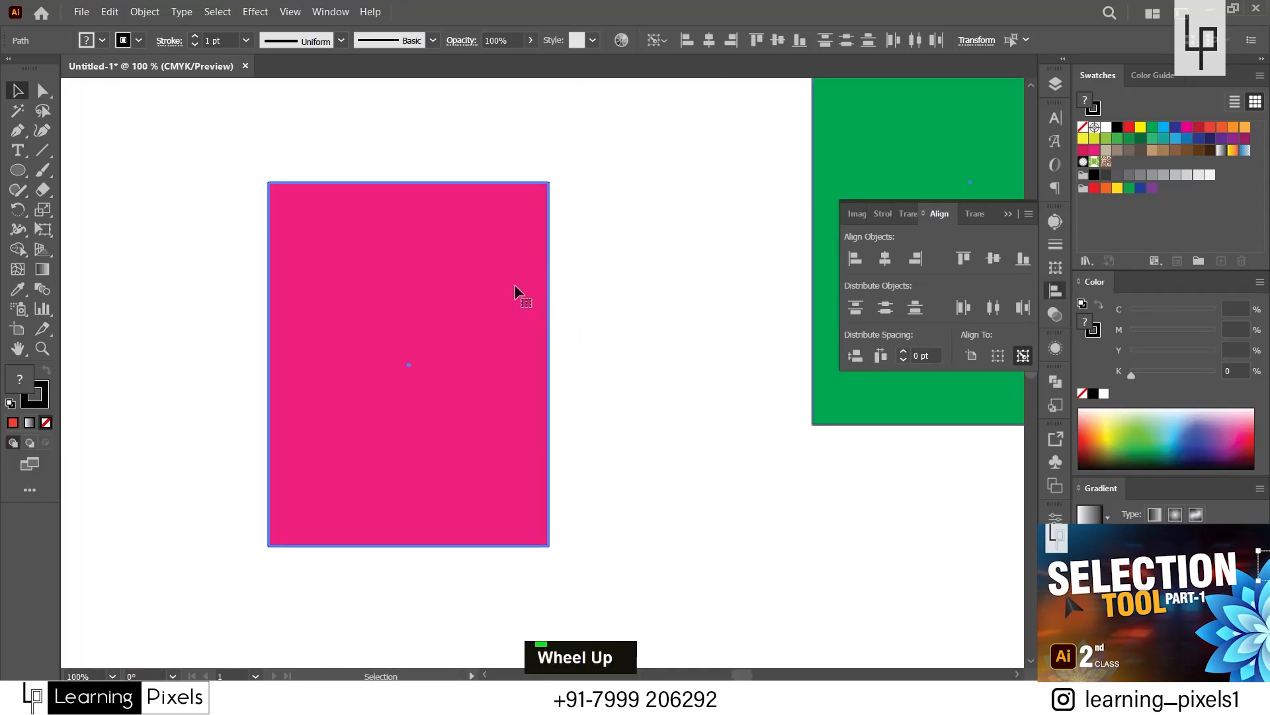
{"action": "scroll", "coordinate": [457, 276], "scroll_direction": "down", "scroll_amount": 1}
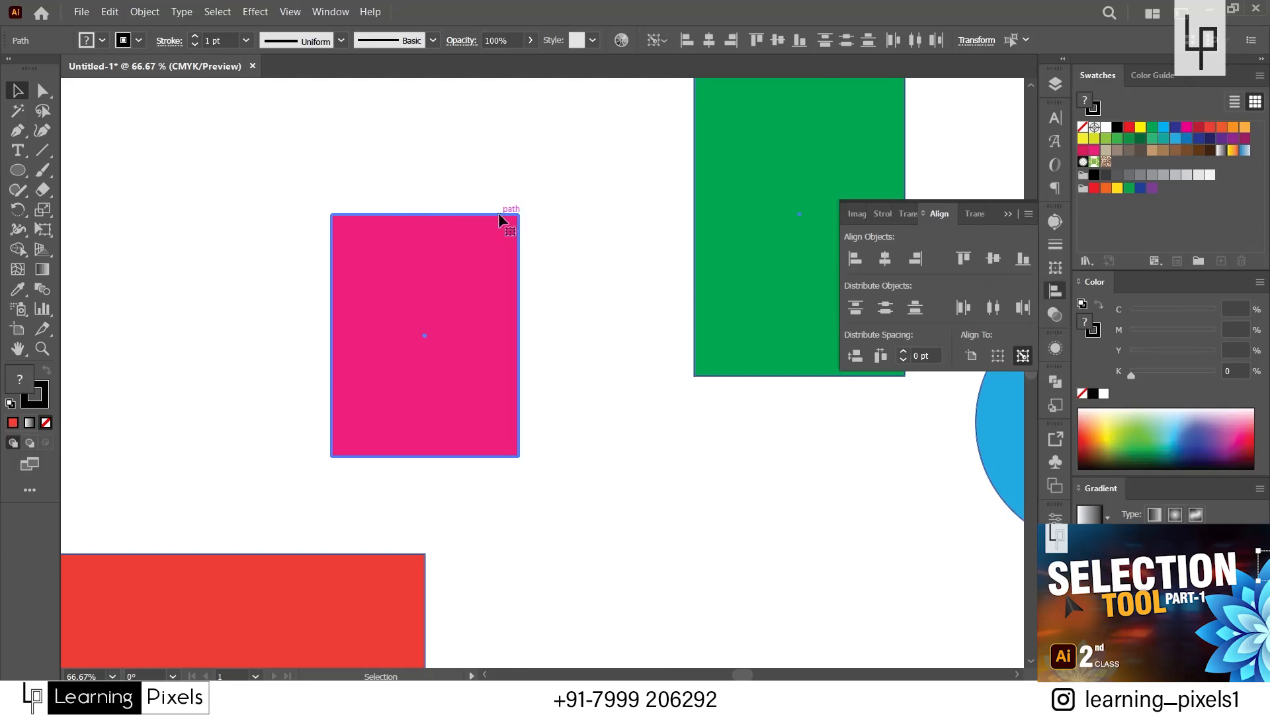
{"action": "scroll", "coordinate": [449, 279], "scroll_direction": "down", "scroll_amount": 2}
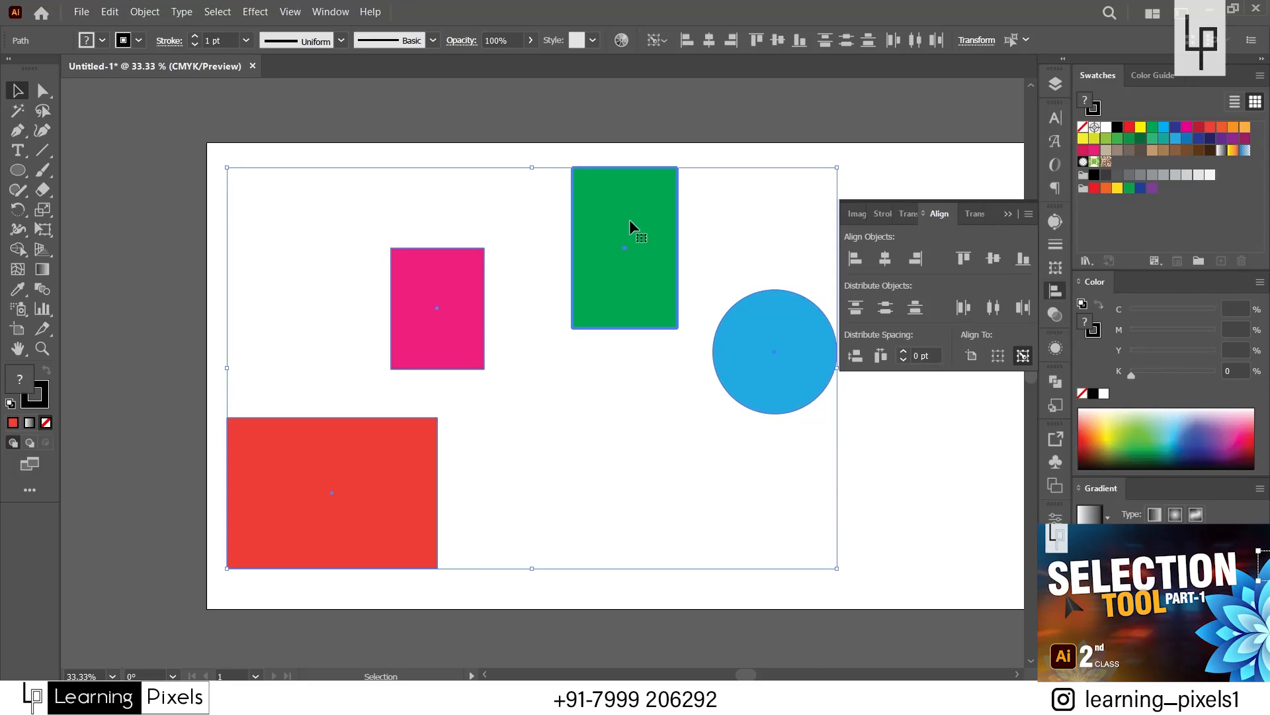
Toggle the key object between green and pink, then reselect all four shapes and make the pink rectangle the key object.
{"action": "left_click", "coordinate": [446, 339]}
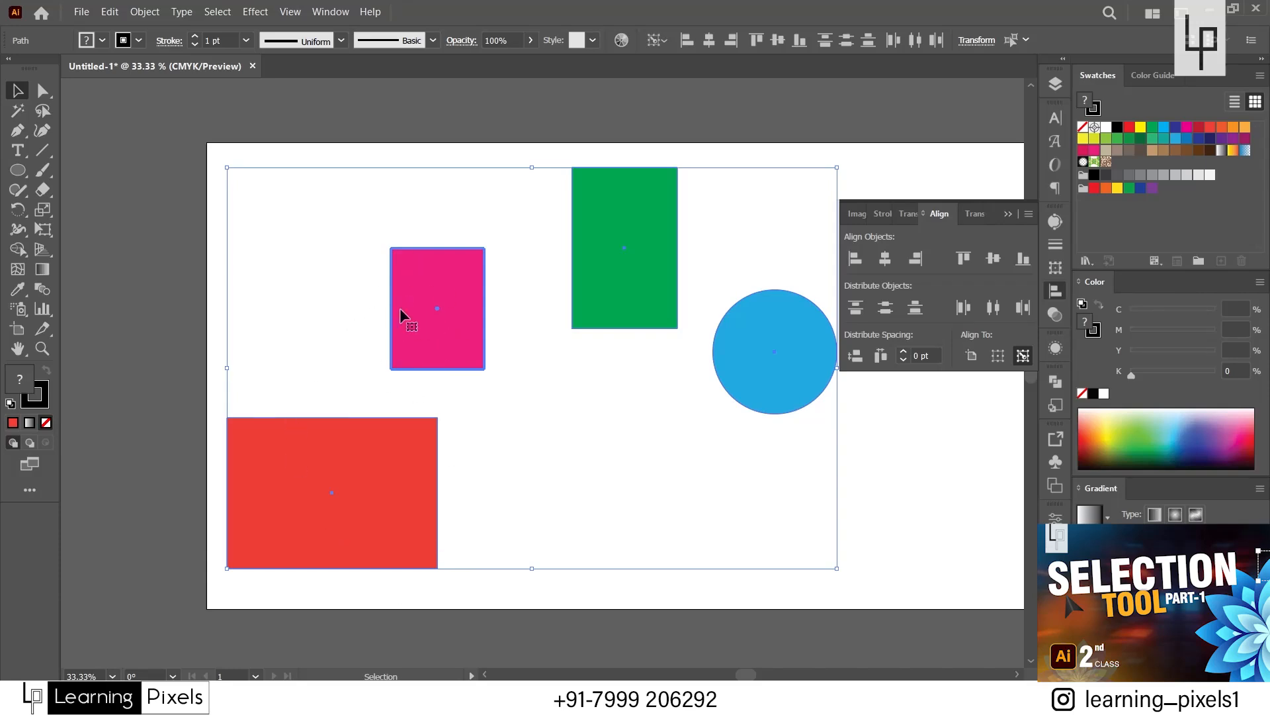
{"action": "left_click", "coordinate": [442, 320]}
{"action": "left_click", "coordinate": [315, 218]}
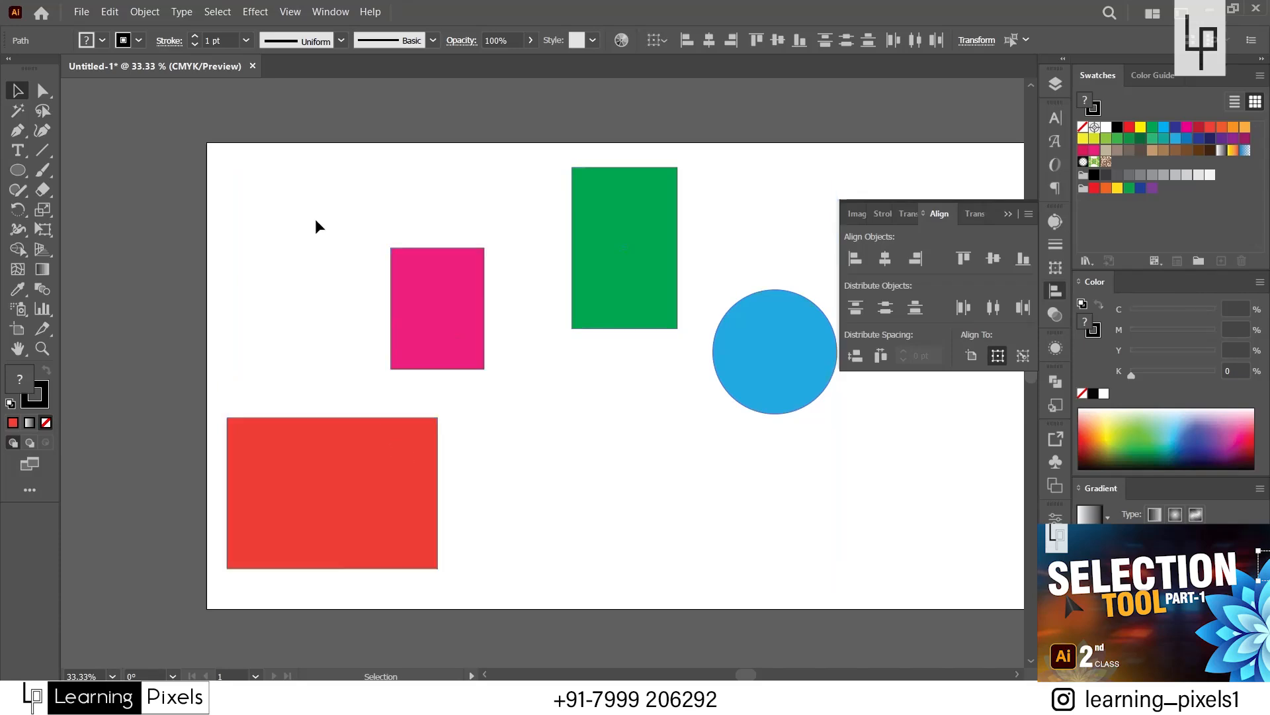
{"action": "left_click_drag", "start_coordinate": [291, 187], "coordinate": [779, 524]}
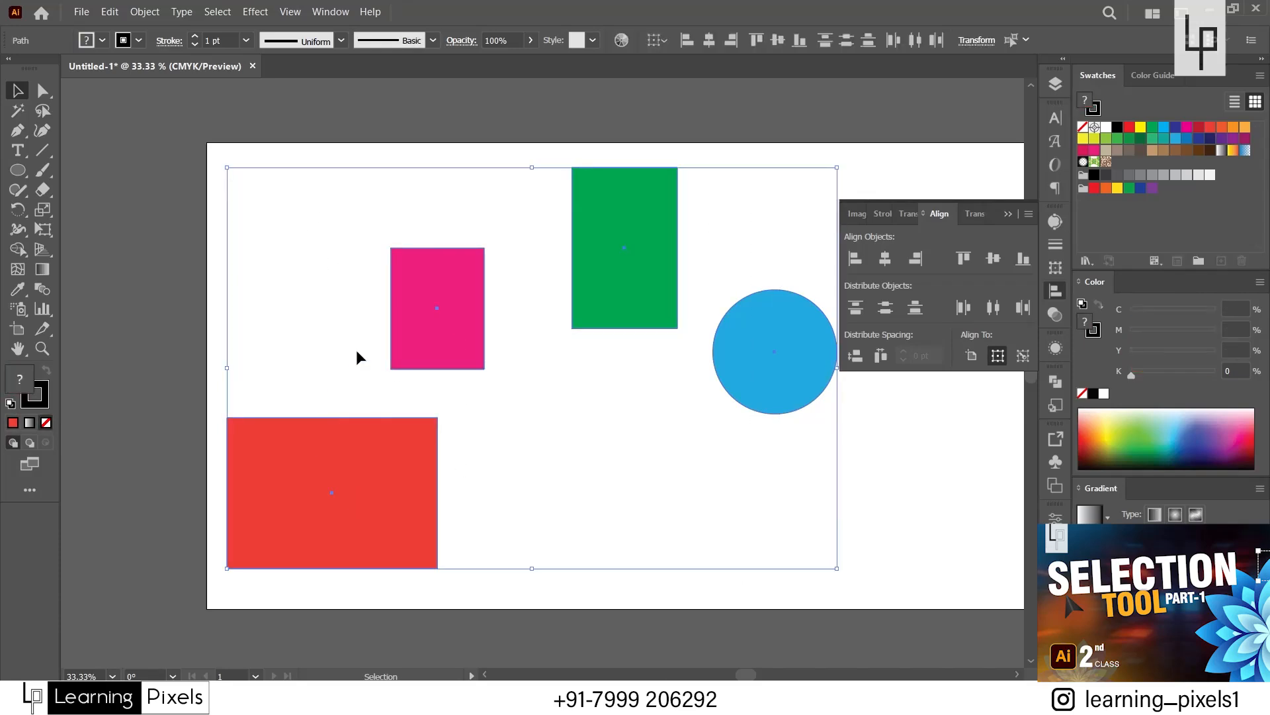
{"action": "left_click", "coordinate": [435, 315]}
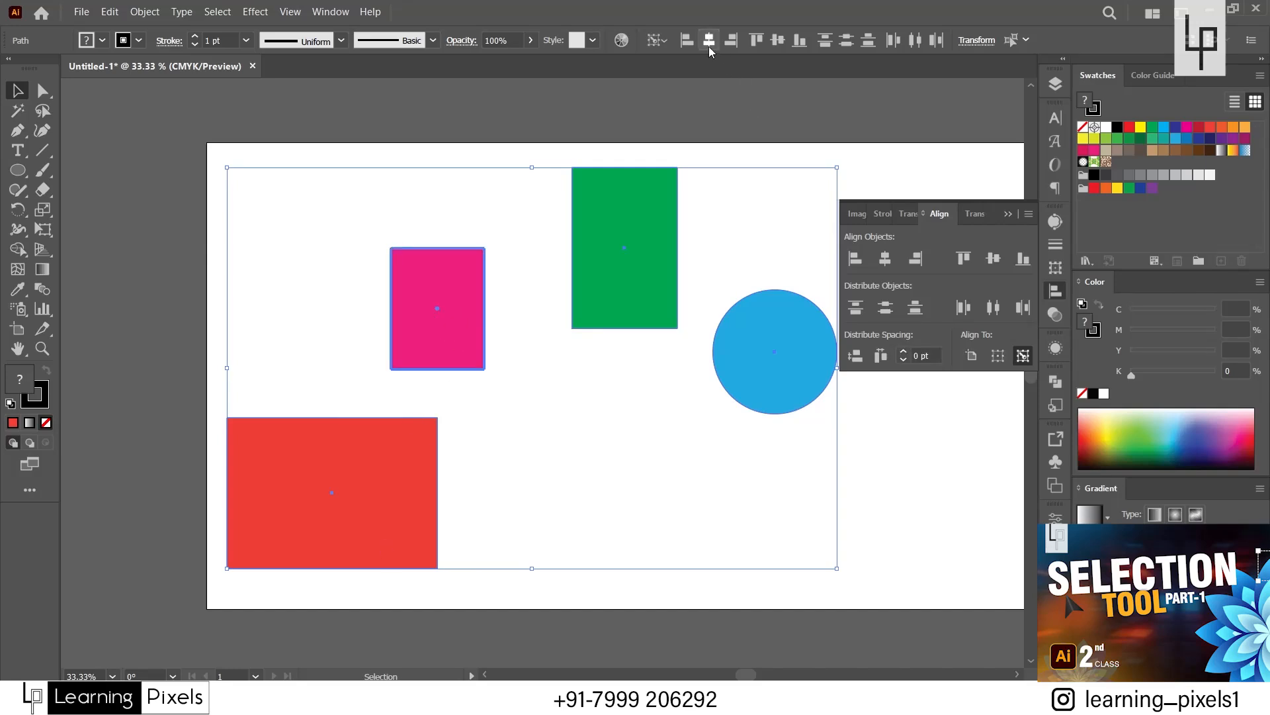
Align the selected shapes to the pink key object's left edge, right edge and horizontal center in turn.
{"action": "left_click", "coordinate": [709, 43]}
{"action": "left_click", "coordinate": [688, 43]}
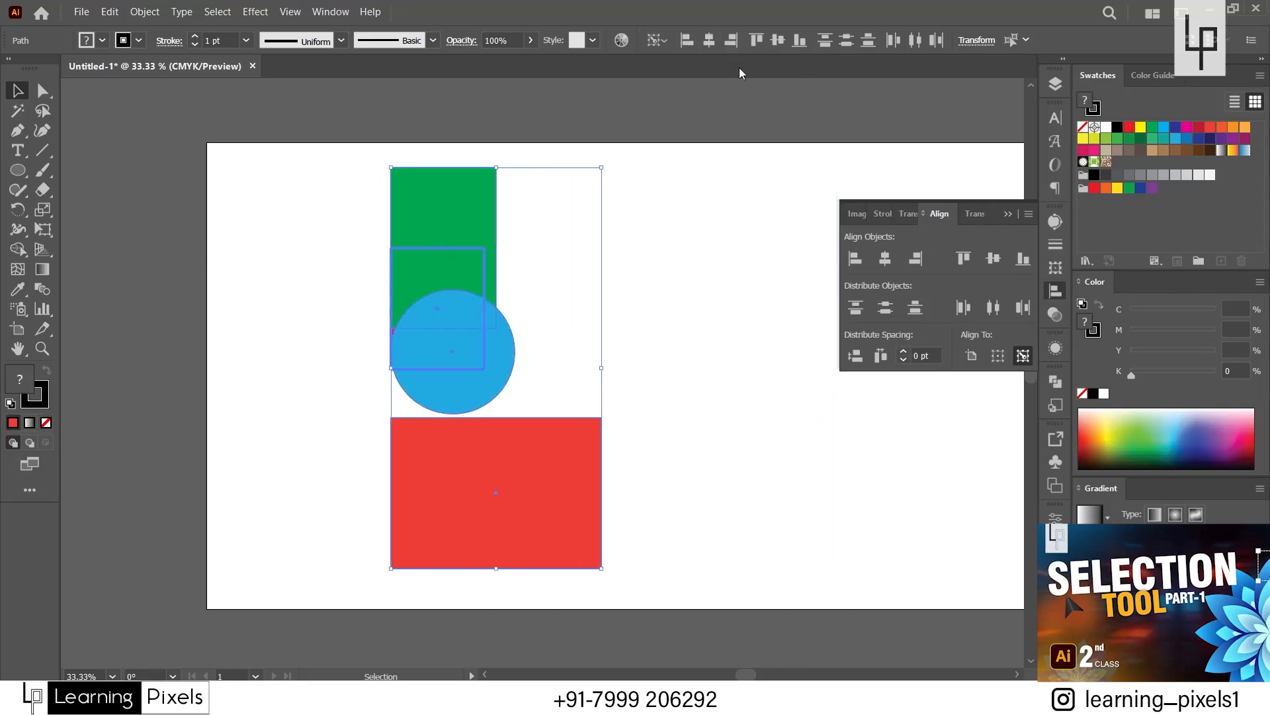
{"action": "left_click", "coordinate": [736, 45]}
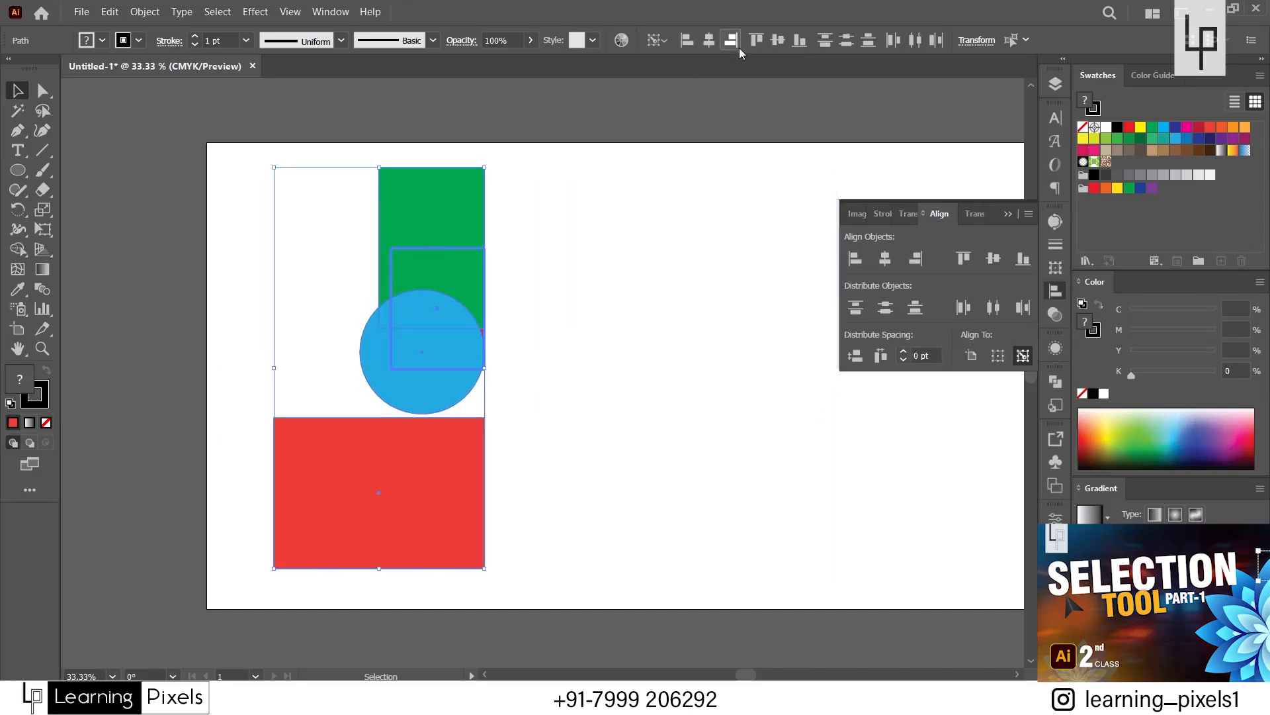
{"action": "left_click", "coordinate": [707, 41]}
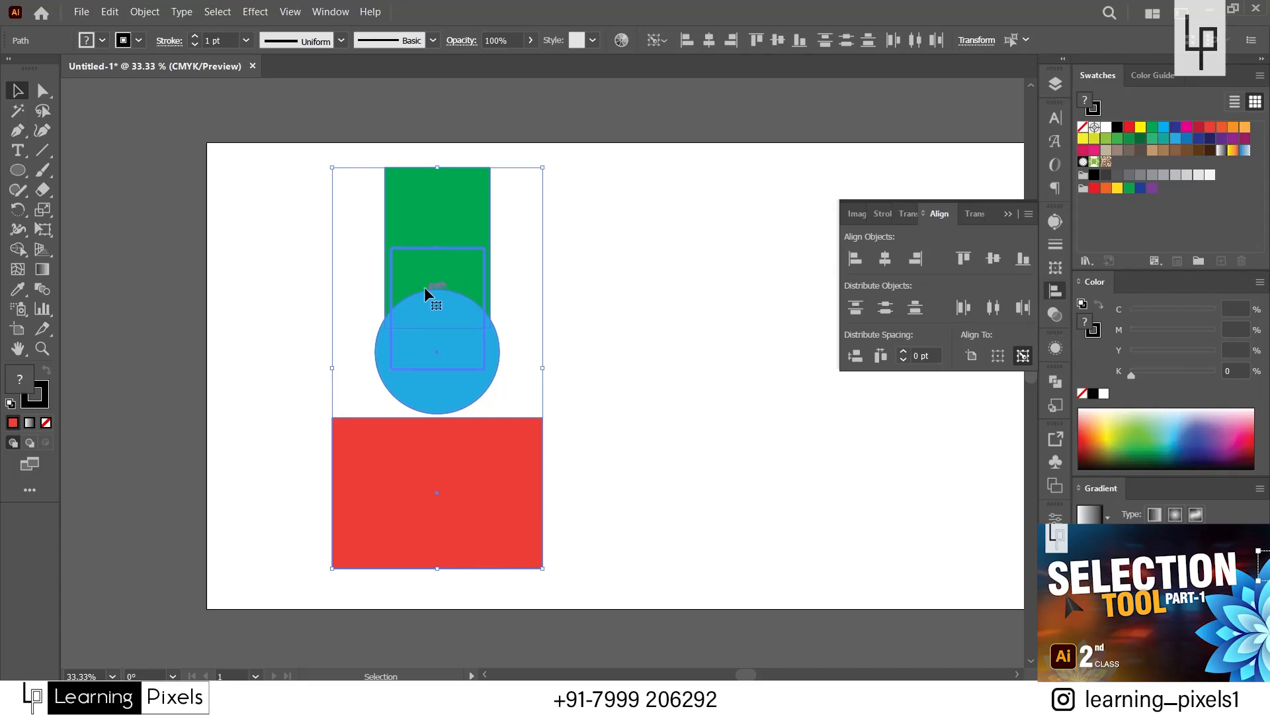
Move the blue circle to the right of the stacked shapes and the green rectangle up past the artboard's top edge.
{"action": "left_click", "coordinate": [598, 291]}
{"action": "left_click_drag", "start_coordinate": [460, 343], "coordinate": [739, 363]}
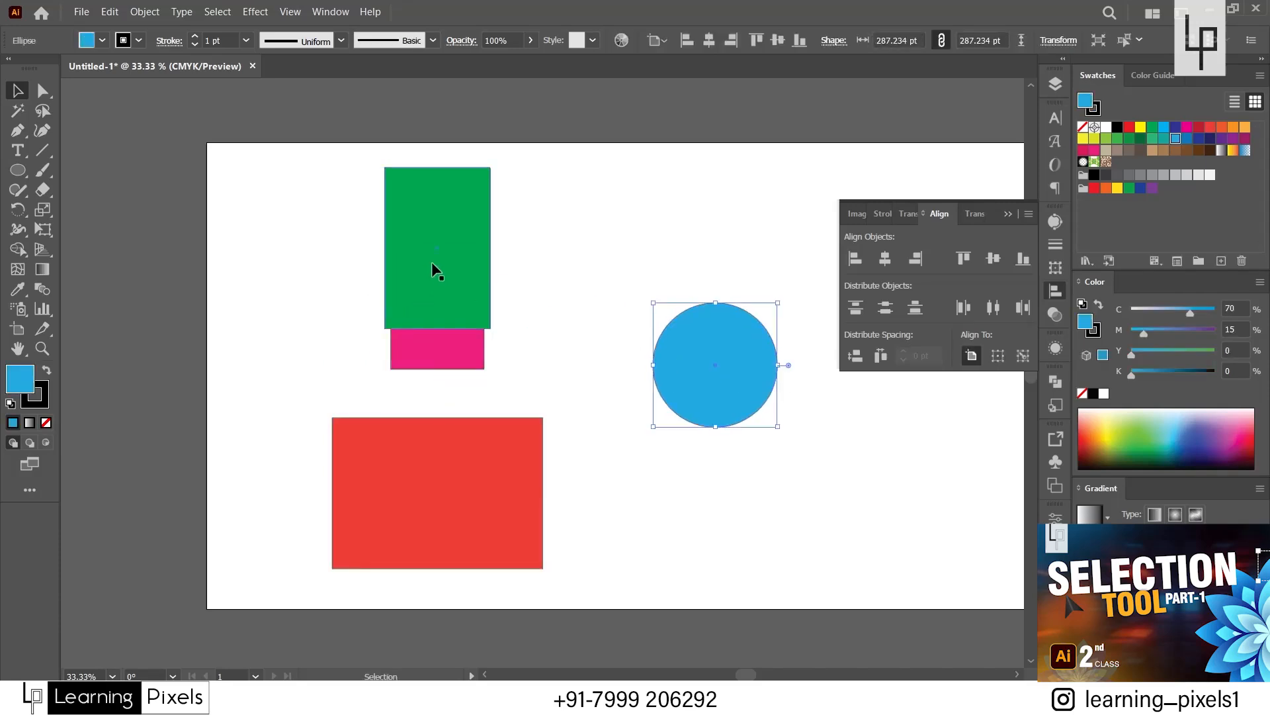
{"action": "left_click_drag", "start_coordinate": [433, 265], "coordinate": [591, 166]}
Try aligning all four shapes to the bottom edge of the blue circle as key object, and undo the alignment.
{"action": "left_click_drag", "start_coordinate": [318, 197], "coordinate": [717, 466]}
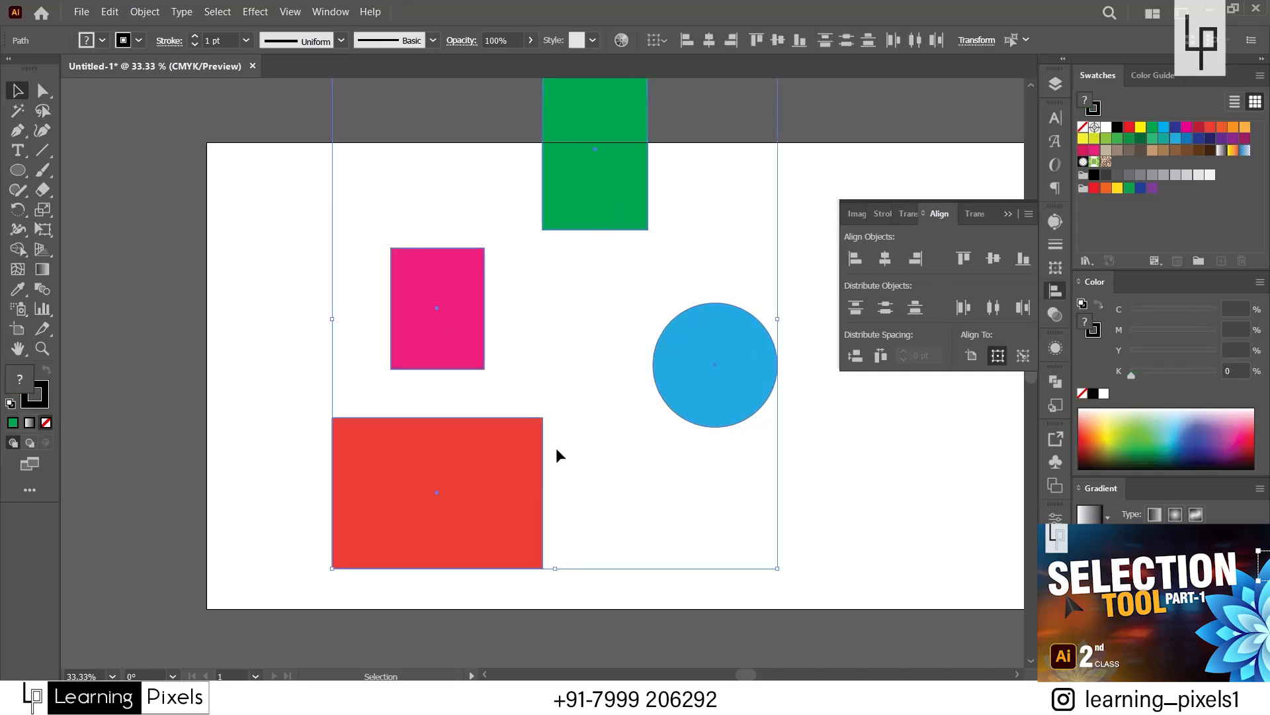
{"action": "left_click", "coordinate": [685, 359]}
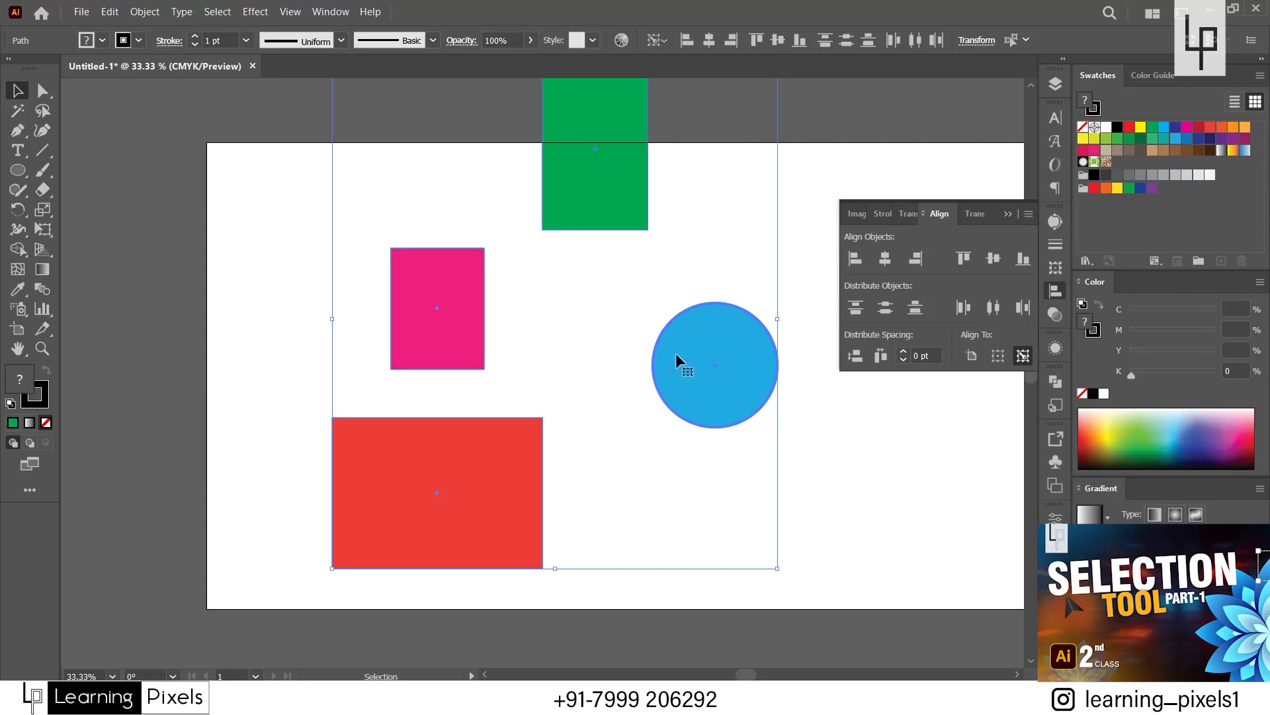
{"action": "left_click", "coordinate": [800, 48]}
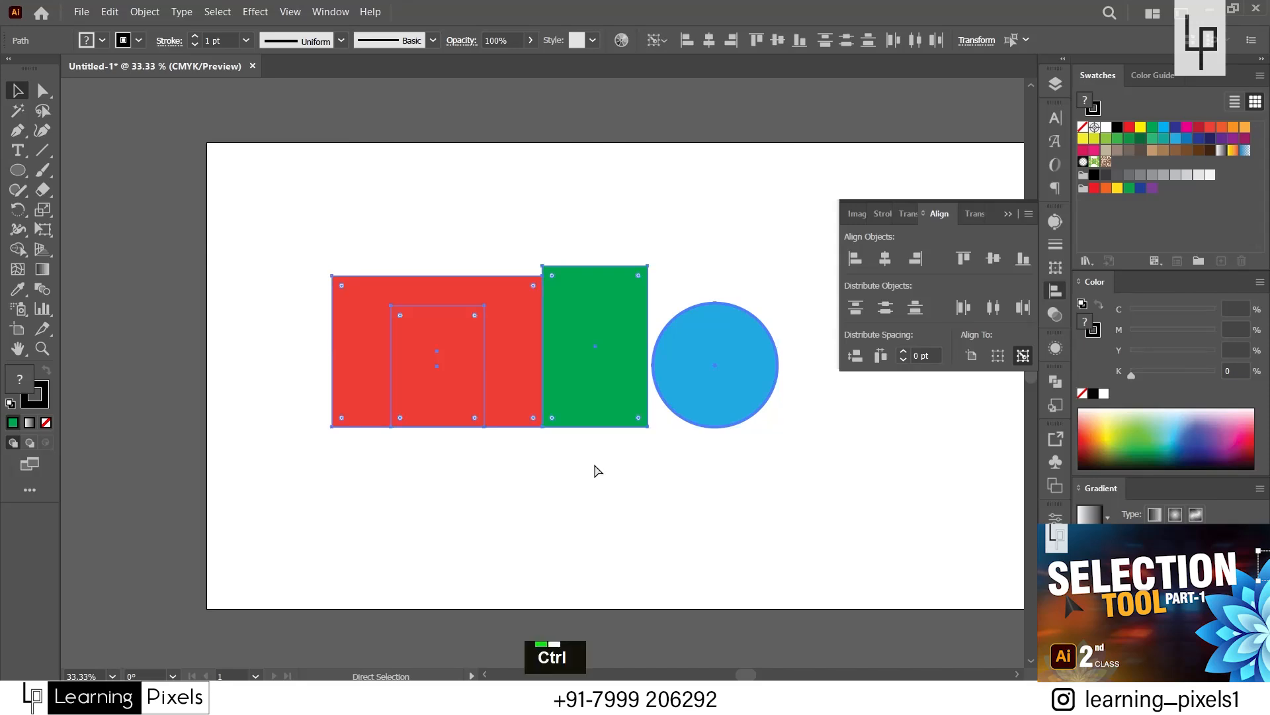
{"action": "key", "text": "ctrl+z"}
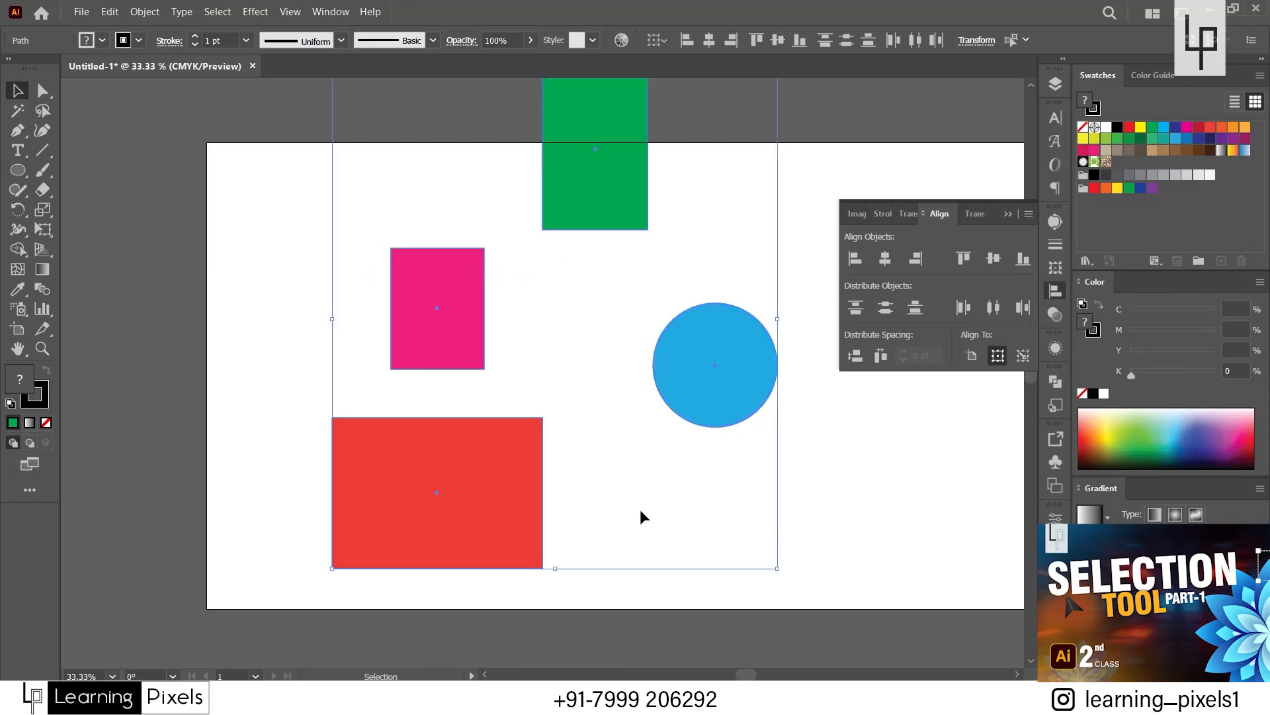
Try aligning all four shapes to the top edge of the green rectangle as key object, and undo the alignment.
{"action": "left_click", "coordinate": [640, 510]}
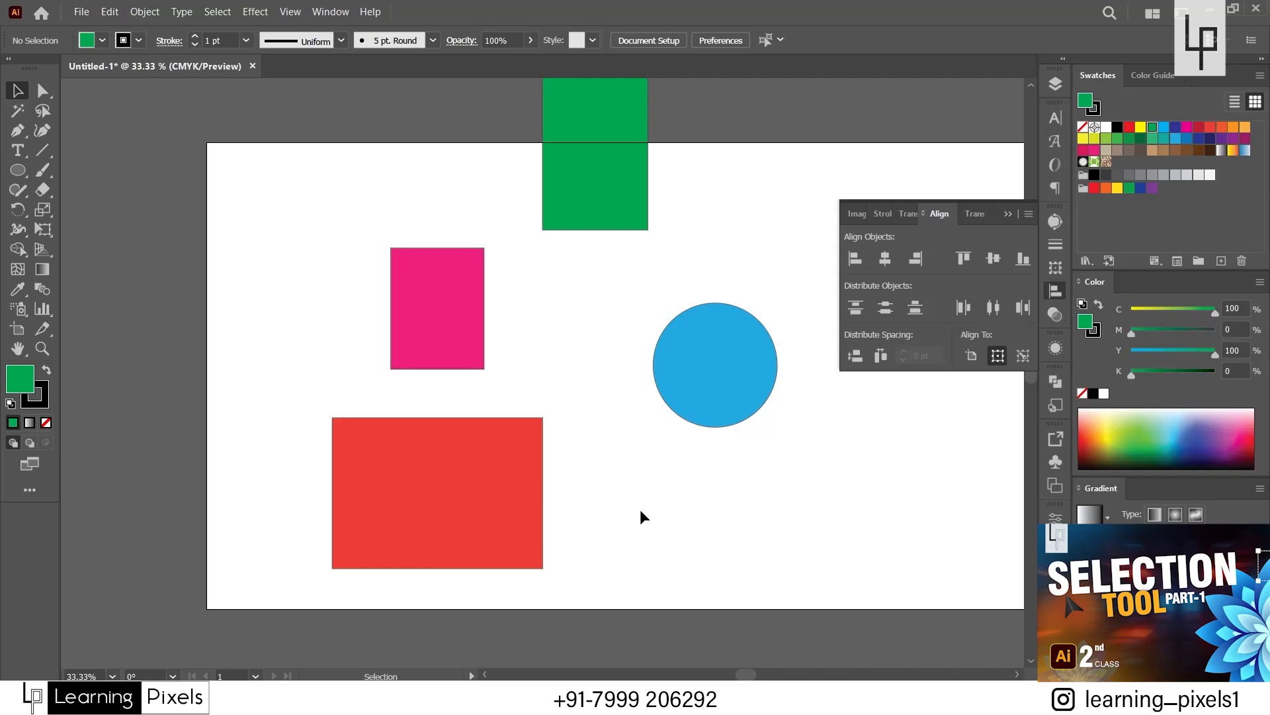
{"action": "left_click_drag", "start_coordinate": [312, 189], "coordinate": [726, 487]}
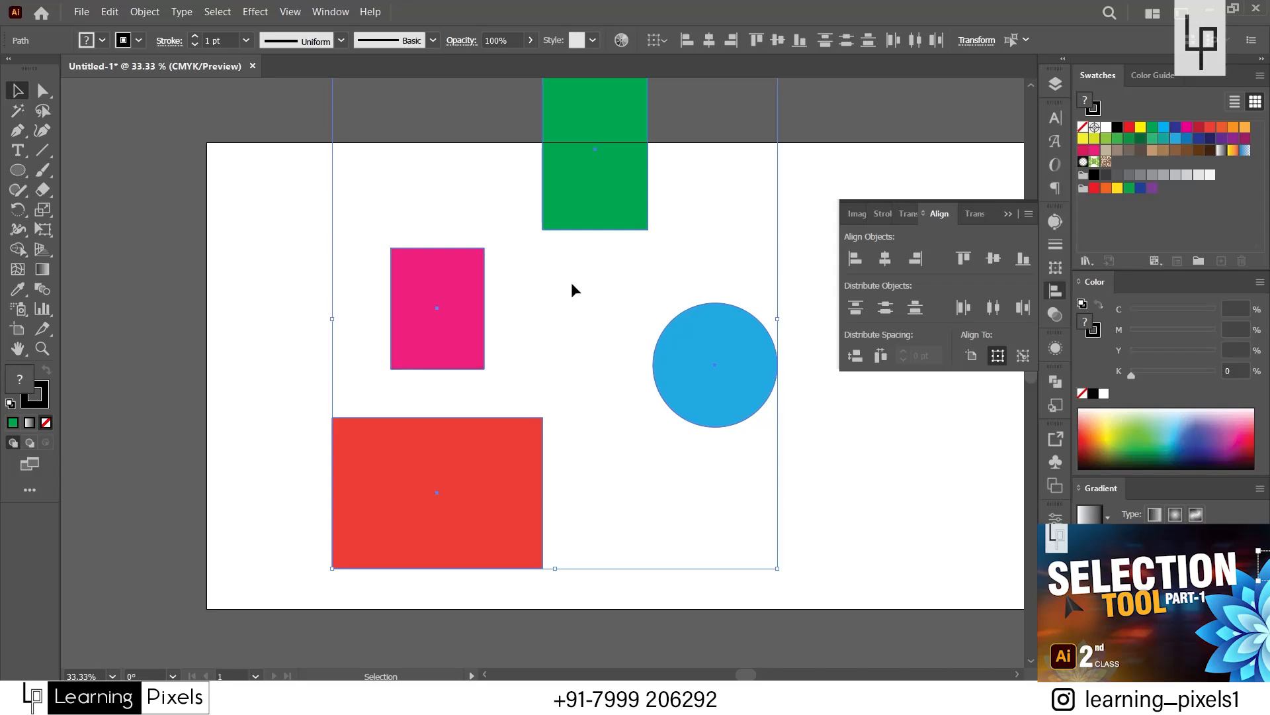
{"action": "left_click", "coordinate": [586, 195]}
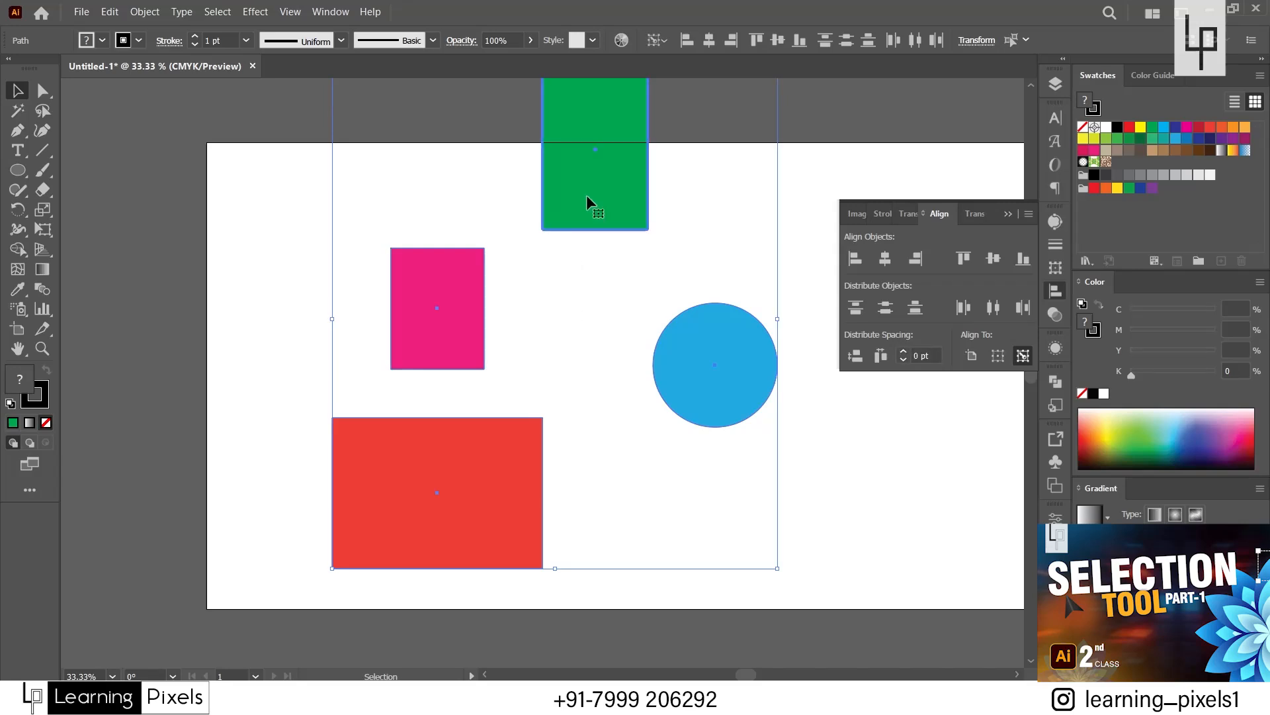
{"action": "left_click", "coordinate": [757, 41]}
{"action": "left_click_drag", "start_coordinate": [640, 177], "coordinate": [526, 295]}
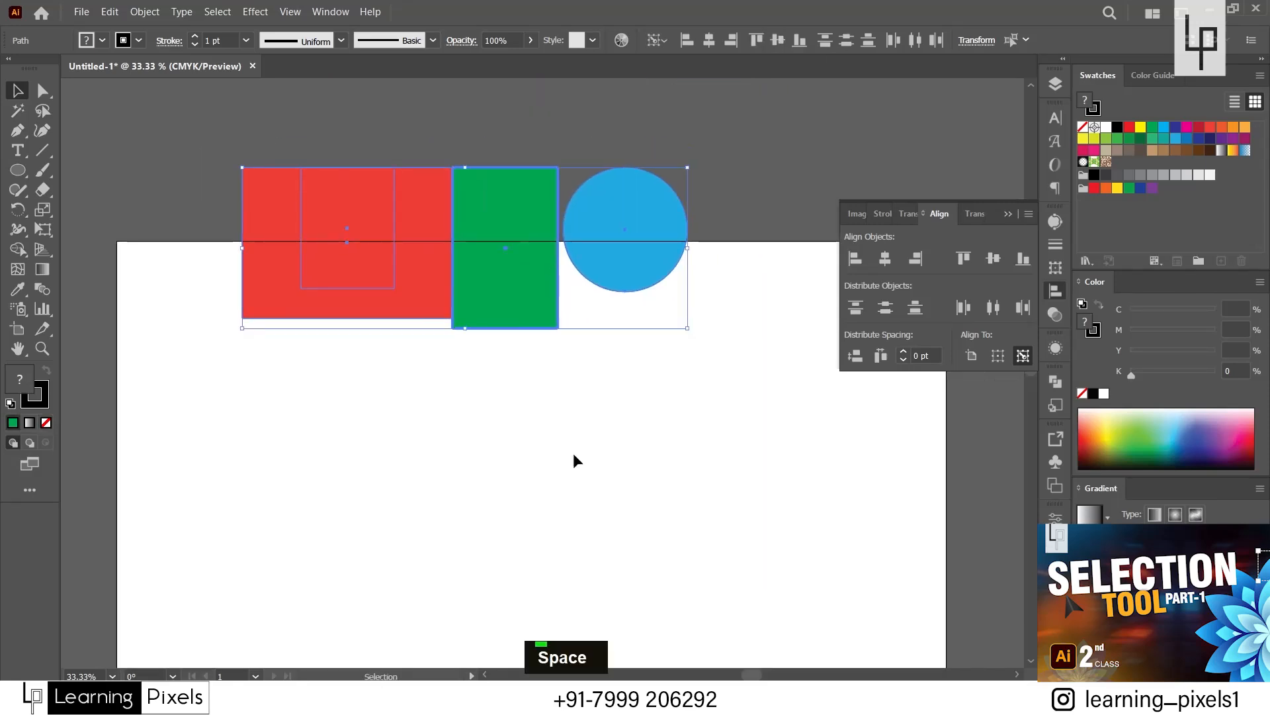
{"action": "left_click", "coordinate": [573, 453]}
{"action": "key", "text": "ctrl+z"}
Spread the green rectangle, blue circle and red rectangle apart within the artboard, and select all four shapes.
{"action": "scroll", "coordinate": [530, 230], "scroll_direction": "down", "scroll_amount": 1}
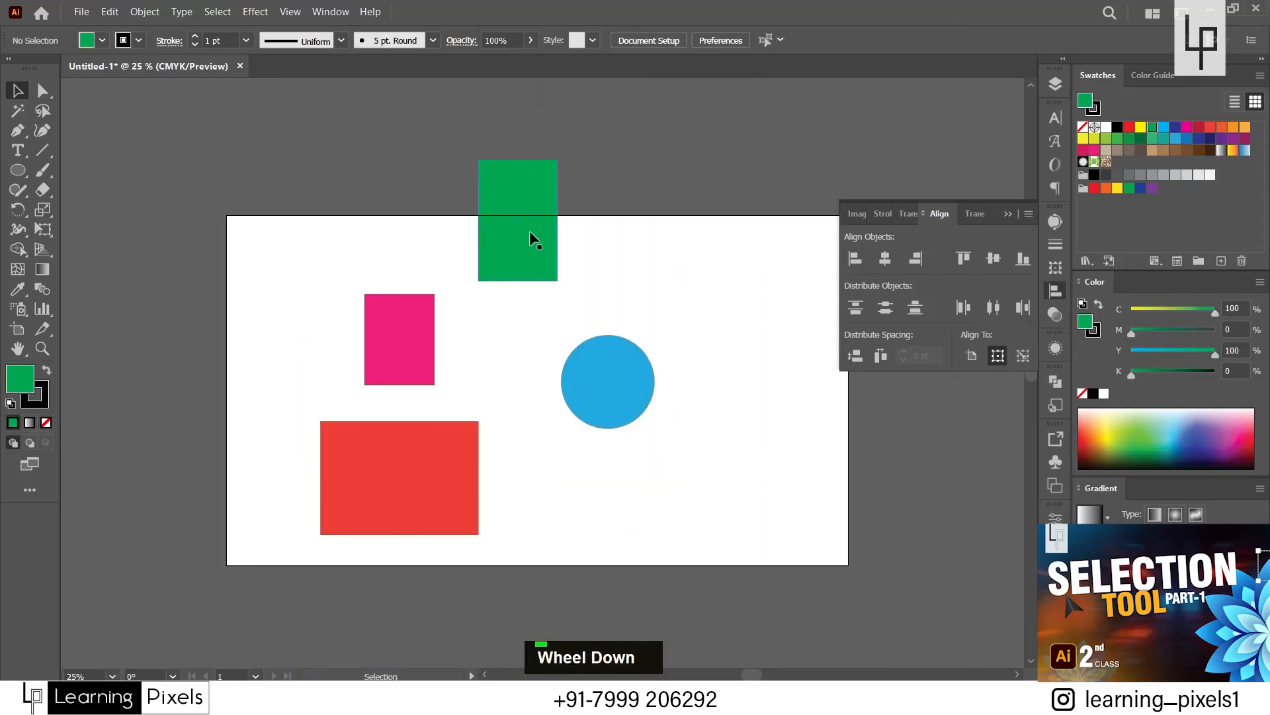
{"action": "left_click_drag", "start_coordinate": [530, 232], "coordinate": [514, 336]}
{"action": "left_click_drag", "start_coordinate": [596, 398], "coordinate": [767, 389]}
{"action": "left_click_drag", "start_coordinate": [463, 453], "coordinate": [396, 439]}
{"action": "scroll", "coordinate": [291, 312], "scroll_direction": "down", "scroll_amount": 1}
{"action": "key", "text": "space"}
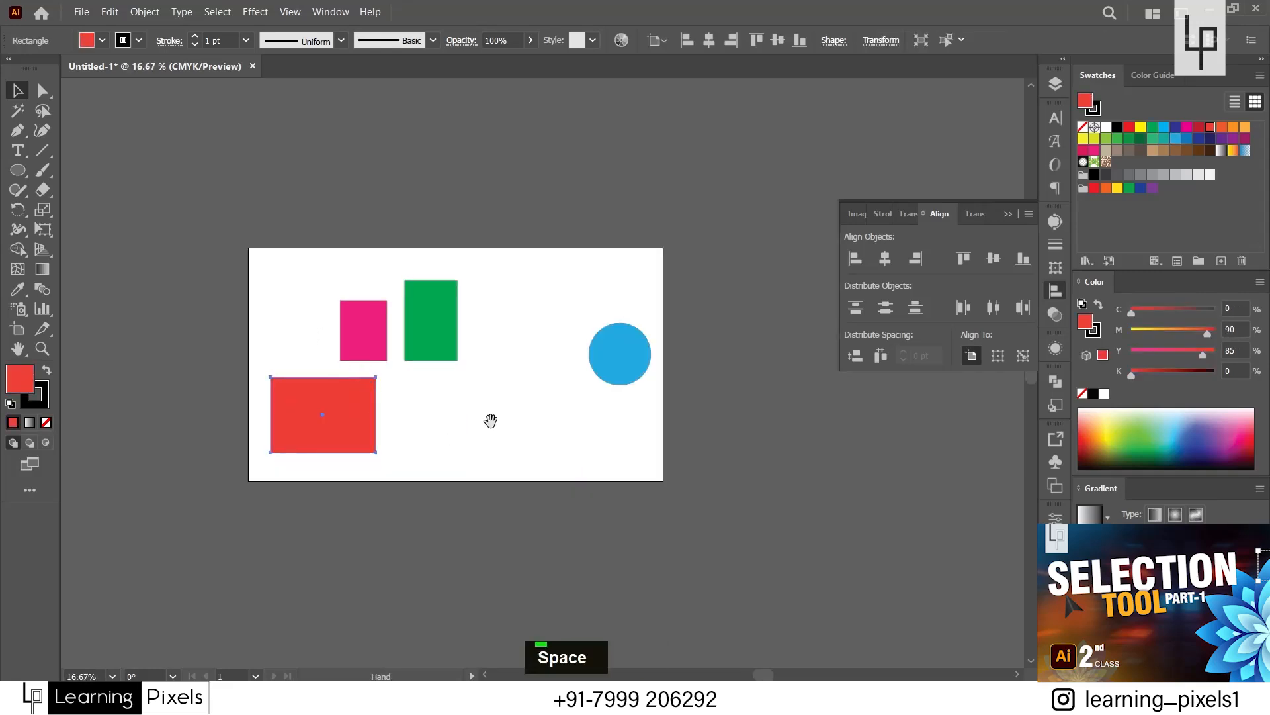
{"action": "left_click_drag", "start_coordinate": [491, 421], "coordinate": [530, 421]}
{"action": "scroll", "coordinate": [550, 395], "scroll_direction": "up", "scroll_amount": 1}
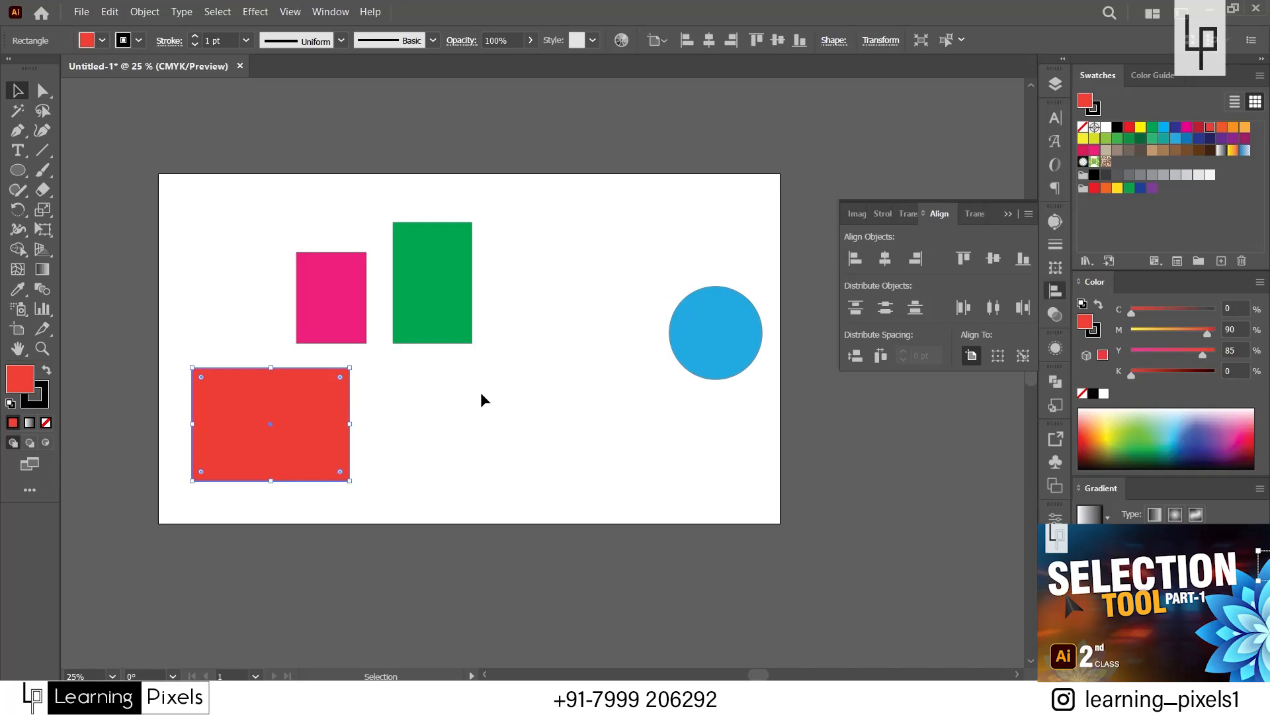
{"action": "left_click_drag", "start_coordinate": [206, 215], "coordinate": [710, 467]}
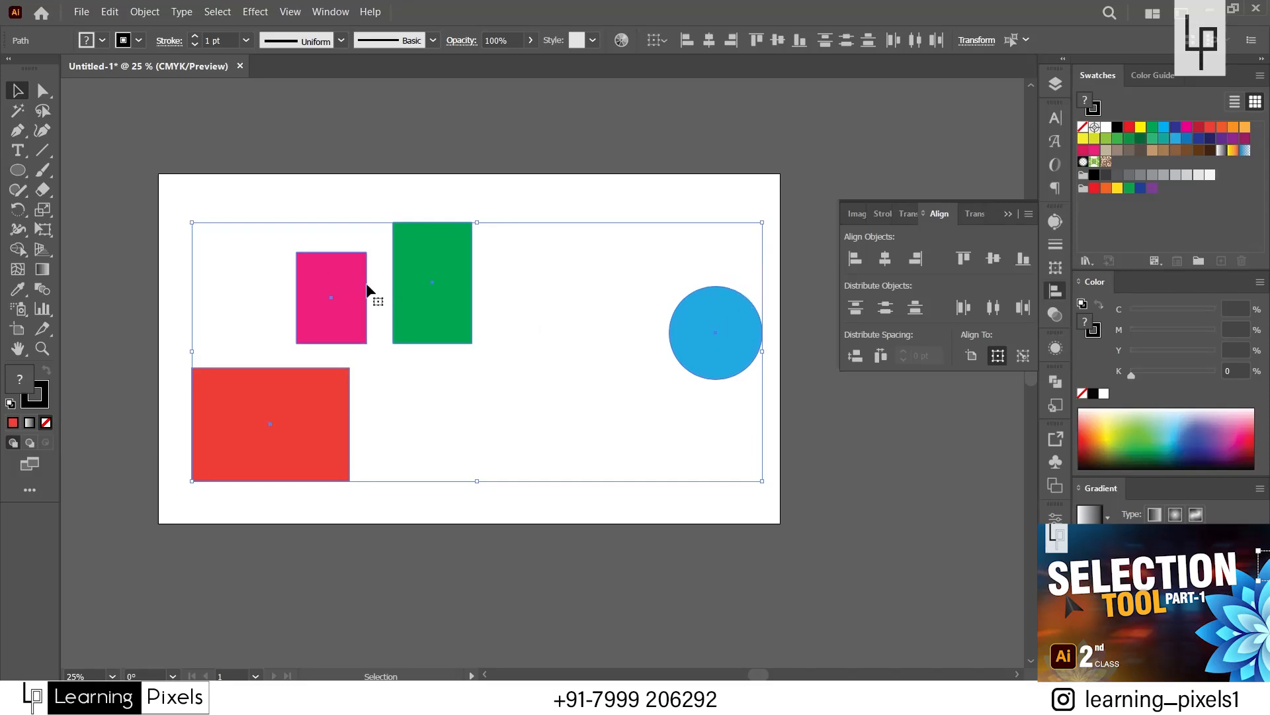
Distribute the four selected shapes vertically by their top edges and deselect them.
{"action": "left_click", "coordinate": [856, 307]}
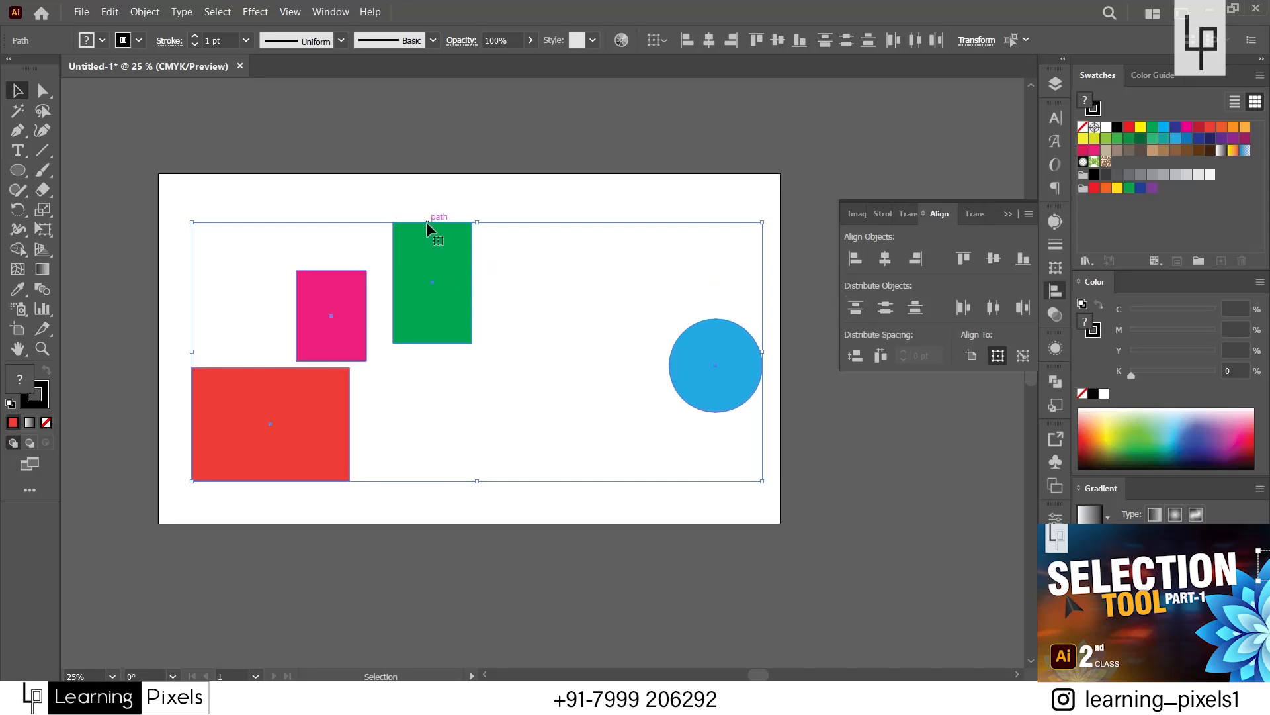
{"action": "left_click", "coordinate": [439, 204]}
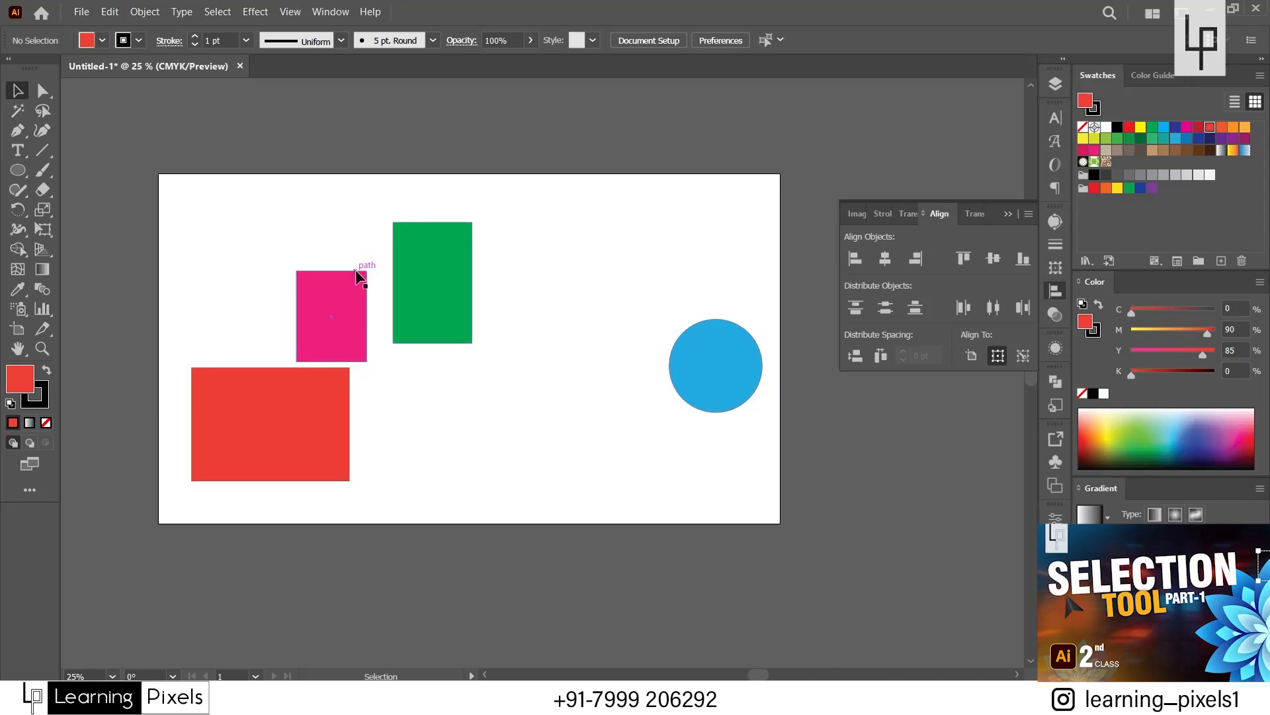
Compare the vertical offsets between the shapes' top edges using a temporary blue rectangle as a spacer, and delete it.
{"action": "left_click", "coordinate": [703, 358]}
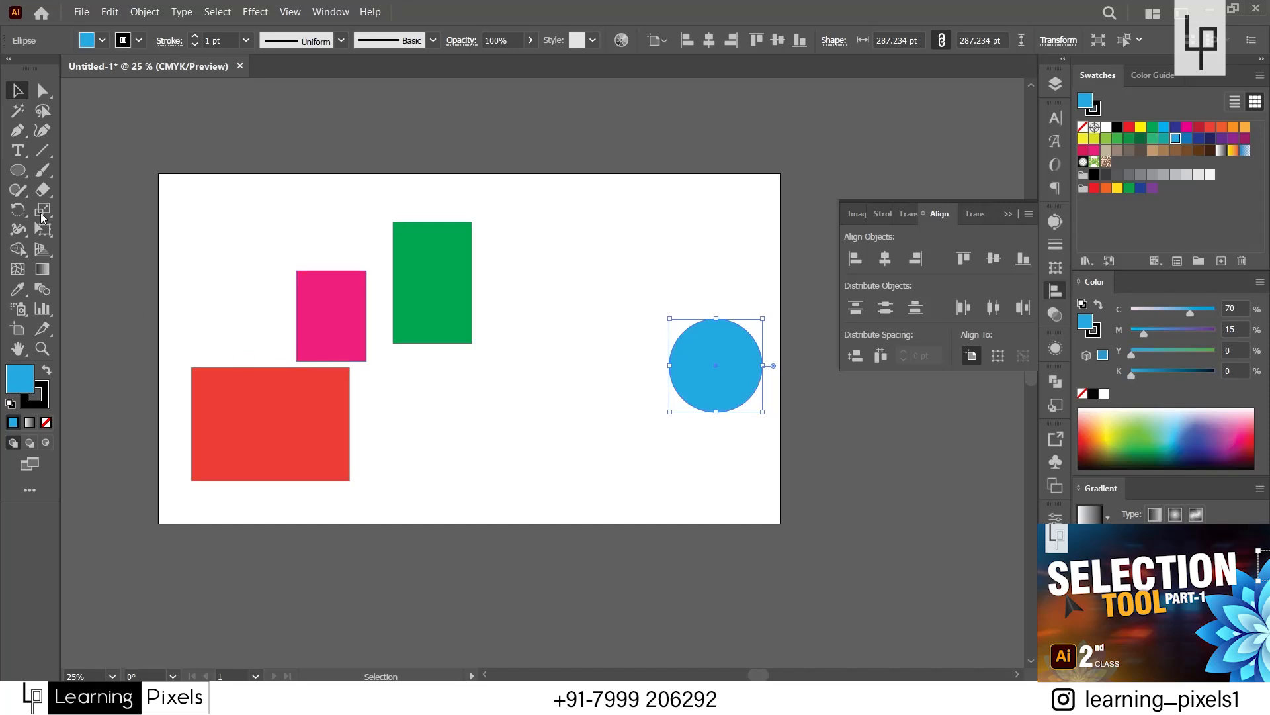
{"action": "left_click", "coordinate": [18, 169]}
{"action": "left_click", "coordinate": [105, 178]}
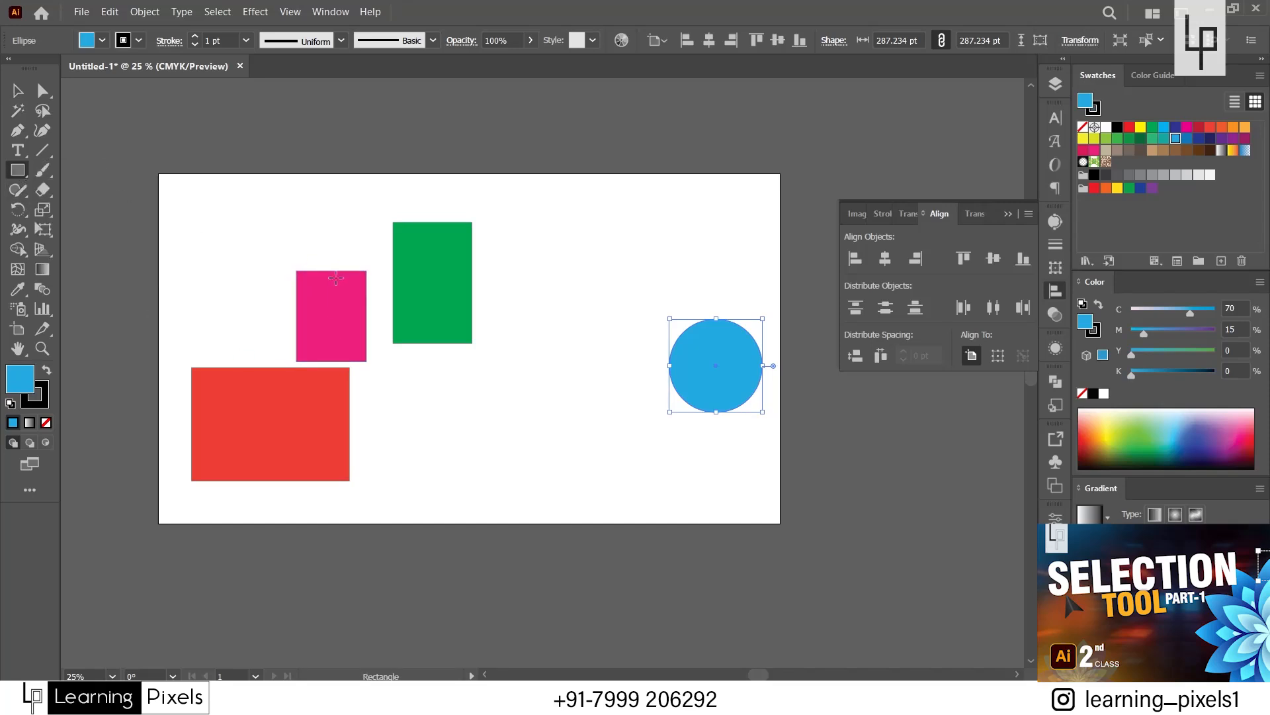
{"action": "left_click_drag", "start_coordinate": [338, 270], "coordinate": [444, 222]}
{"action": "left_click", "coordinate": [18, 90]}
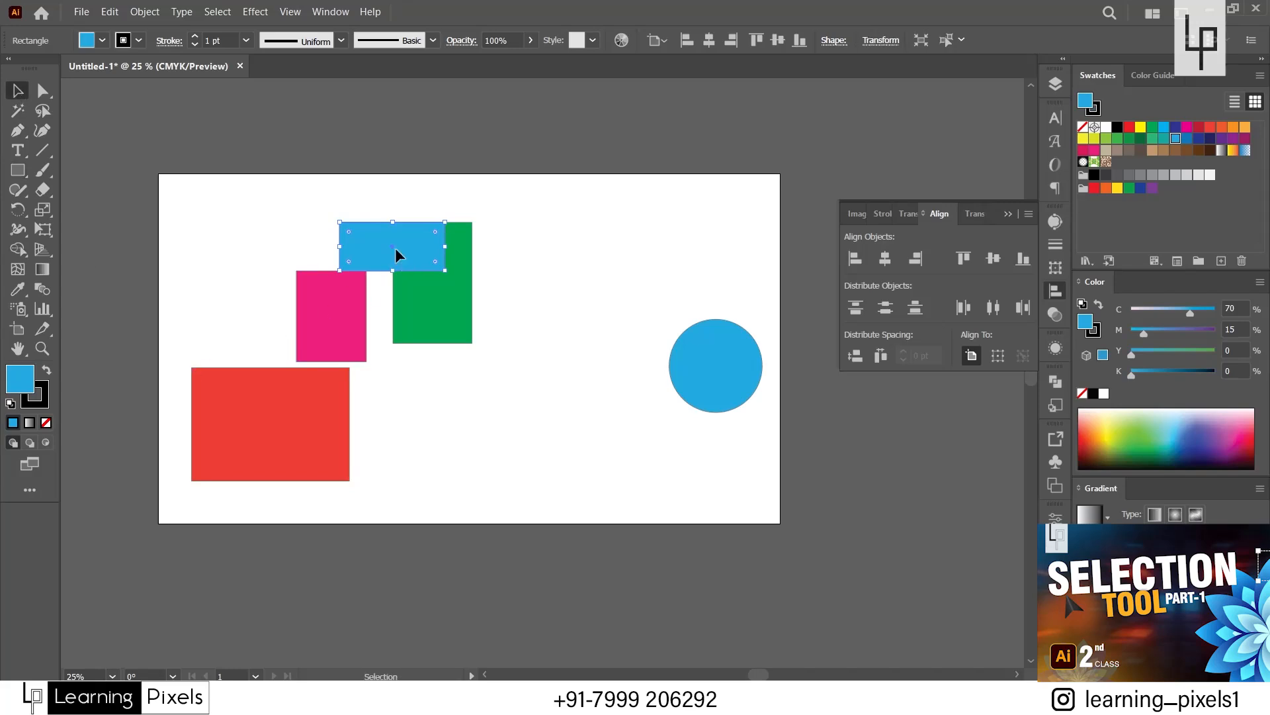
{"action": "left_click_drag", "start_coordinate": [395, 247], "coordinate": [302, 343]}
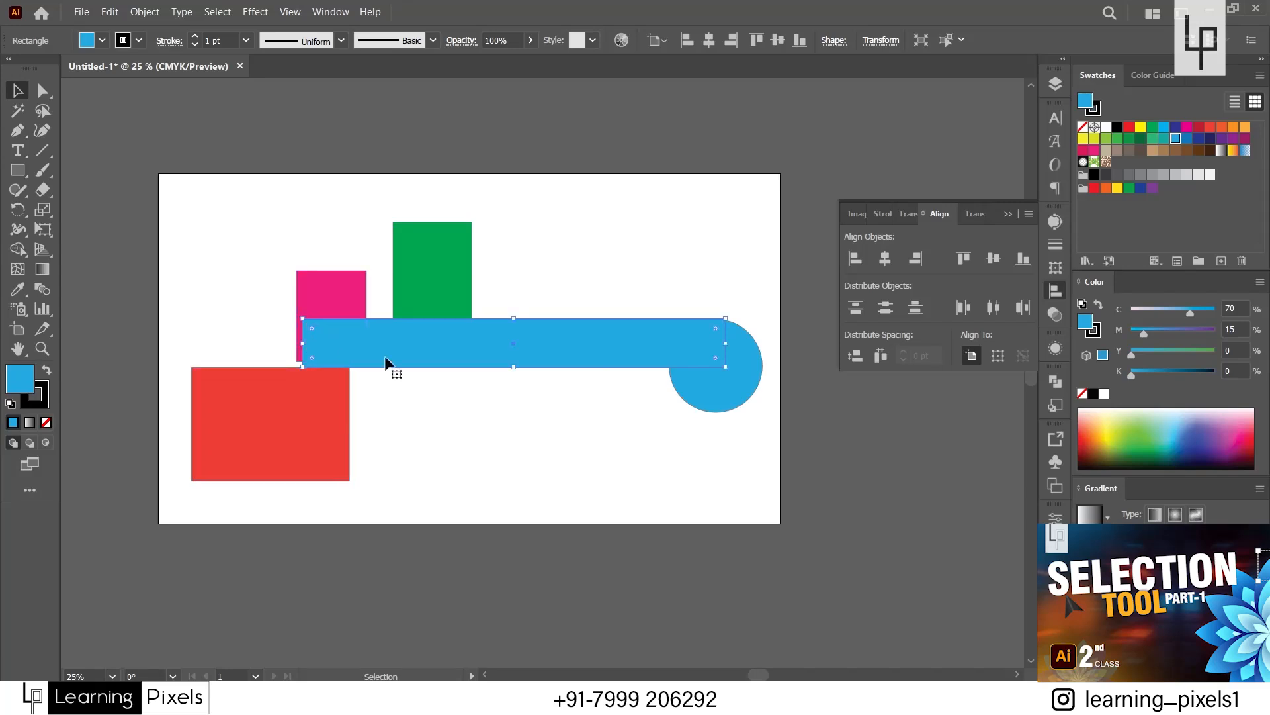
{"action": "left_click_drag", "start_coordinate": [408, 339], "coordinate": [415, 291]}
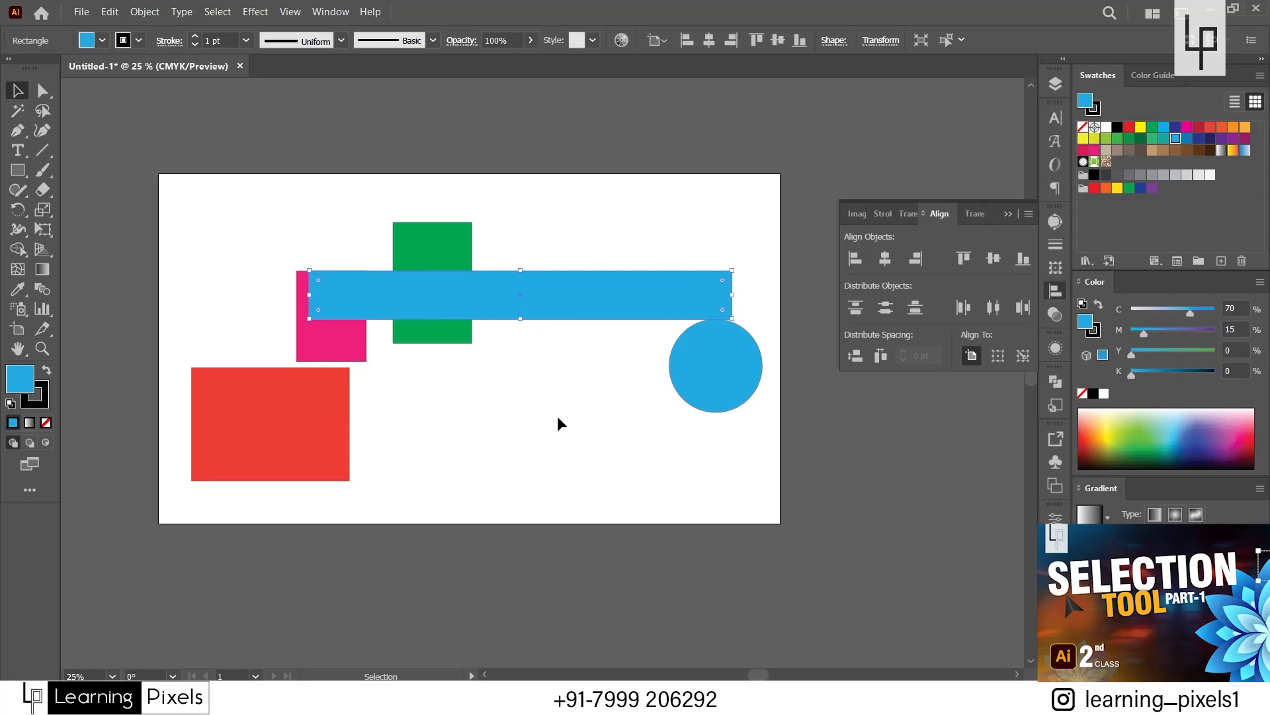
{"action": "double_click", "coordinate": [575, 312]}
{"action": "key", "text": "Delete"}
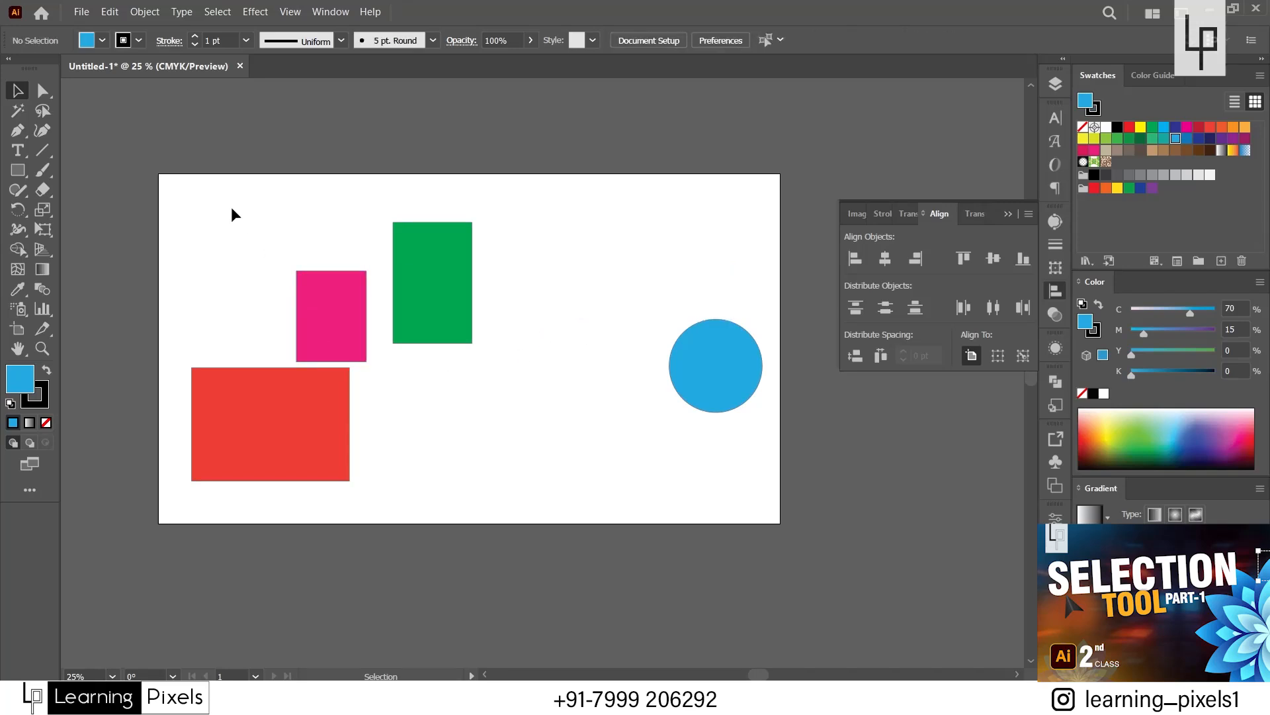
Distribute all four shapes vertically, first by their bottom edges and then by their centers.
{"action": "left_click_drag", "start_coordinate": [231, 209], "coordinate": [779, 418]}
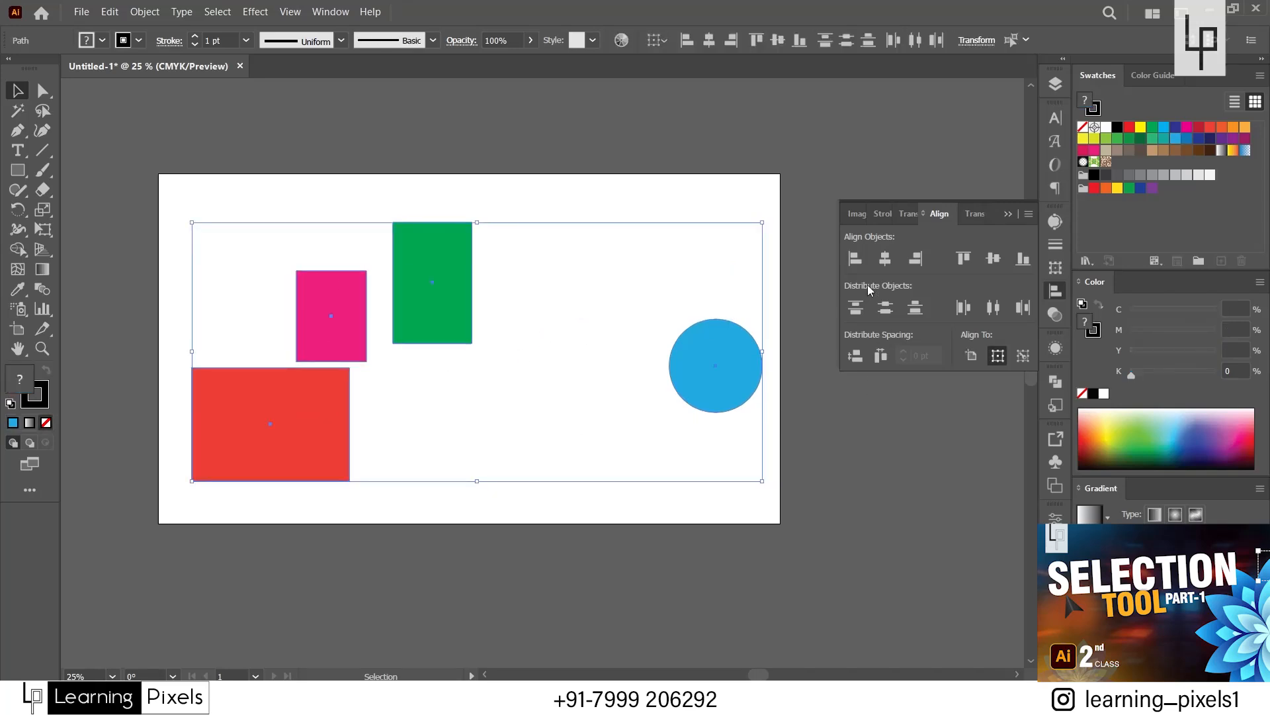
{"action": "left_click", "coordinate": [914, 307]}
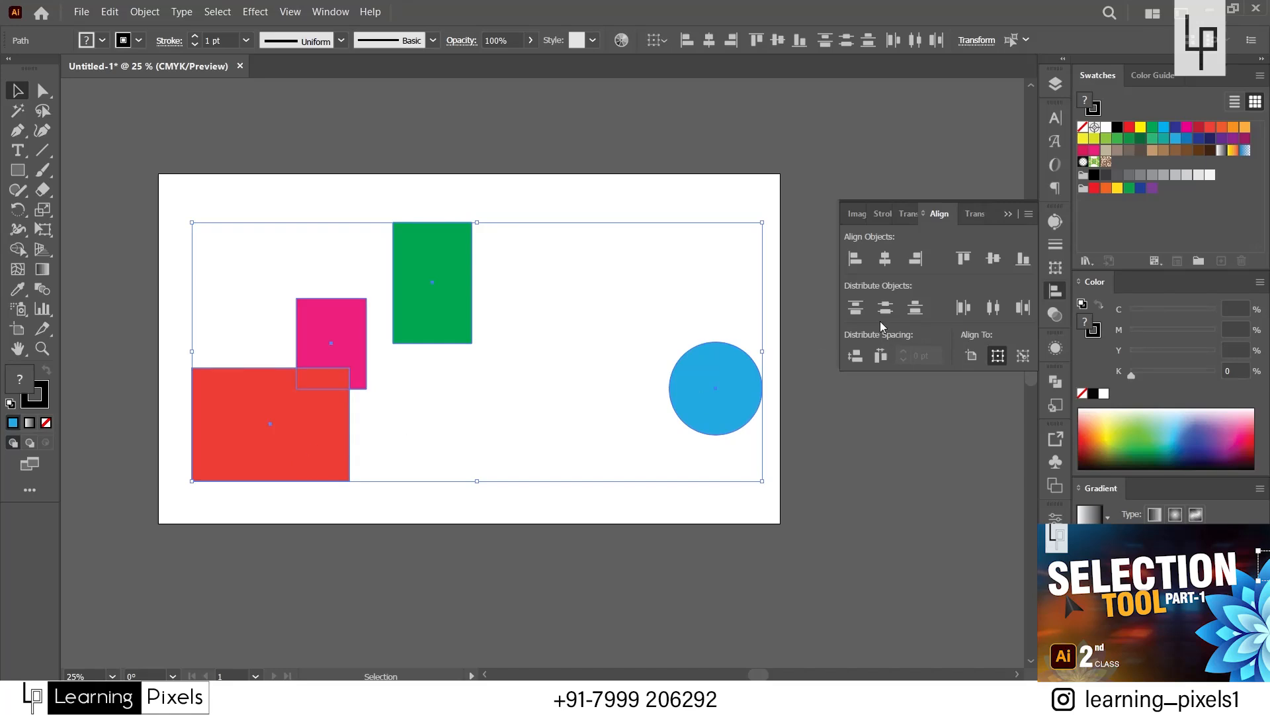
{"action": "left_click", "coordinate": [889, 311]}
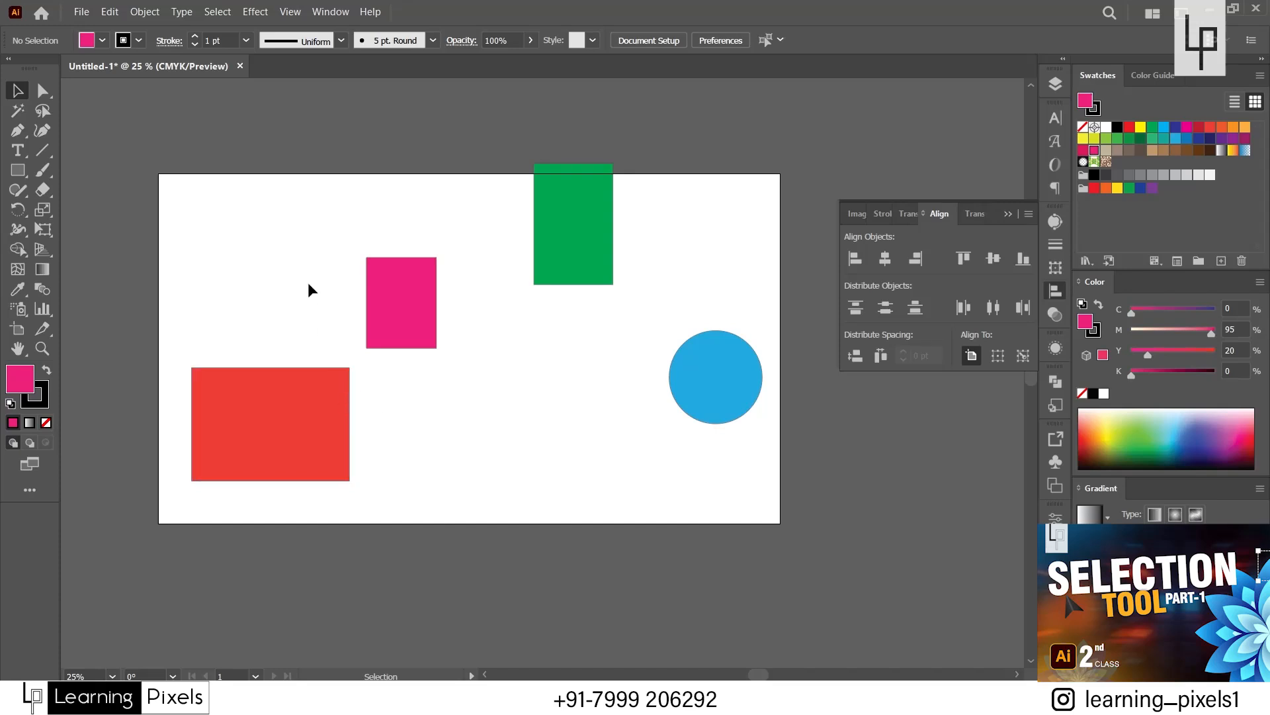
Distribute all four shapes horizontally by their left edges, then by their centers, and finally by their right edges.
{"action": "left_click_drag", "start_coordinate": [298, 219], "coordinate": [693, 434]}
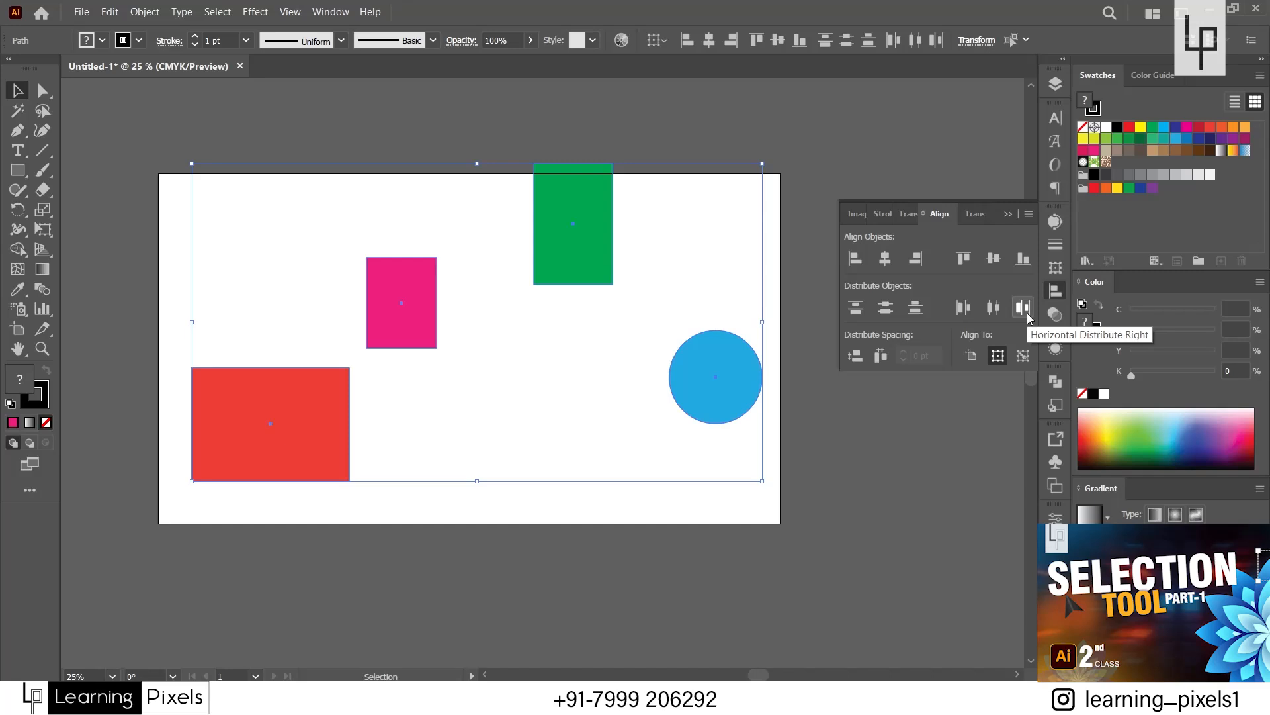
{"action": "left_click", "coordinate": [992, 308]}
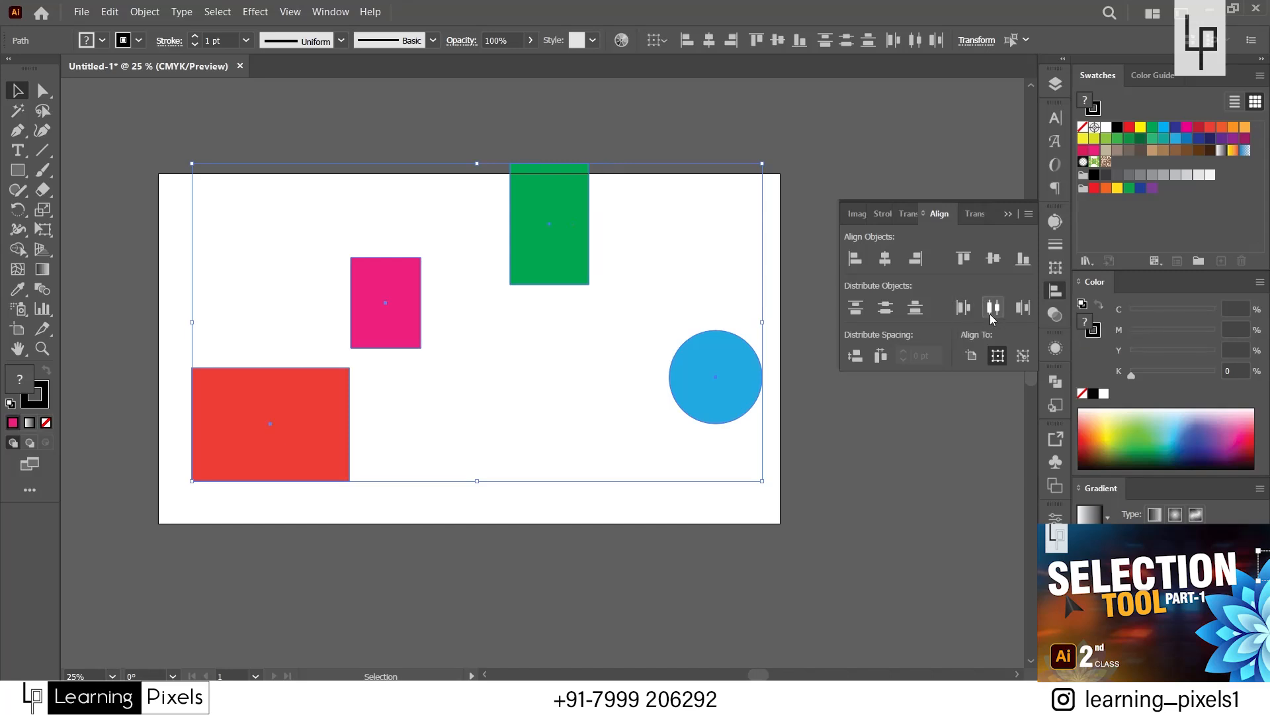
{"action": "left_click", "coordinate": [992, 309]}
{"action": "left_click", "coordinate": [1023, 309]}
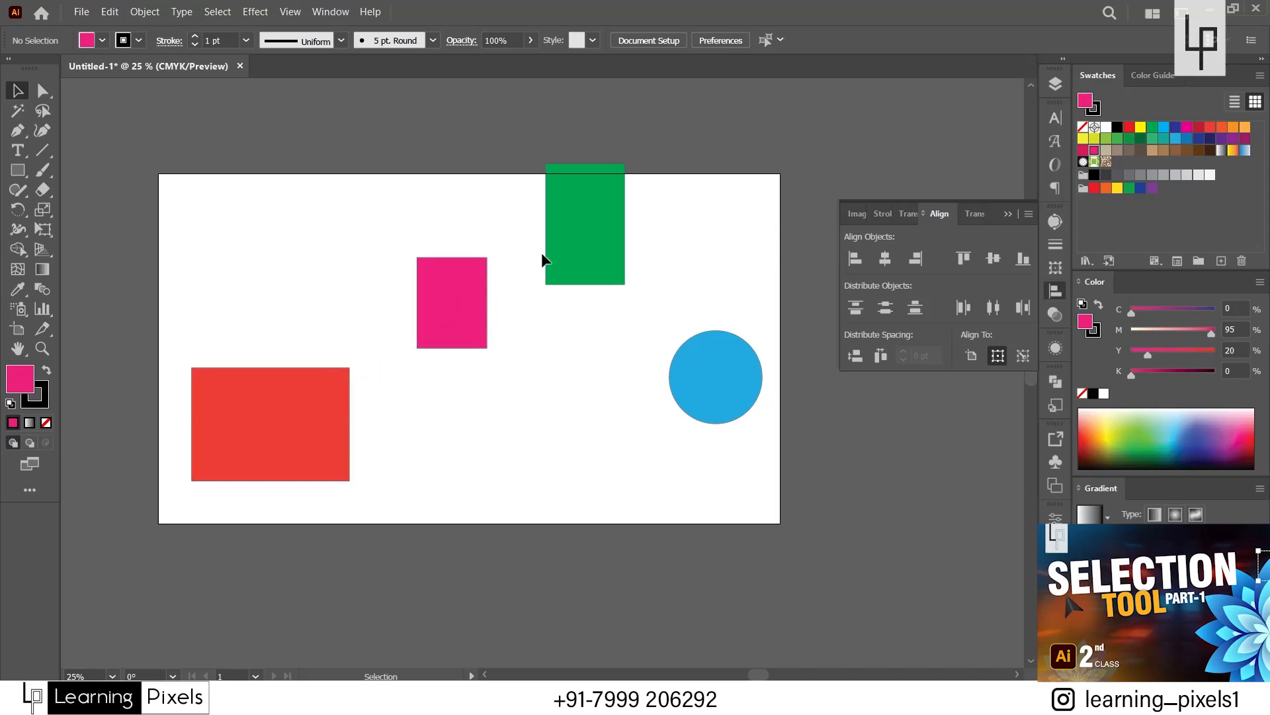
Move the blue circle about 200 pt left, the green rectangle down inside the artboard, and the pink rectangle slightly right.
{"action": "left_click_drag", "start_coordinate": [705, 377], "coordinate": [641, 378]}
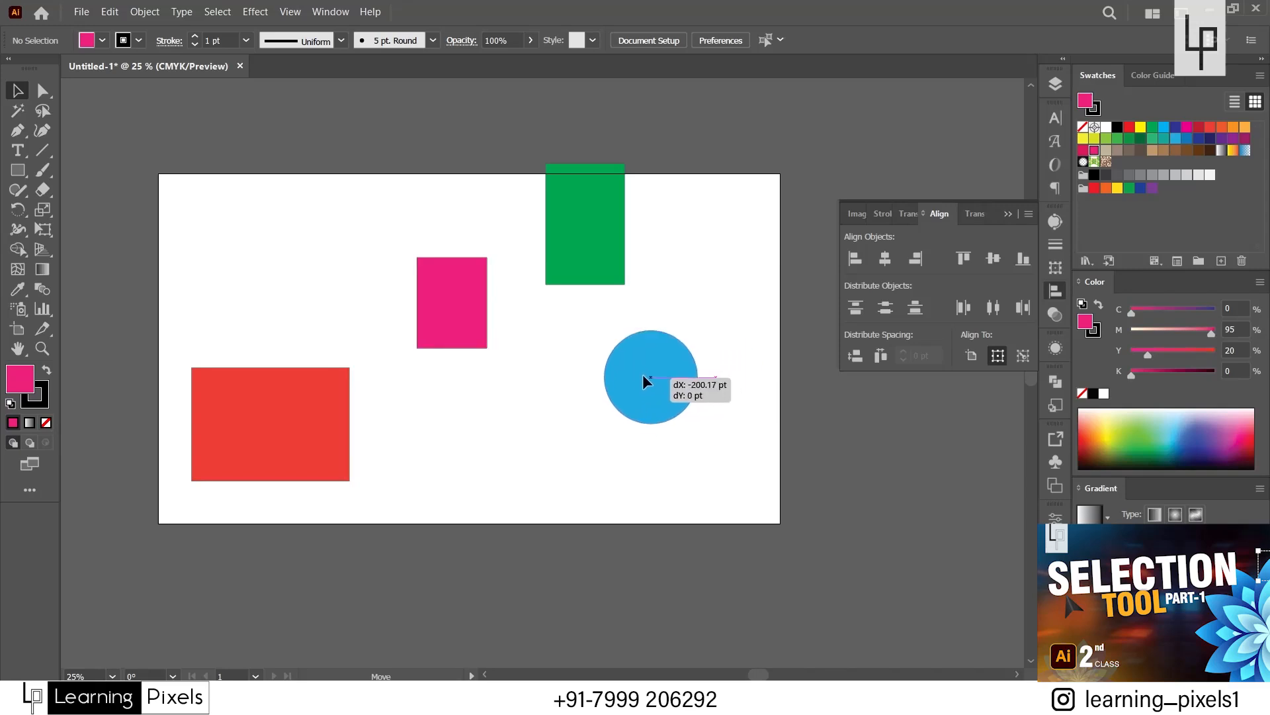
{"action": "left_click_drag", "start_coordinate": [619, 275], "coordinate": [596, 285]}
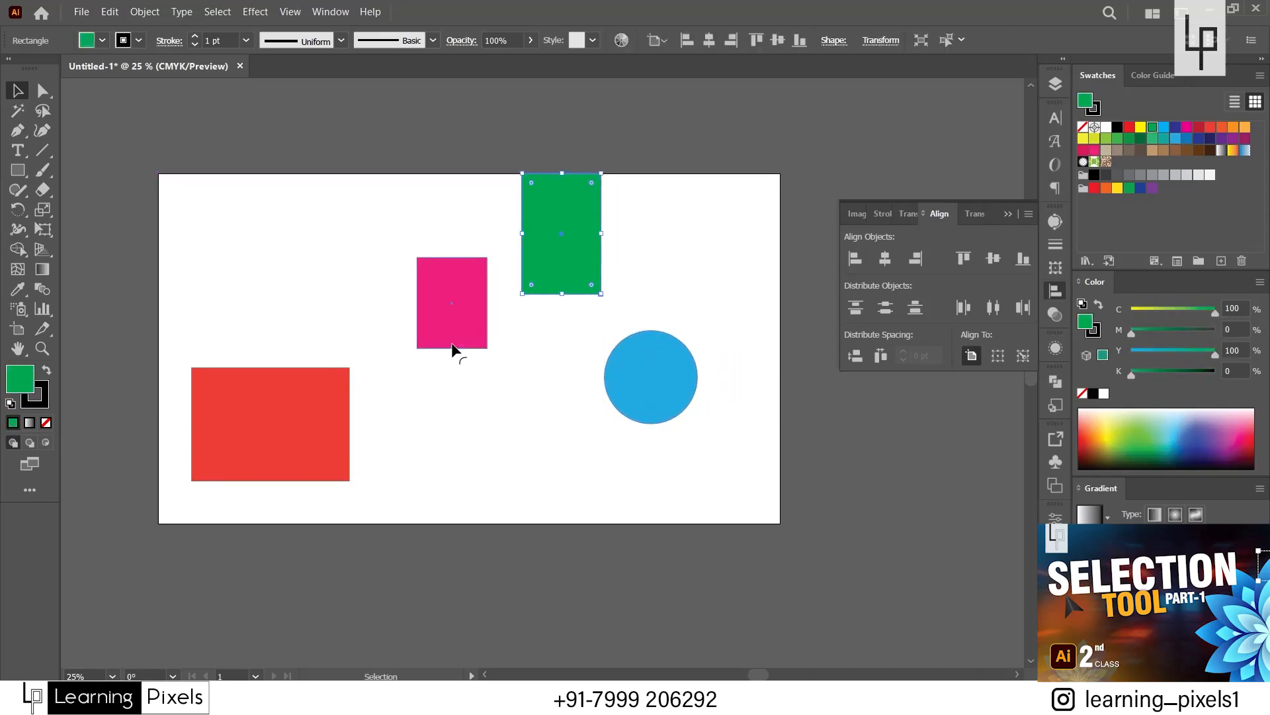
{"action": "left_click_drag", "start_coordinate": [452, 349], "coordinate": [470, 353]}
{"action": "left_click", "coordinate": [517, 463]}
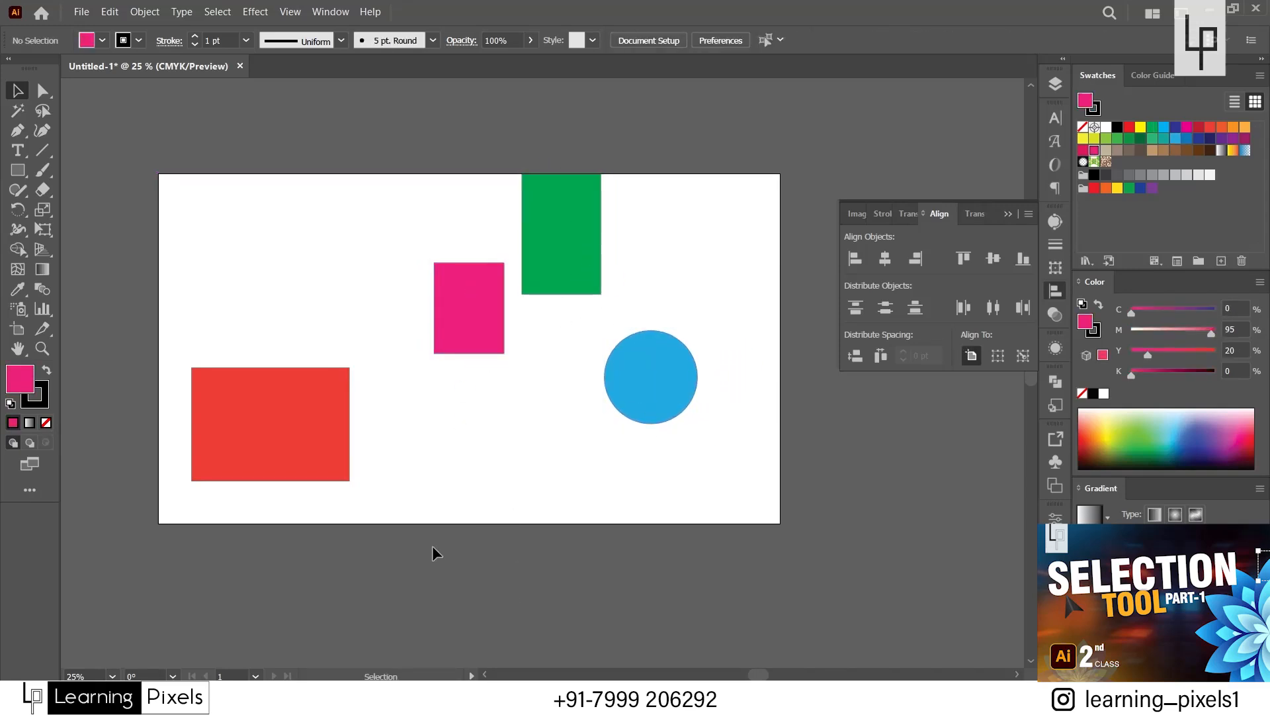
{"action": "left_click_drag", "start_coordinate": [589, 227], "coordinate": [590, 237]}
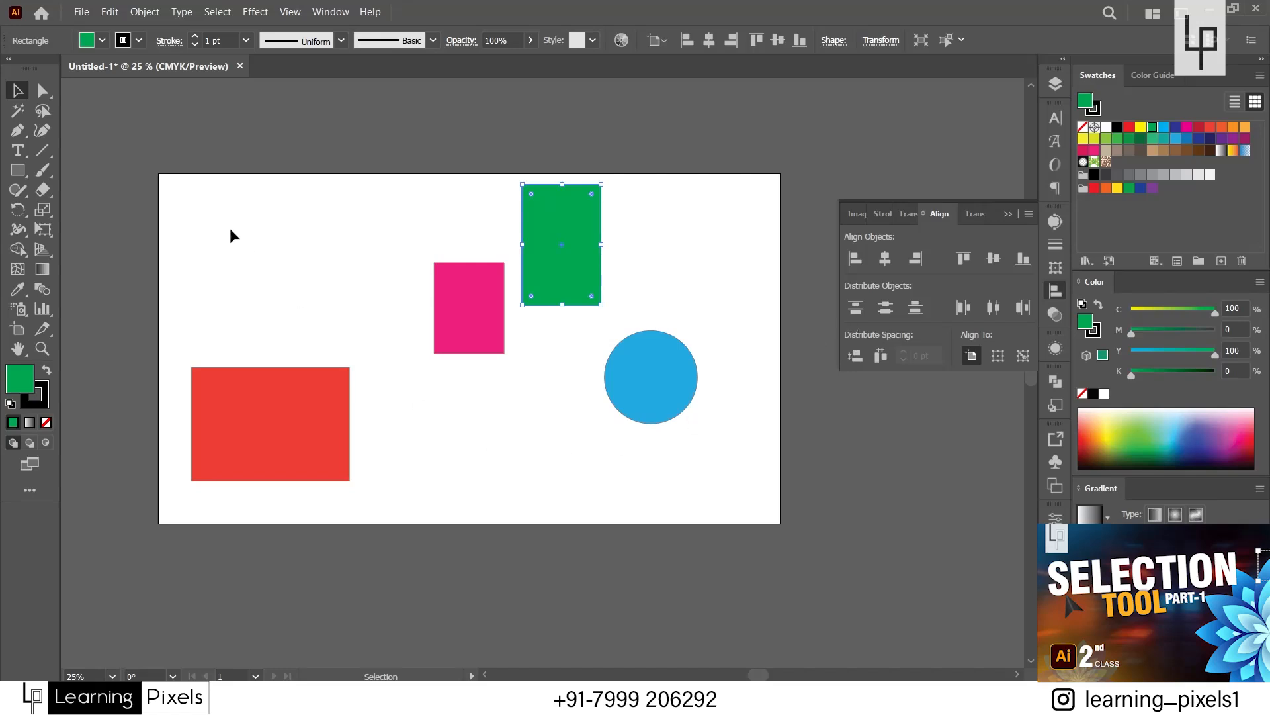
Distribute the spacing between all four shapes horizontally and vertically, and deselect them.
{"action": "left_click_drag", "start_coordinate": [230, 229], "coordinate": [631, 397]}
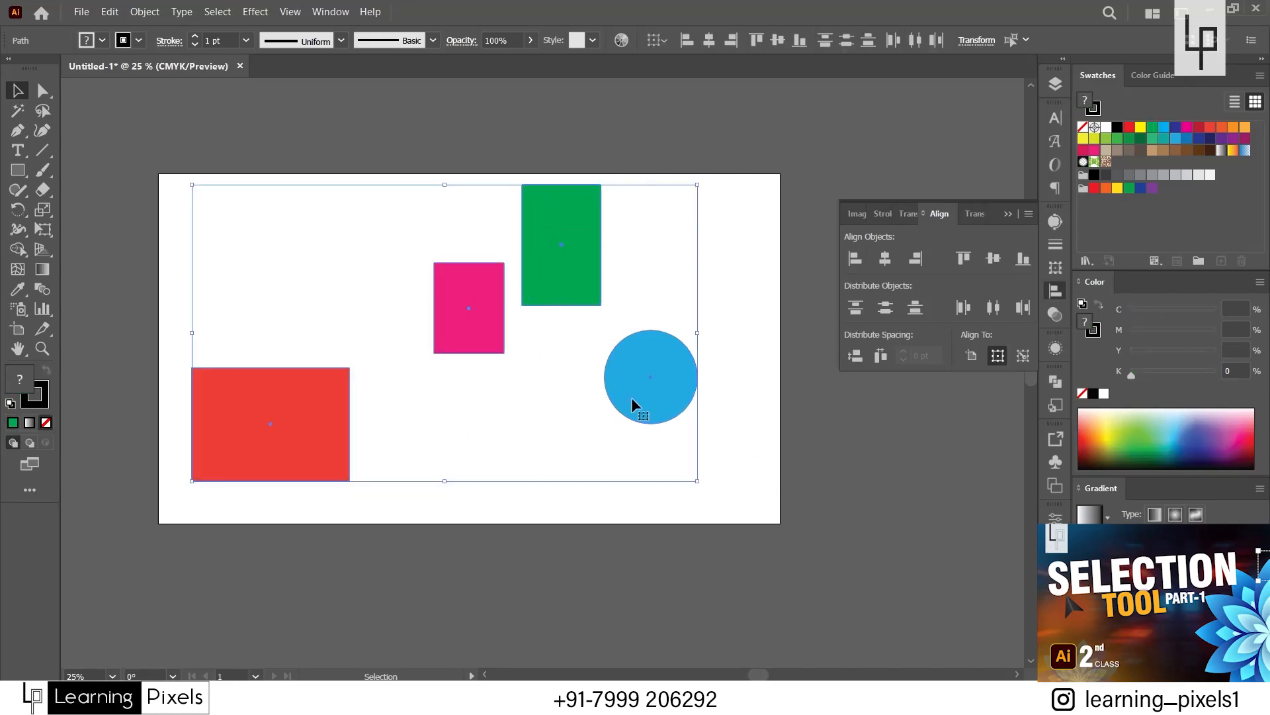
{"action": "left_click", "coordinate": [881, 357]}
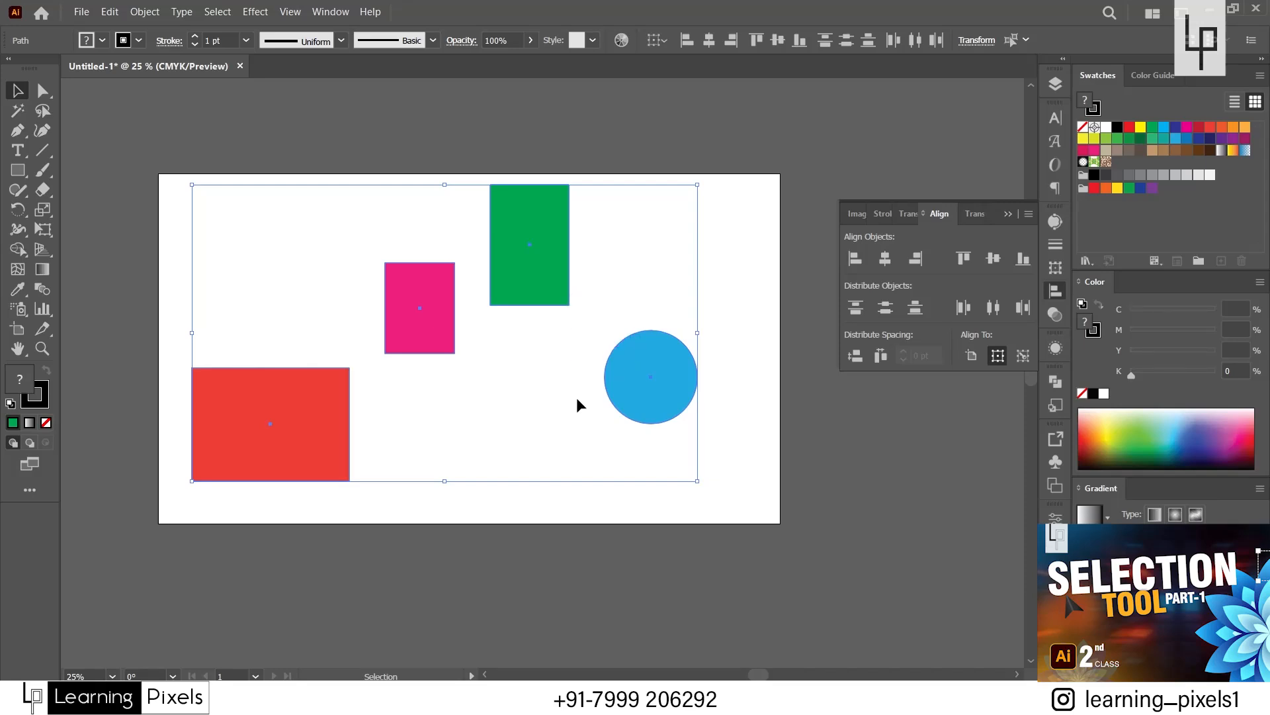
{"action": "left_click", "coordinate": [854, 355]}
{"action": "left_click", "coordinate": [728, 504]}
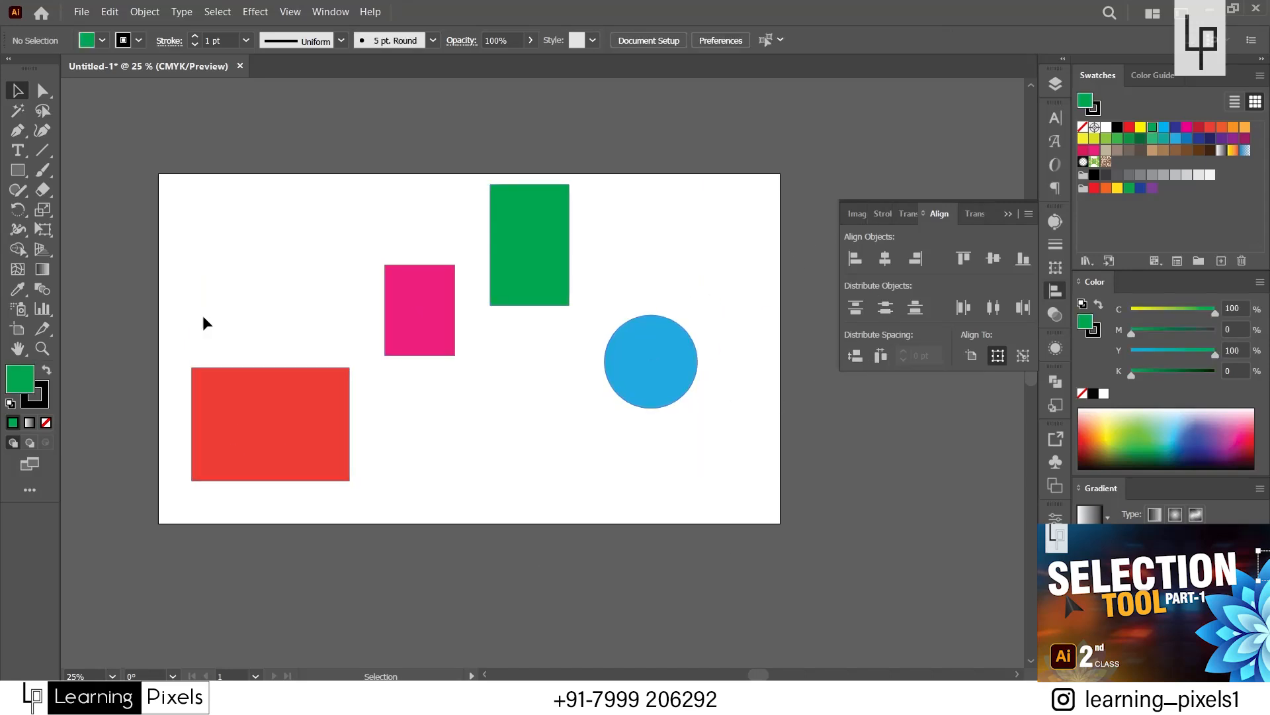
{"action": "left_click_drag", "start_coordinate": [163, 171], "coordinate": [637, 475]}
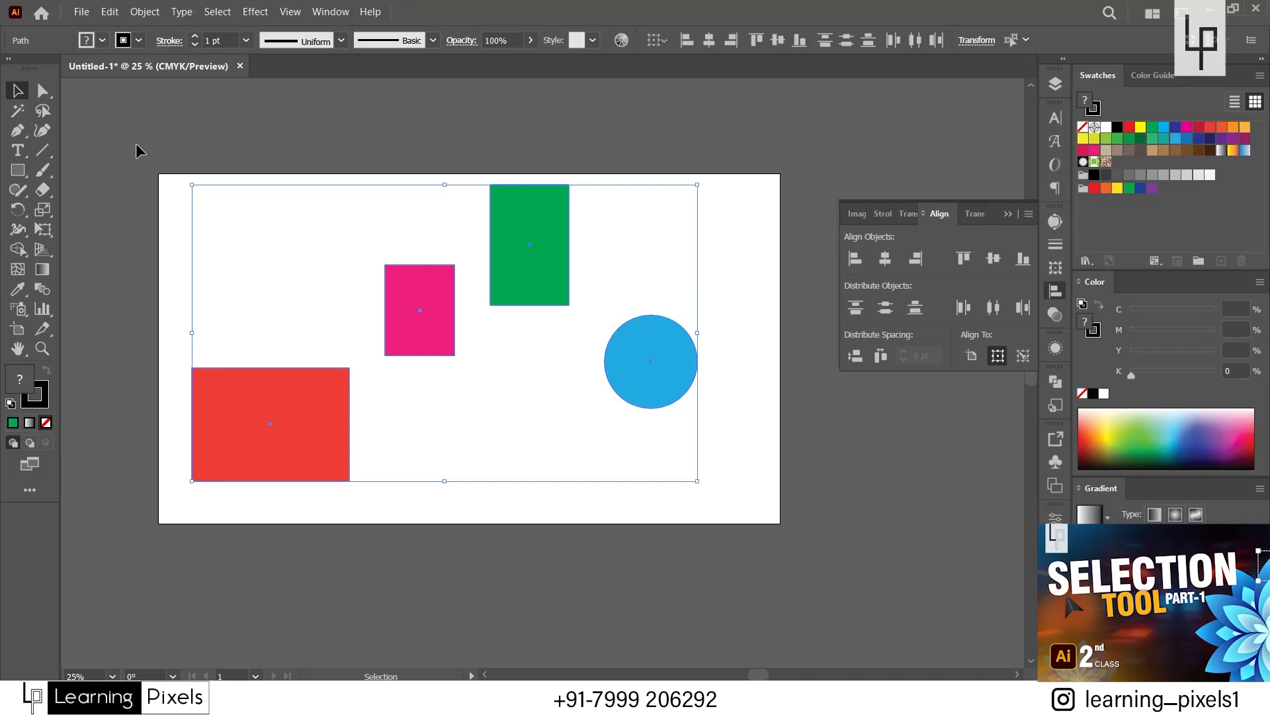
{"action": "left_click", "coordinate": [563, 431]}
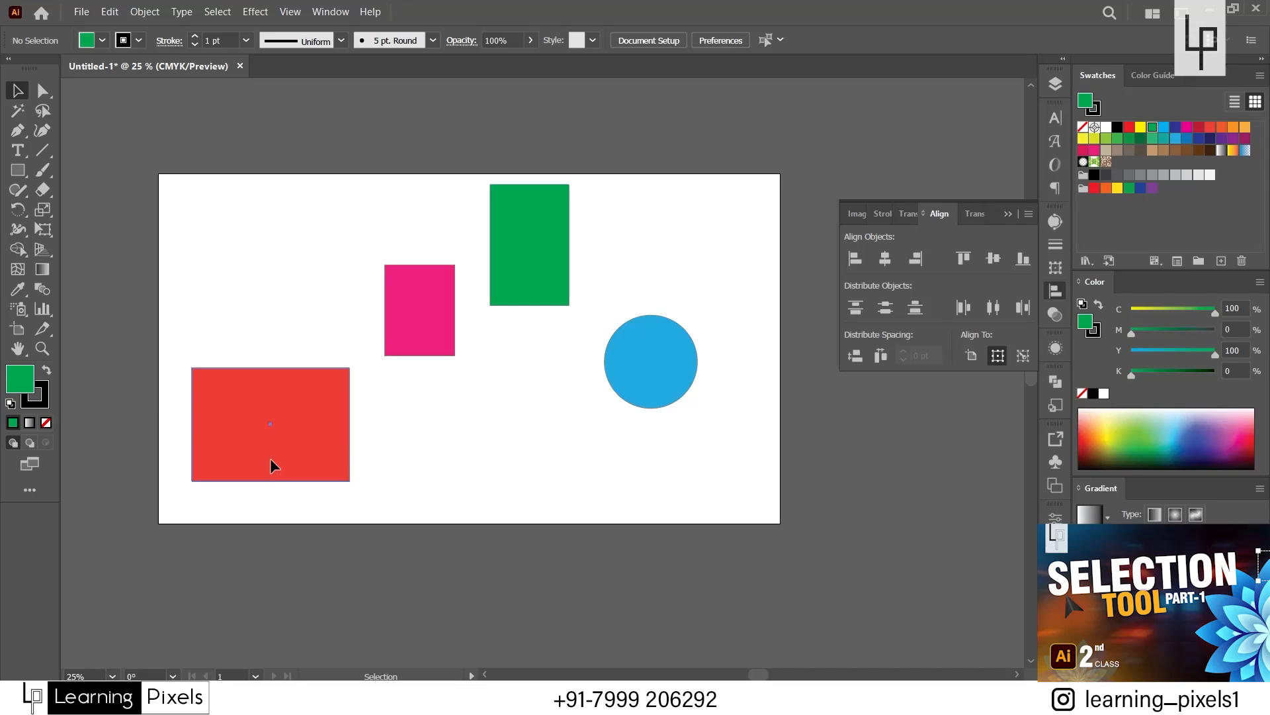
Show the stacking order by moving the red rectangle across the pink rectangle, blue circle and green rectangle, and return it to the artboard's lower left.
{"action": "left_click_drag", "start_coordinate": [270, 458], "coordinate": [388, 348]}
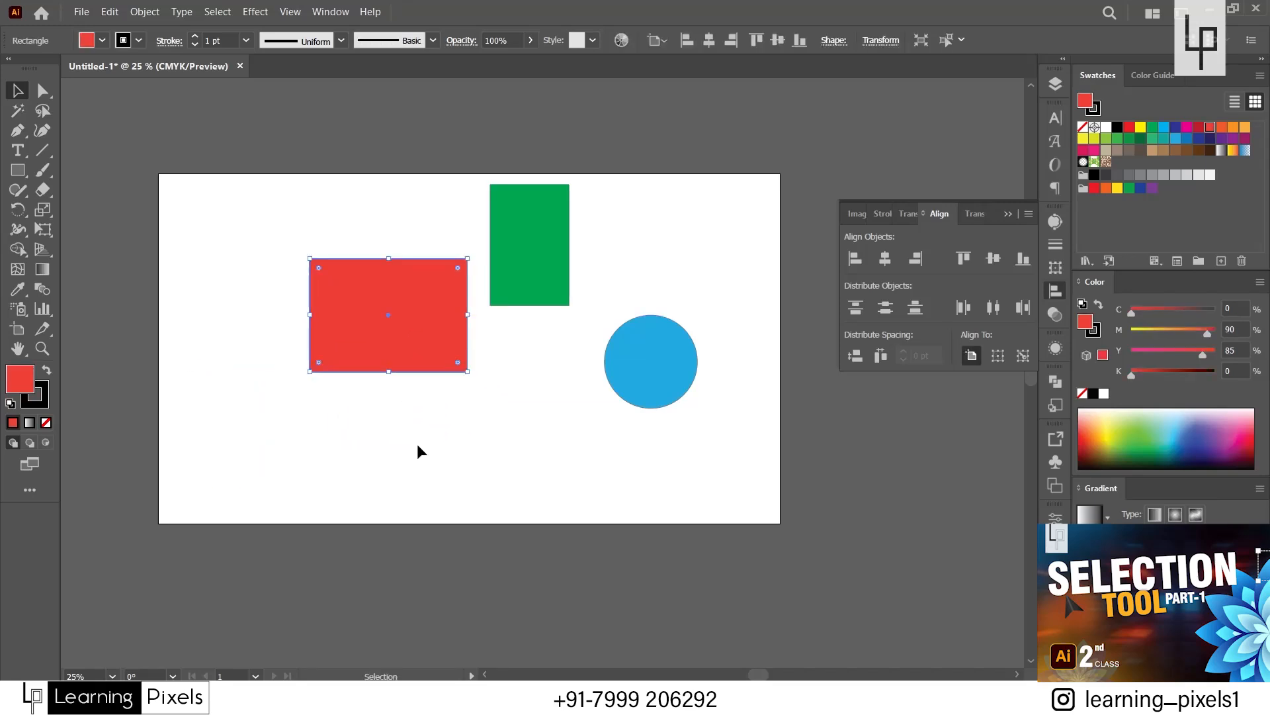
{"action": "left_click_drag", "start_coordinate": [401, 331], "coordinate": [647, 375]}
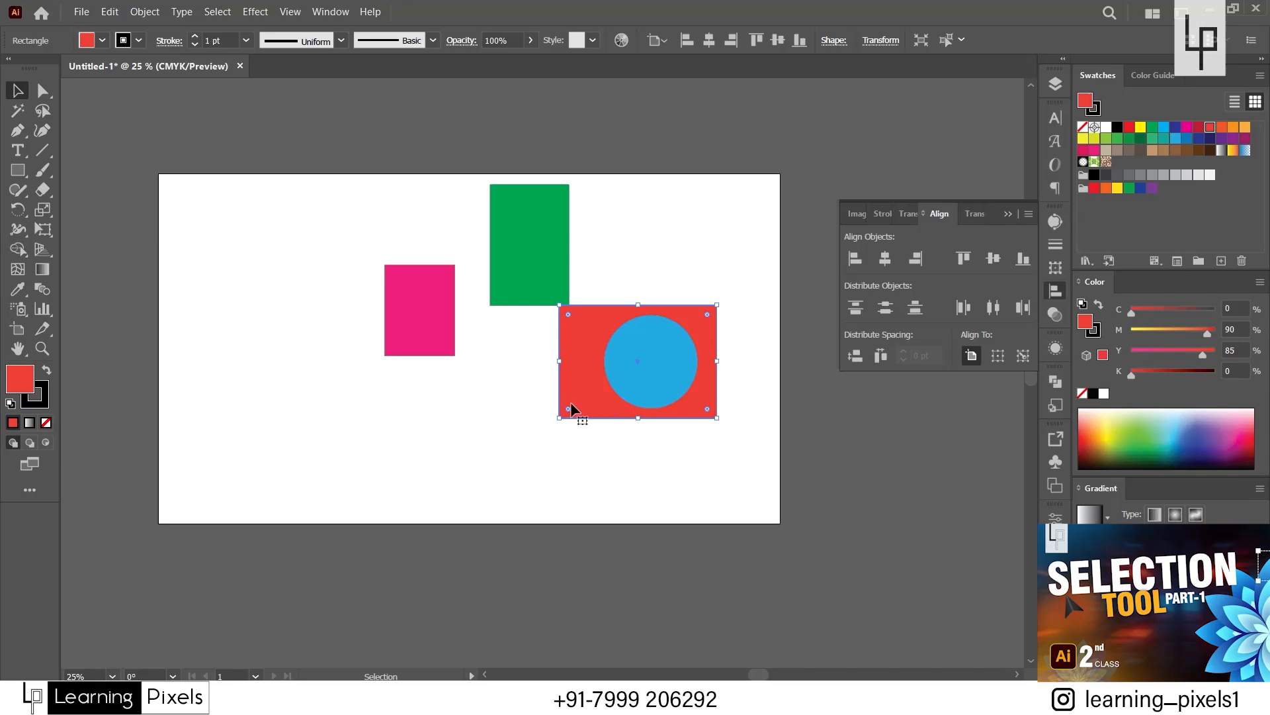
{"action": "left_click_drag", "start_coordinate": [588, 384], "coordinate": [498, 258]}
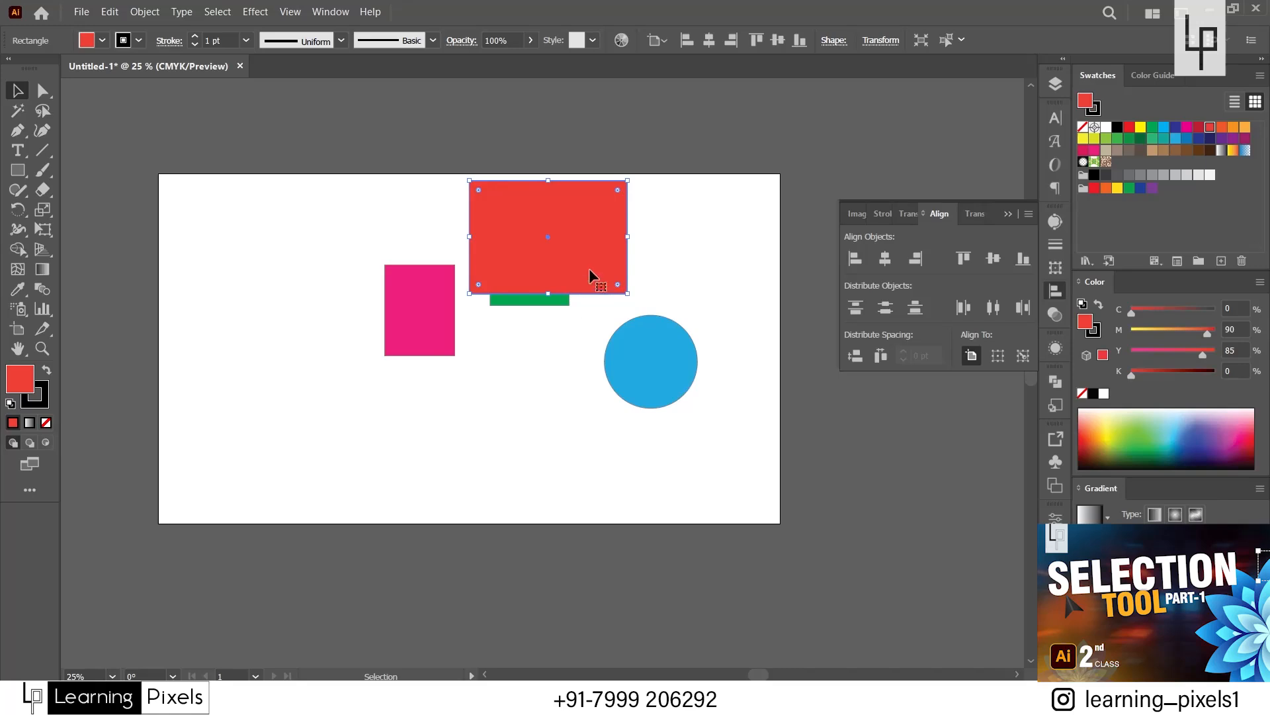
{"action": "left_click_drag", "start_coordinate": [589, 267], "coordinate": [373, 464]}
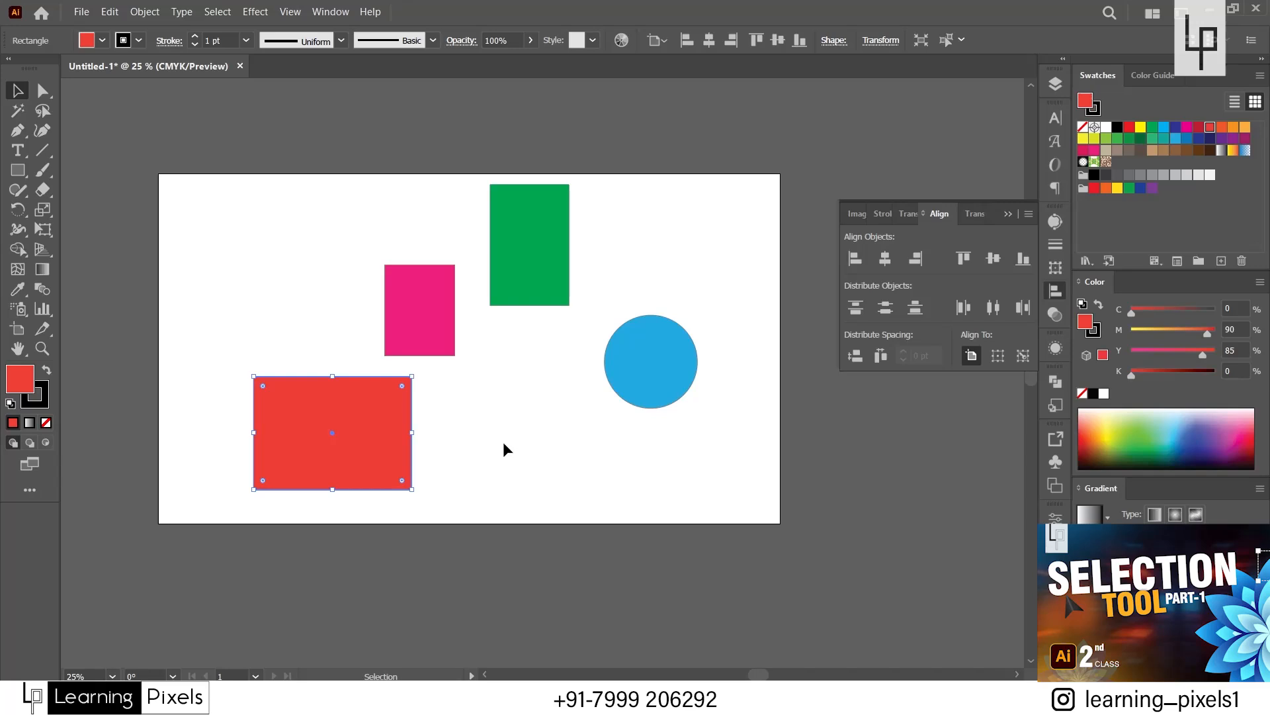
Delete all four shapes from the artboard.
{"action": "key", "text": "ctrl+a"}
{"action": "key", "text": "Delete"}
{"action": "key", "text": "Delete"}
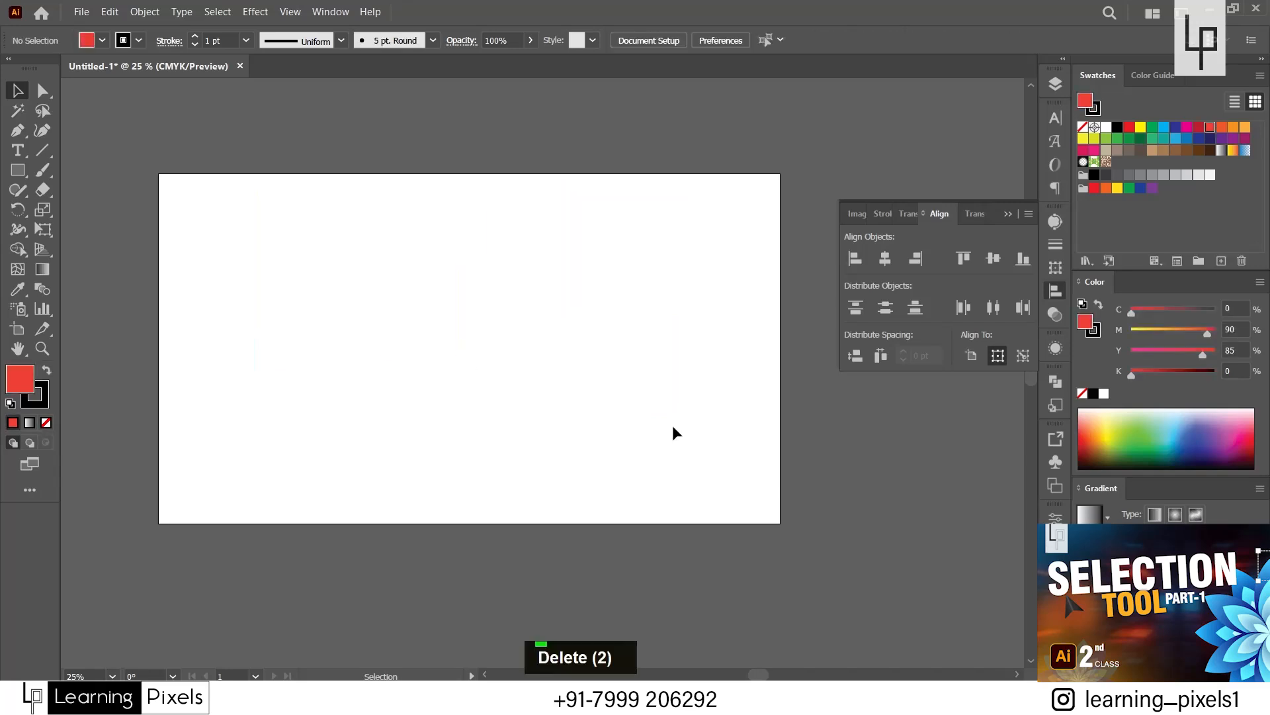
Draw a small red rectangle in the artboard's upper left and a larger yellow rectangle near its center.
{"action": "left_click", "coordinate": [18, 170]}
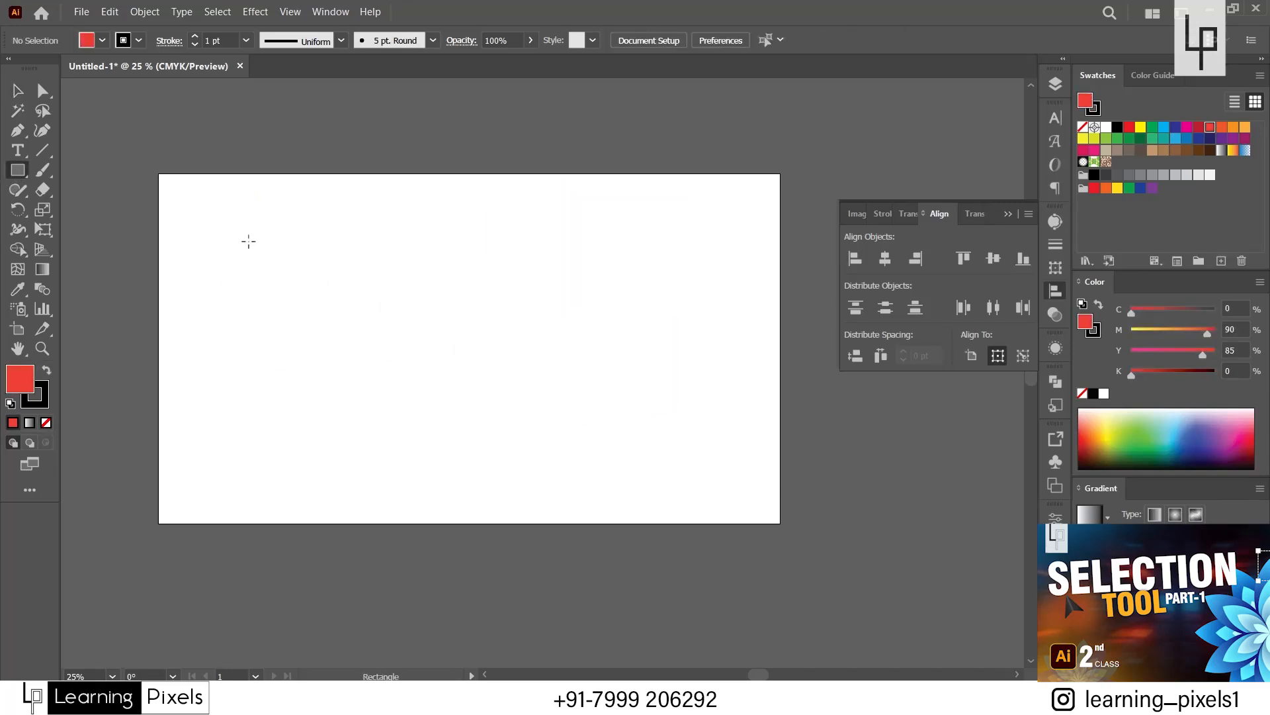
{"action": "left_click_drag", "start_coordinate": [248, 241], "coordinate": [335, 322]}
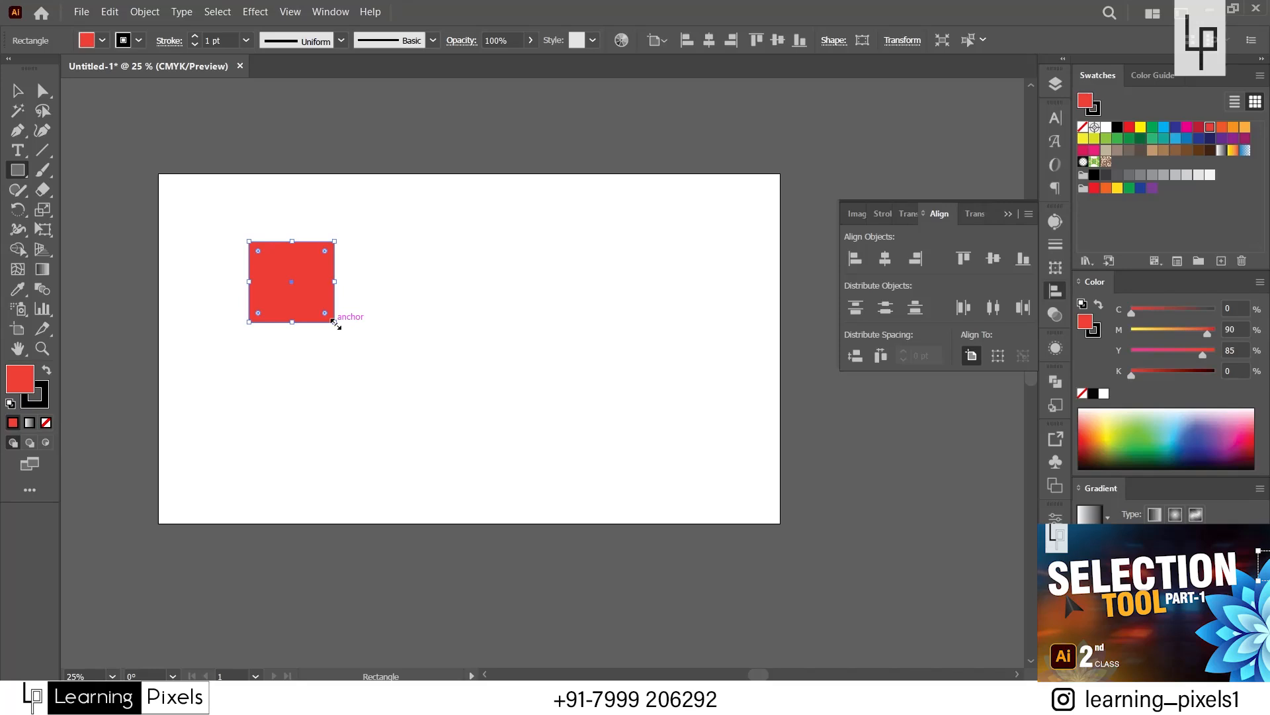
{"action": "left_click_drag", "start_coordinate": [378, 281], "coordinate": [536, 461]}
{"action": "left_click", "coordinate": [1141, 127]}
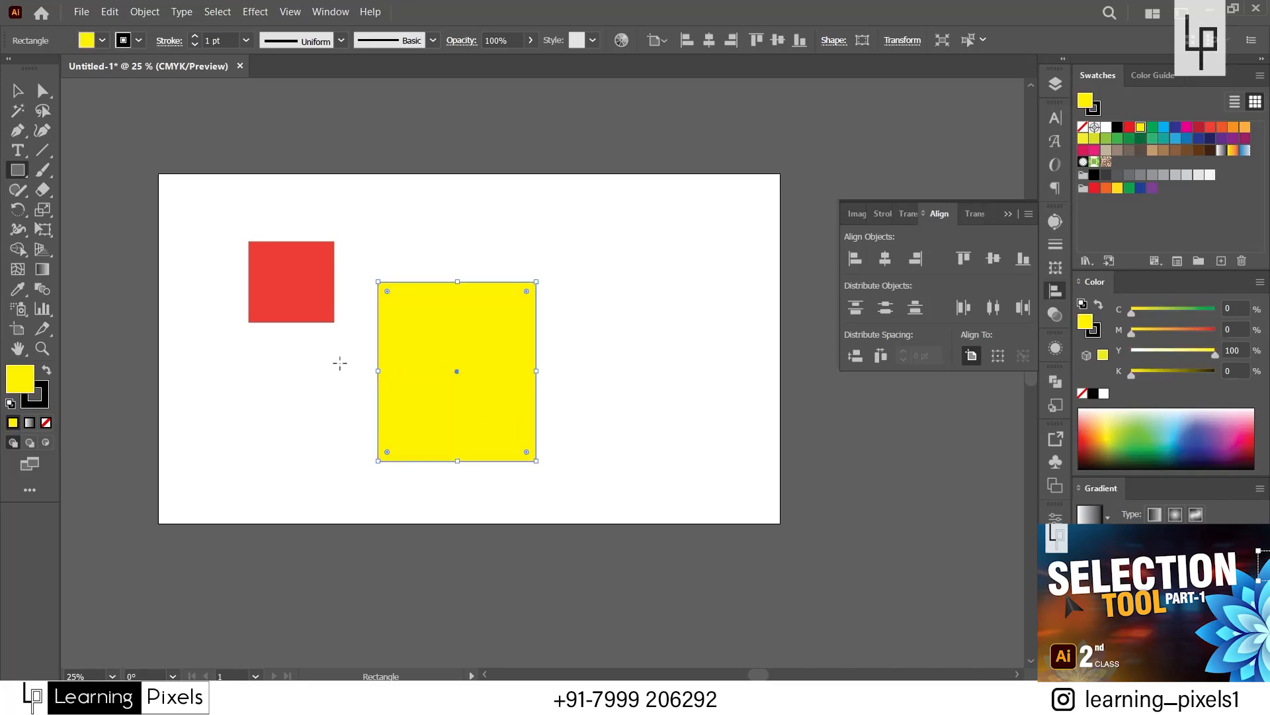
Draw a wide dark green bar across the yellow rectangle and a dark red rectangle over its upper right corner.
{"action": "left_click_drag", "start_coordinate": [294, 359], "coordinate": [624, 406]}
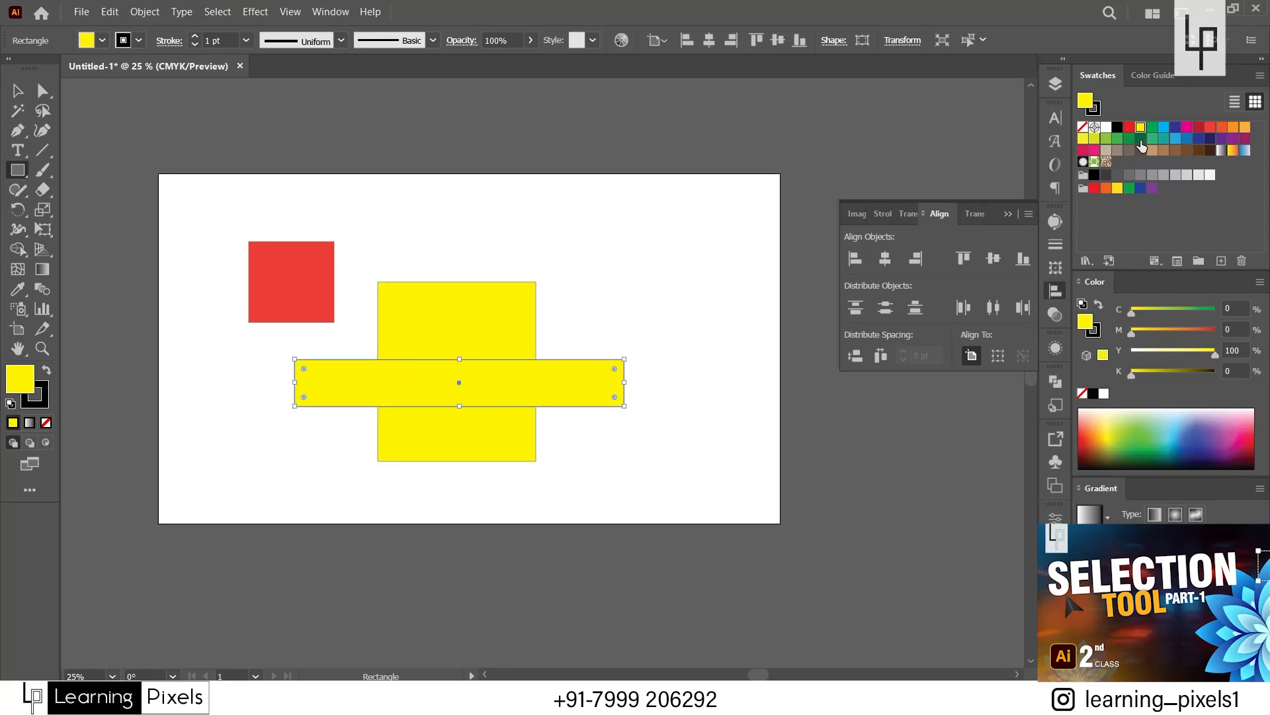
{"action": "left_click", "coordinate": [1141, 139]}
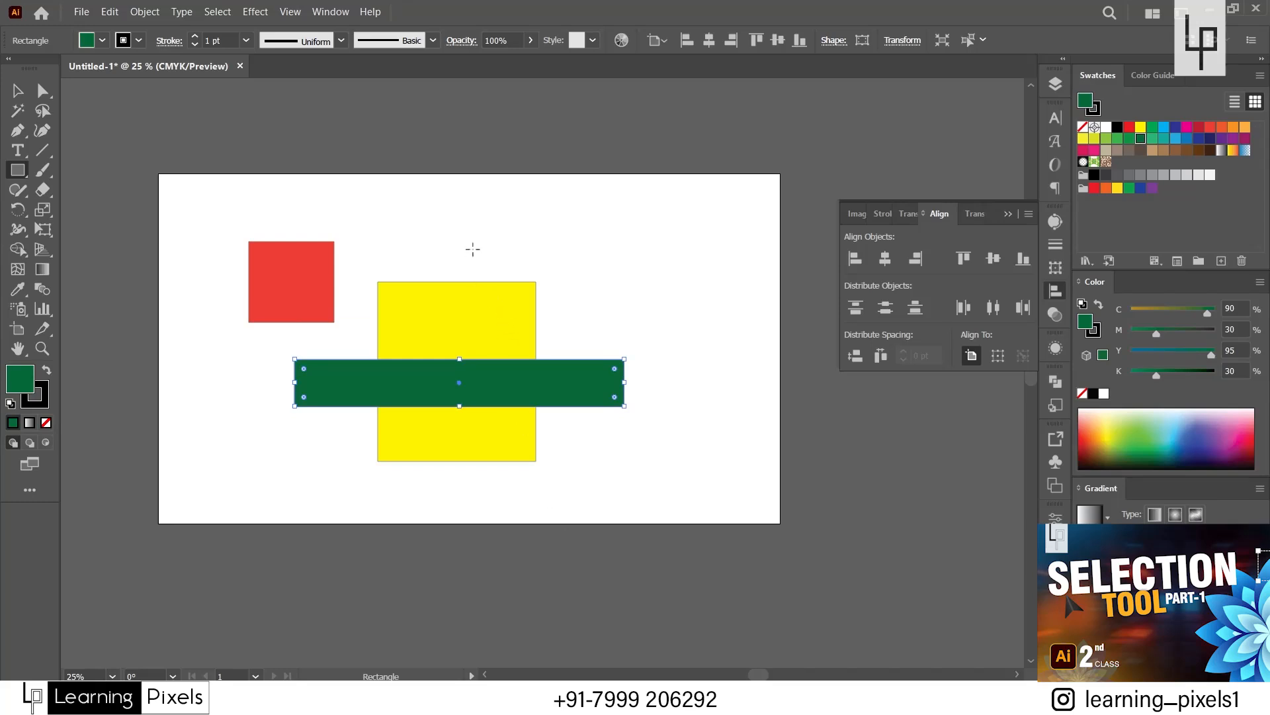
{"action": "mouse_move", "coordinate": [469, 238]}
{"action": "left_mouse_down"}
{"action": "mouse_move", "coordinate": [505, 292]}
{"action": "mouse_move", "coordinate": [572, 327]}
{"action": "left_mouse_up"}
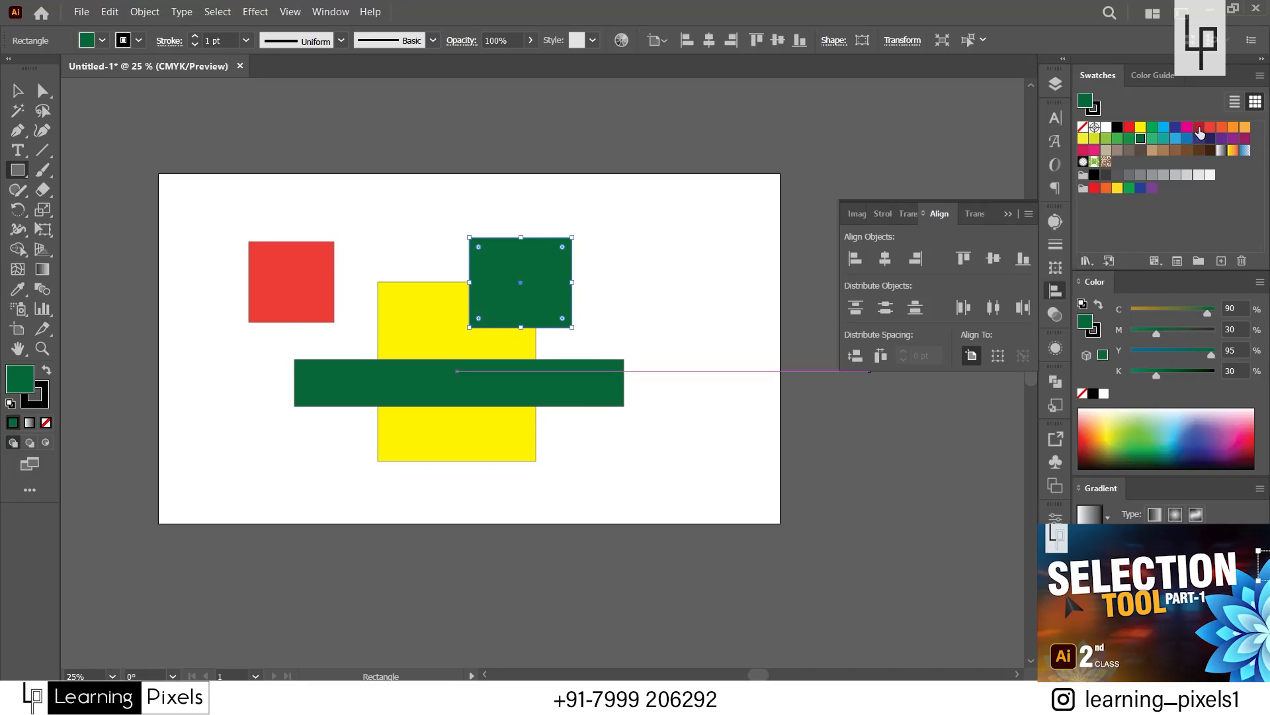
{"action": "left_click", "coordinate": [1198, 126]}
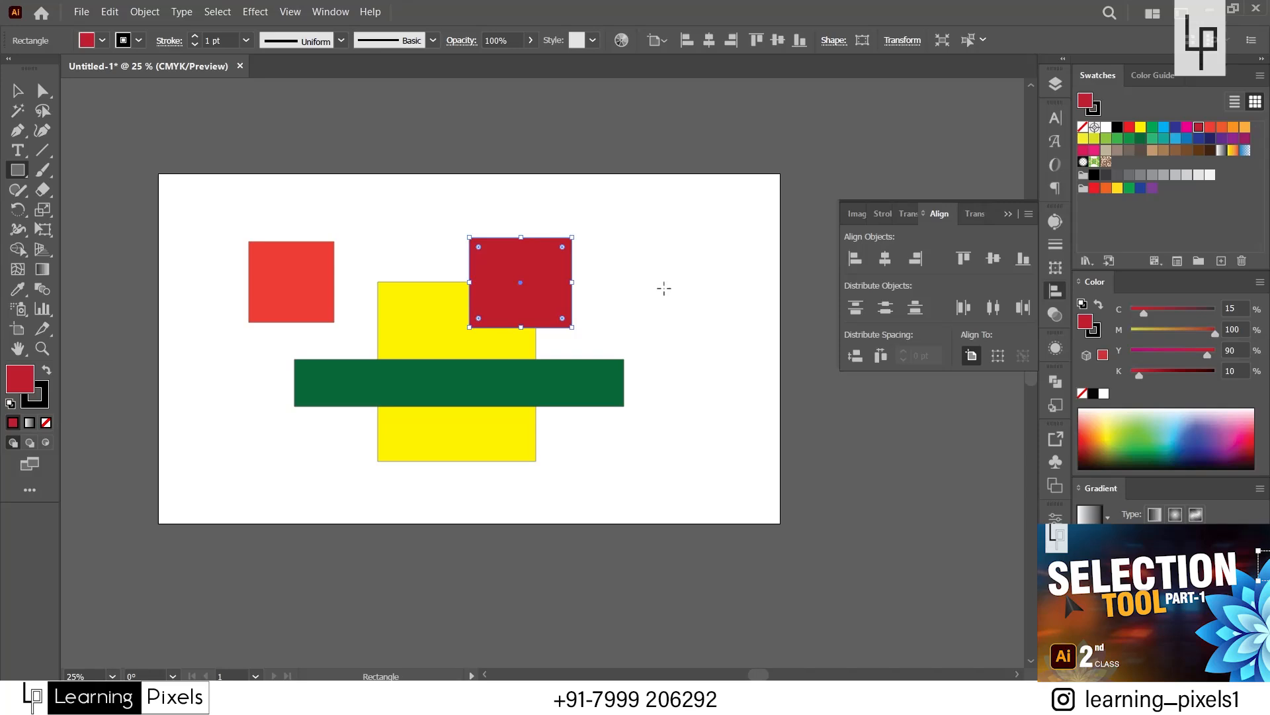
Recolor the small red rectangle orange and place it overlapping the yellow rectangle's upper left corner.
{"action": "left_click", "coordinate": [17, 94]}
{"action": "left_click_drag", "start_coordinate": [268, 284], "coordinate": [363, 272]}
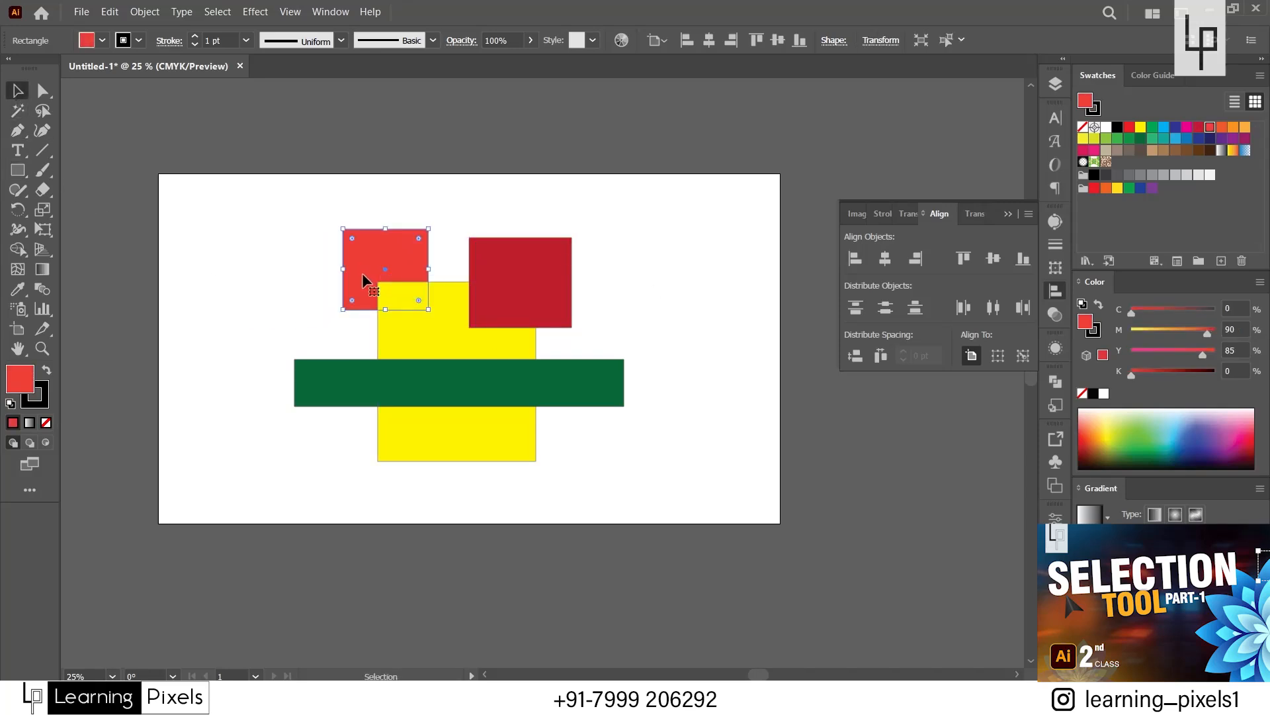
{"action": "left_click_drag", "start_coordinate": [362, 263], "coordinate": [312, 257]}
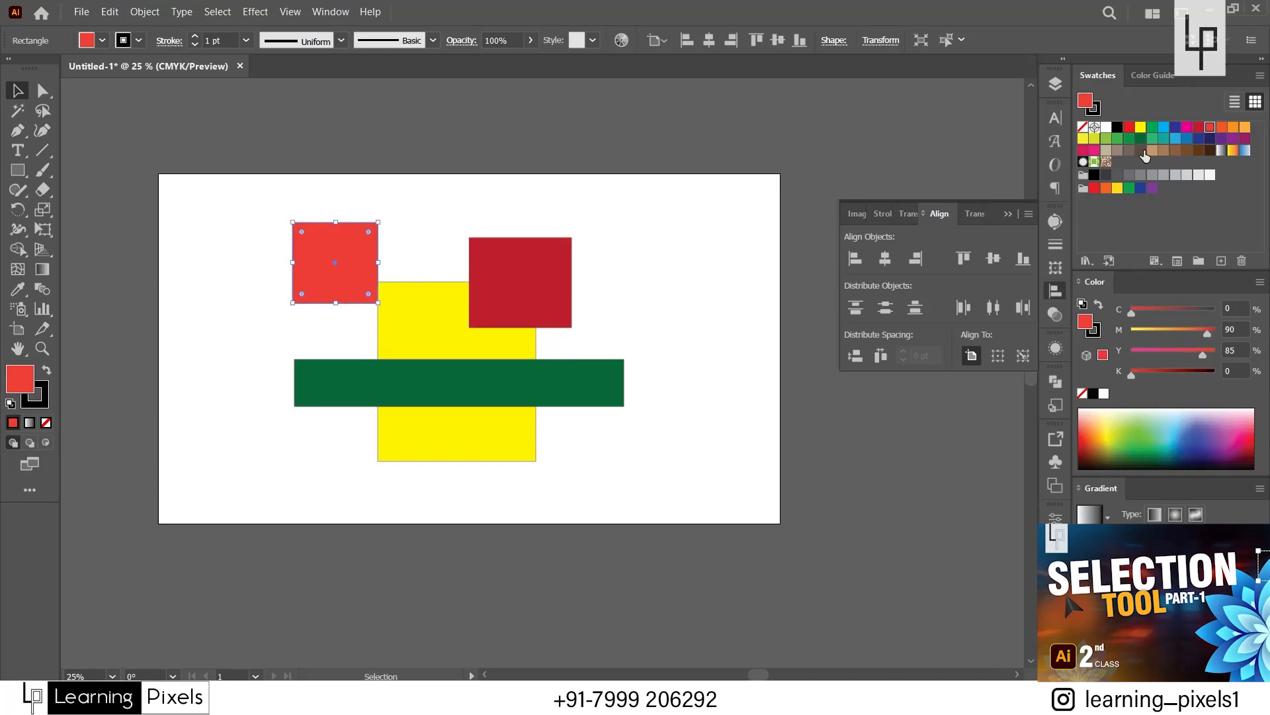
{"action": "left_click", "coordinate": [1224, 129]}
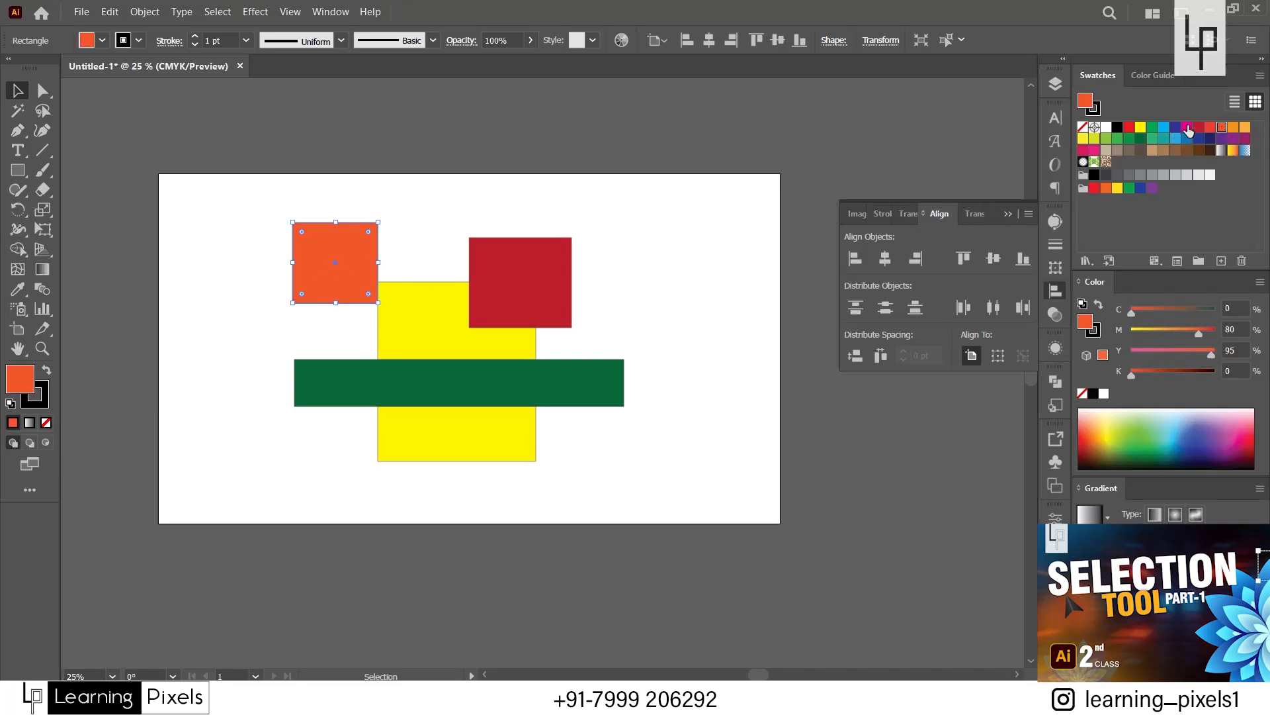
{"action": "left_click", "coordinate": [1232, 127]}
{"action": "left_click_drag", "start_coordinate": [335, 278], "coordinate": [360, 281]}
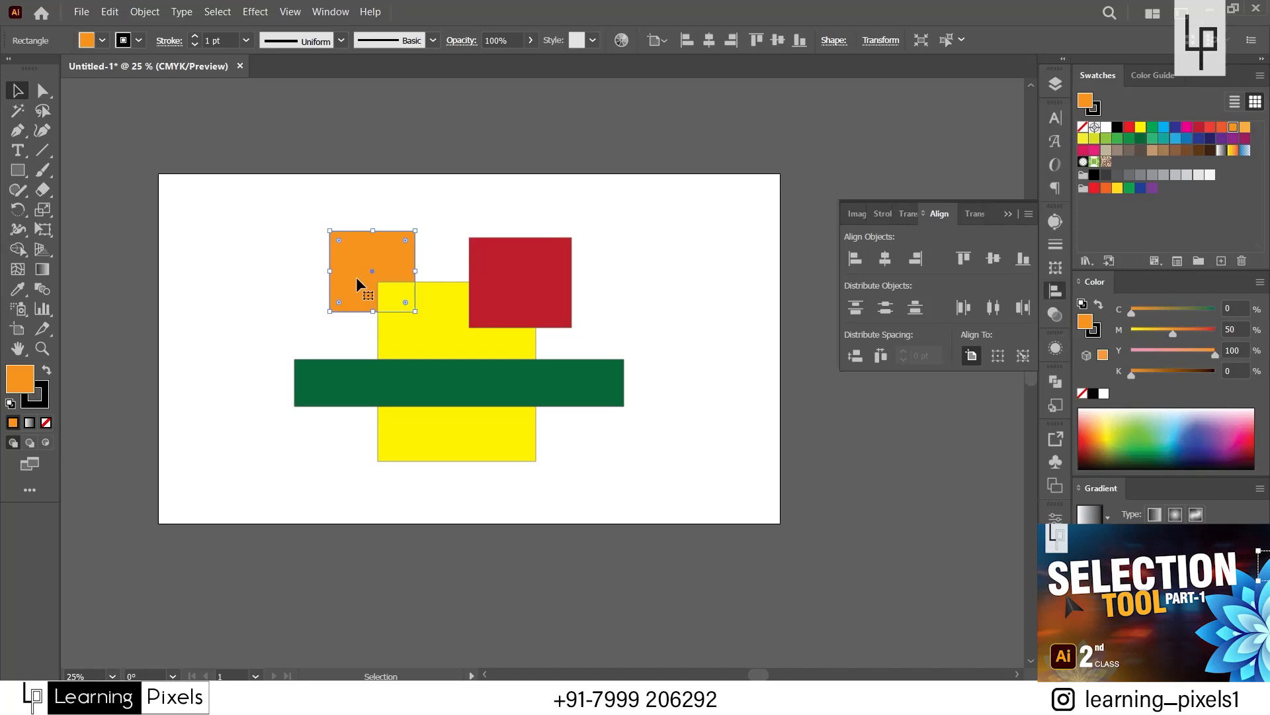
Try to bring the orange rectangle one level forward in the stacking order.
{"action": "right_click", "coordinate": [357, 253]}
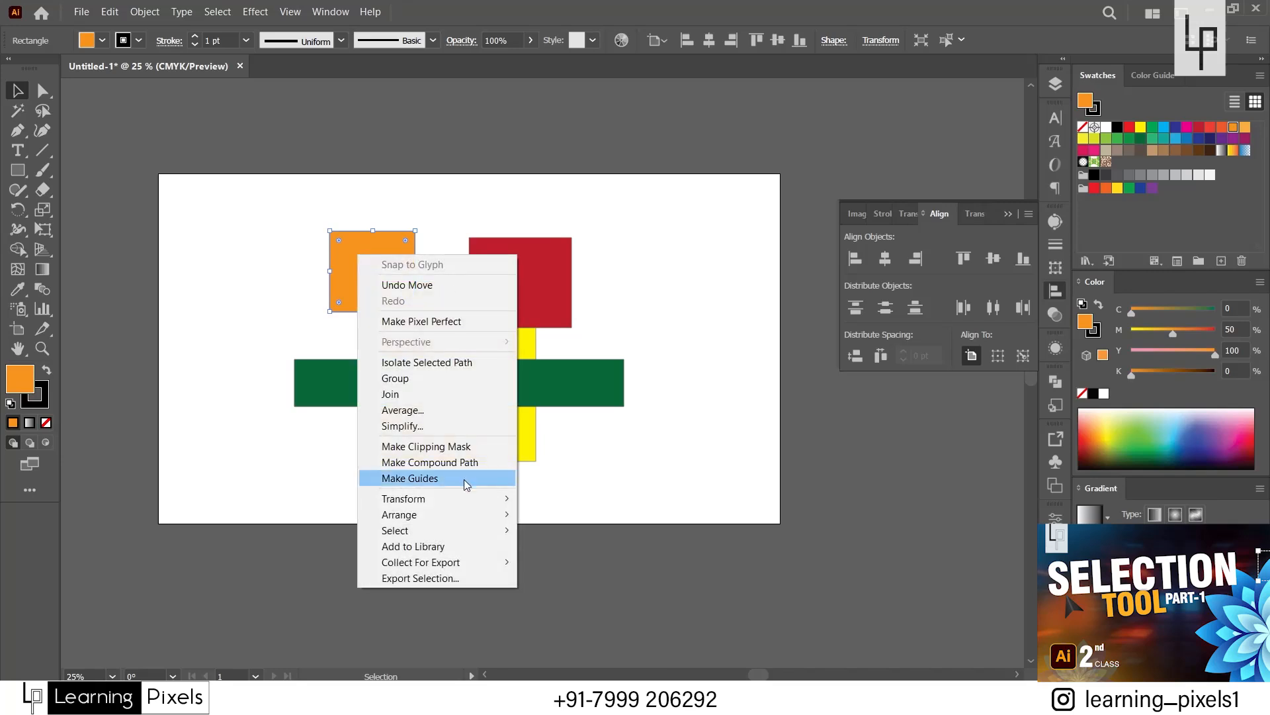
{"action": "mouse_move", "coordinate": [447, 515]}
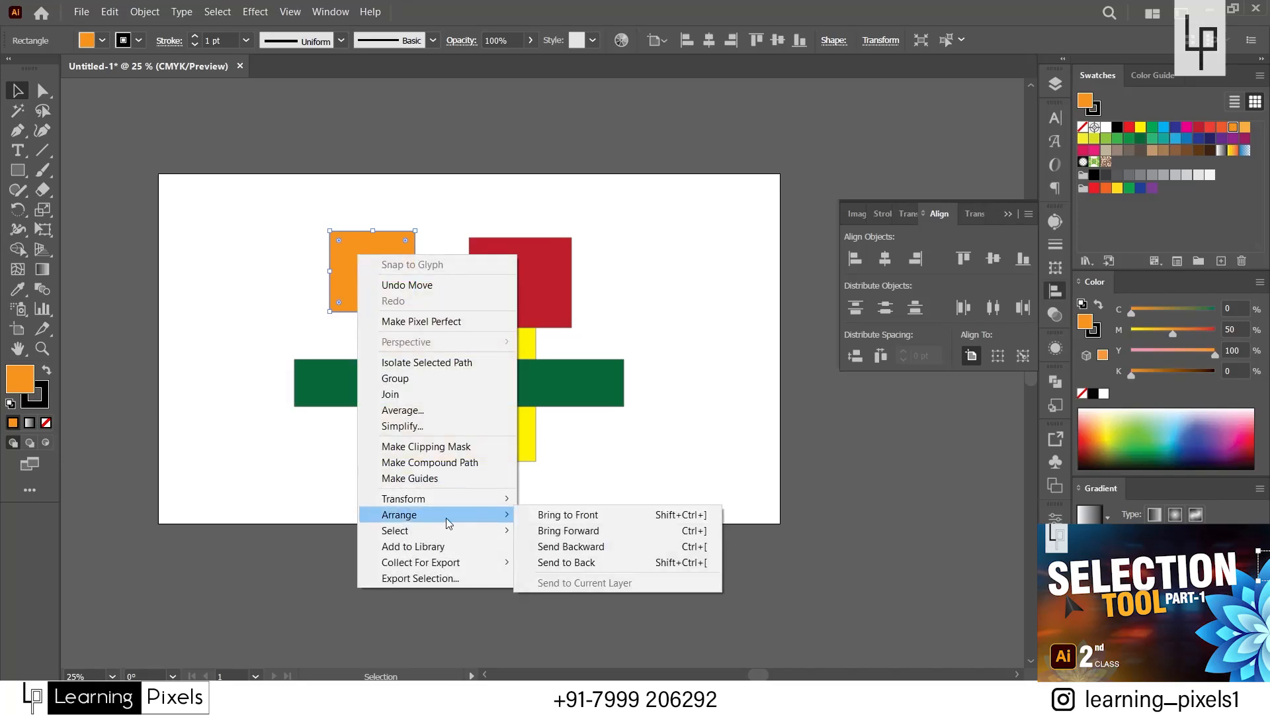
{"action": "left_click", "coordinate": [585, 532]}
{"action": "left_click", "coordinate": [639, 264]}
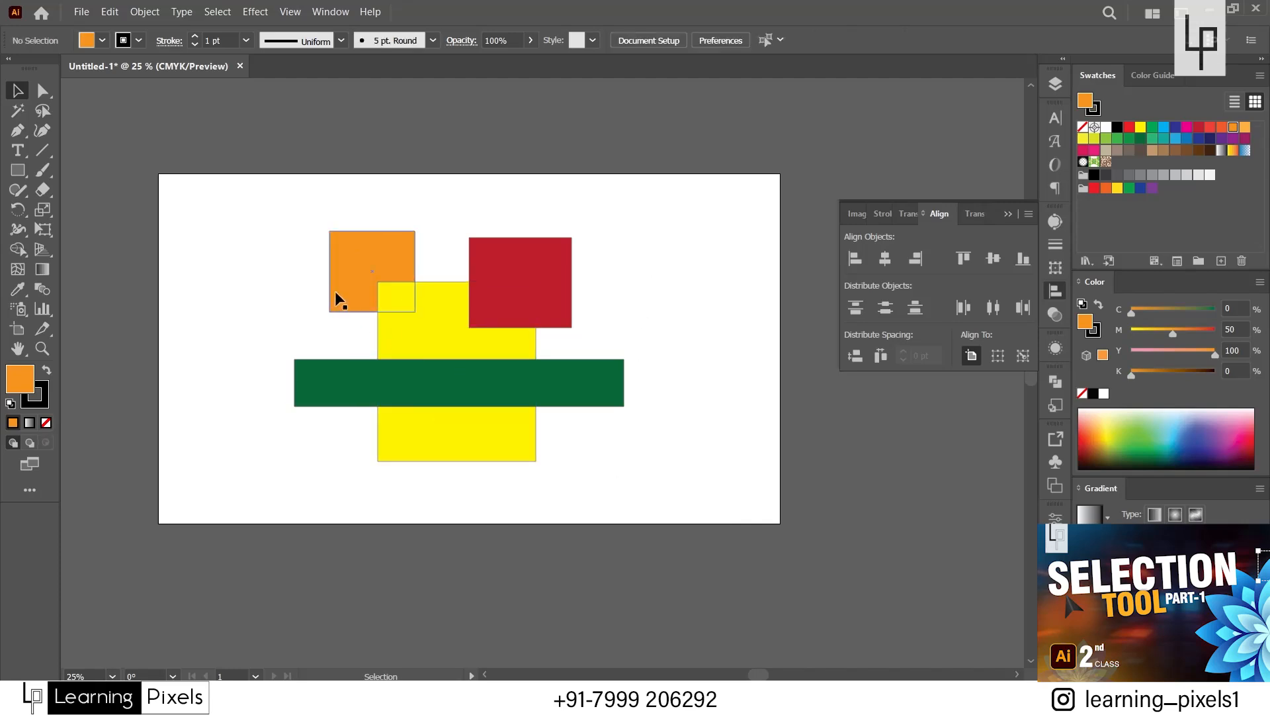
Move the orange rectangle down to overlap both the yellow rectangle and the green bar, and apply Bring Forward to it.
{"action": "left_click_drag", "start_coordinate": [330, 292], "coordinate": [323, 355]}
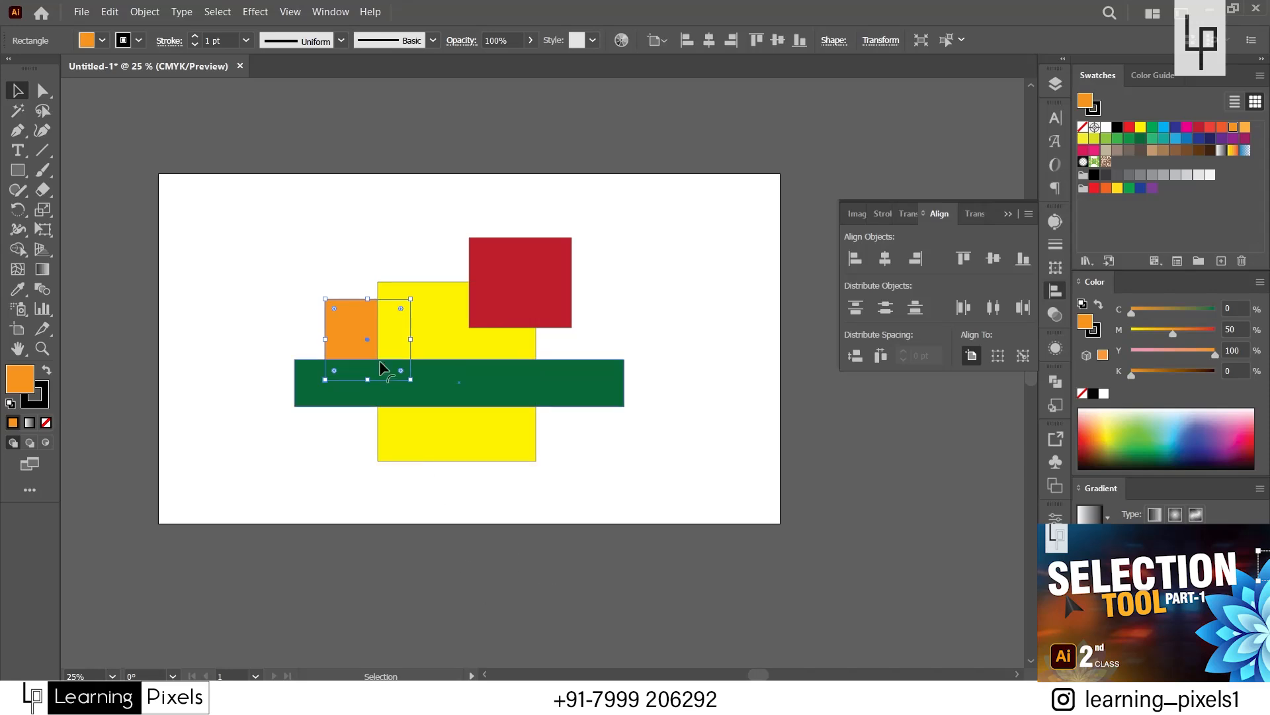
{"action": "right_click", "coordinate": [356, 337]}
{"action": "mouse_move", "coordinate": [439, 596]}
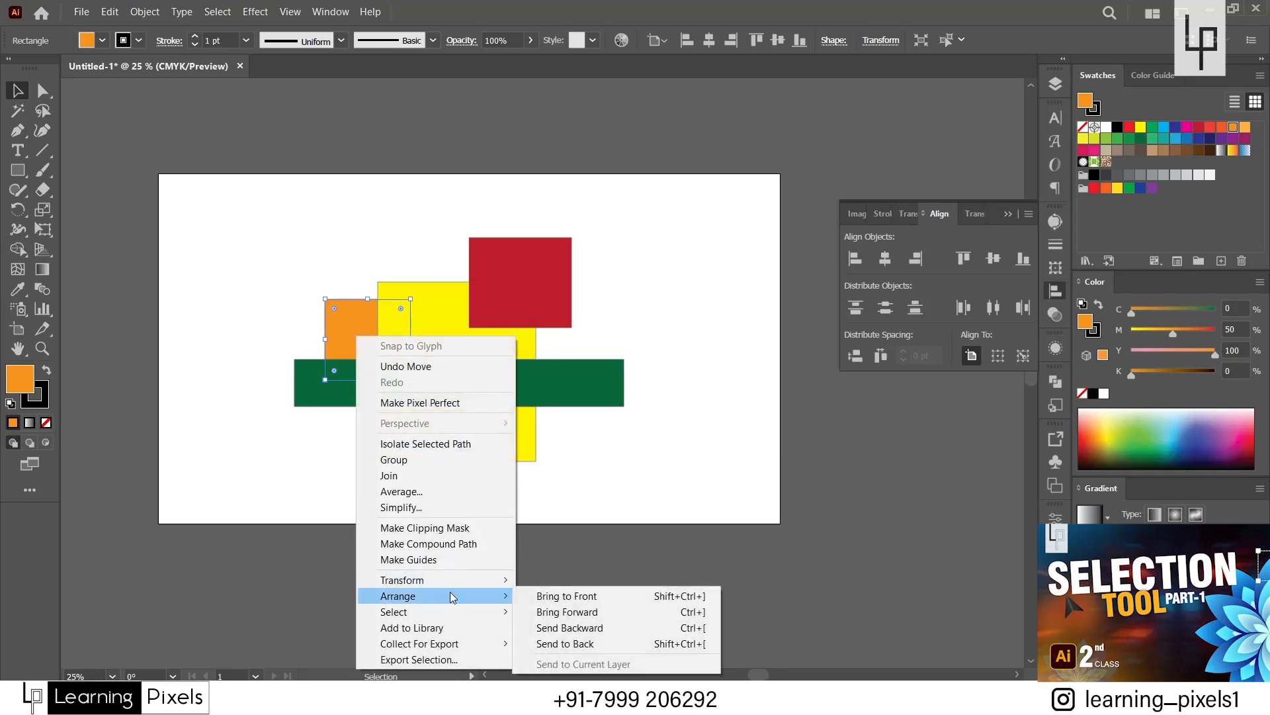
{"action": "left_click", "coordinate": [586, 611]}
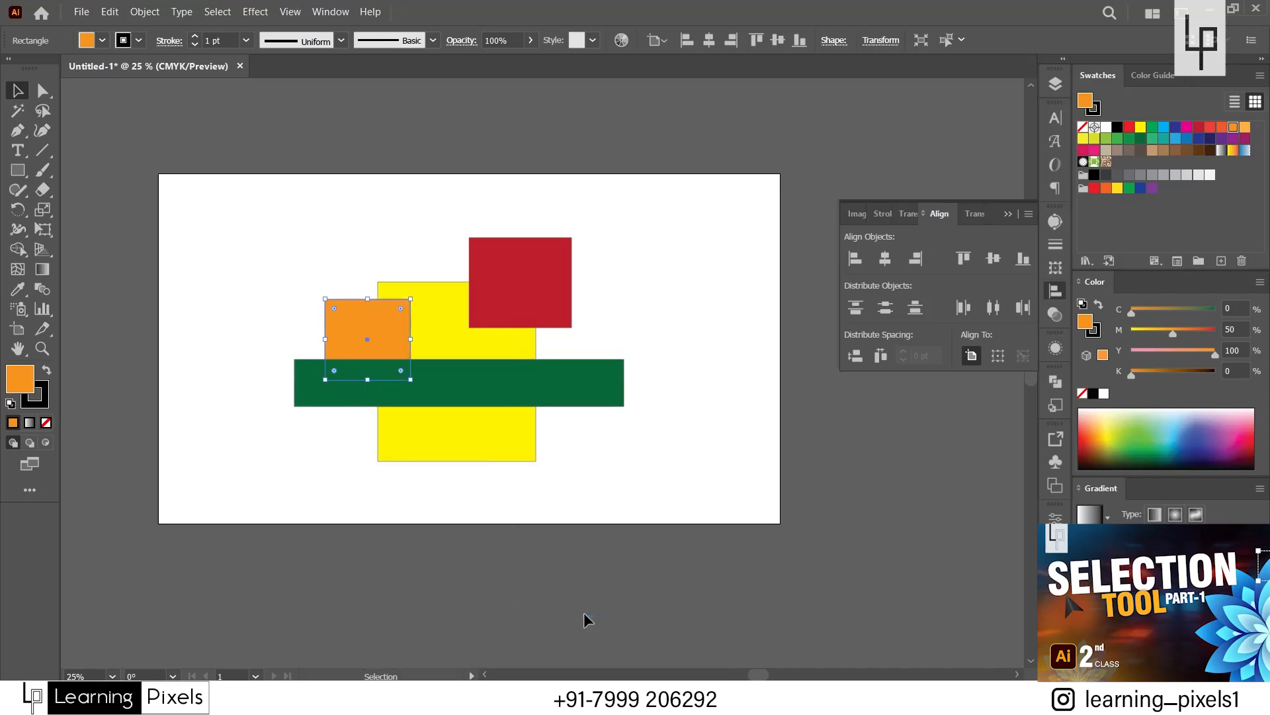
{"action": "left_click", "coordinate": [465, 514]}
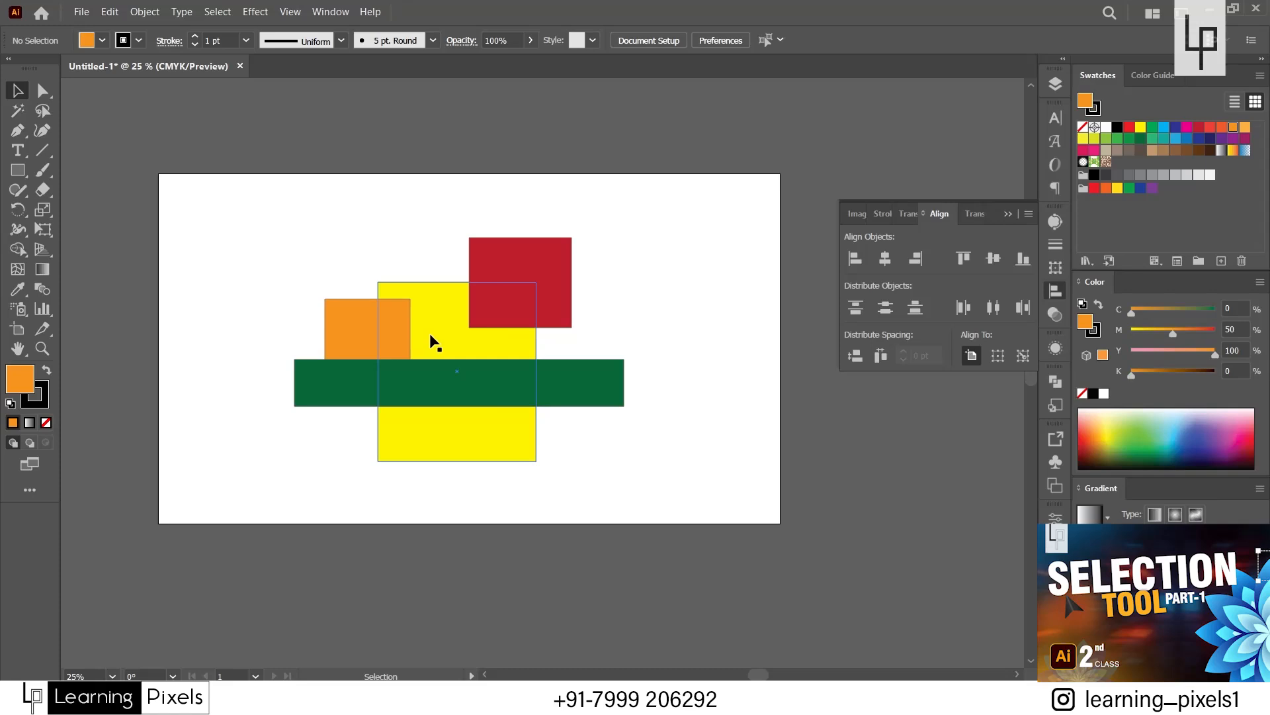
Undo the orange rectangle's Bring Forward and move the dark red rectangle over the upper corners of the orange and yellow rectangles.
{"action": "left_click_drag", "start_coordinate": [487, 255], "coordinate": [411, 245]}
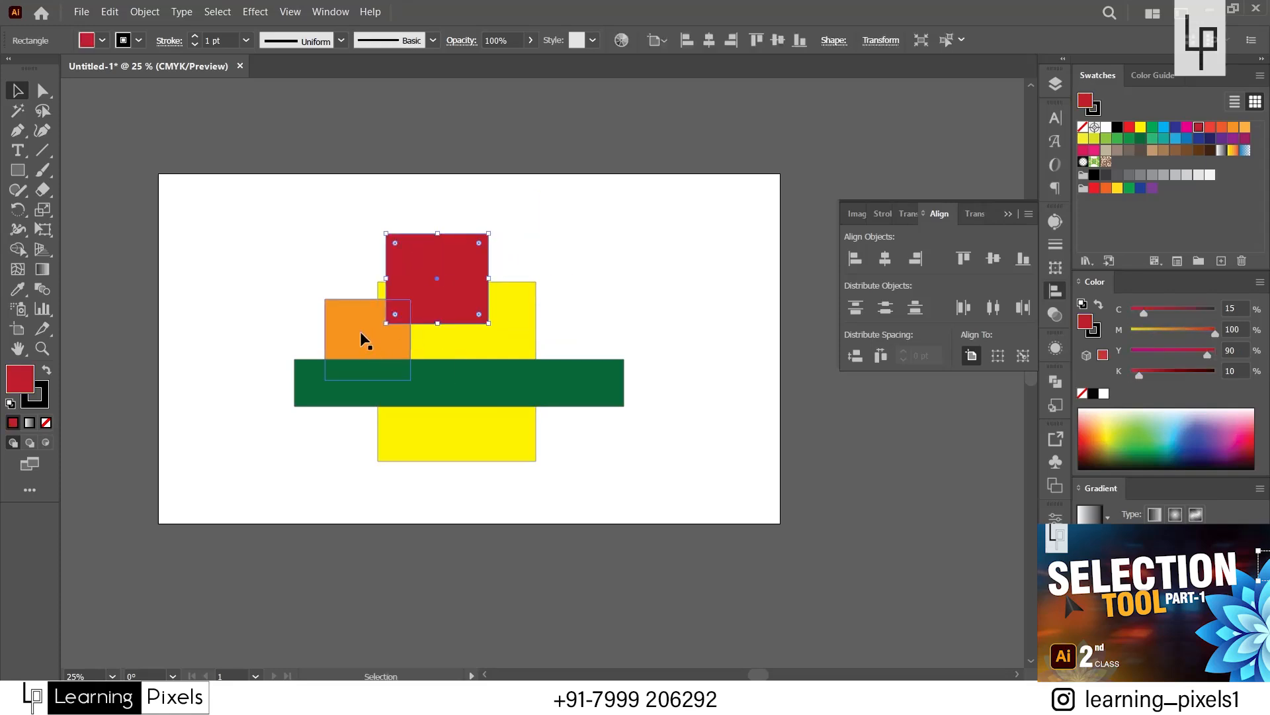
{"action": "key", "text": "ctrl+z"}
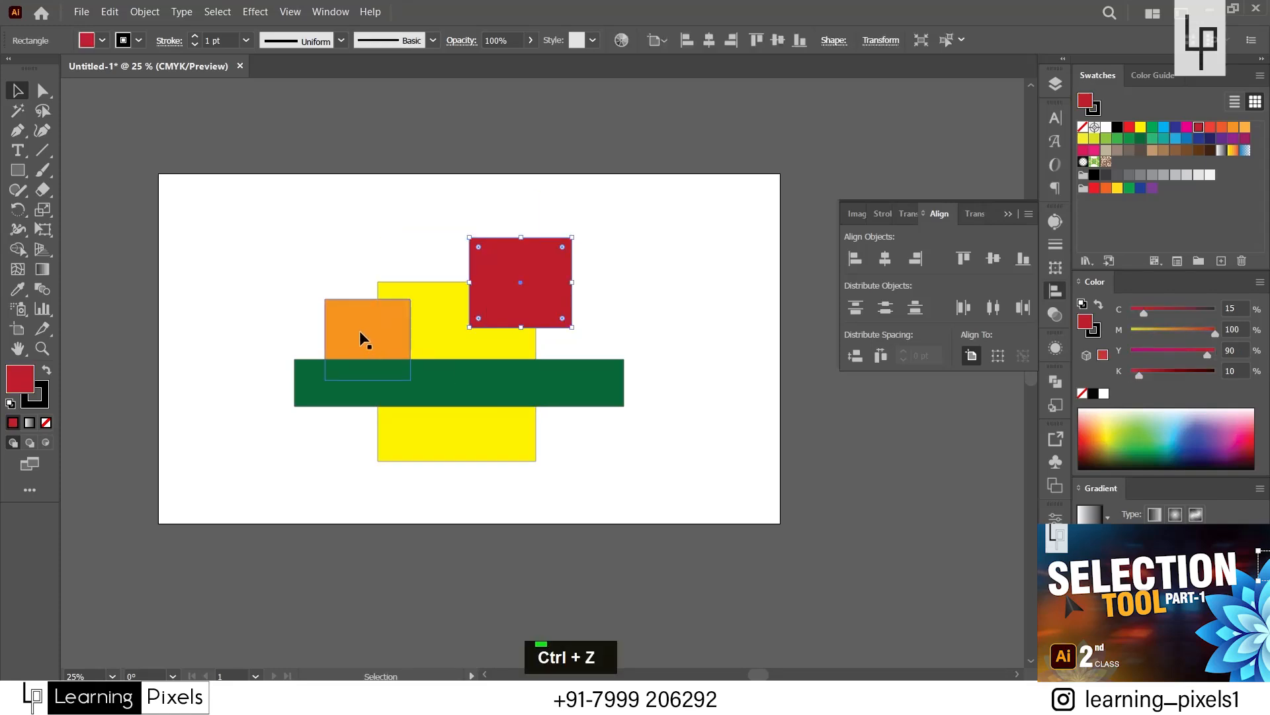
{"action": "key", "text": "ctrl+z"}
{"action": "left_click", "coordinate": [390, 236]}
{"action": "left_click_drag", "start_coordinate": [518, 291], "coordinate": [434, 281]}
Bring the orange rectangle to the front of all the other shapes.
{"action": "left_click", "coordinate": [355, 321]}
{"action": "right_click", "coordinate": [356, 324]}
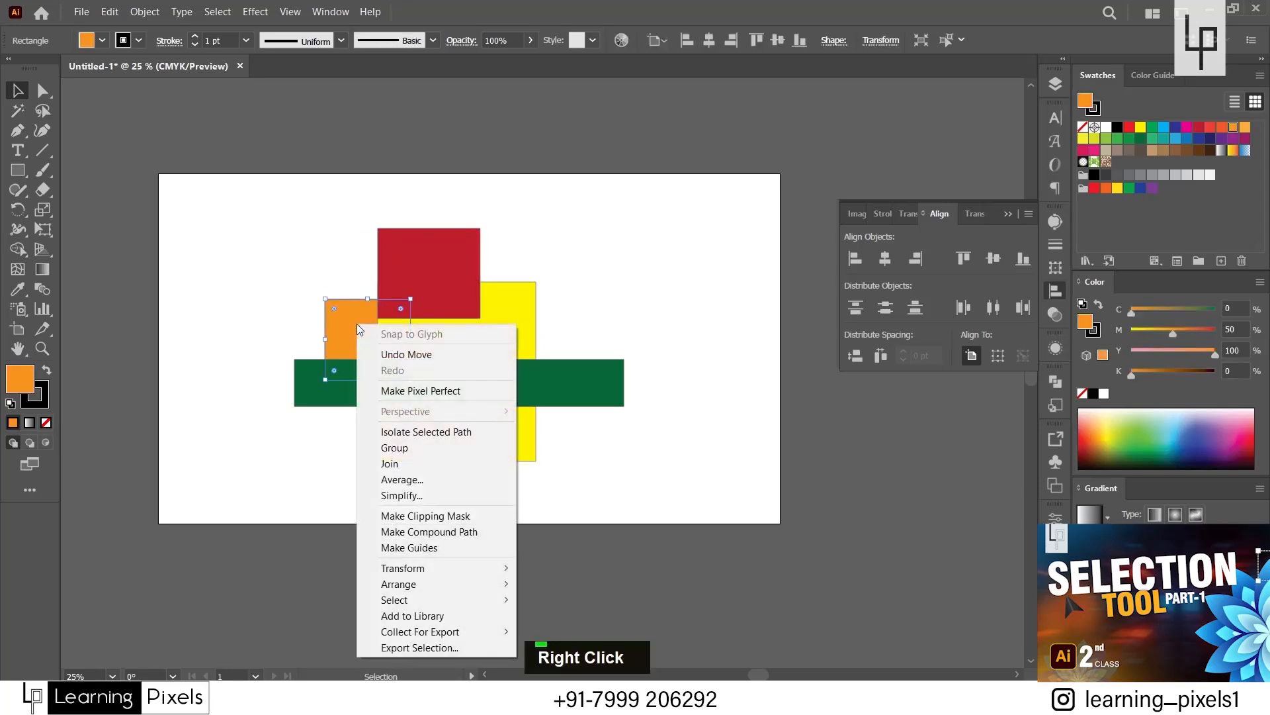
{"action": "mouse_move", "coordinate": [493, 588]}
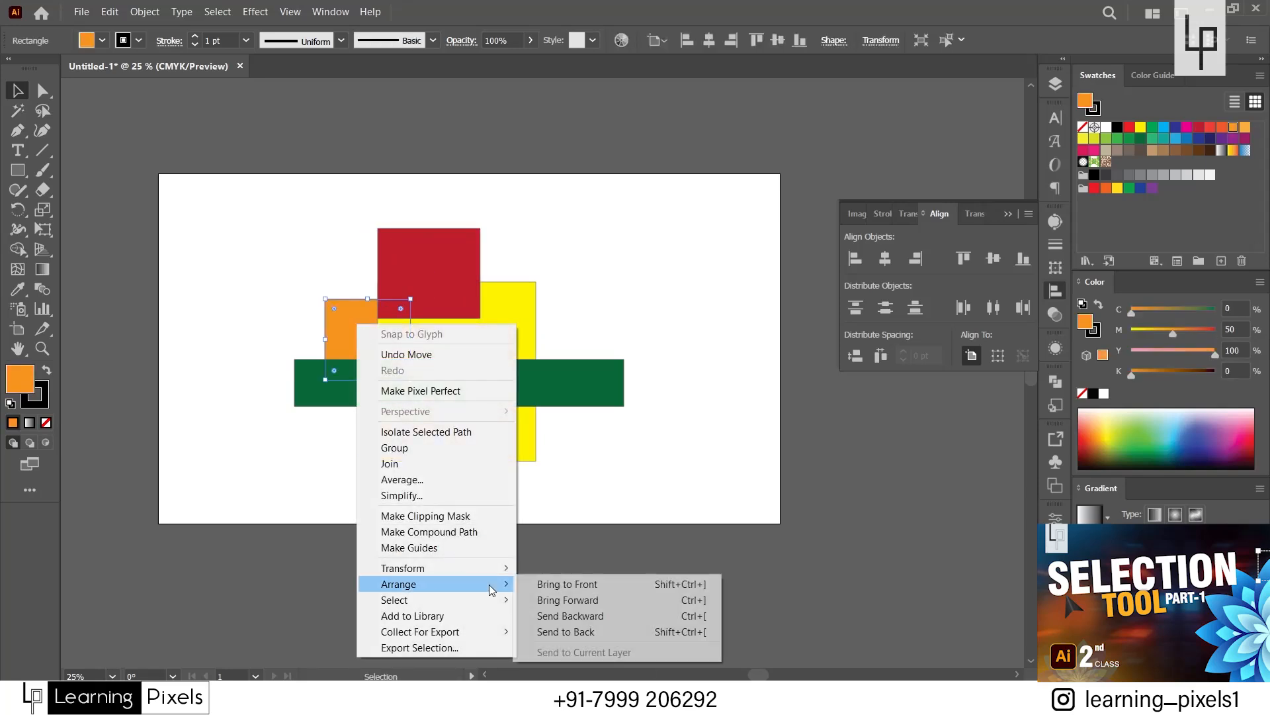
{"action": "left_click", "coordinate": [597, 587]}
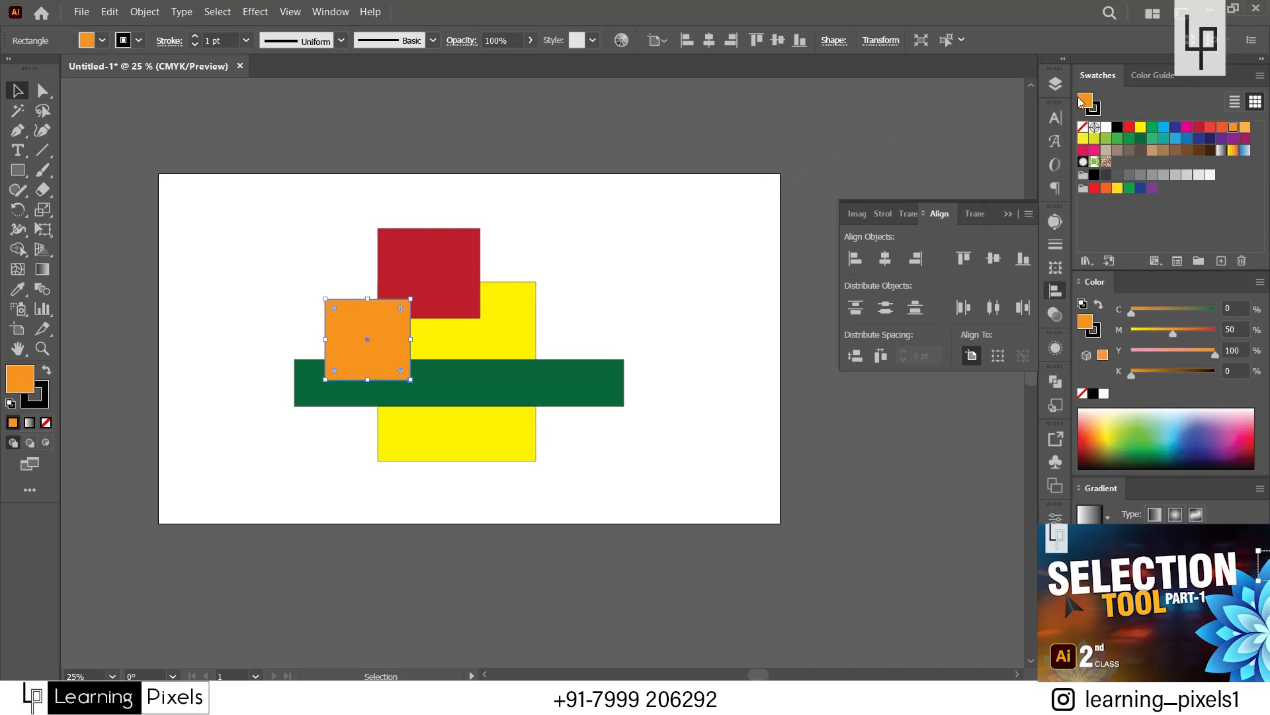
Show the object list of Layer 1, undo the orange rectangle's Bring to Front and deselect it.
{"action": "left_click", "coordinate": [1052, 82]}
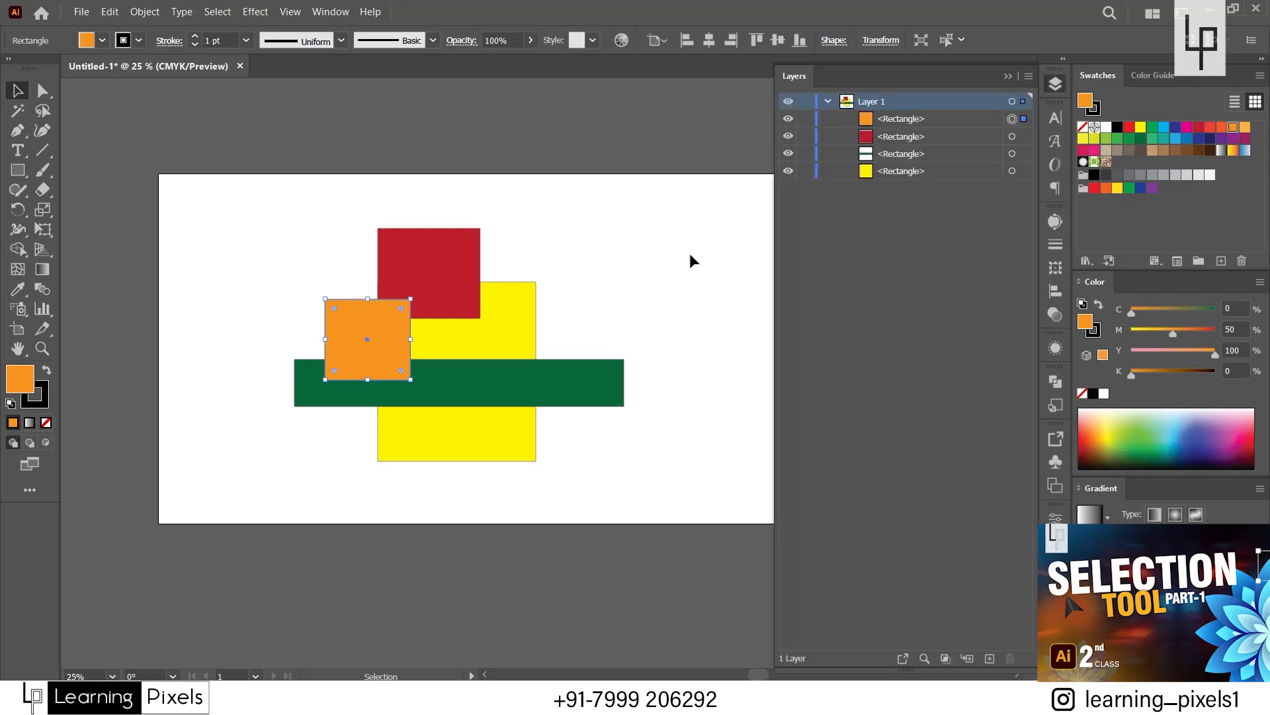
{"action": "key", "text": "ctrl"}
{"action": "key", "text": "ctrl+z"}
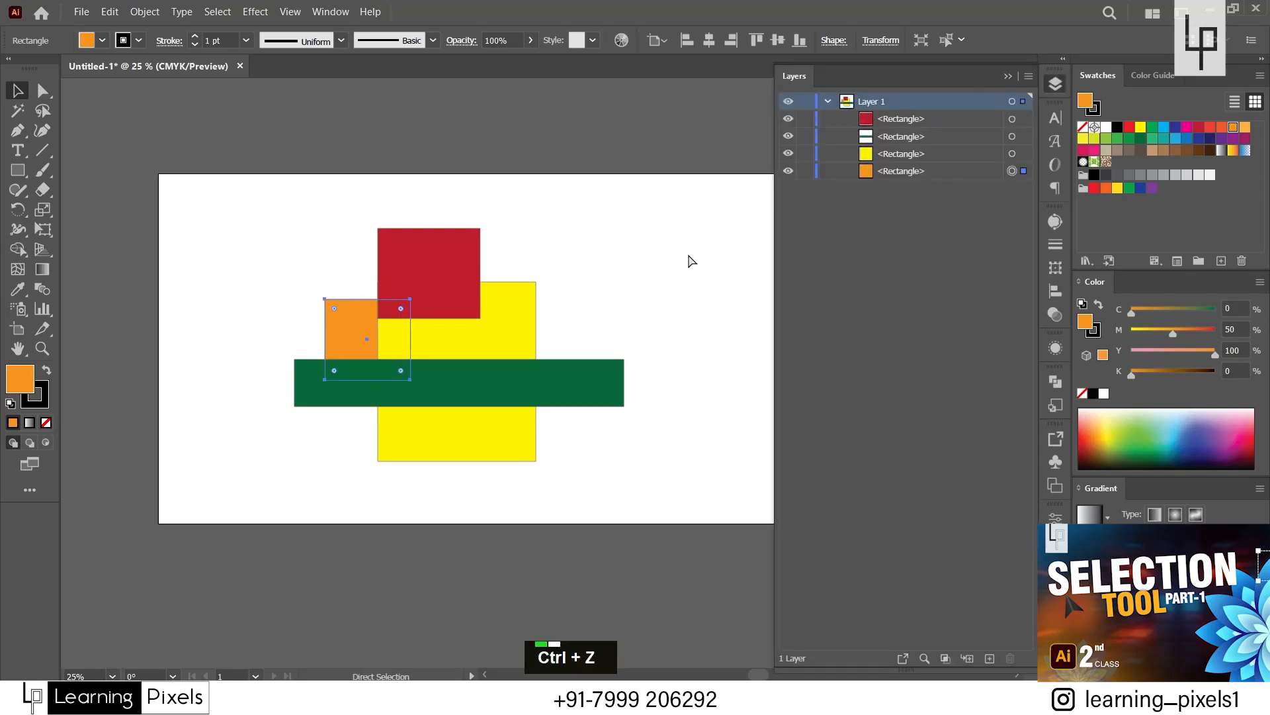
{"action": "left_click", "coordinate": [688, 254]}
Select the orange rectangle and bring it forward one level, above the yellow rectangle.
{"action": "right_click", "coordinate": [339, 329]}
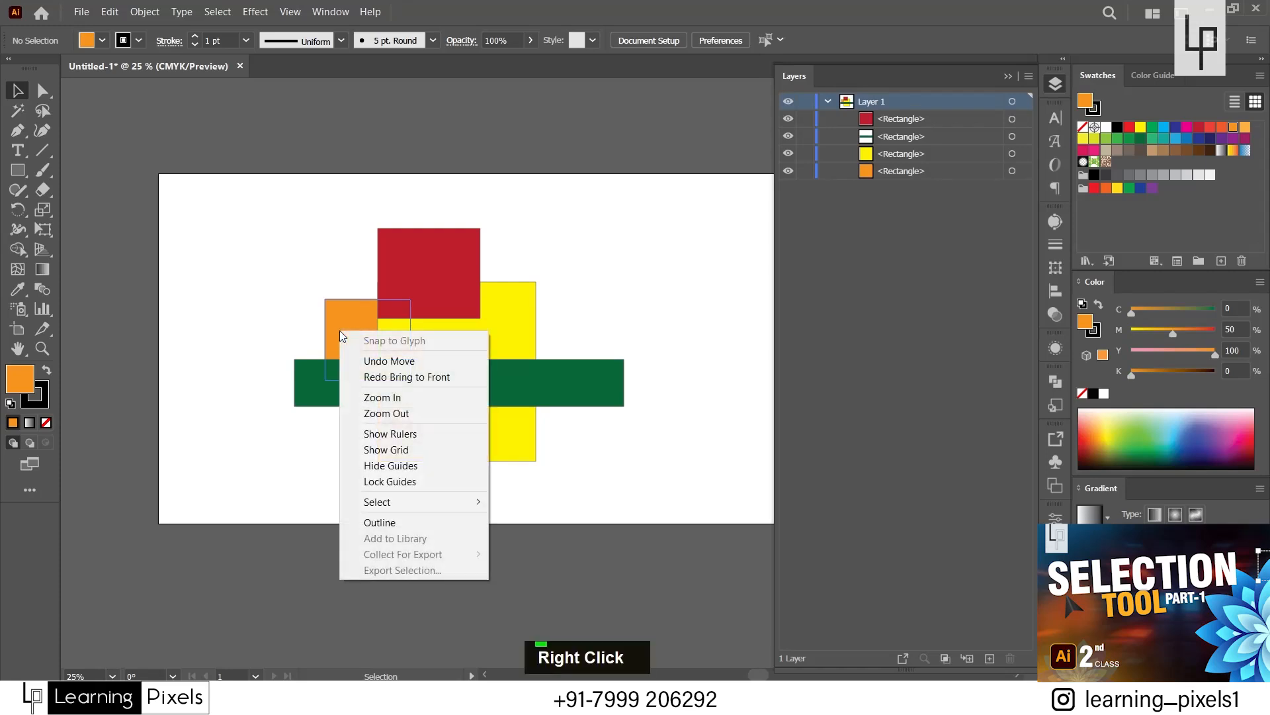
{"action": "left_click", "coordinate": [363, 313]}
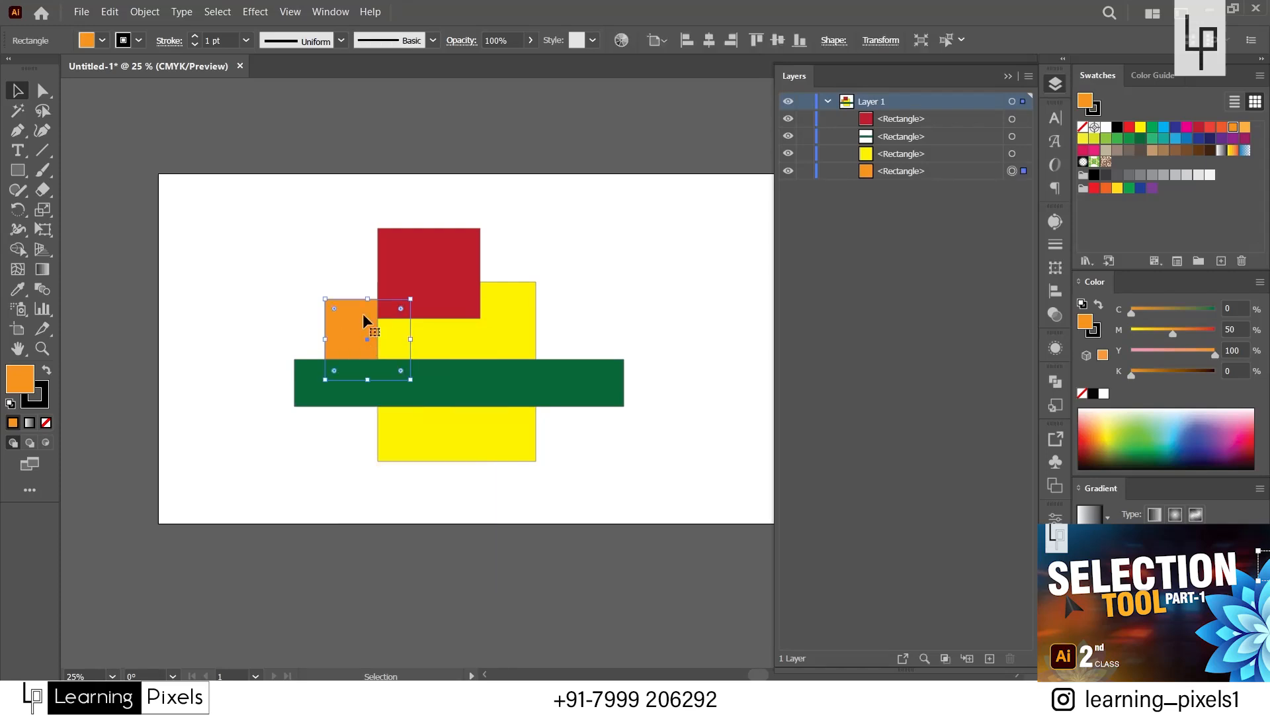
{"action": "left_click", "coordinate": [342, 320]}
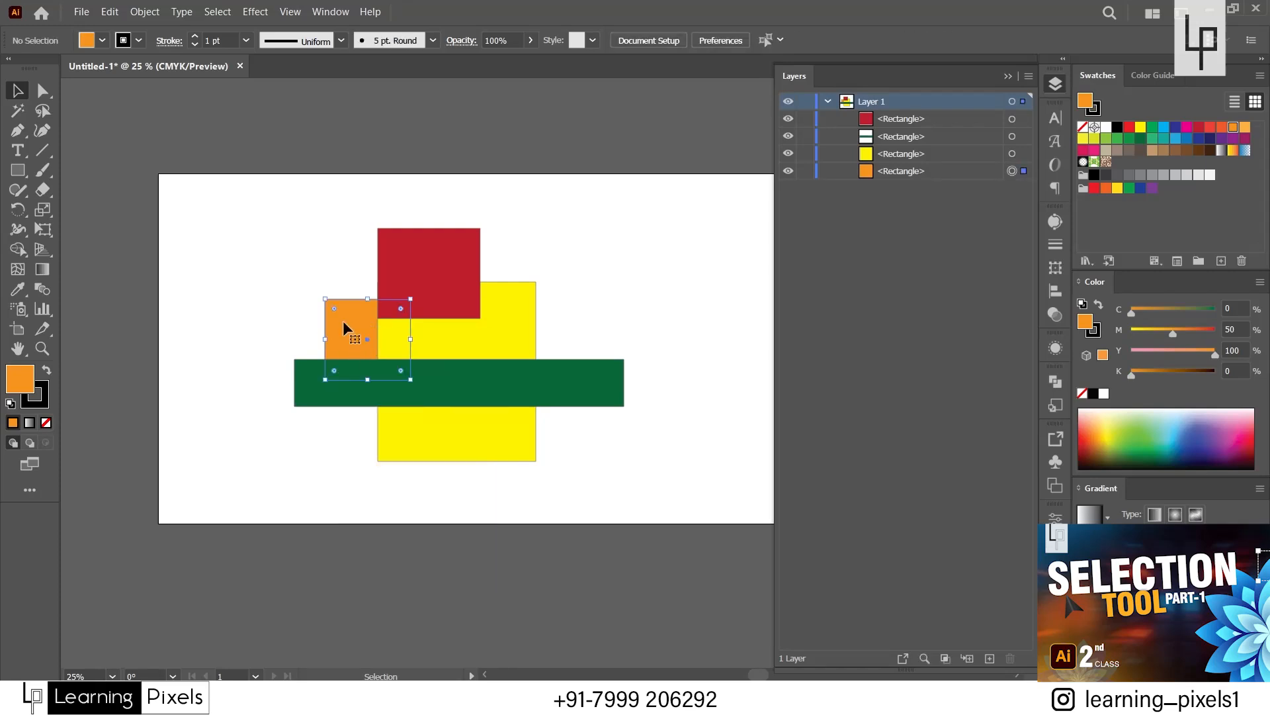
{"action": "right_click", "coordinate": [344, 323]}
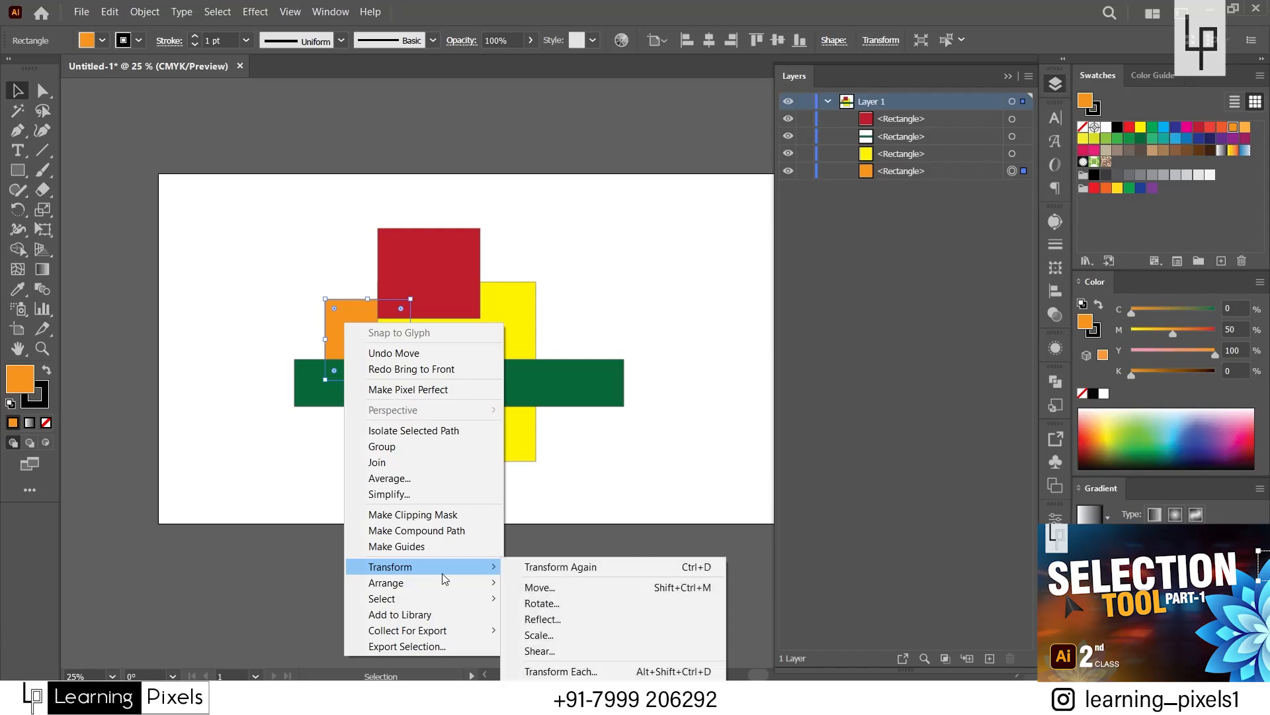
{"action": "mouse_move", "coordinate": [442, 582]}
{"action": "left_click", "coordinate": [556, 598]}
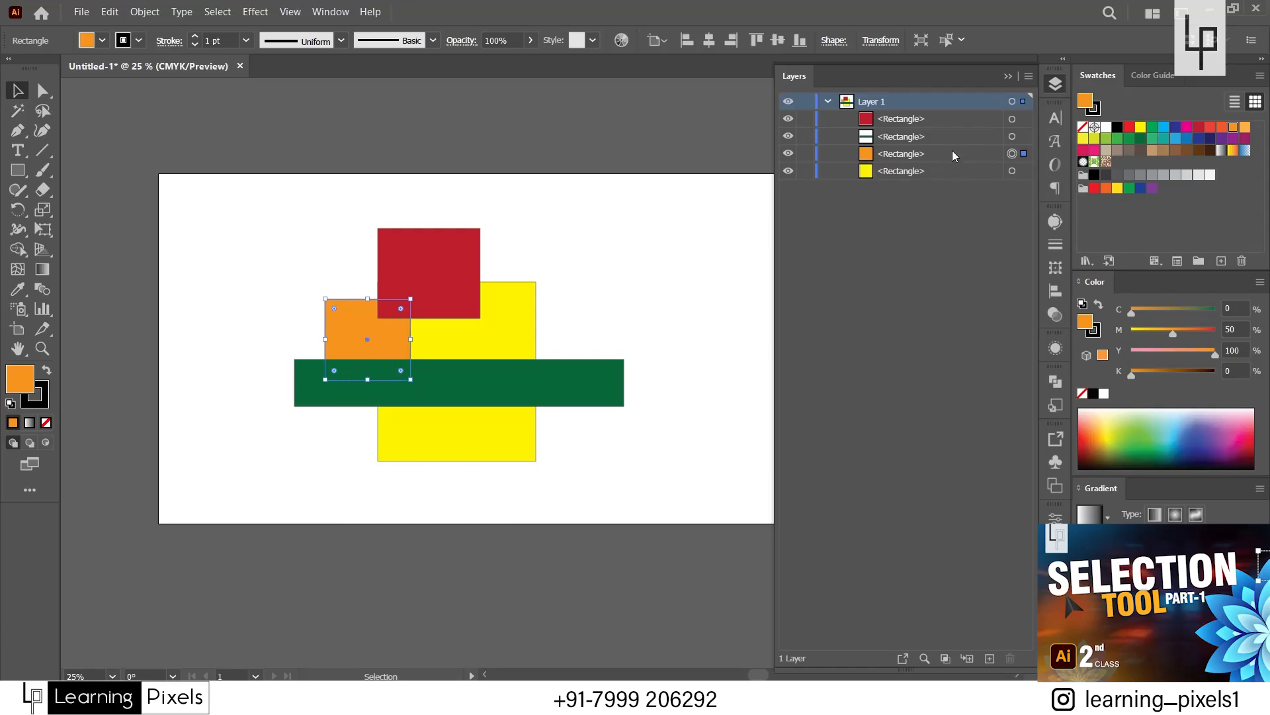
Apply Bring to Front to the orange rectangle and deselect it.
{"action": "right_click", "coordinate": [342, 335]}
{"action": "mouse_move", "coordinate": [474, 594]}
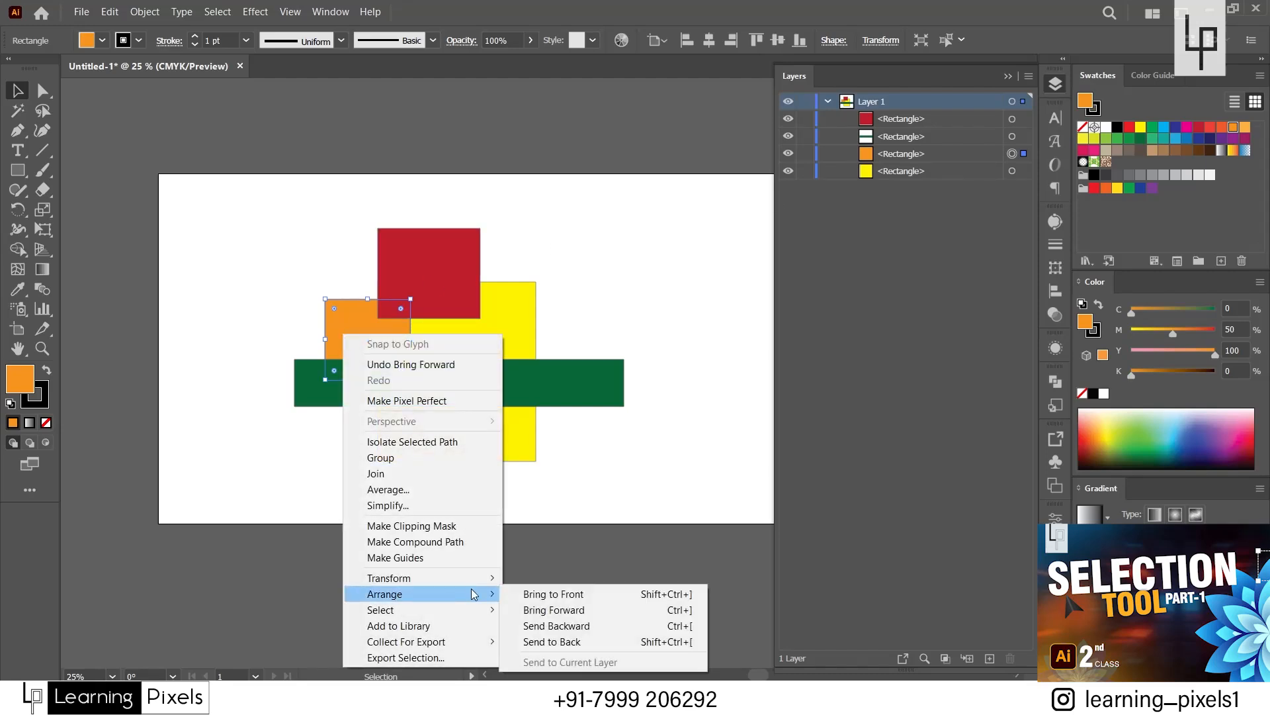
{"action": "left_click", "coordinate": [570, 596]}
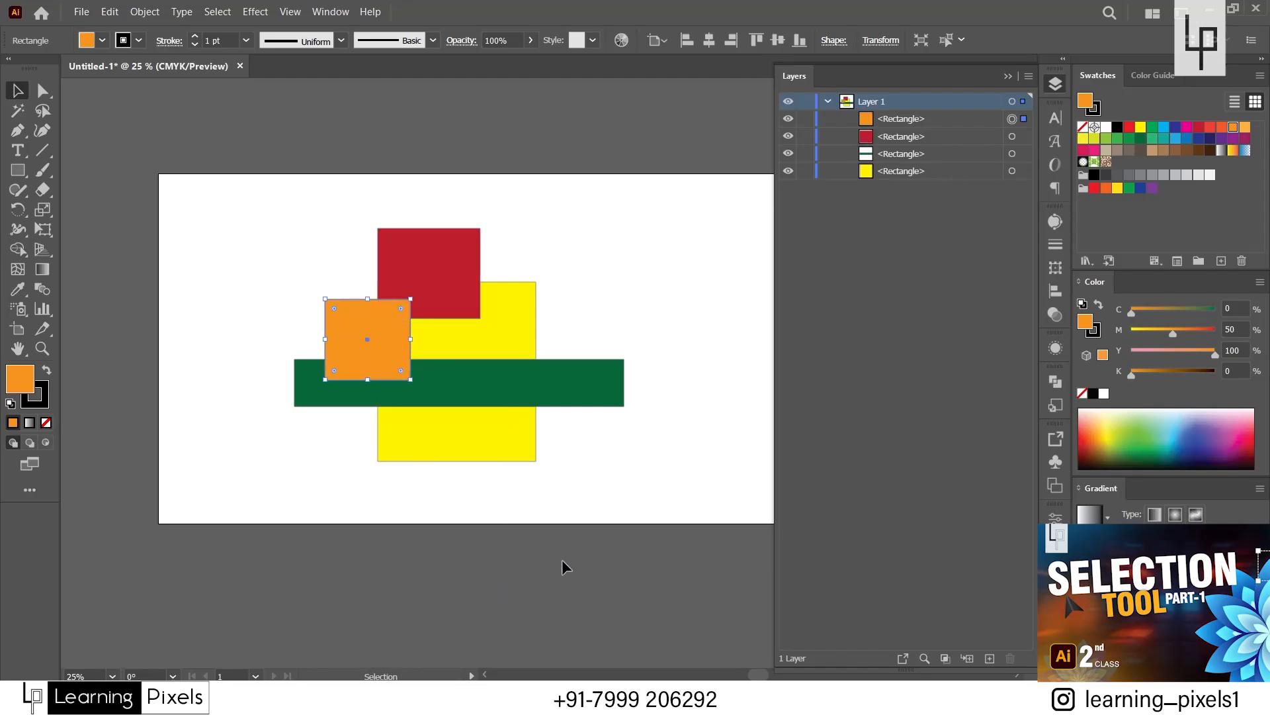
{"action": "left_click", "coordinate": [551, 483]}
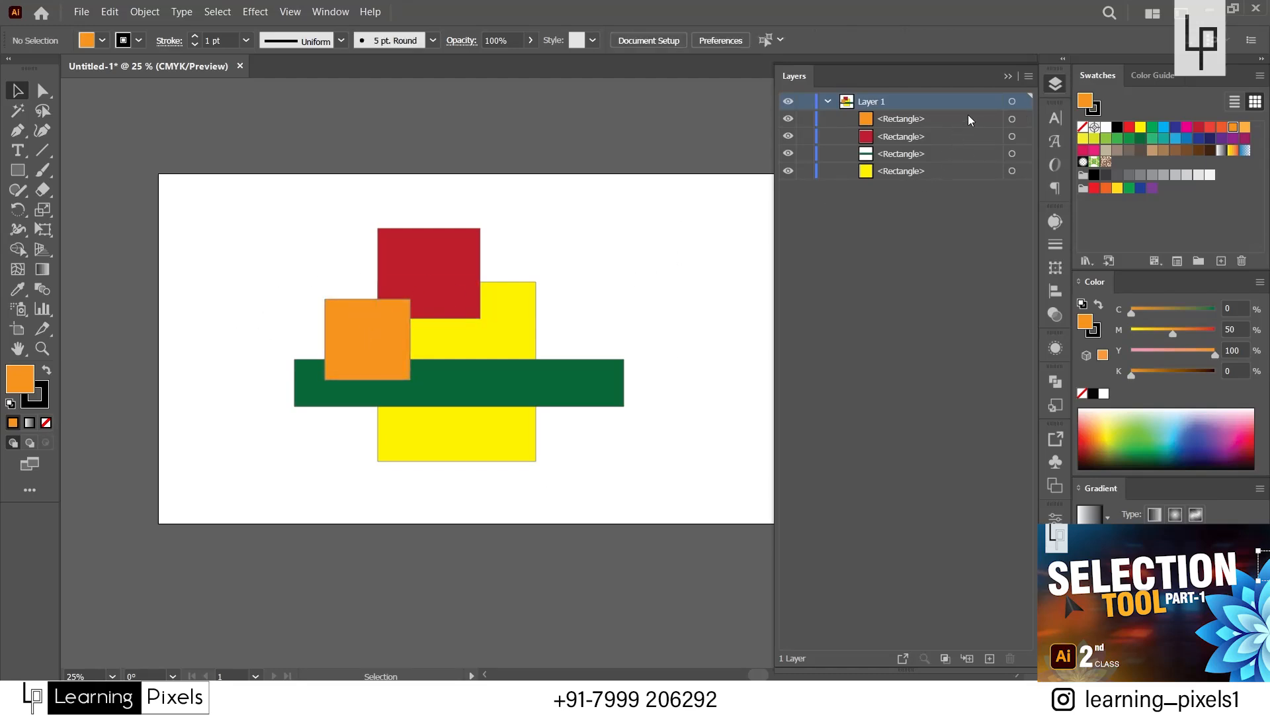
Reorder the orange rectangle in Layer 1's object list, first to the very bottom and finally just above the yellow rectangle.
{"action": "left_click_drag", "start_coordinate": [962, 117], "coordinate": [966, 180]}
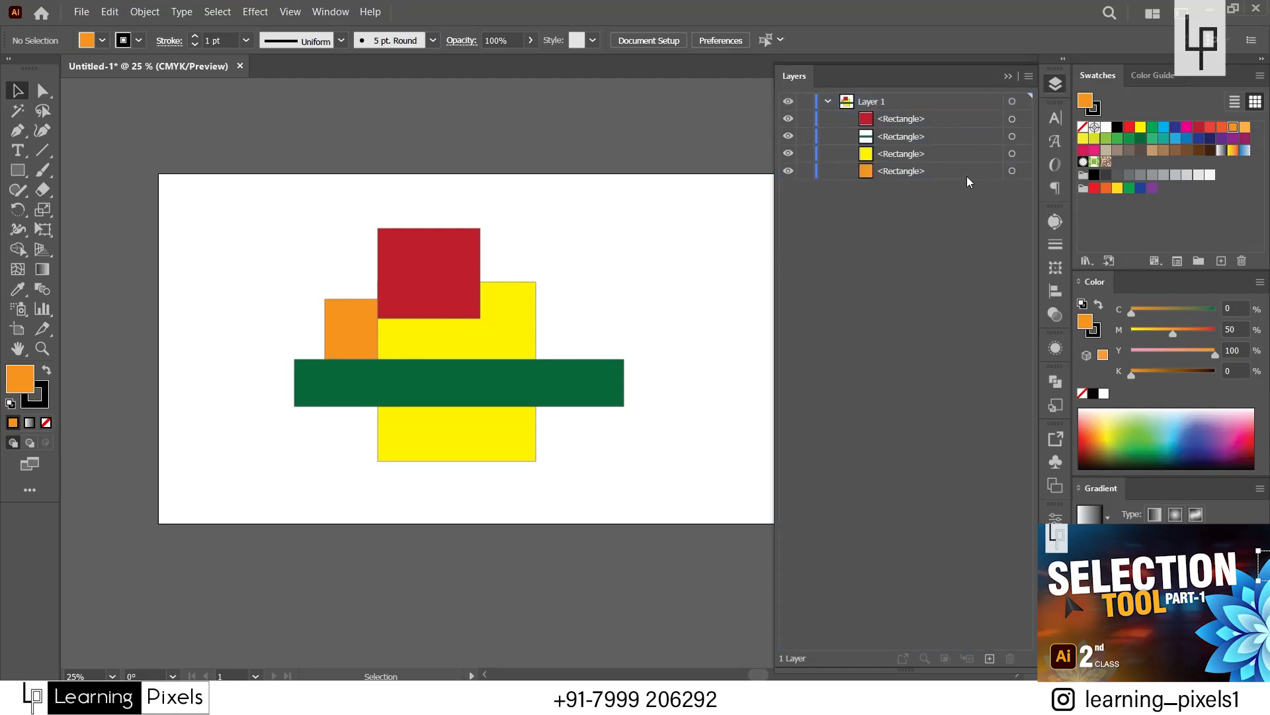
{"action": "left_click_drag", "start_coordinate": [967, 176], "coordinate": [975, 150]}
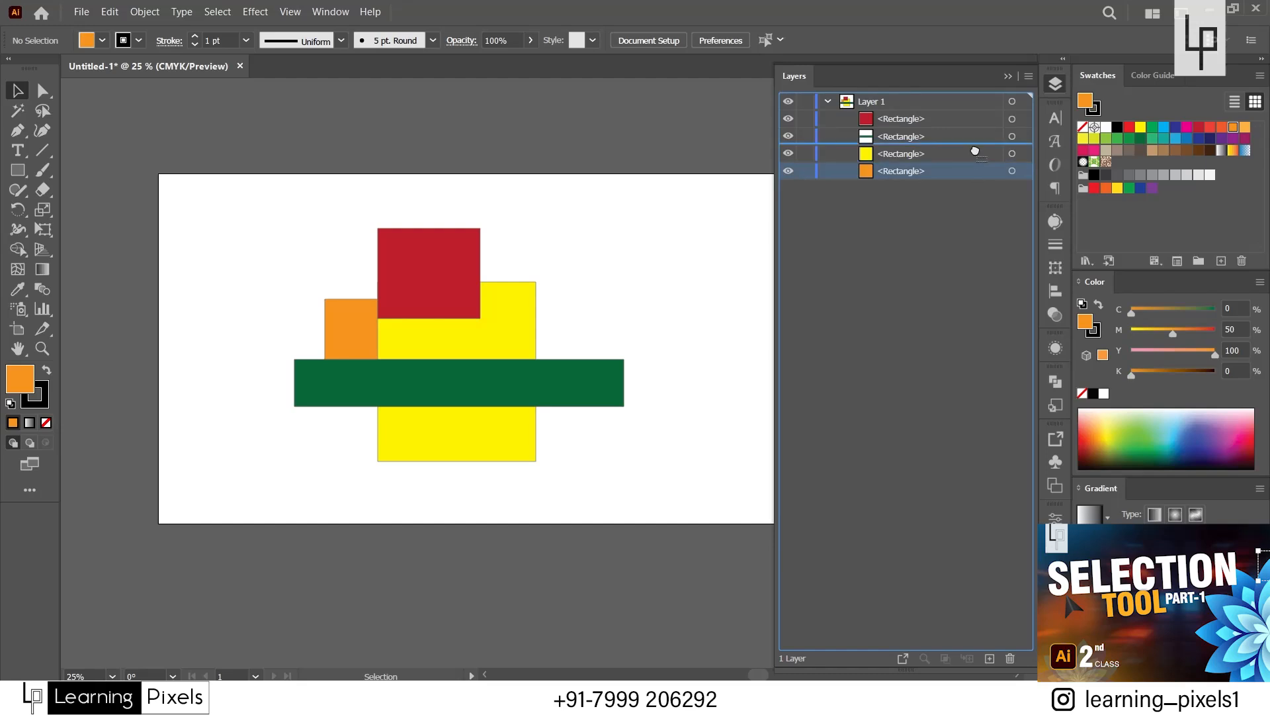
{"action": "left_click_drag", "start_coordinate": [976, 150], "coordinate": [975, 151]}
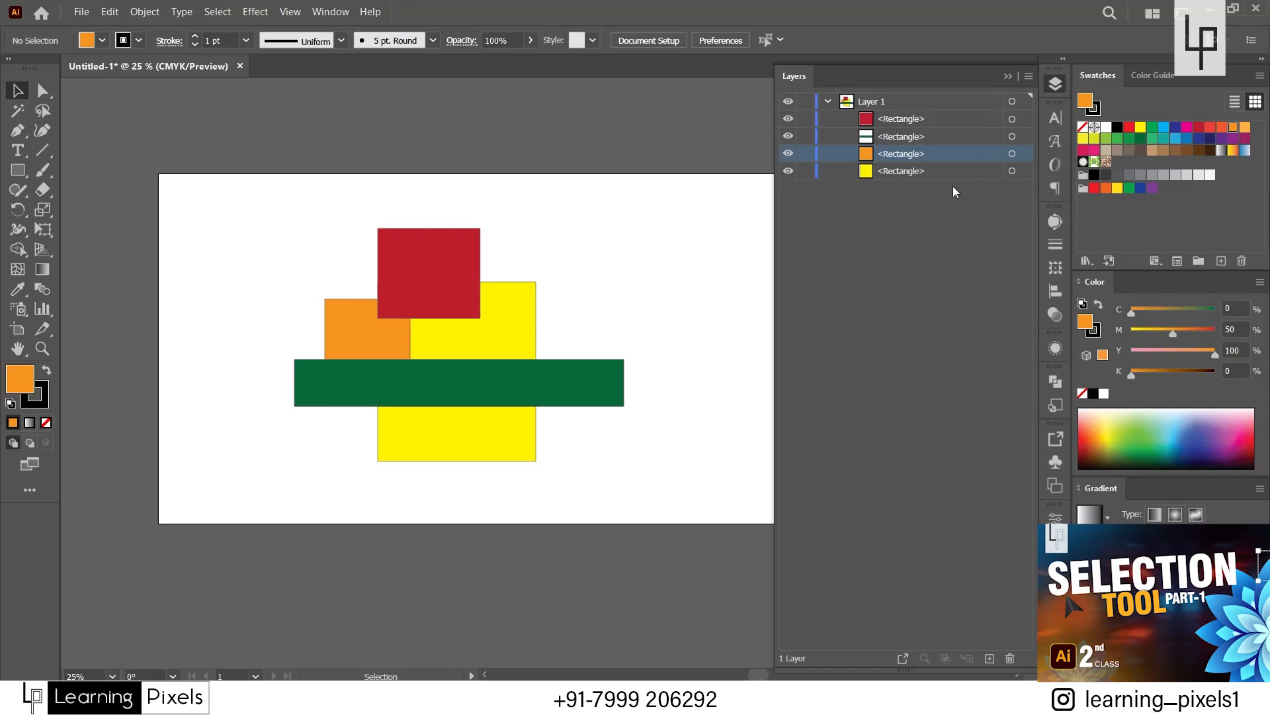
{"action": "left_click", "coordinate": [954, 173]}
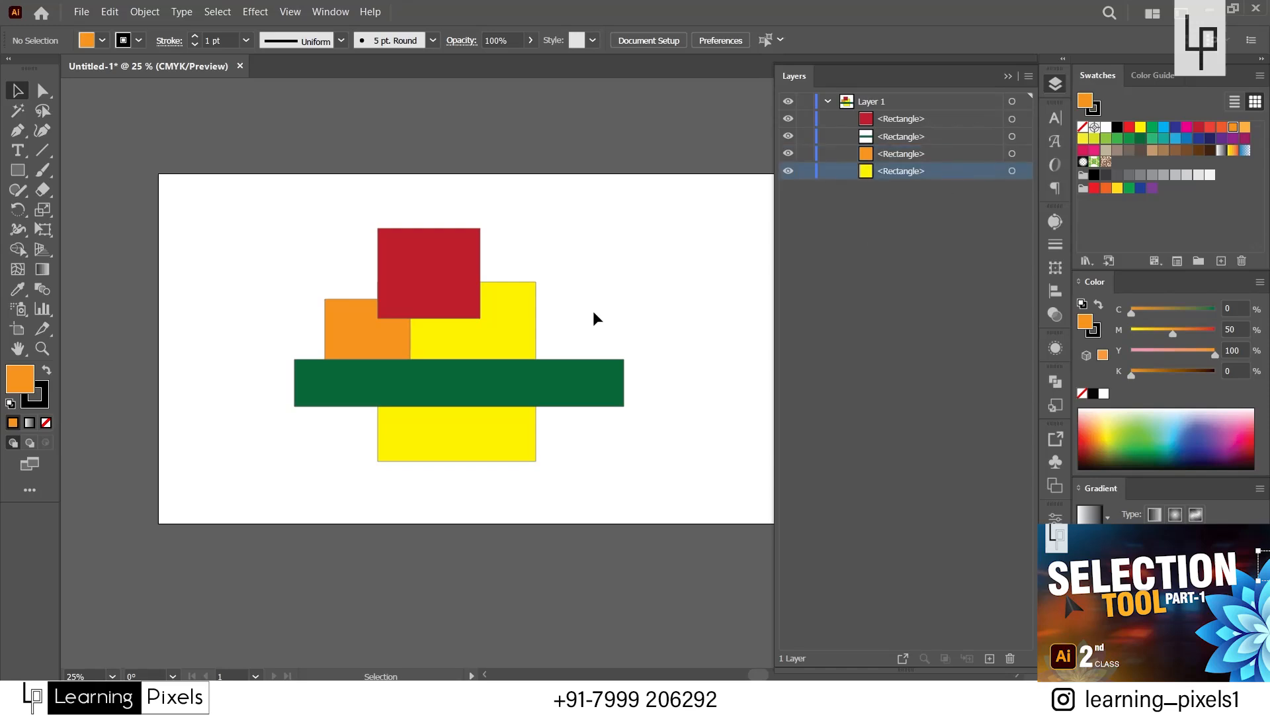
Examine the Arrange options available for the dark red rectangle, and select all four rectangles to compare their entries in Layer 1.
{"action": "left_click", "coordinate": [442, 272]}
{"action": "right_click", "coordinate": [443, 272]}
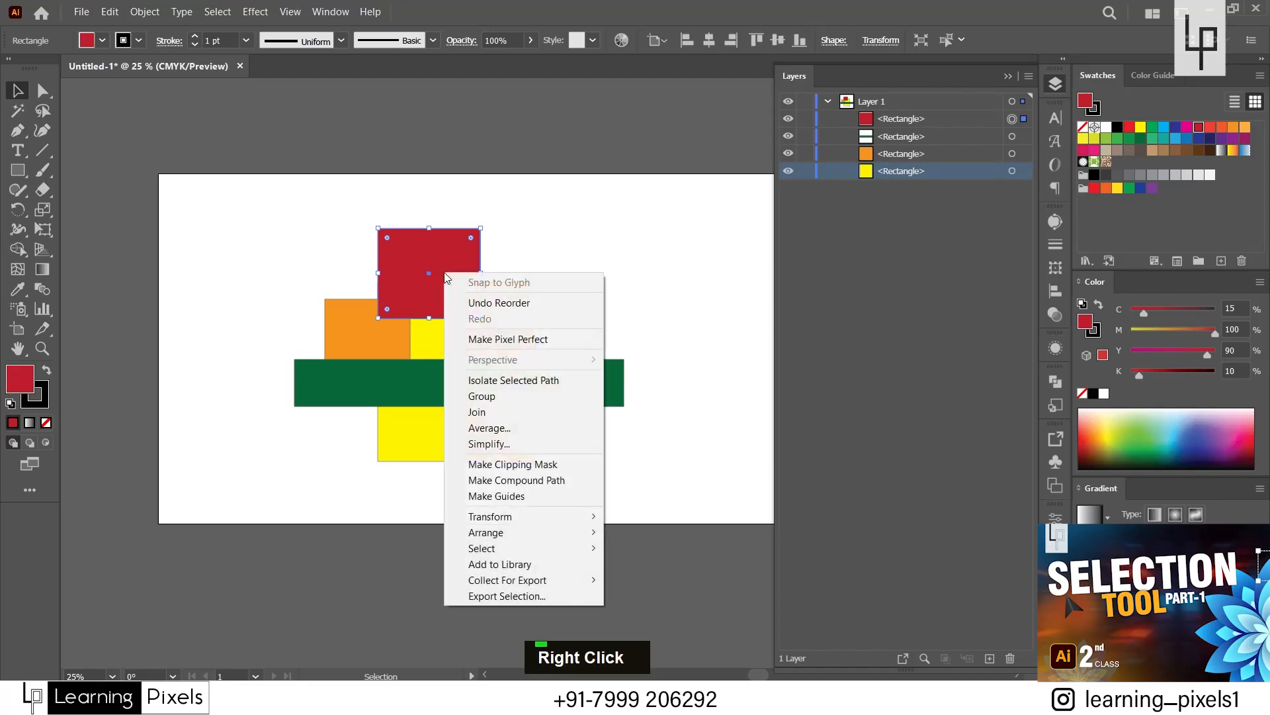
{"action": "mouse_move", "coordinate": [539, 534]}
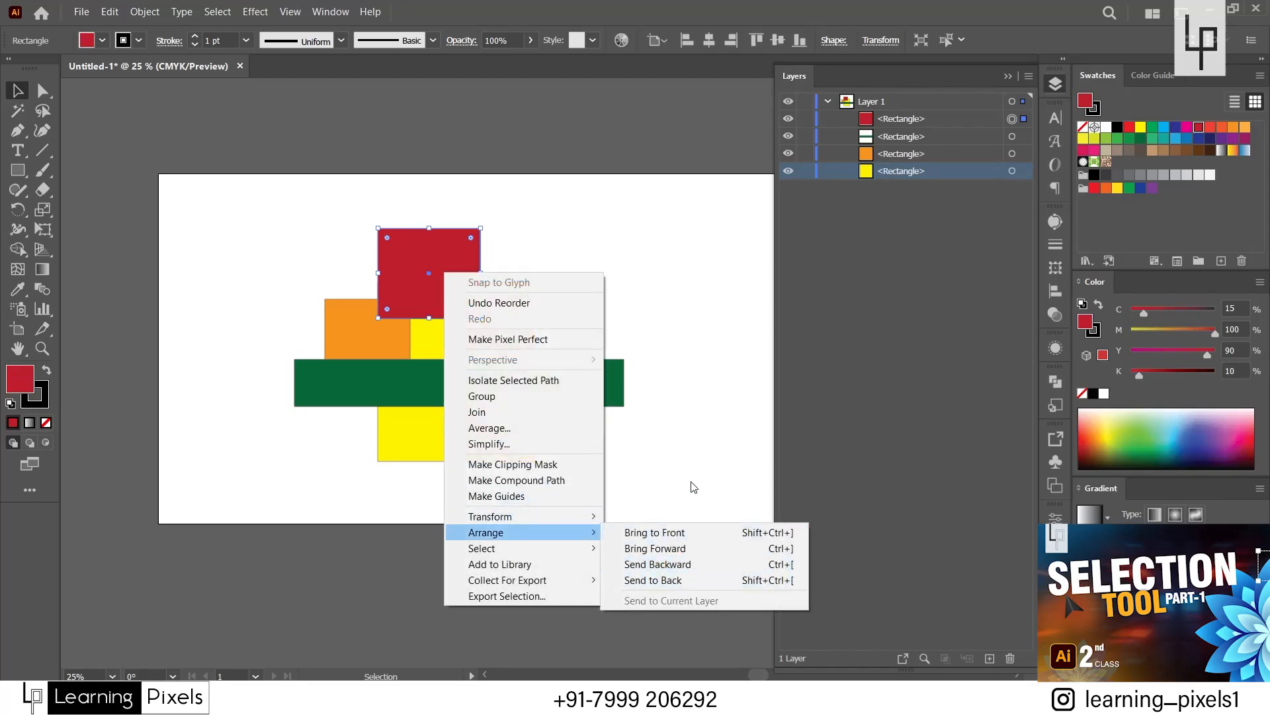
{"action": "left_click", "coordinate": [689, 450]}
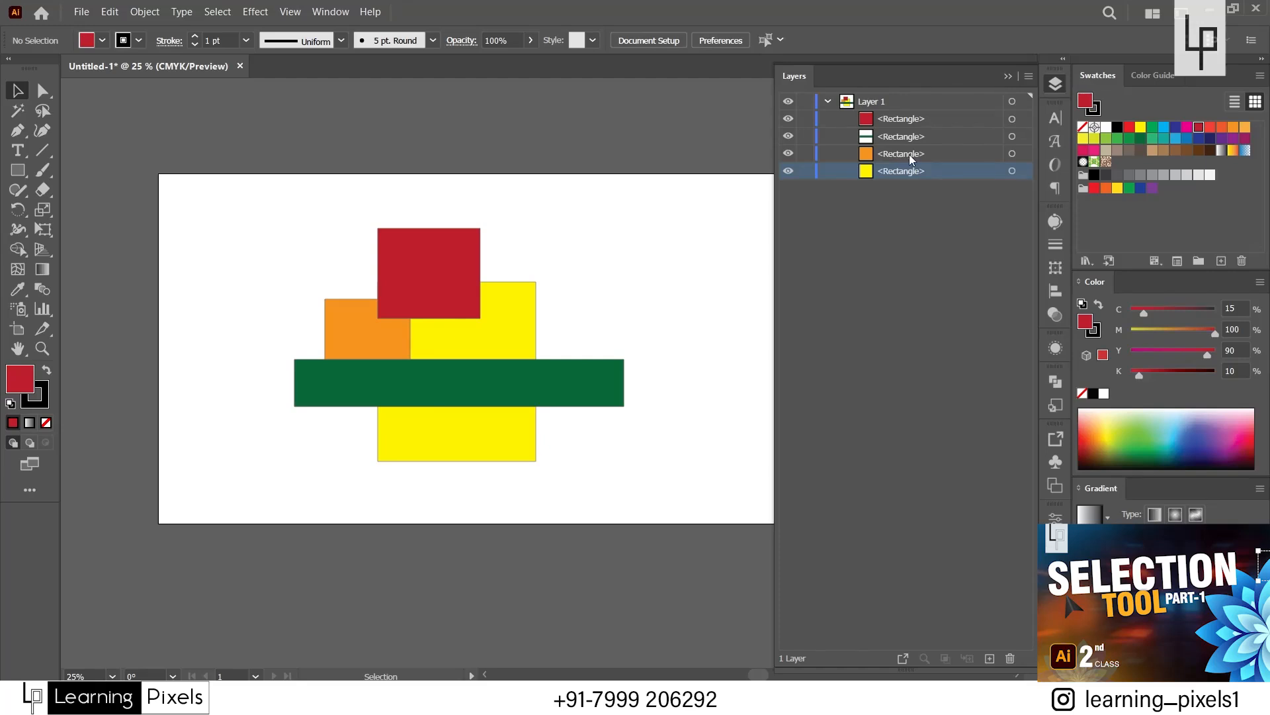
{"action": "left_click_drag", "start_coordinate": [256, 201], "coordinate": [479, 443]}
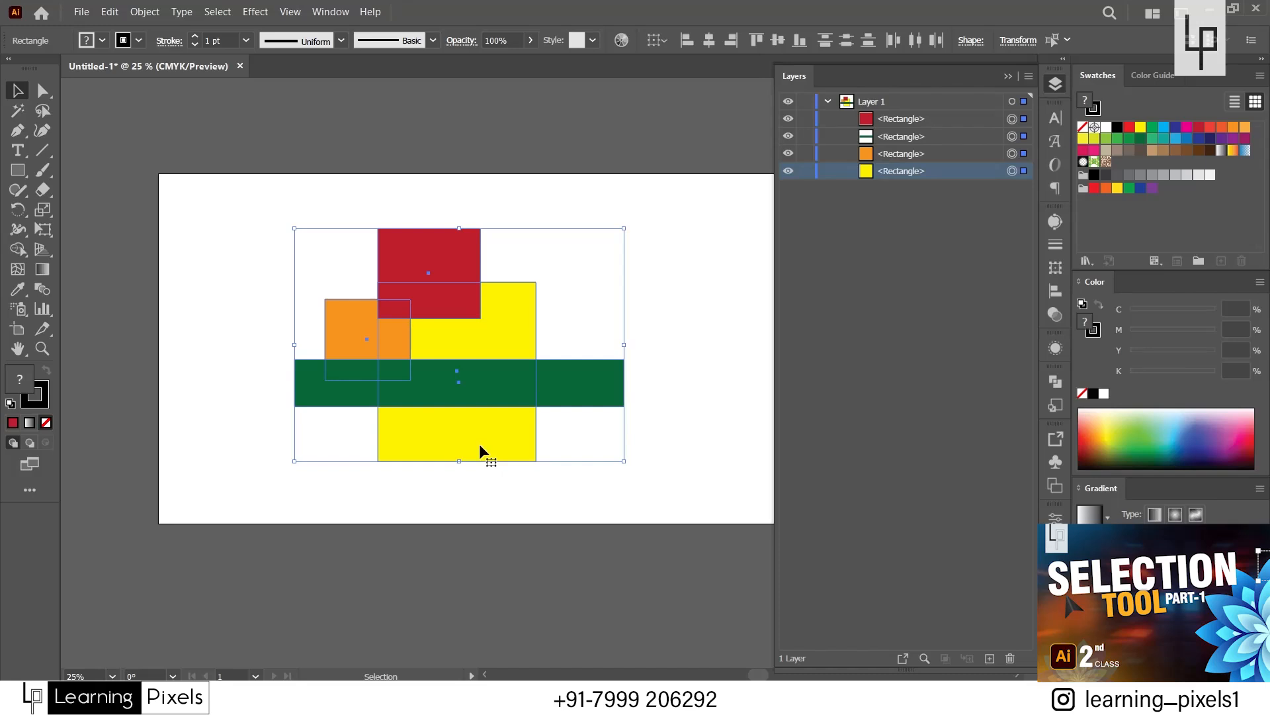
{"action": "left_click", "coordinate": [561, 565]}
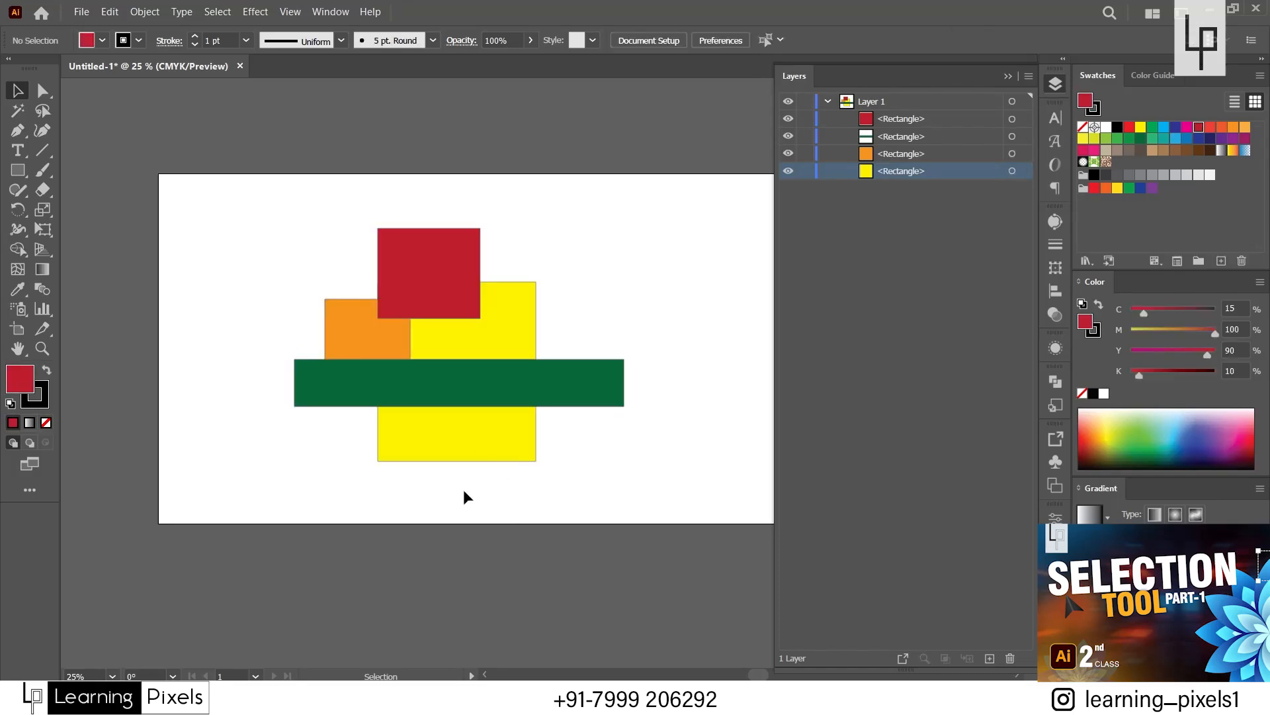
Select the yellow rectangle and bring it forward one level at a time until it is above the dark red rectangle.
{"action": "left_click", "coordinate": [497, 320]}
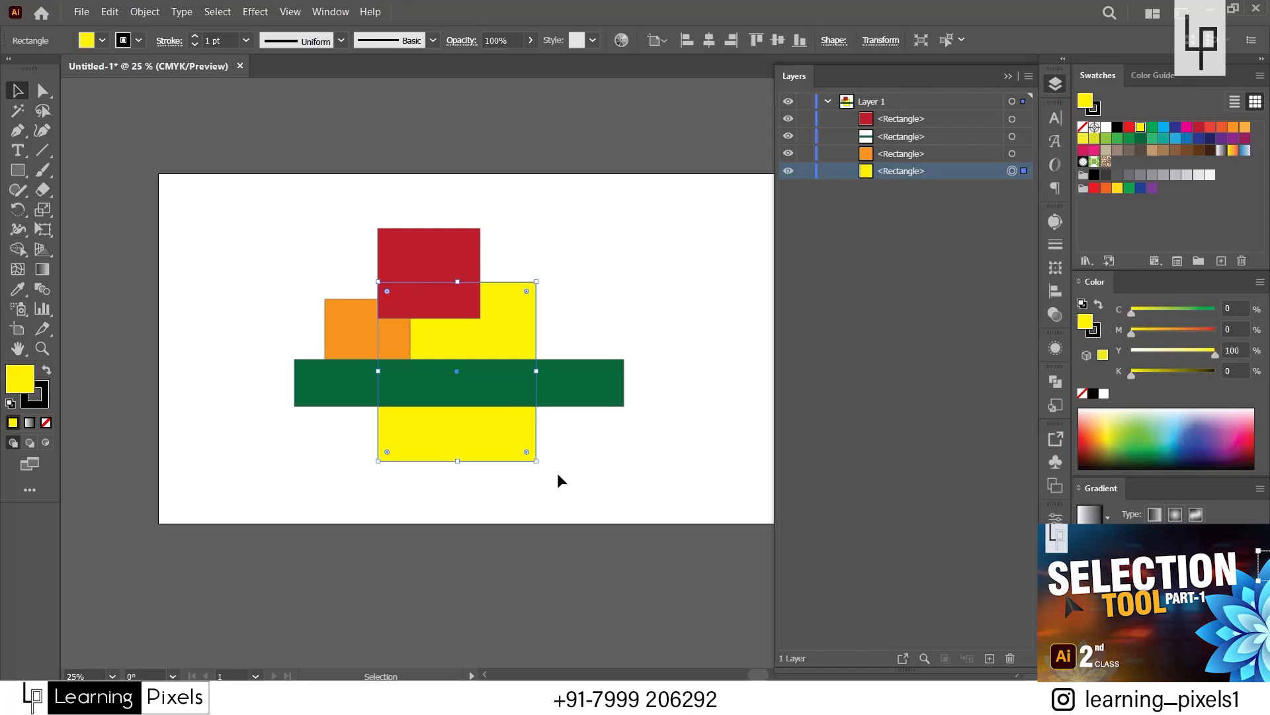
{"action": "left_click", "coordinate": [557, 473]}
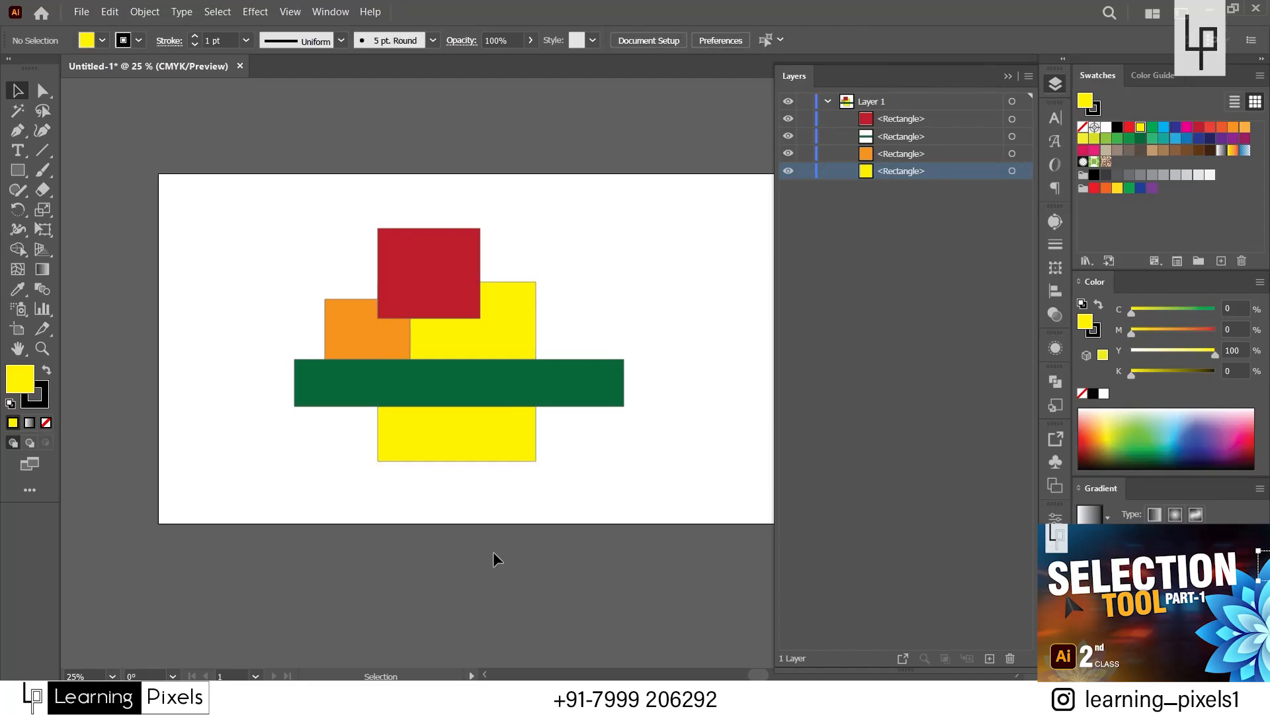
{"action": "left_click", "coordinate": [488, 426]}
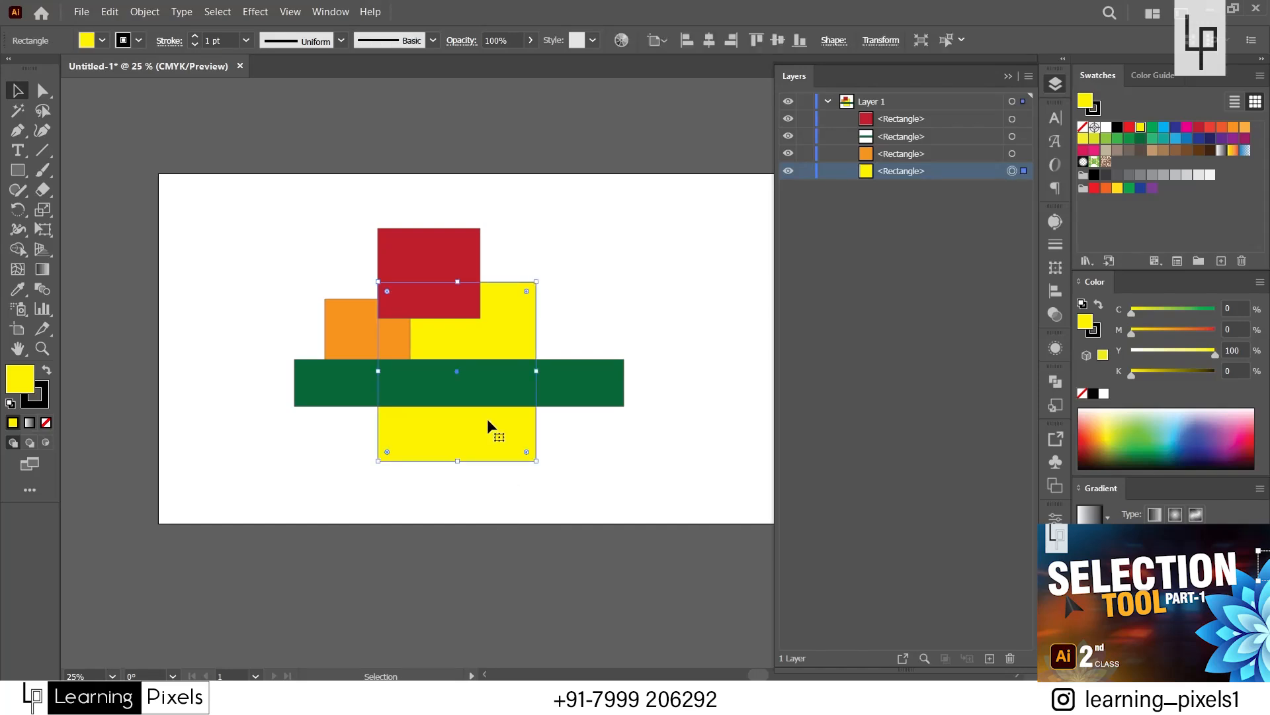
{"action": "key", "text": "ctrl"}
{"action": "key", "text": "ctrl"}
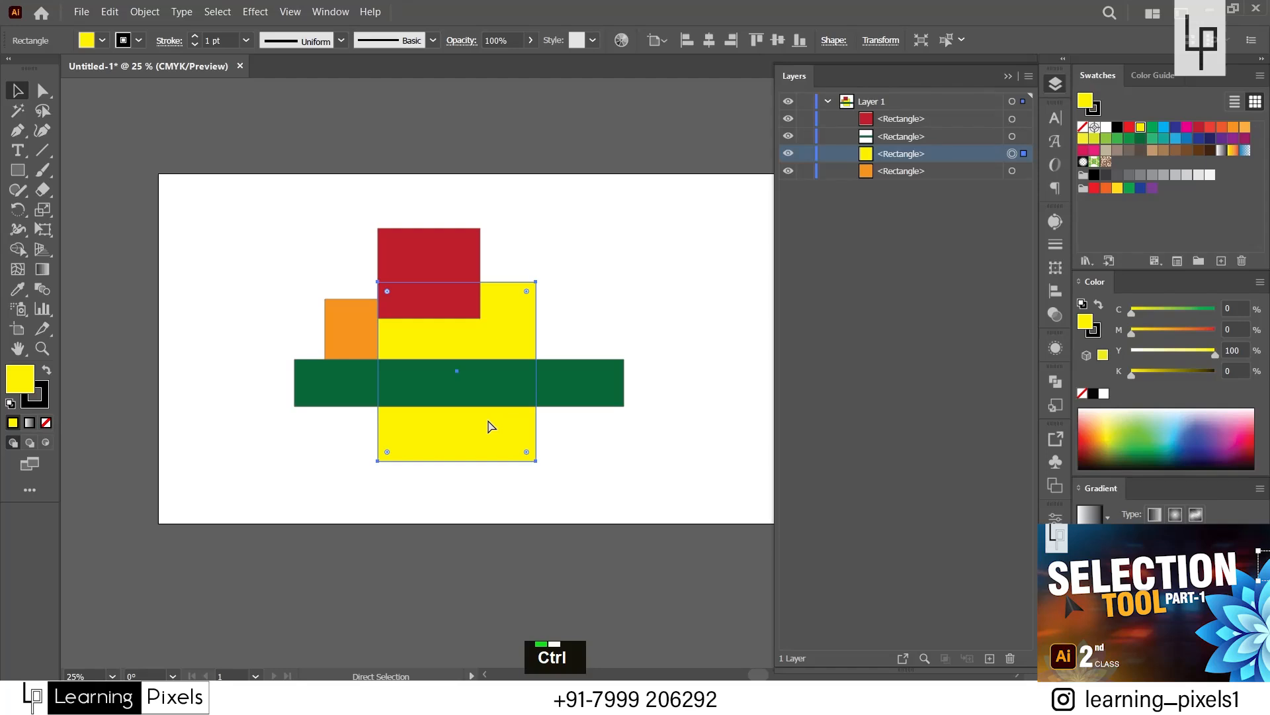
{"action": "key", "text": "ctrl+bracketright"}
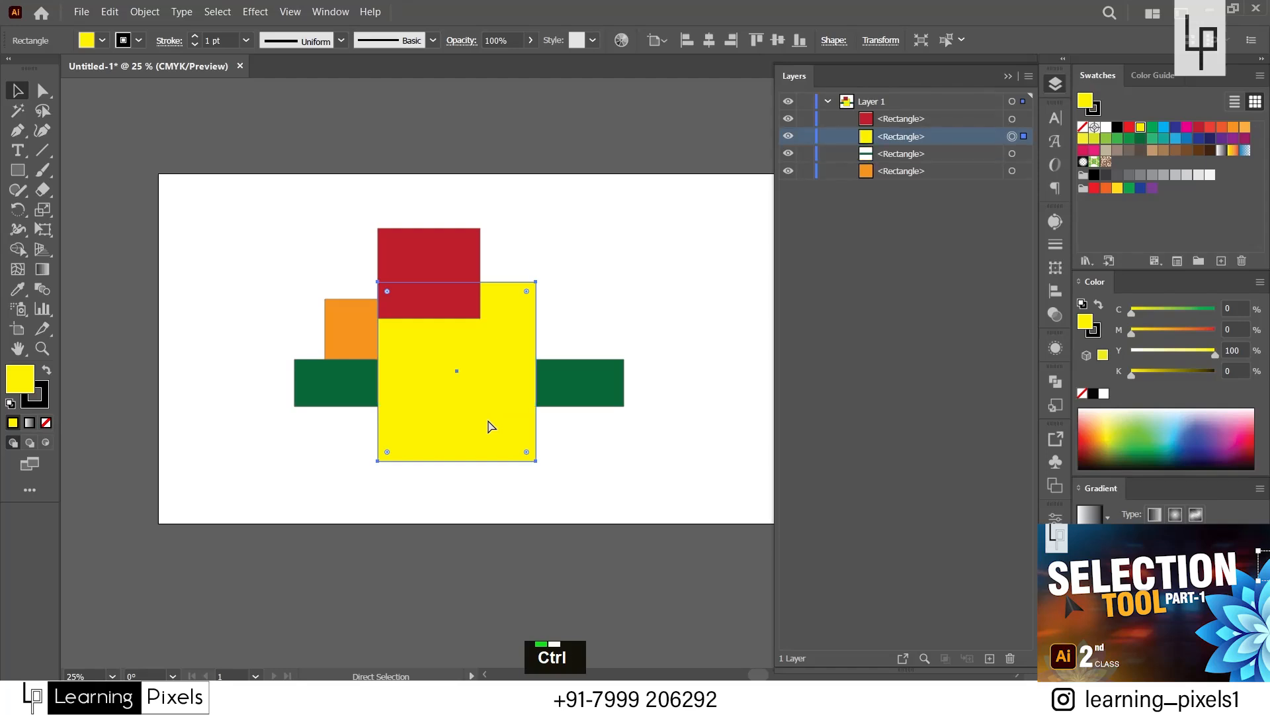
{"action": "key", "text": "ctrl+bracketright"}
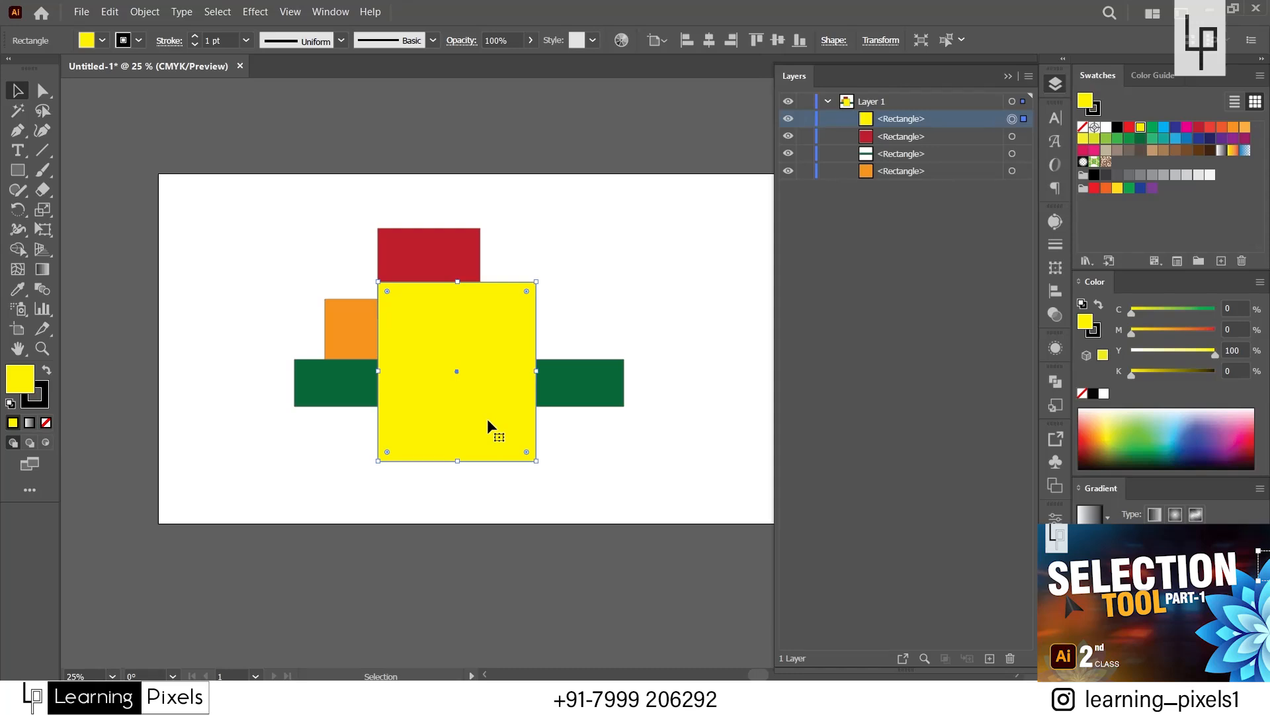
Send the yellow rectangle to the back, bring it to the front again, and deselect it.
{"action": "key", "text": "ctrl"}
{"action": "key", "text": "shift"}
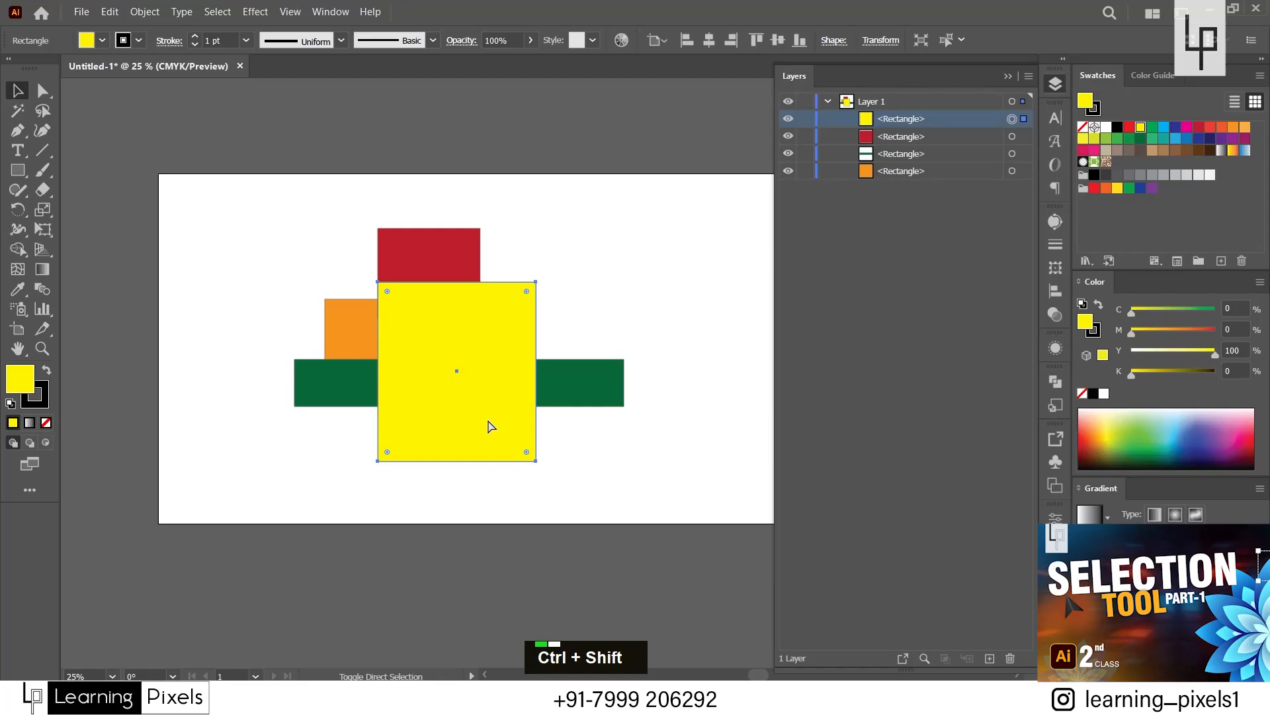
{"action": "key", "text": "ctrl+shift+bracketleft"}
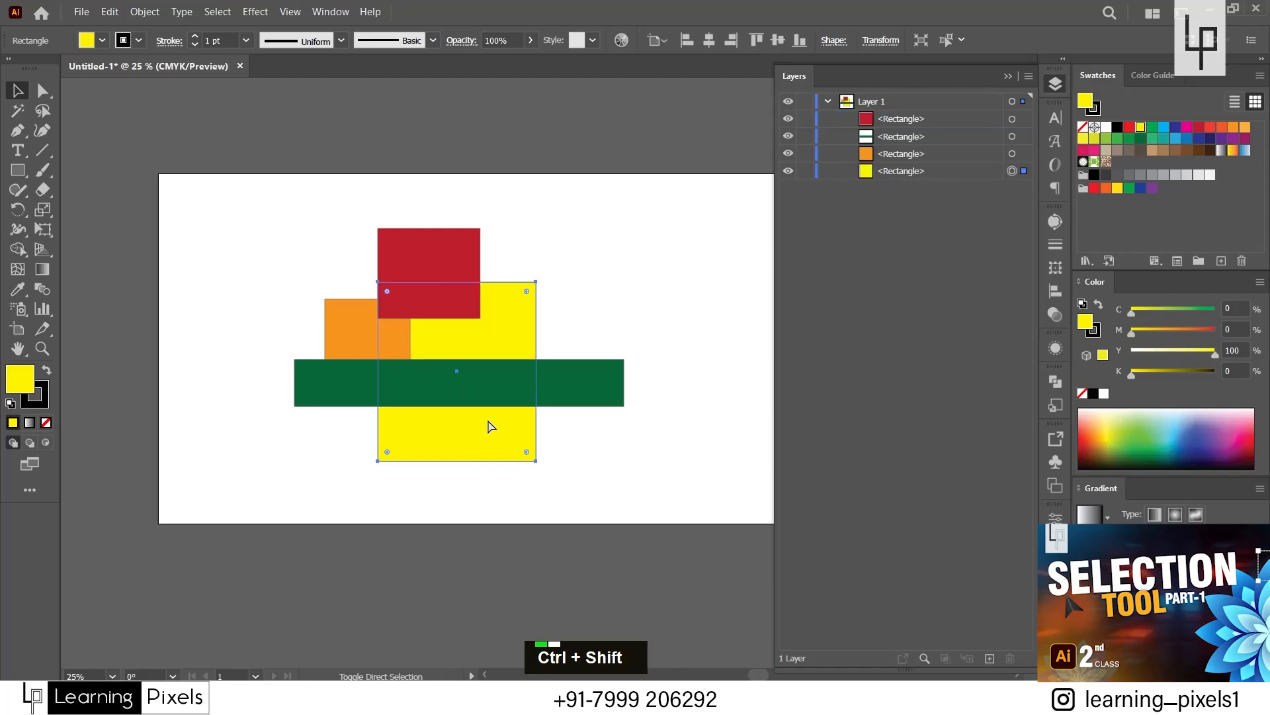
{"action": "key", "text": "ctrl+shift+bracketright"}
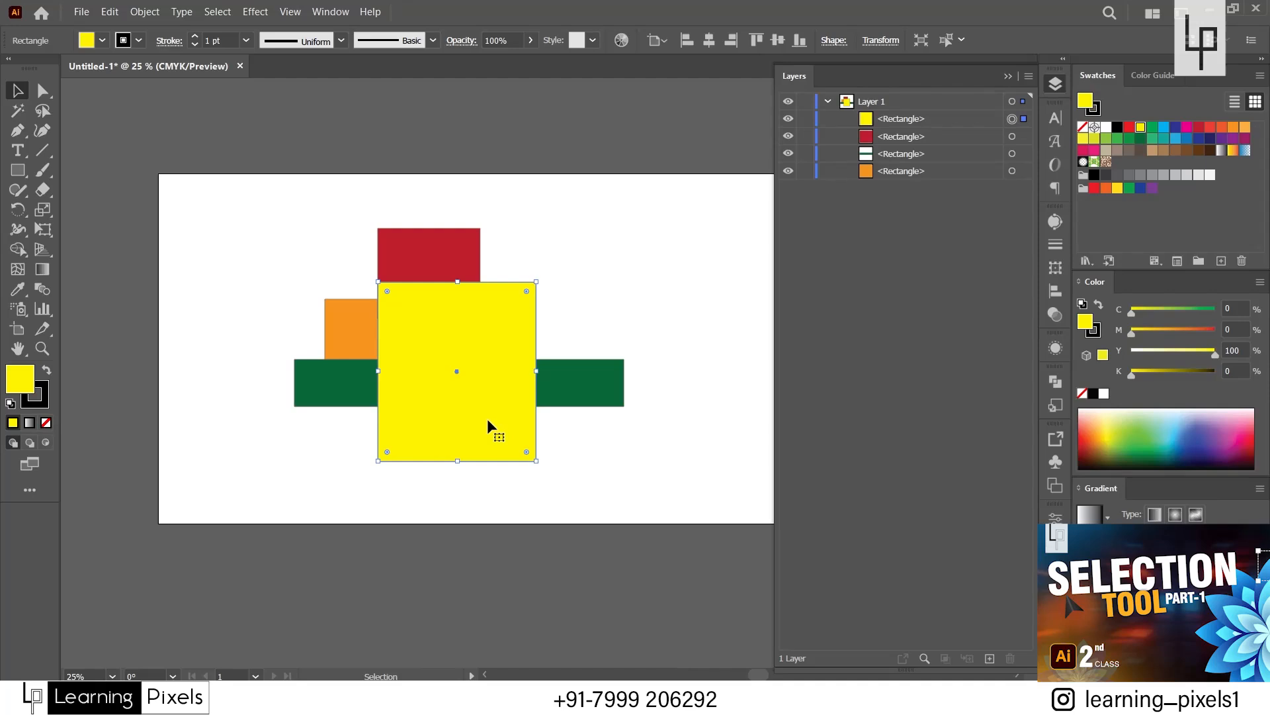
{"action": "left_click", "coordinate": [491, 496]}
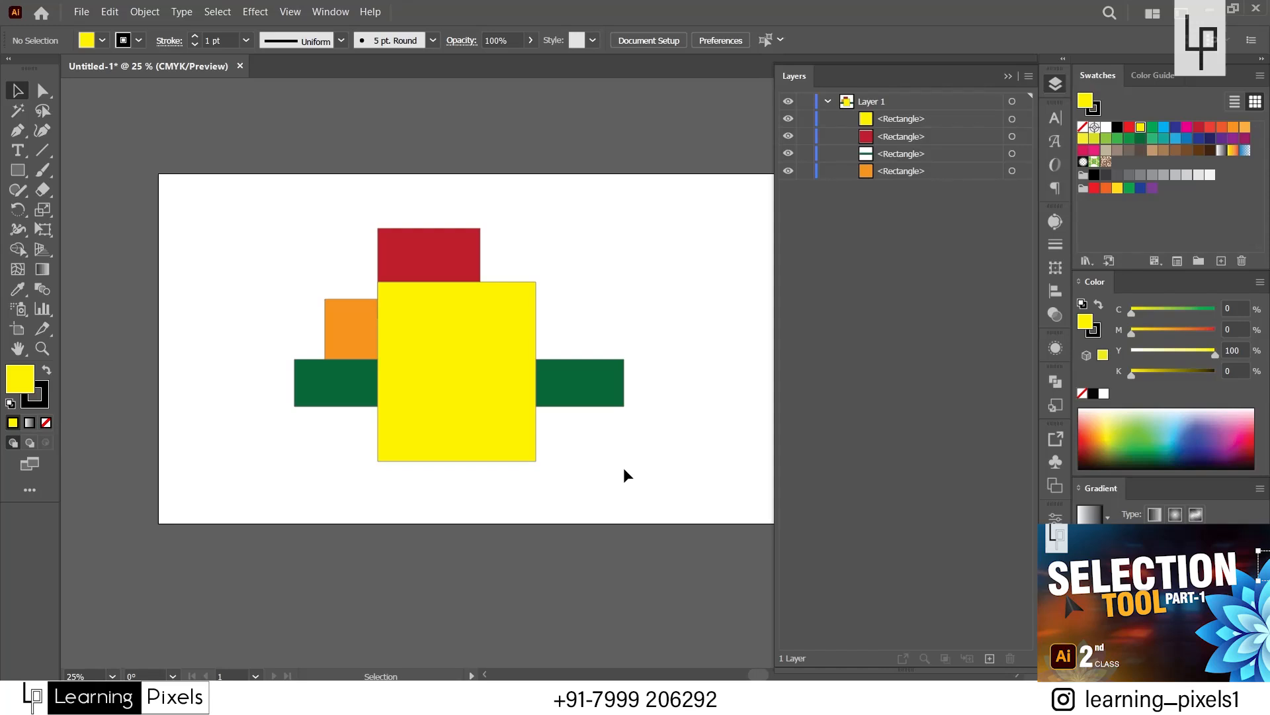
Examine the Arrange commands and their shortcuts for the yellow rectangle, leaving without applying any of them.
{"action": "left_click", "coordinate": [497, 372]}
{"action": "right_click", "coordinate": [452, 327]}
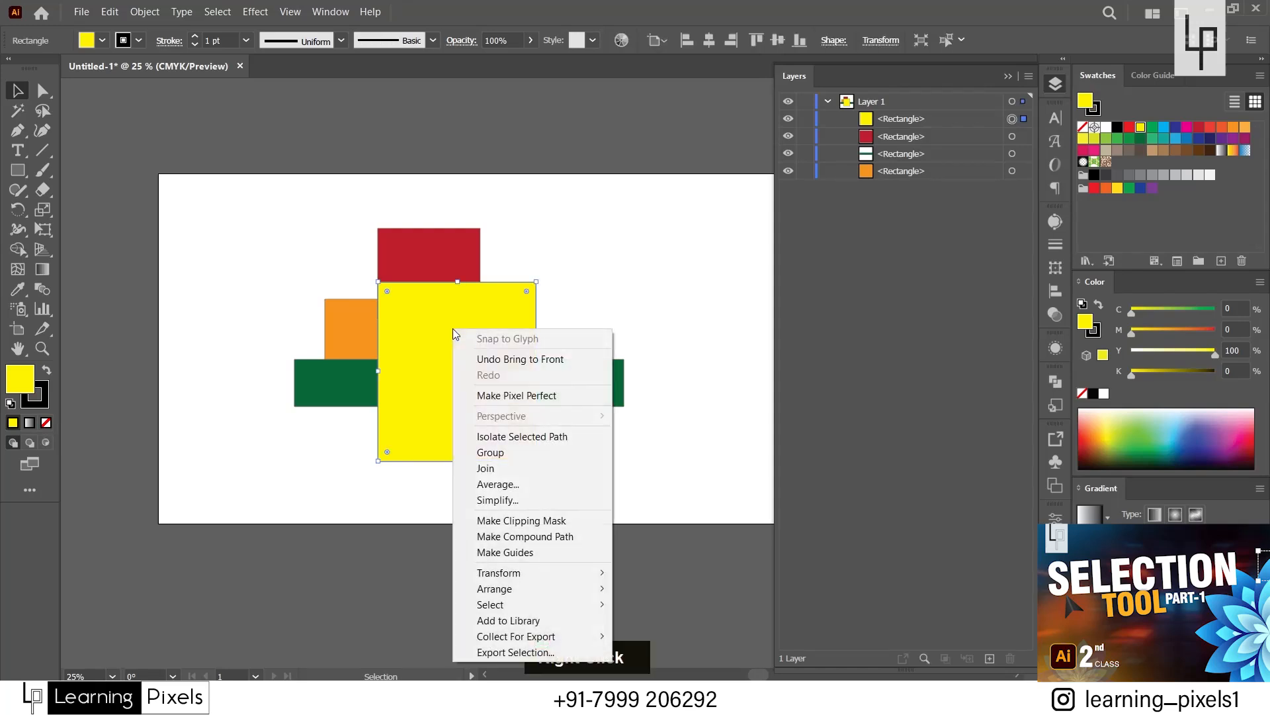
{"action": "mouse_move", "coordinate": [555, 593]}
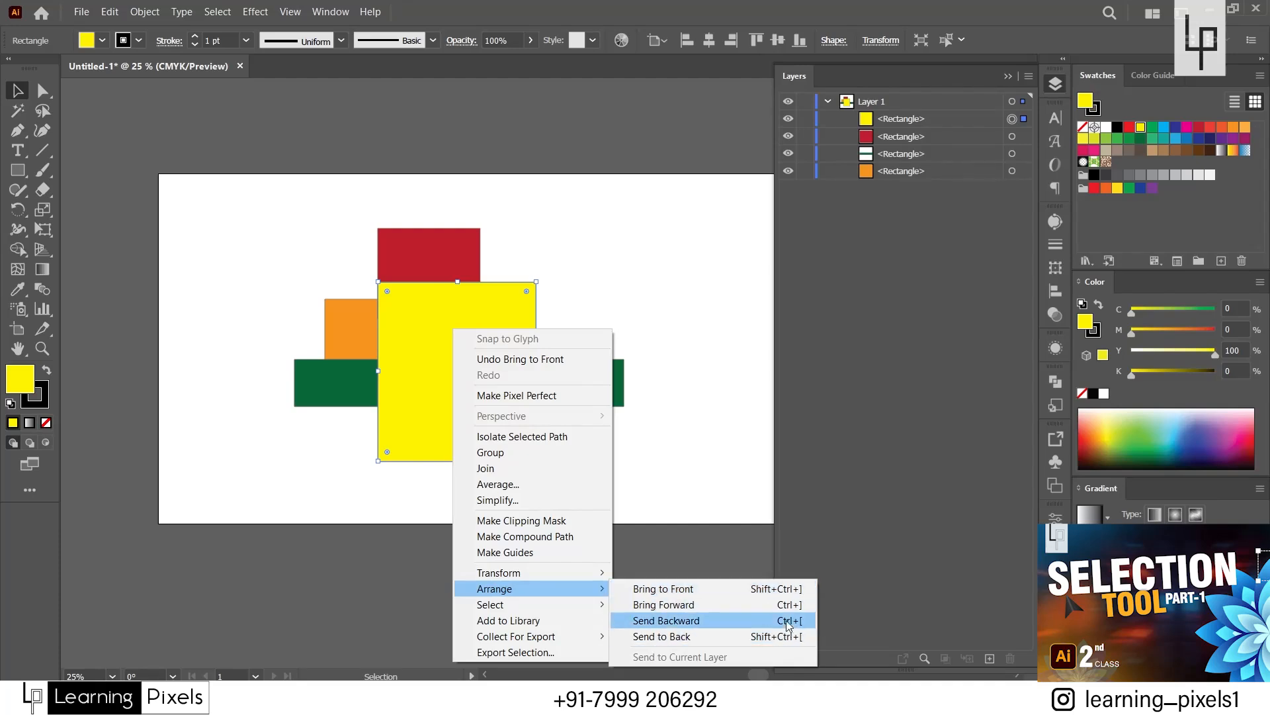
{"action": "left_click", "coordinate": [304, 162]}
{"action": "left_click", "coordinate": [331, 13]}
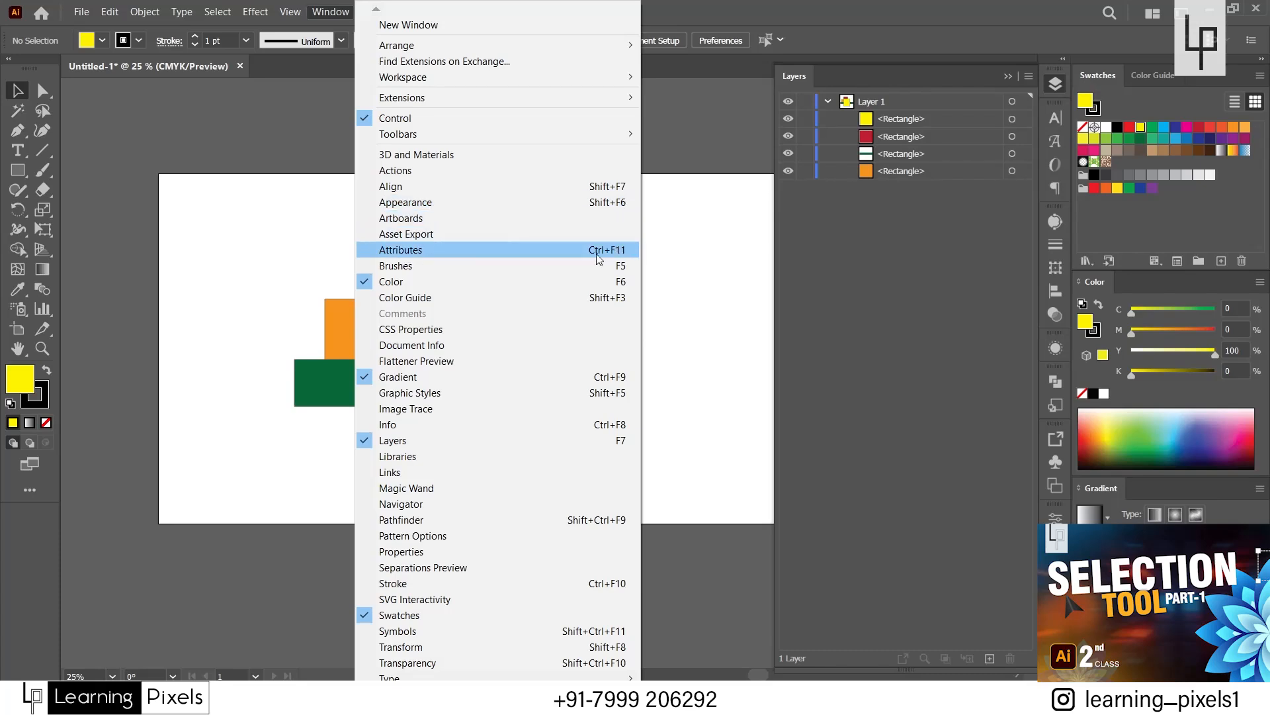
{"action": "left_click", "coordinate": [283, 272]}
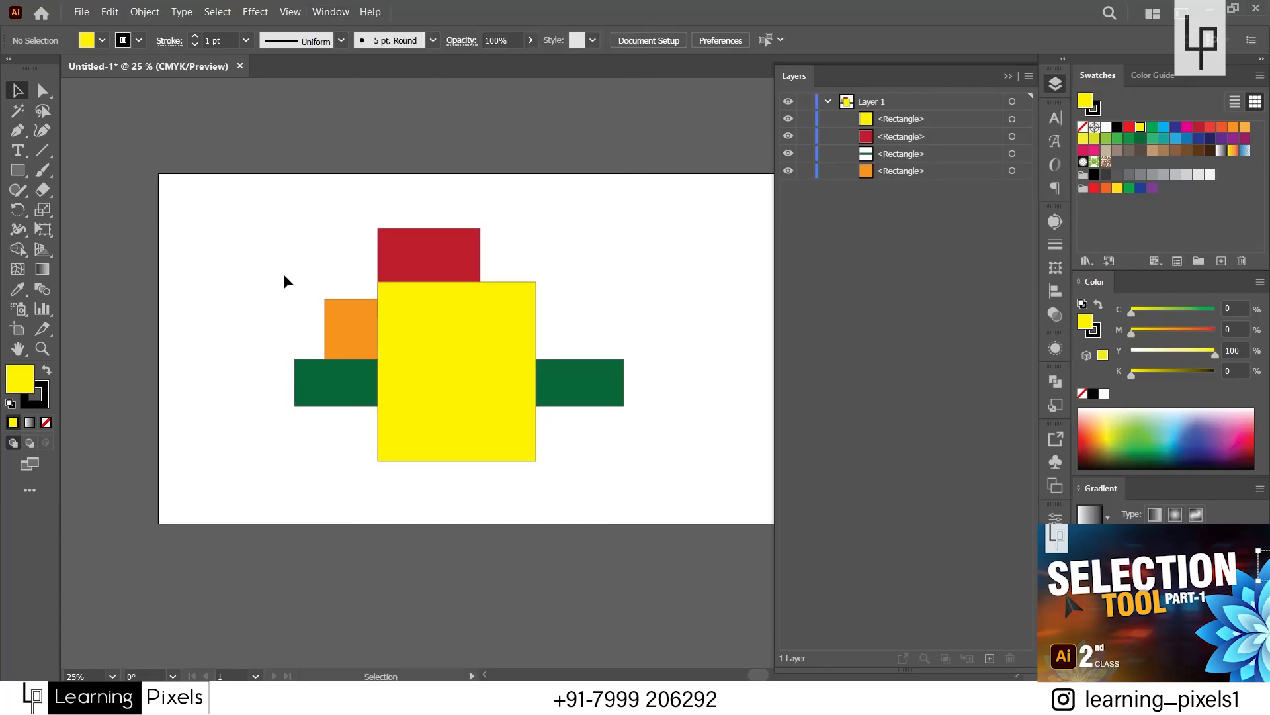
{"action": "left_click_drag", "start_coordinate": [256, 201], "coordinate": [598, 452]}
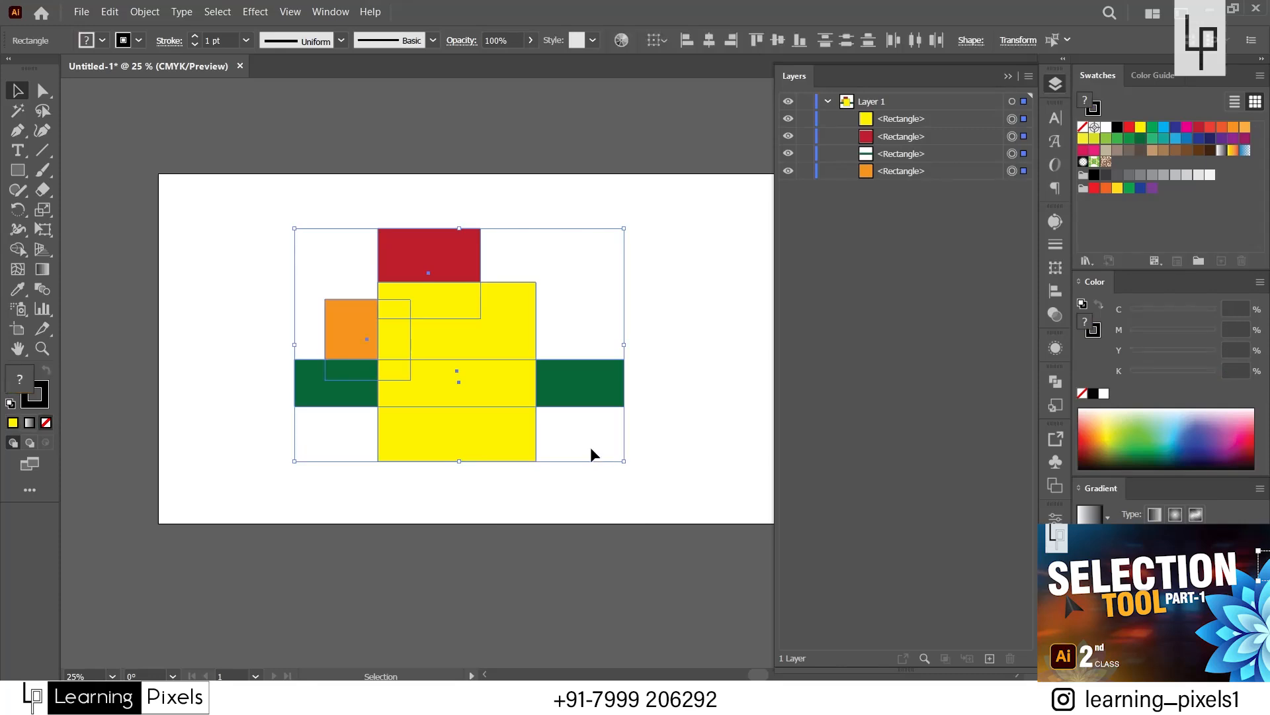
{"action": "left_click", "coordinate": [568, 482]}
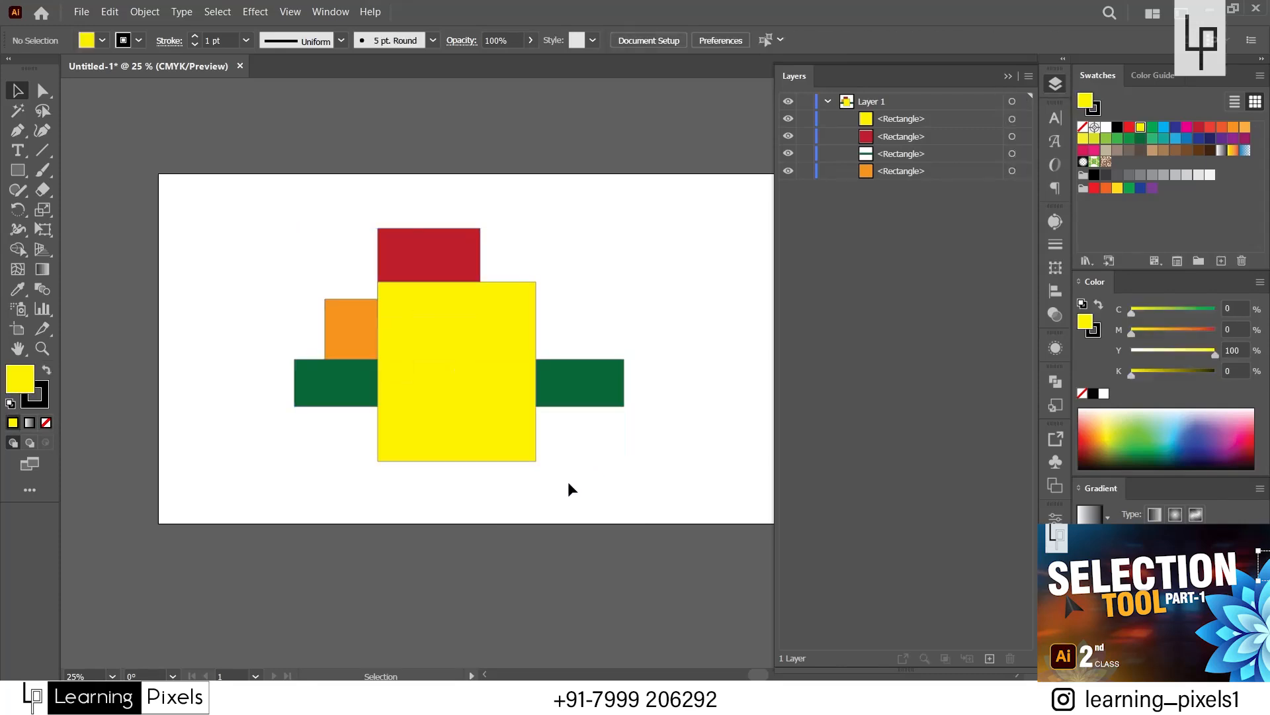